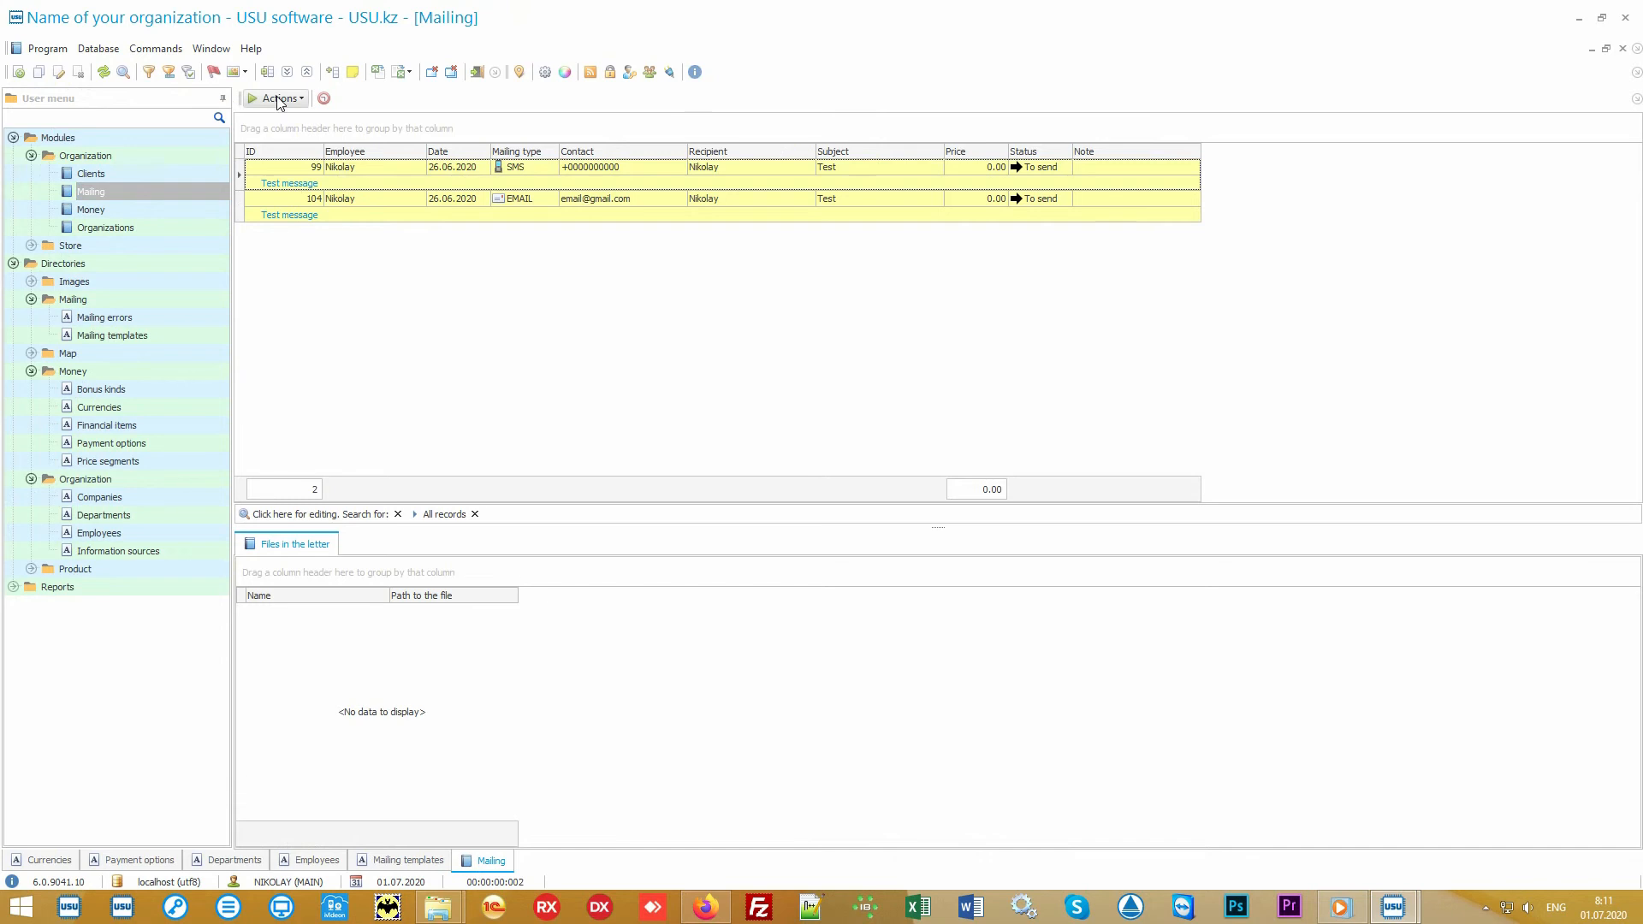
# - View the sending options in the Run mailing window, close it without sending, and select the SMS and EMAIL records in turn
pyautogui.click(279, 100)
pyautogui.click(315, 121)
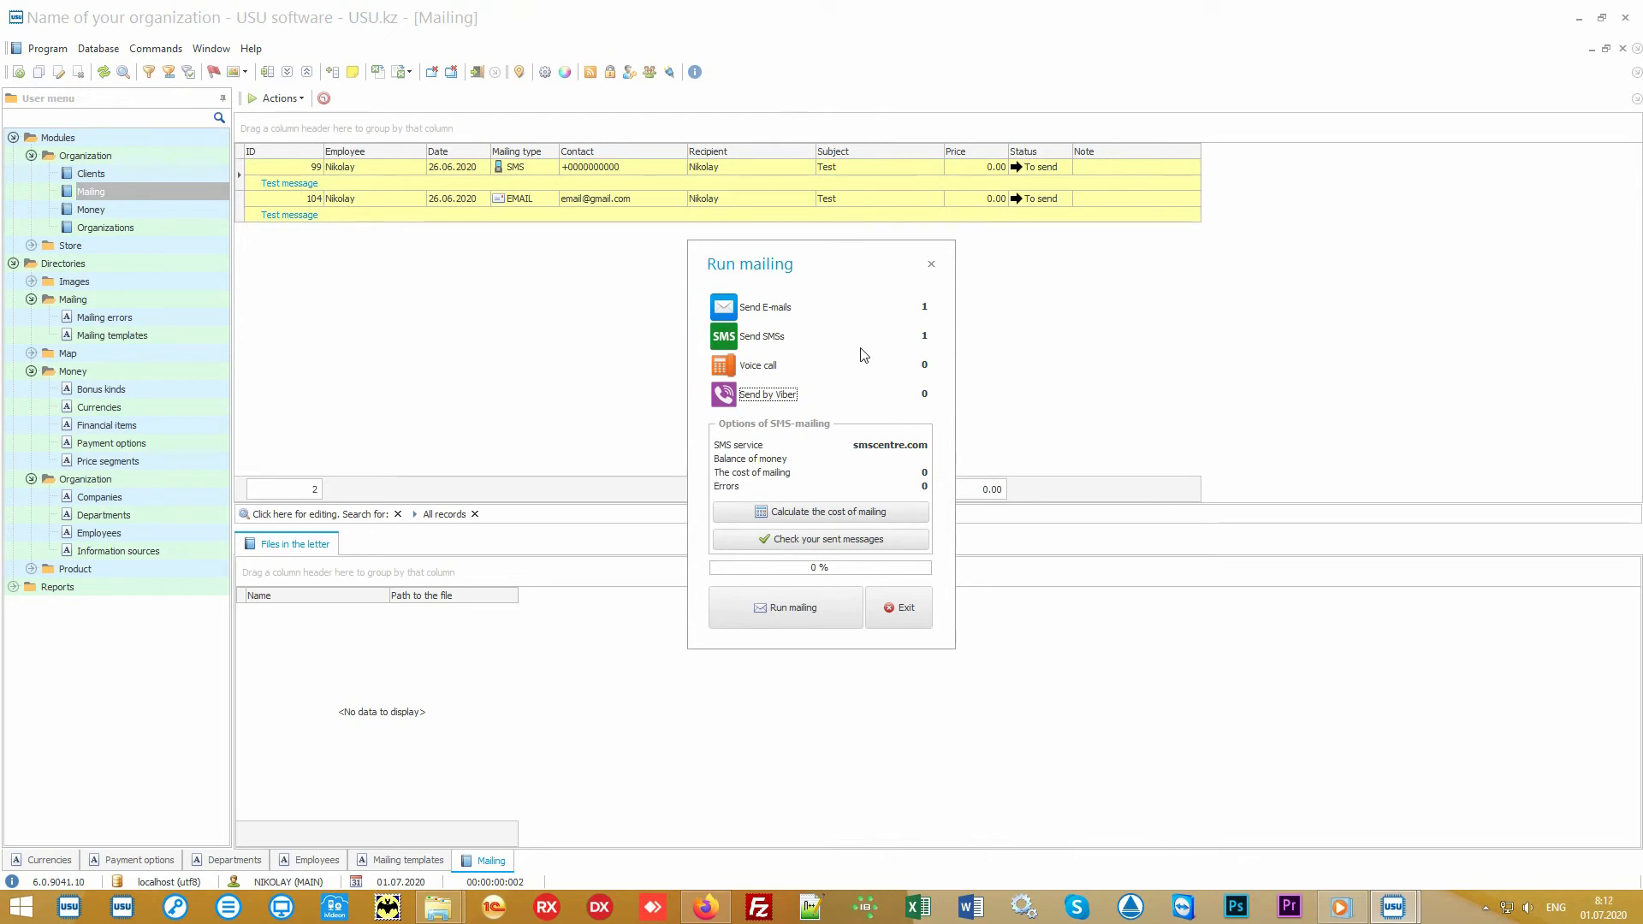
pyautogui.click(761, 368)
pyautogui.click(910, 603)
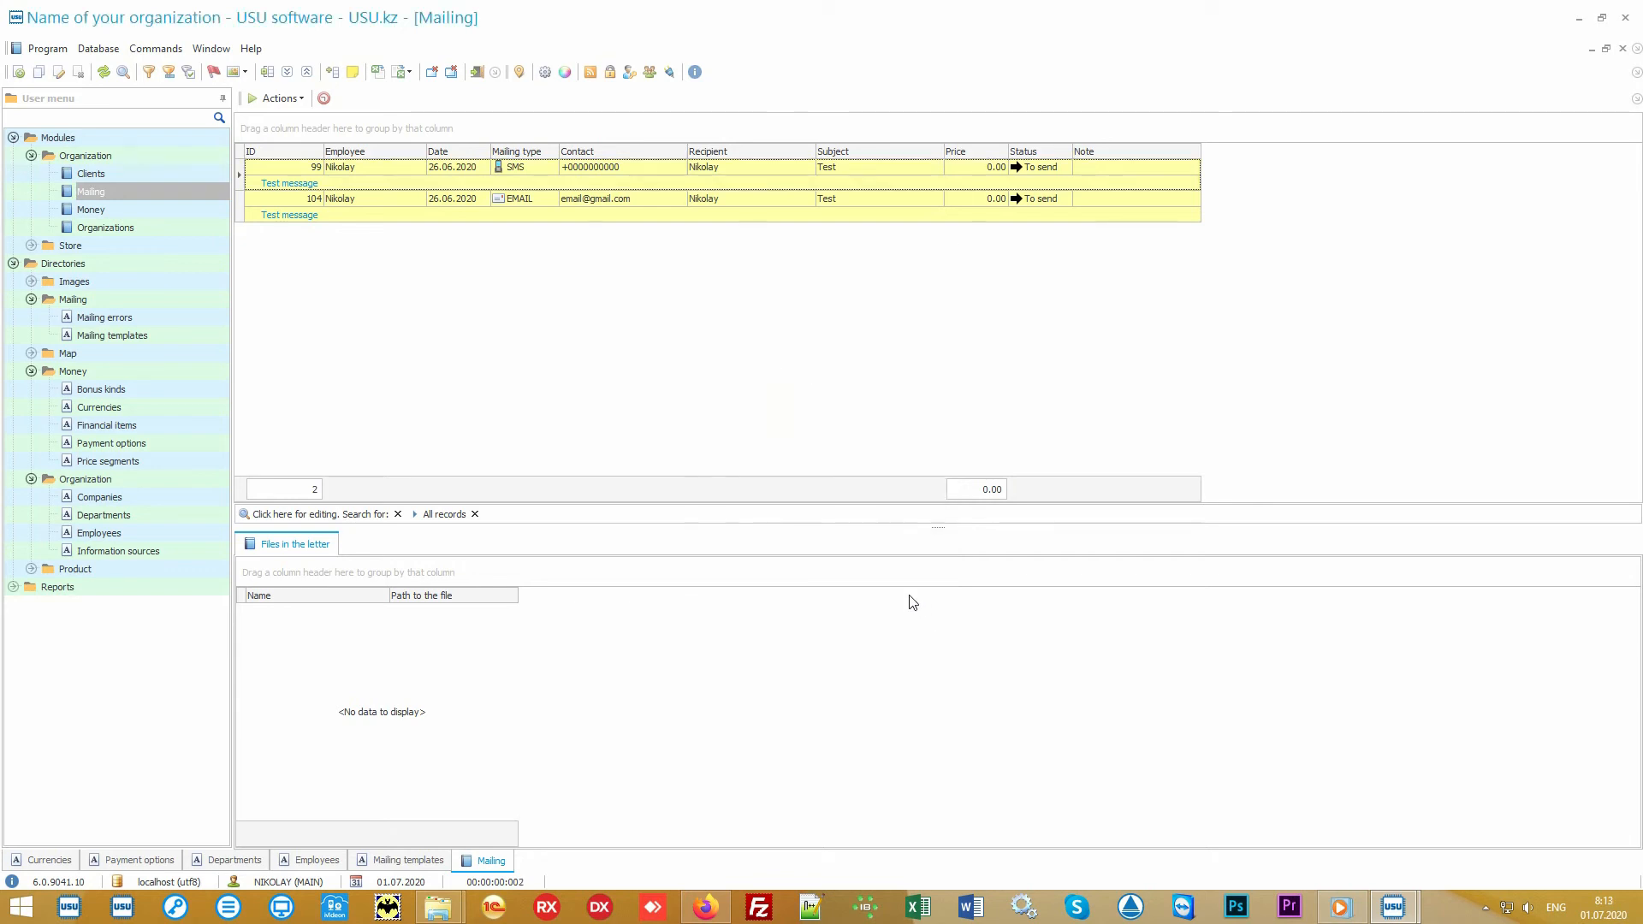
pyautogui.click(670, 165)
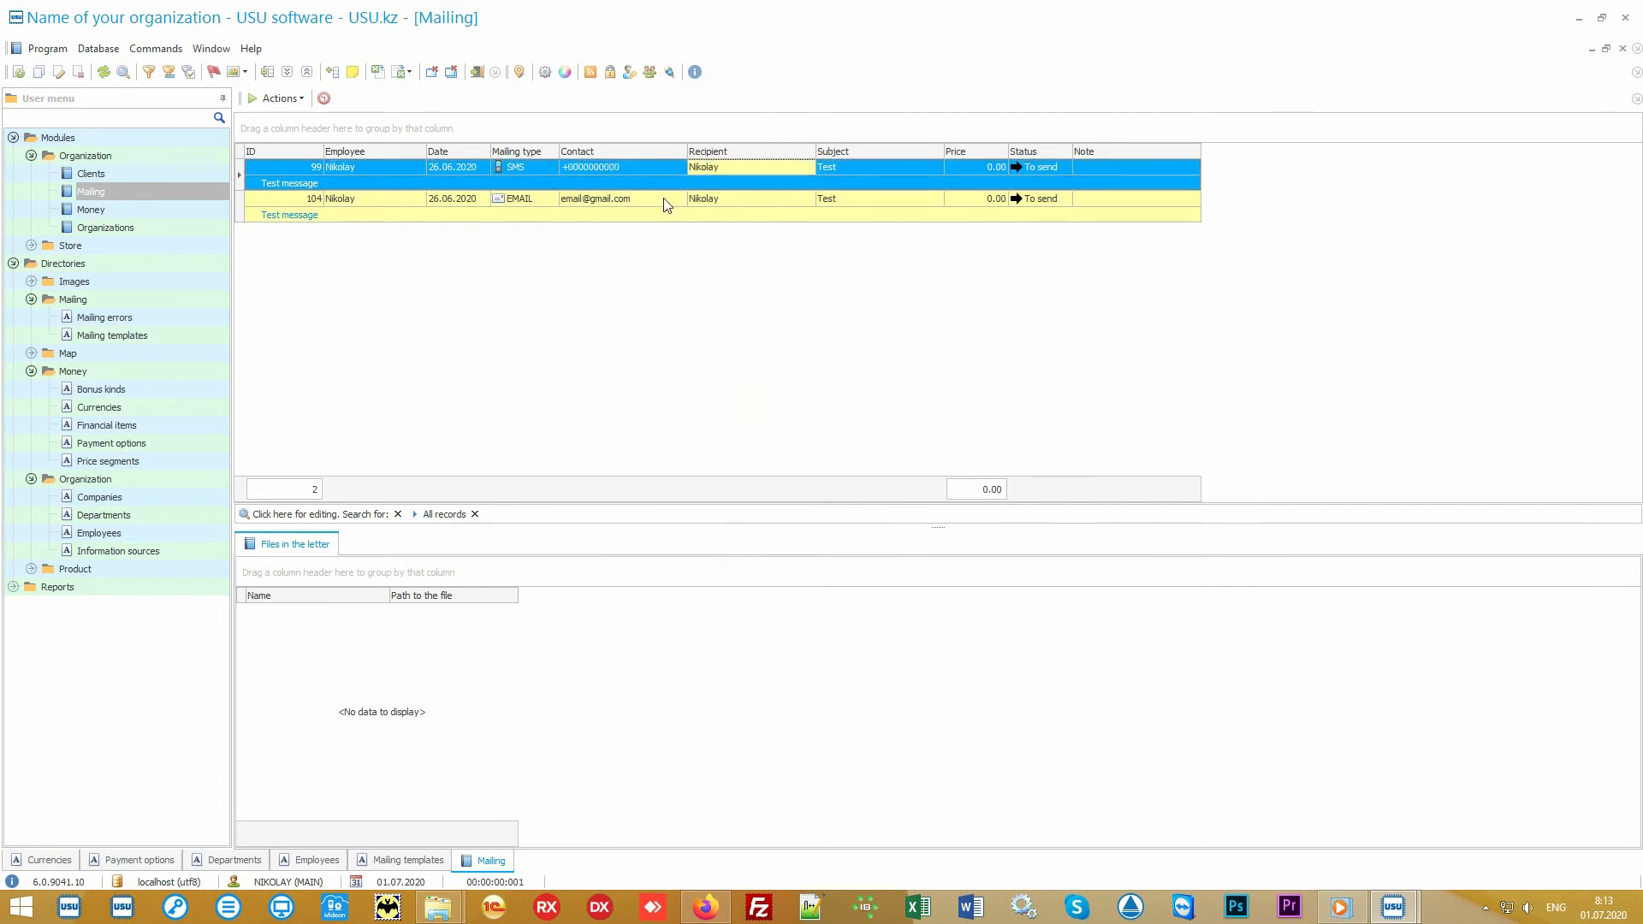
pyautogui.click(677, 203)
pyautogui.click(772, 198)
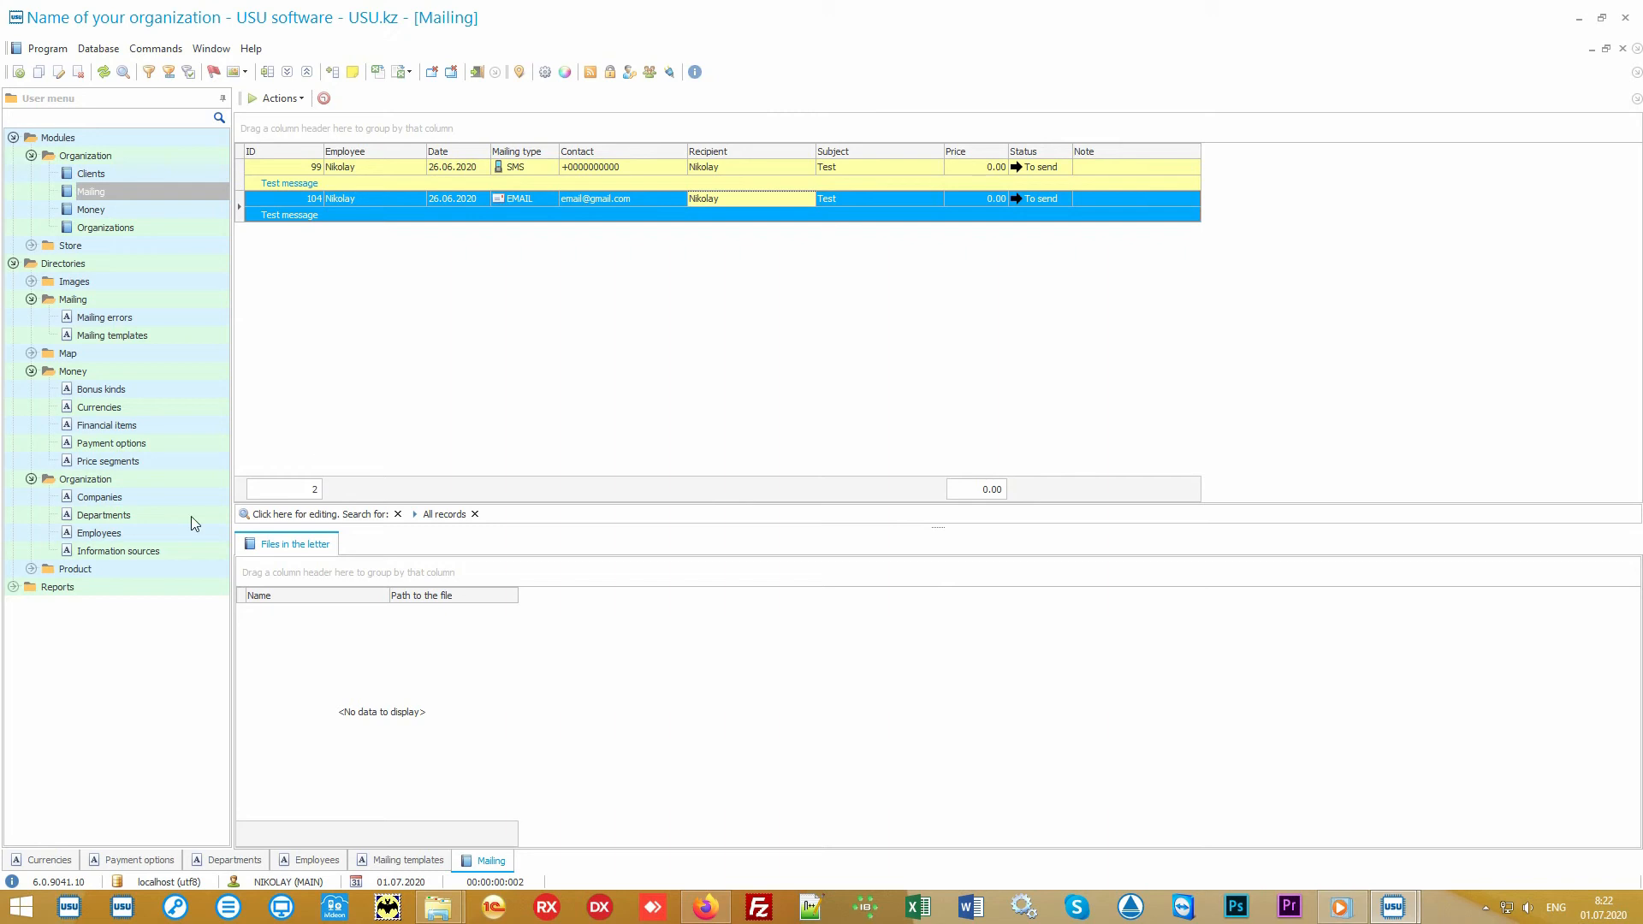
# - Open the Product names directory in the Product group and select the "Some product" record
pyautogui.doubleClick(132, 565)
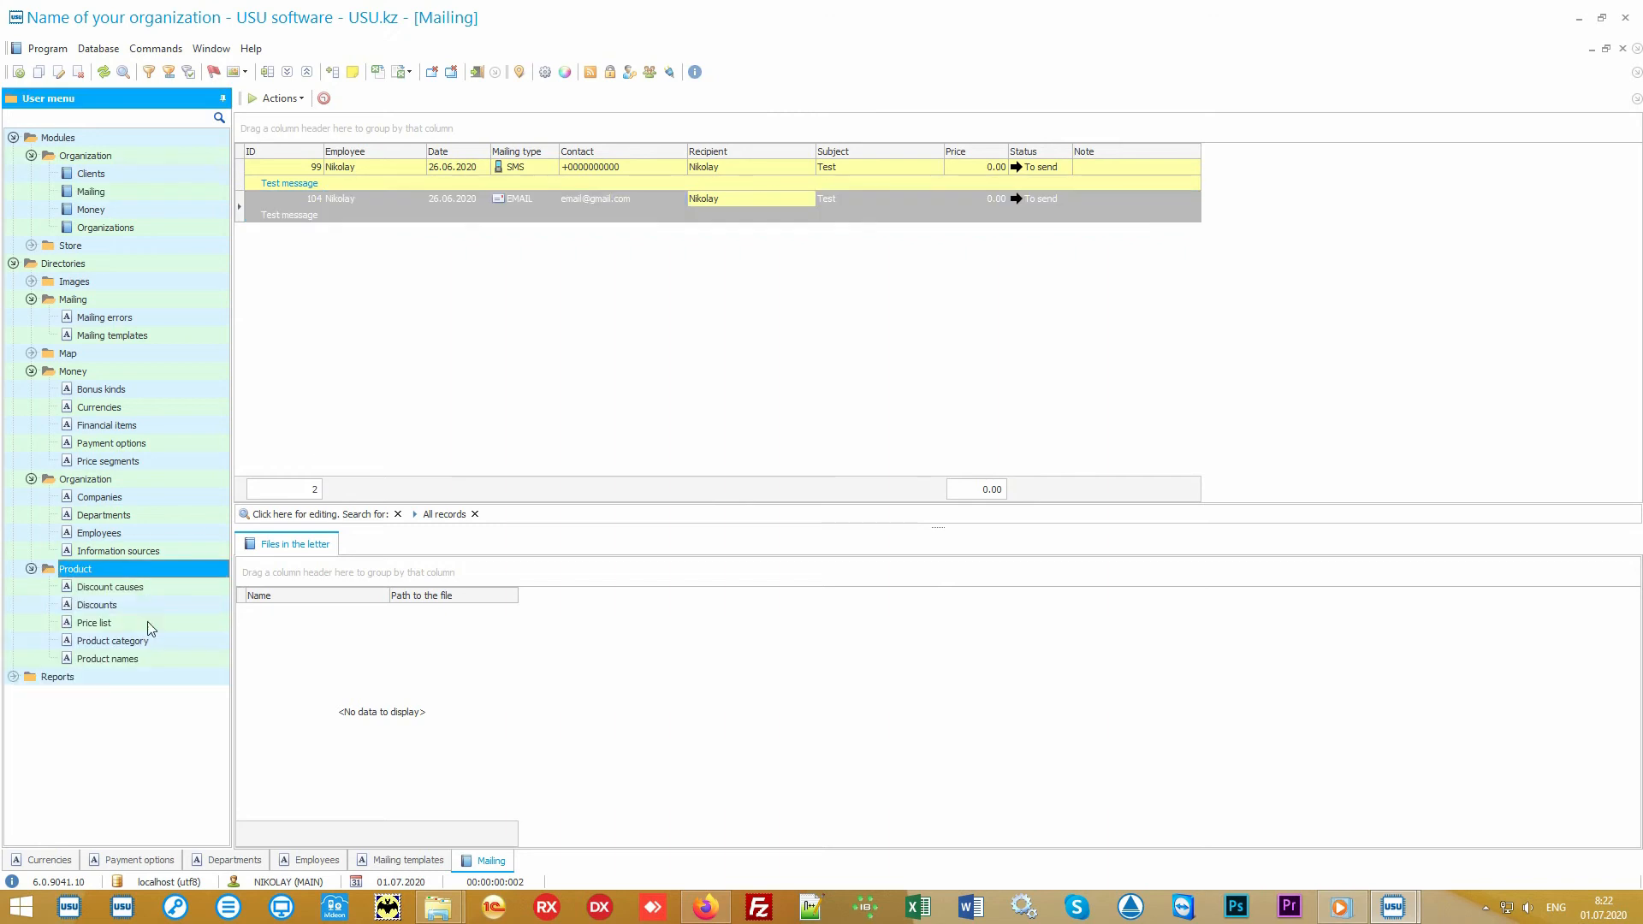
pyautogui.doubleClick(163, 658)
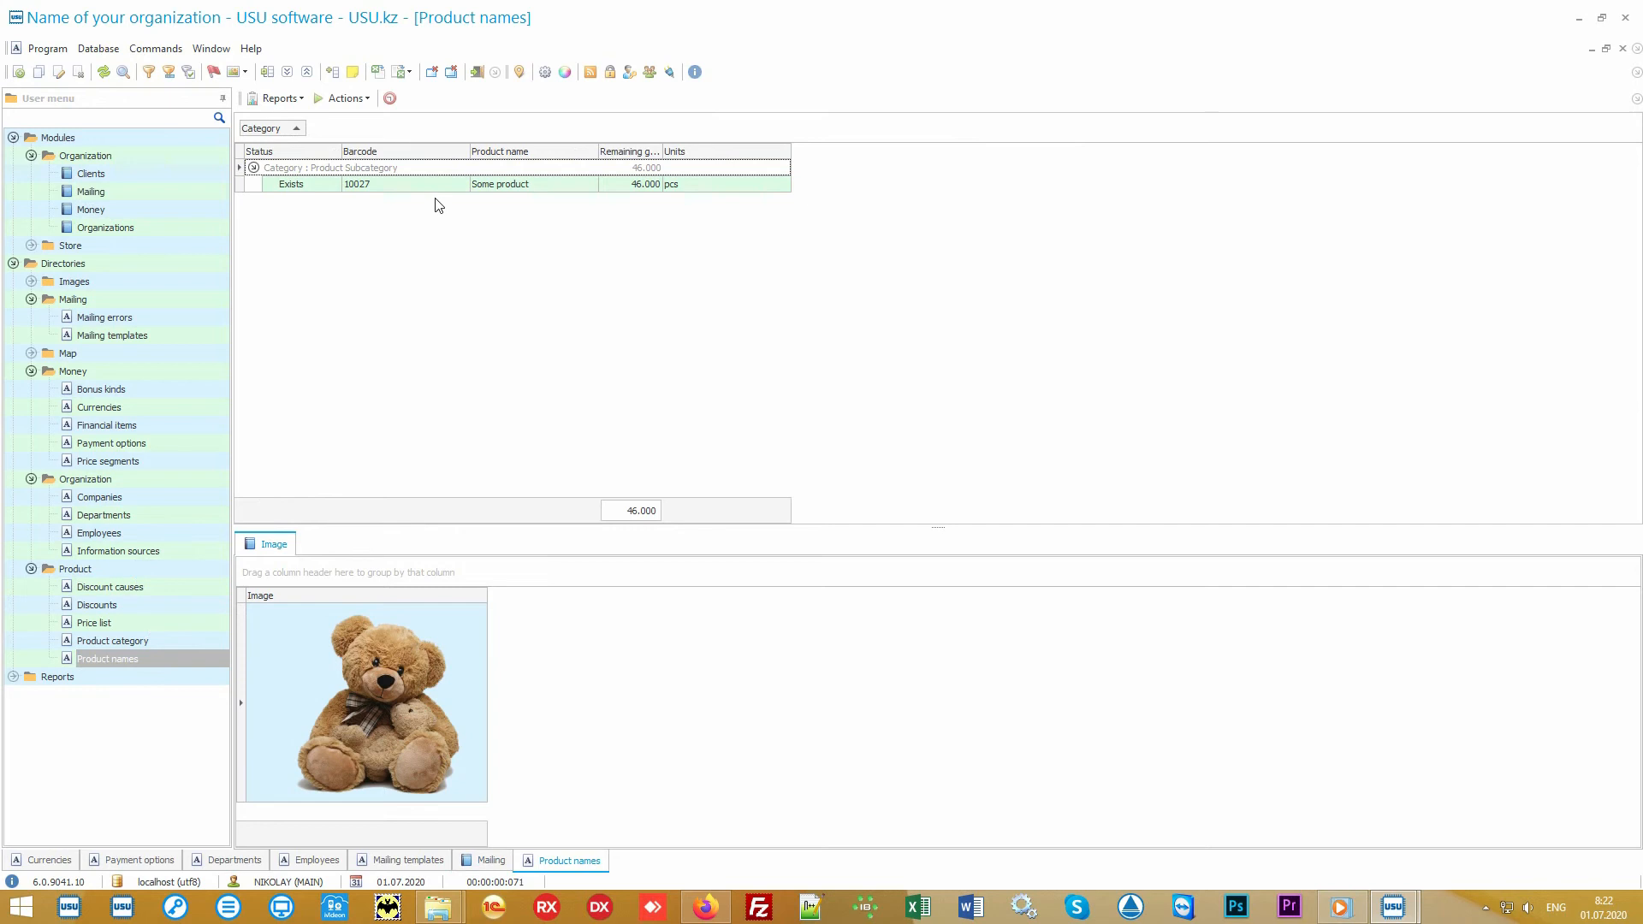
pyautogui.click(441, 185)
pyautogui.click(565, 185)
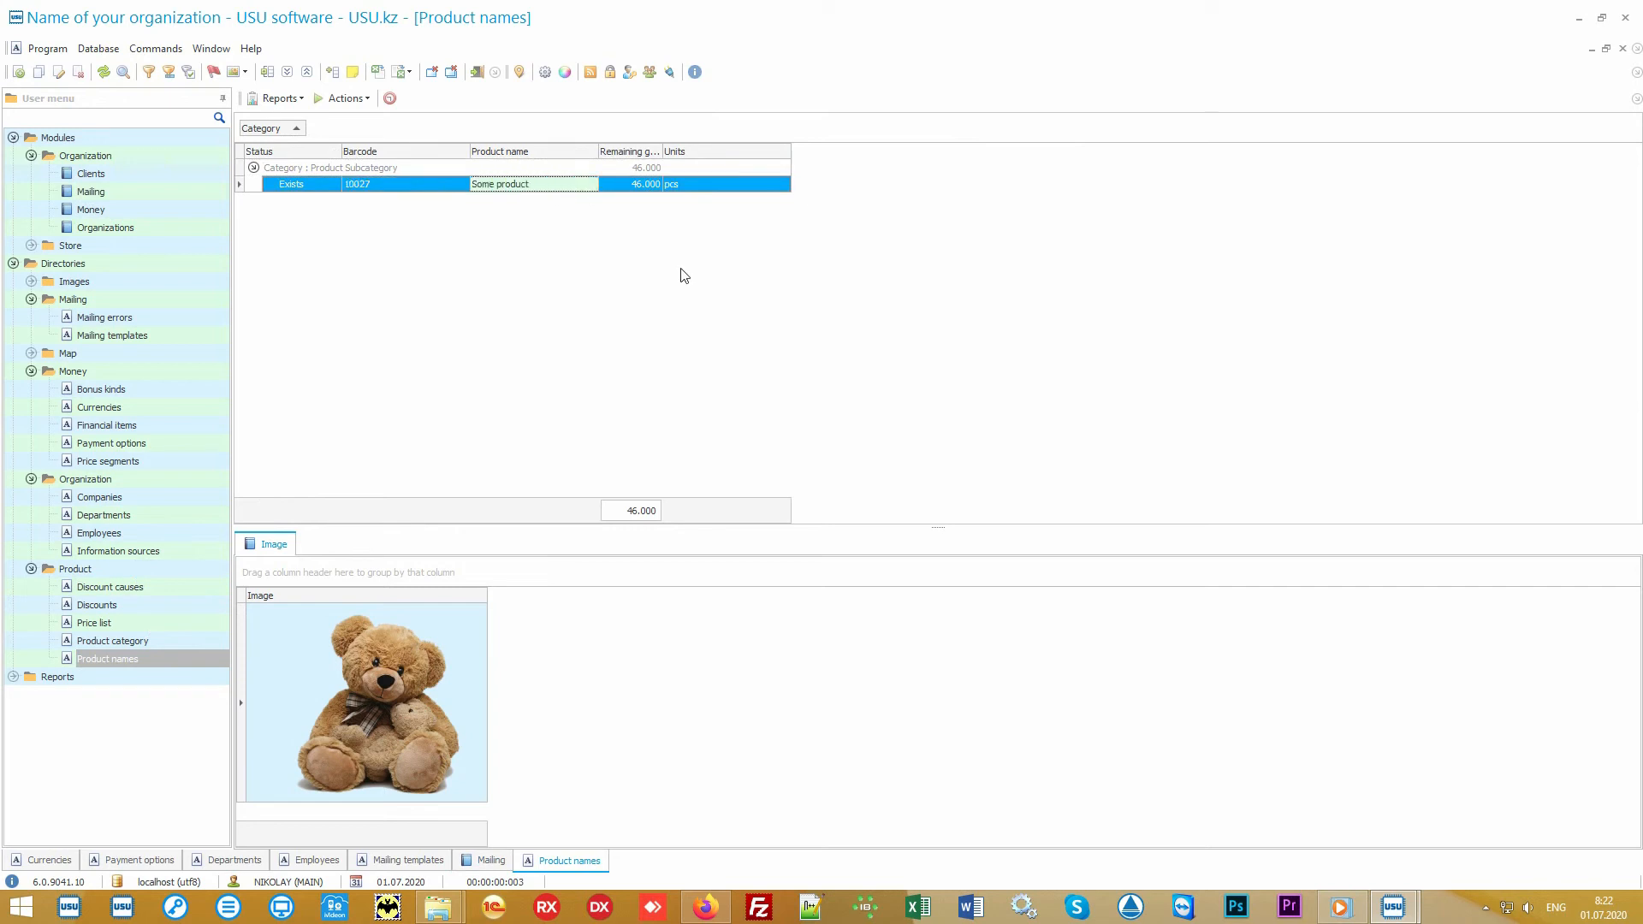
# - View the source file formats in the Import data wizard for product names, and quit it without importing
pyautogui.rightClick(636, 243)
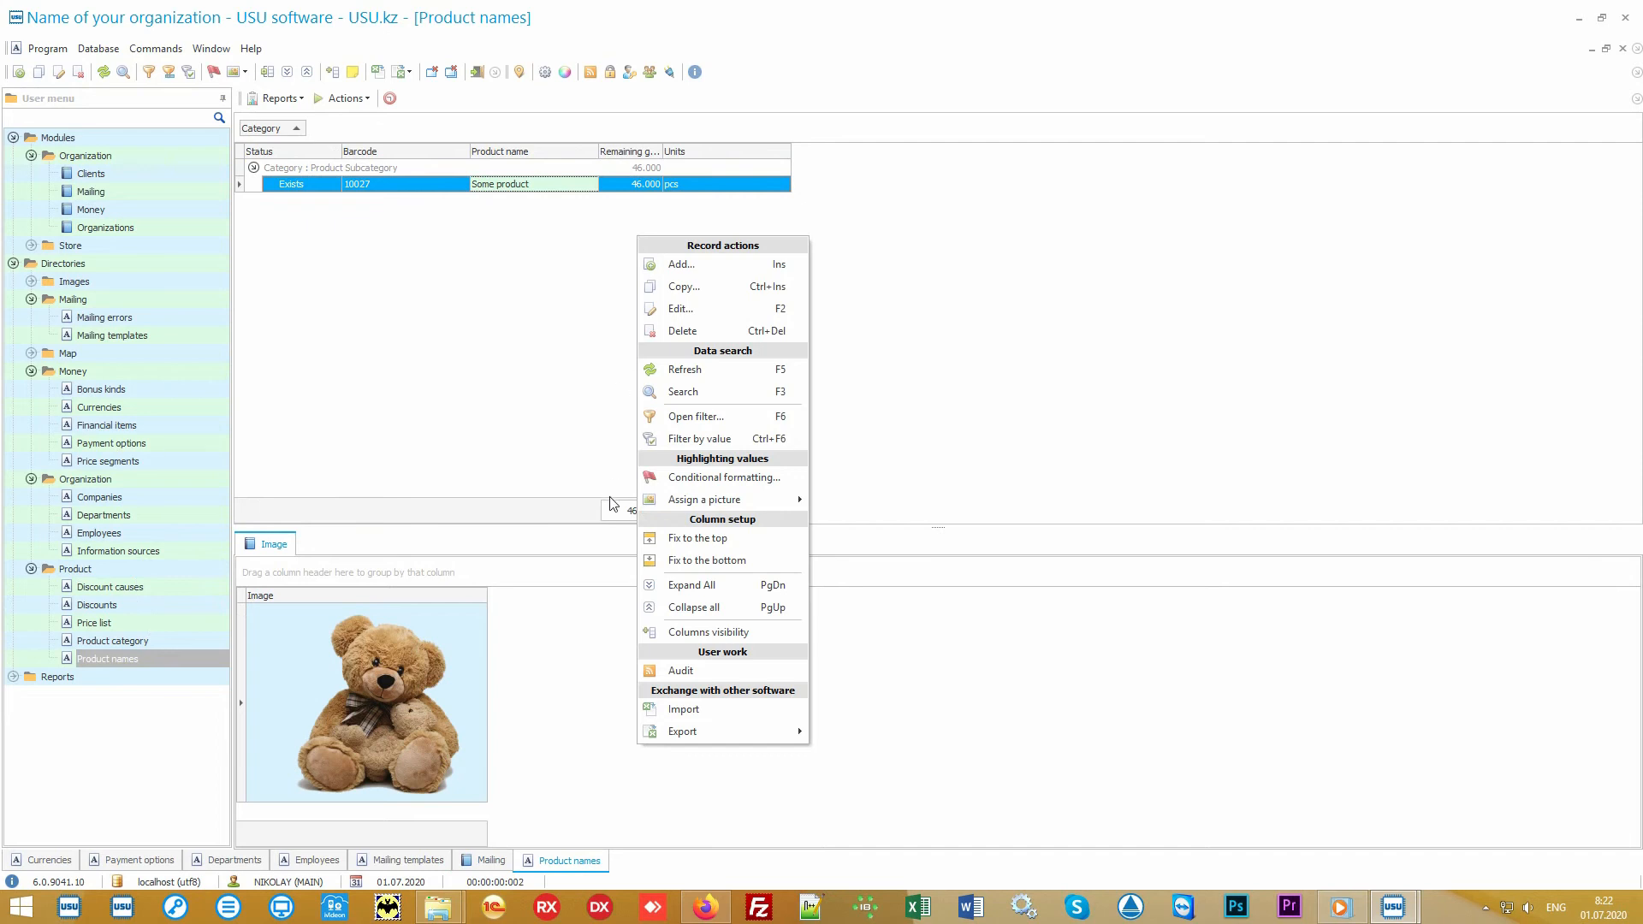
pyautogui.click(740, 718)
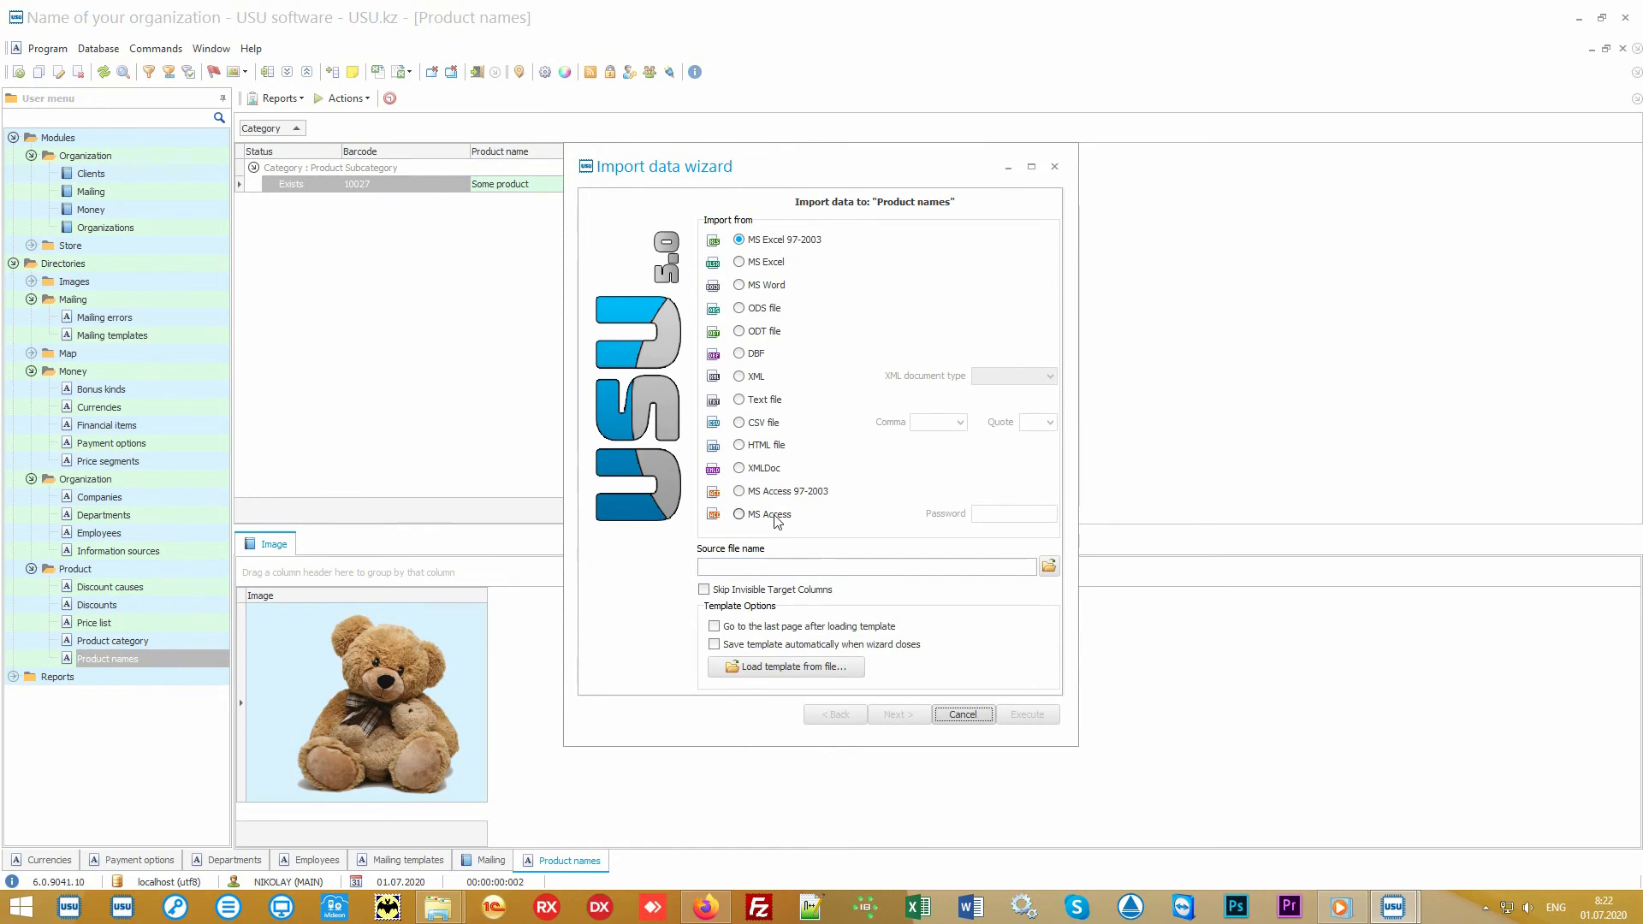
pyautogui.click(963, 715)
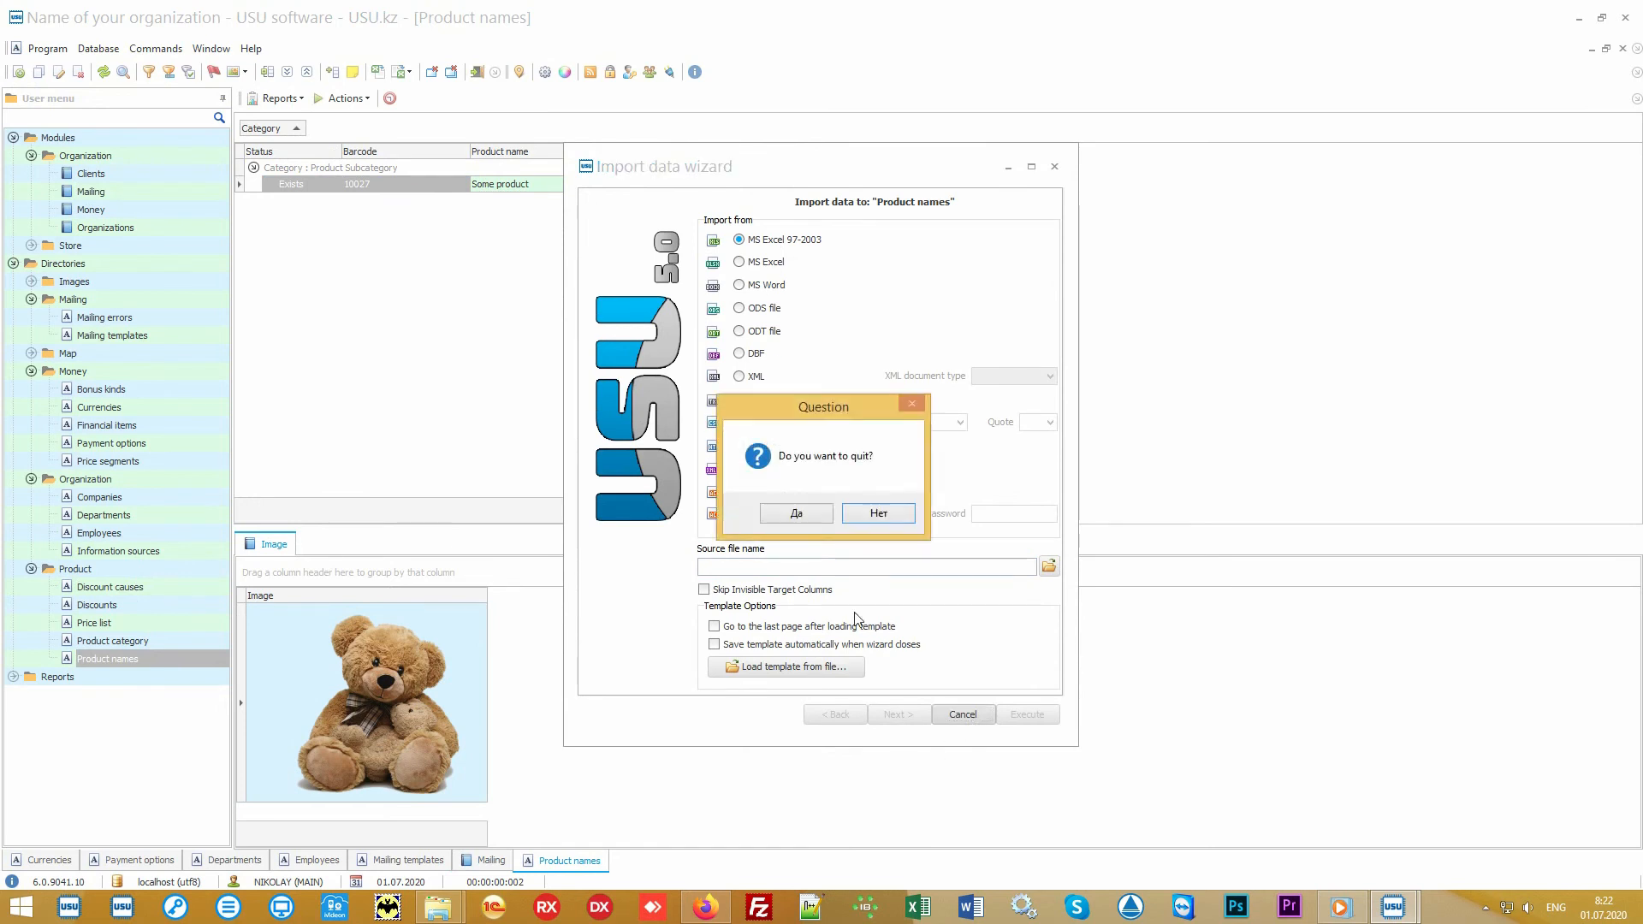
pyautogui.click(813, 516)
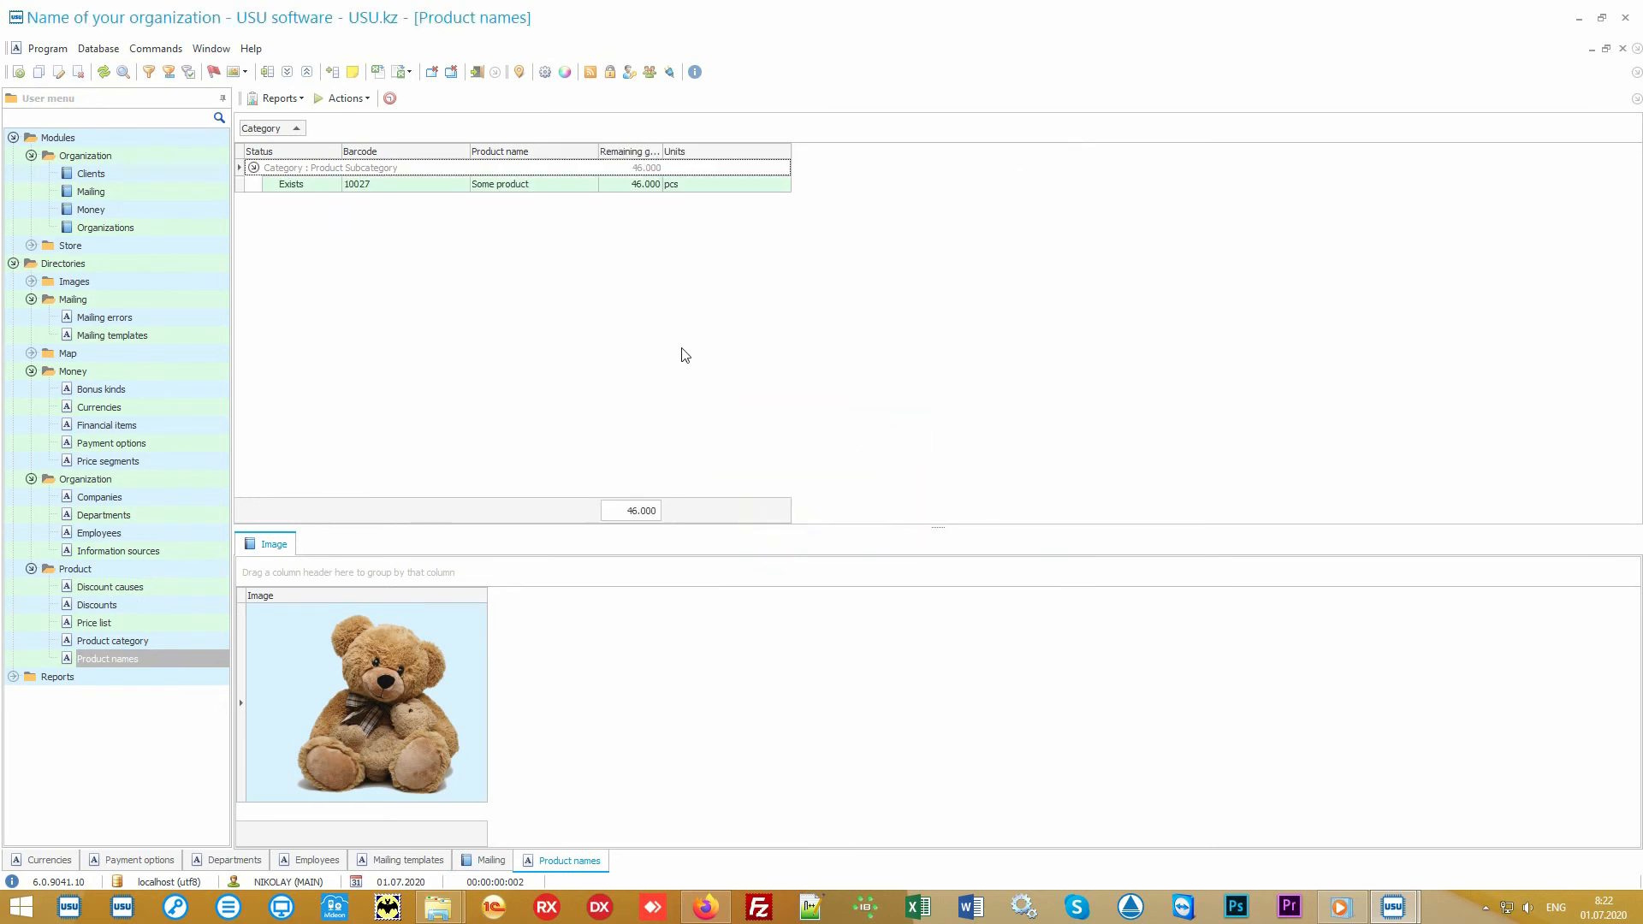
# - Switch to Excel with Product names.xlsx and examine its product columns, from Product Category through Selling price
pyautogui.click(1579, 18)
pyautogui.doubleClick(814, 476)
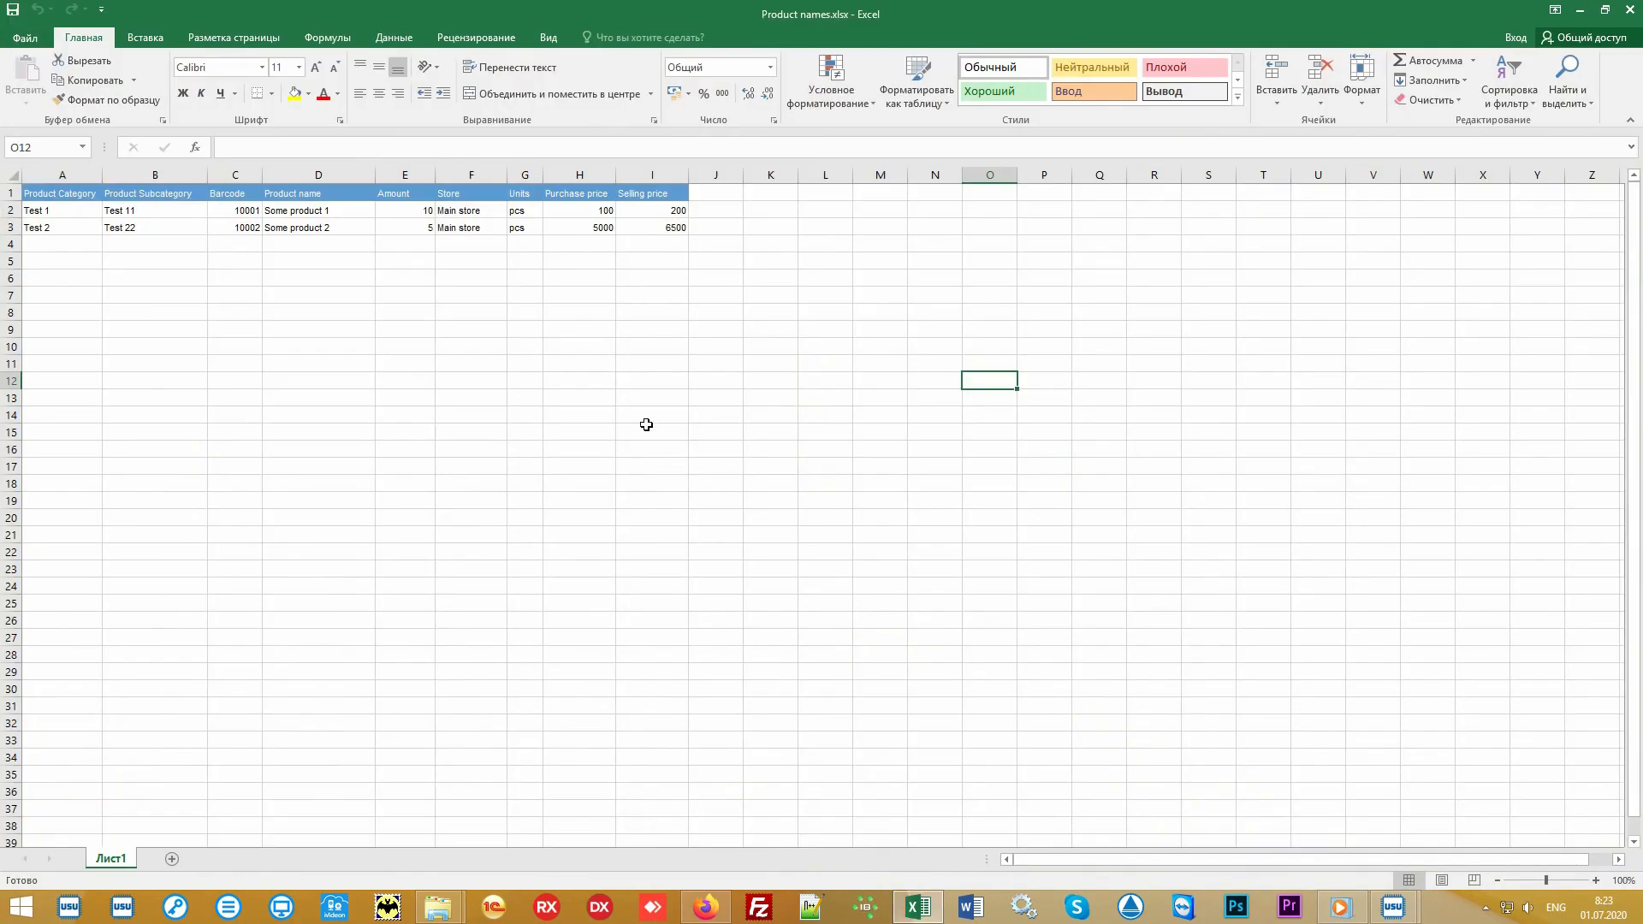
pyautogui.moveTo(668, 227); pyautogui.dragTo(64, 187)
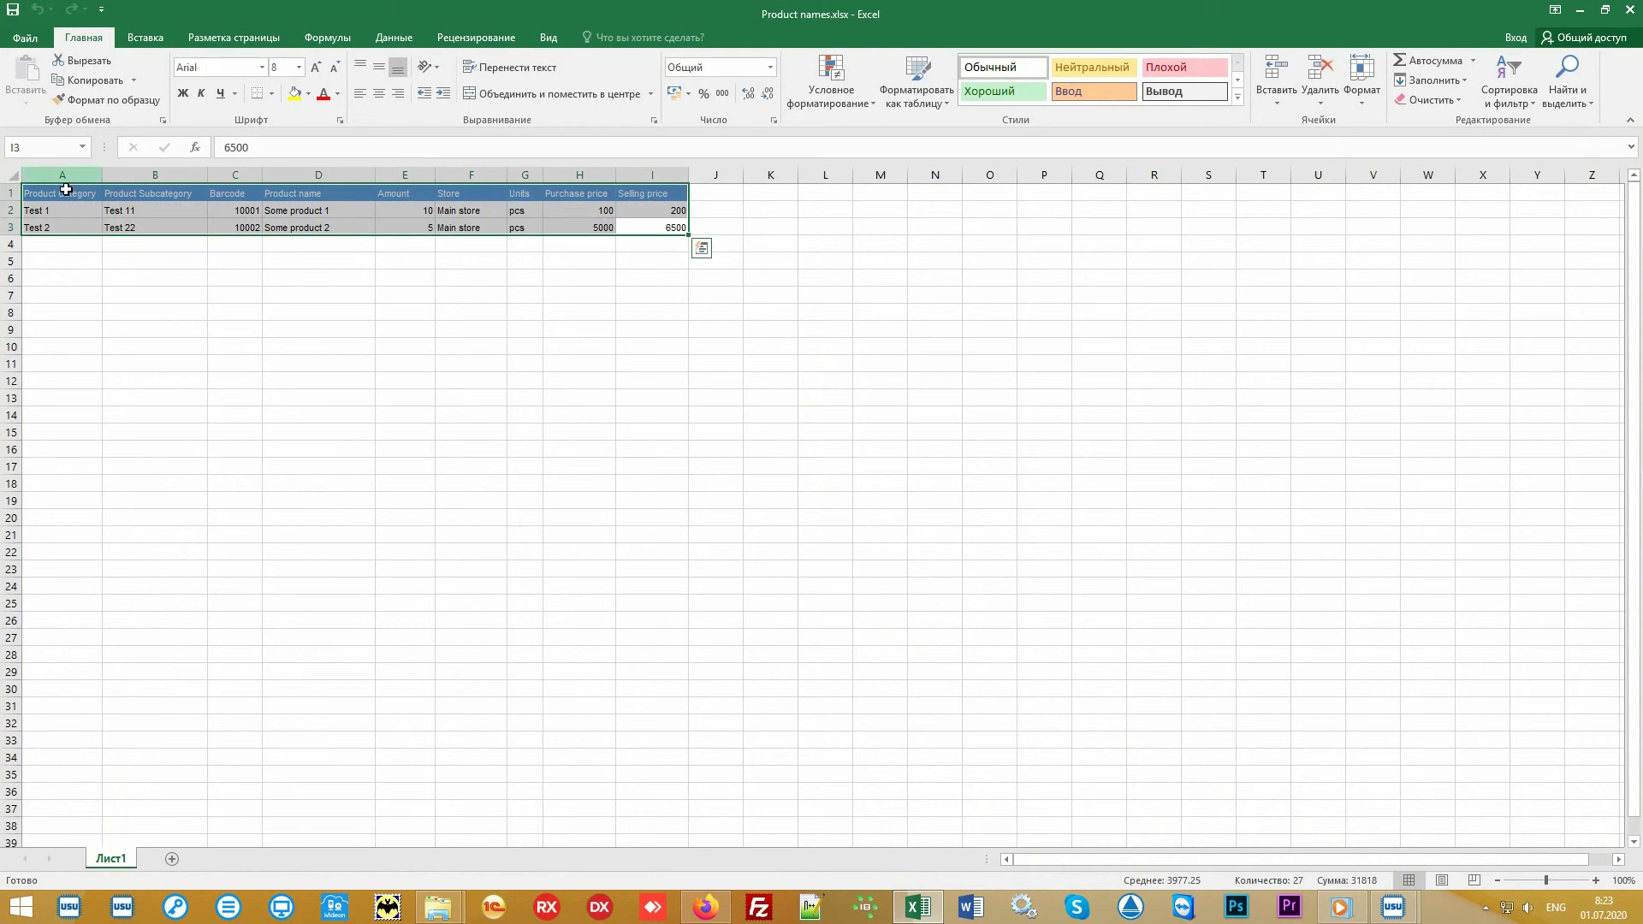
pyautogui.click(60, 175)
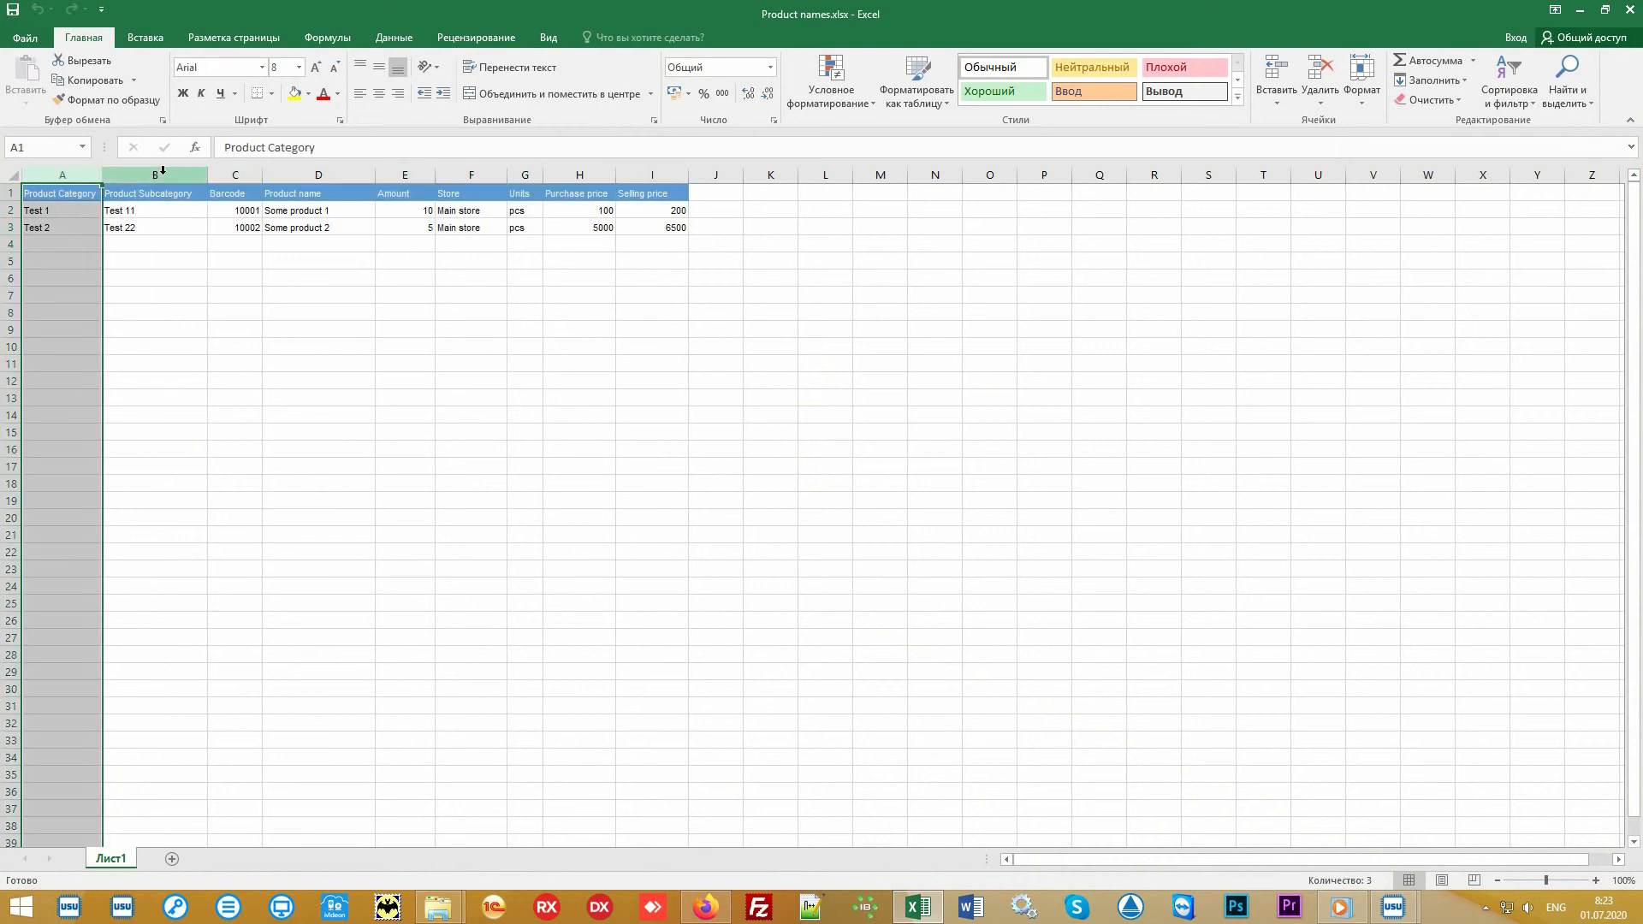
pyautogui.click(163, 174)
pyautogui.click(234, 174)
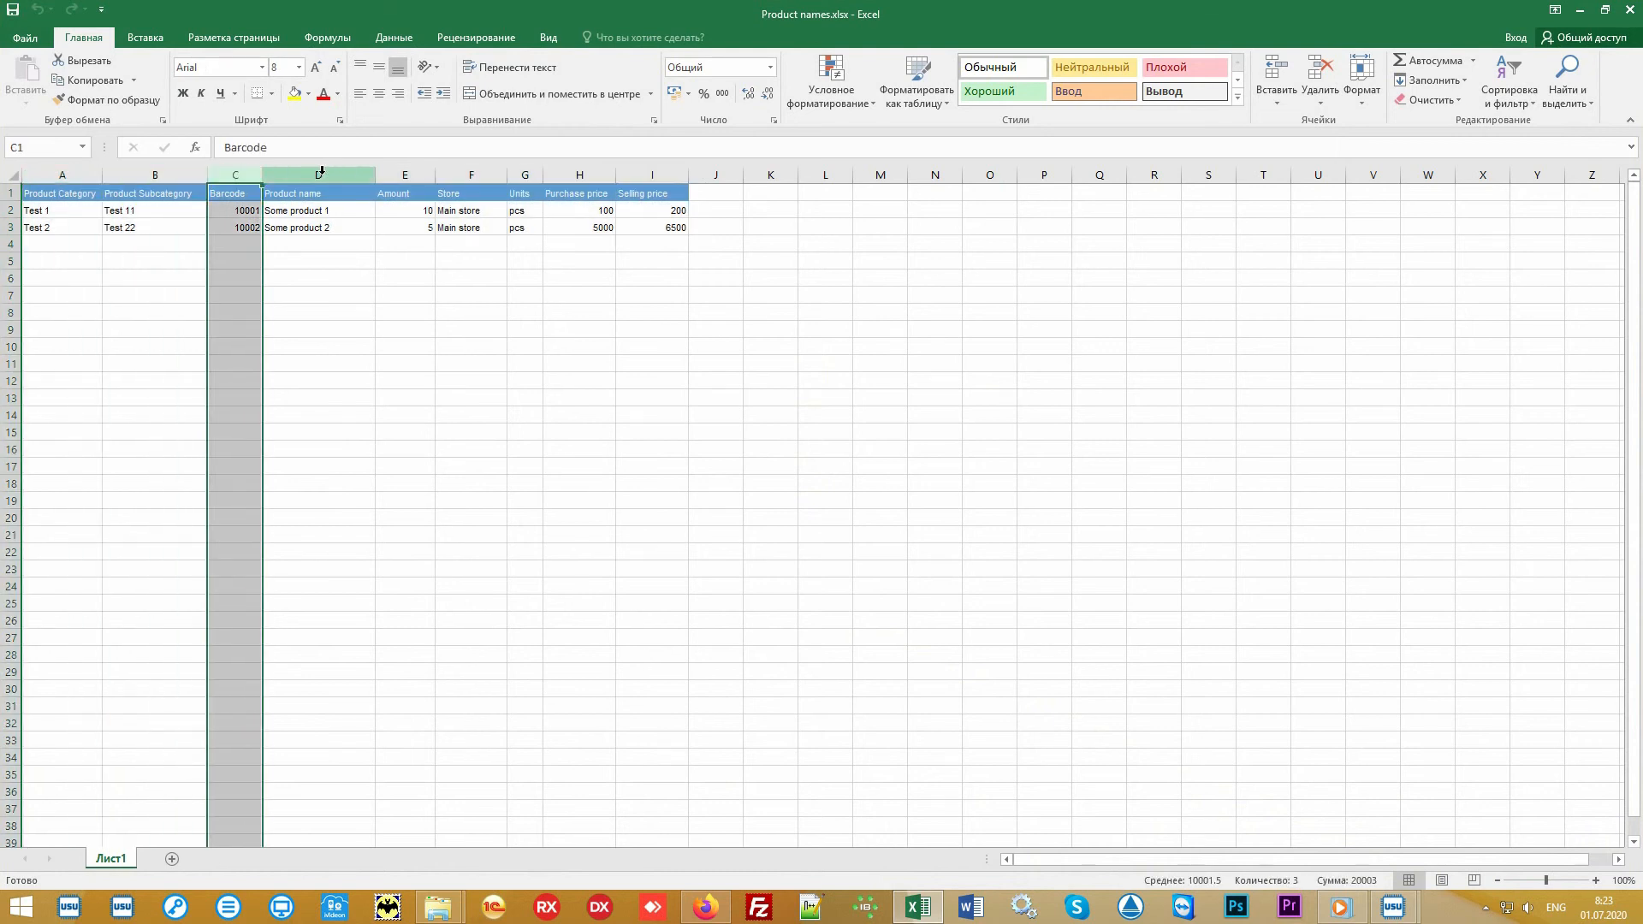
pyautogui.moveTo(321, 171); pyautogui.dragTo(676, 174)
pyautogui.click(799, 352)
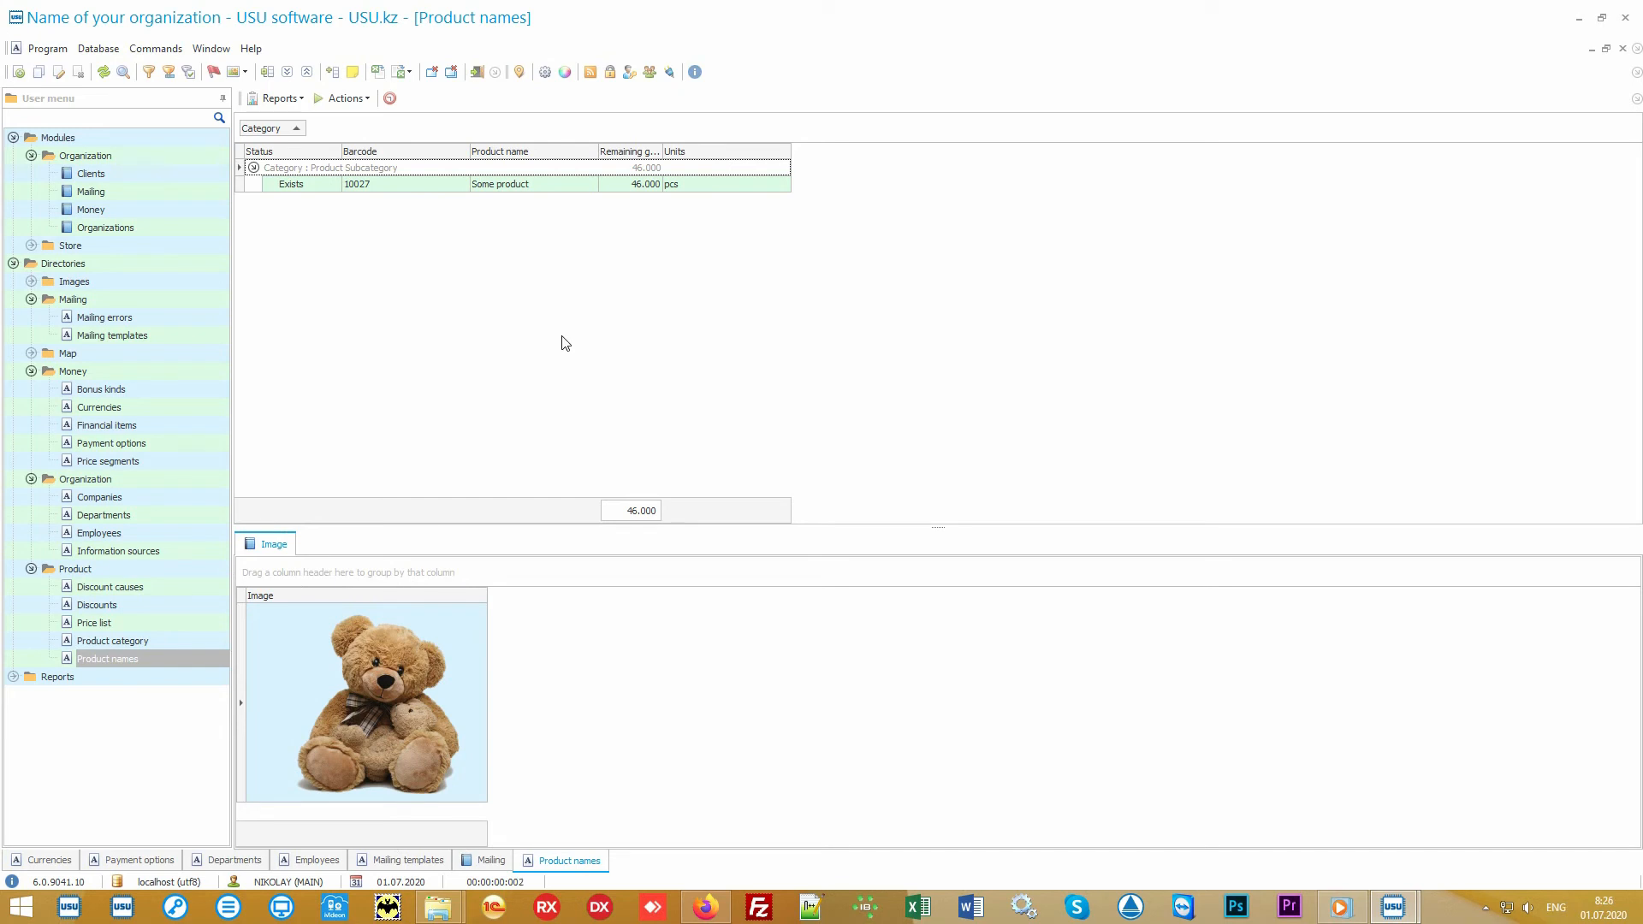
# - Open the Product module under Store and select the Main store receipt and its "Some product" line
pyautogui.click(141, 245)
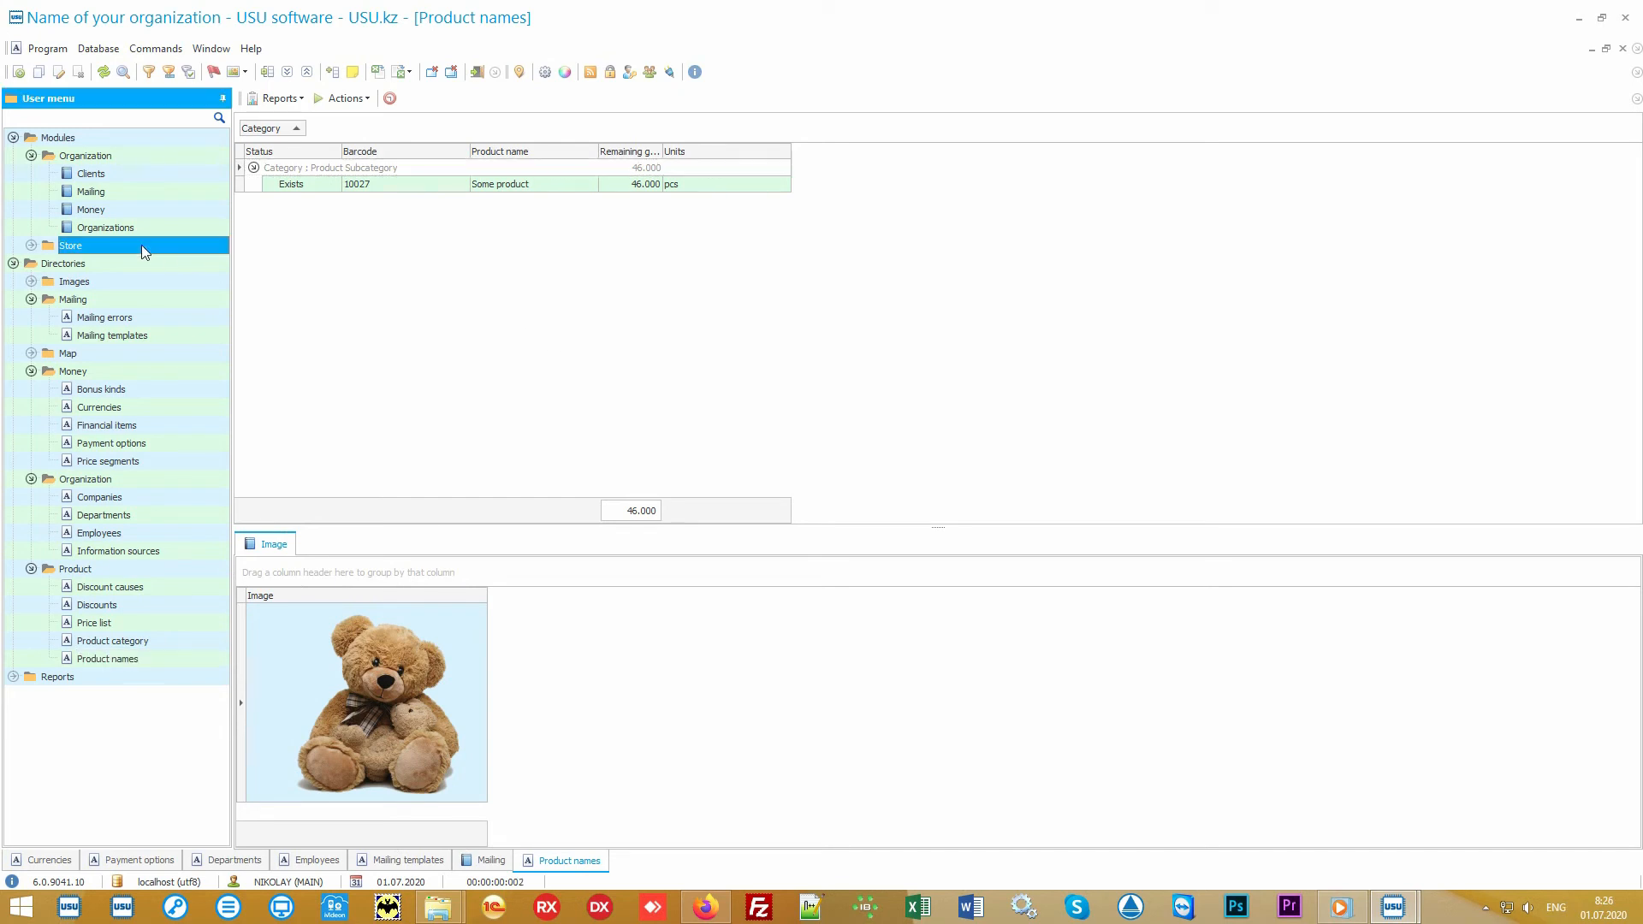
pyautogui.doubleClick(142, 245)
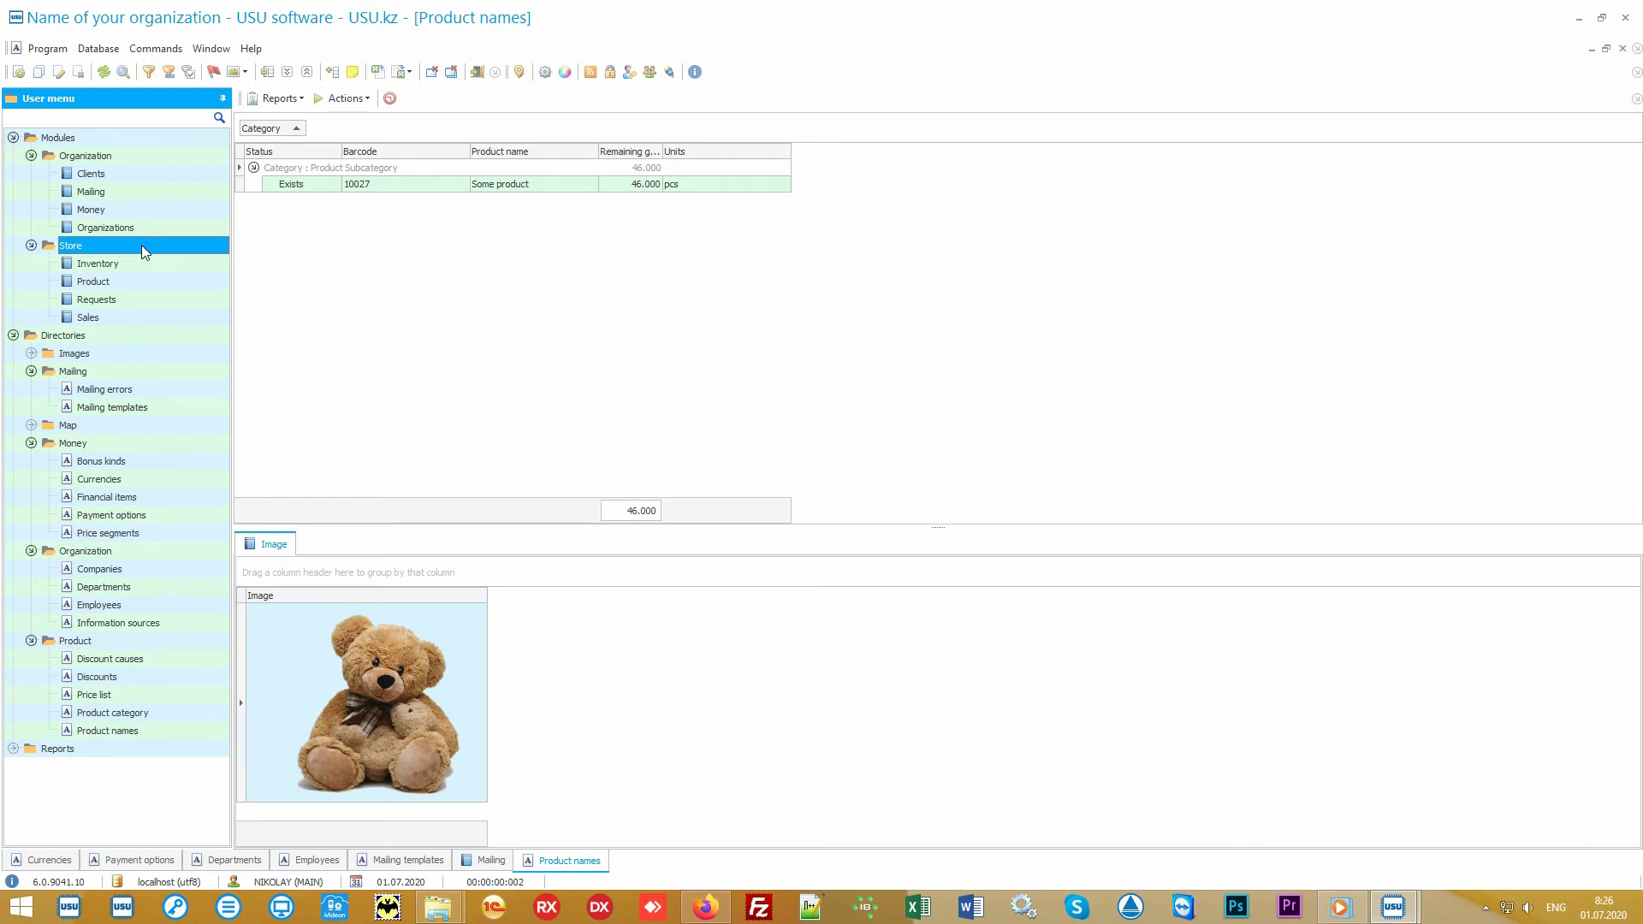
pyautogui.doubleClick(156, 280)
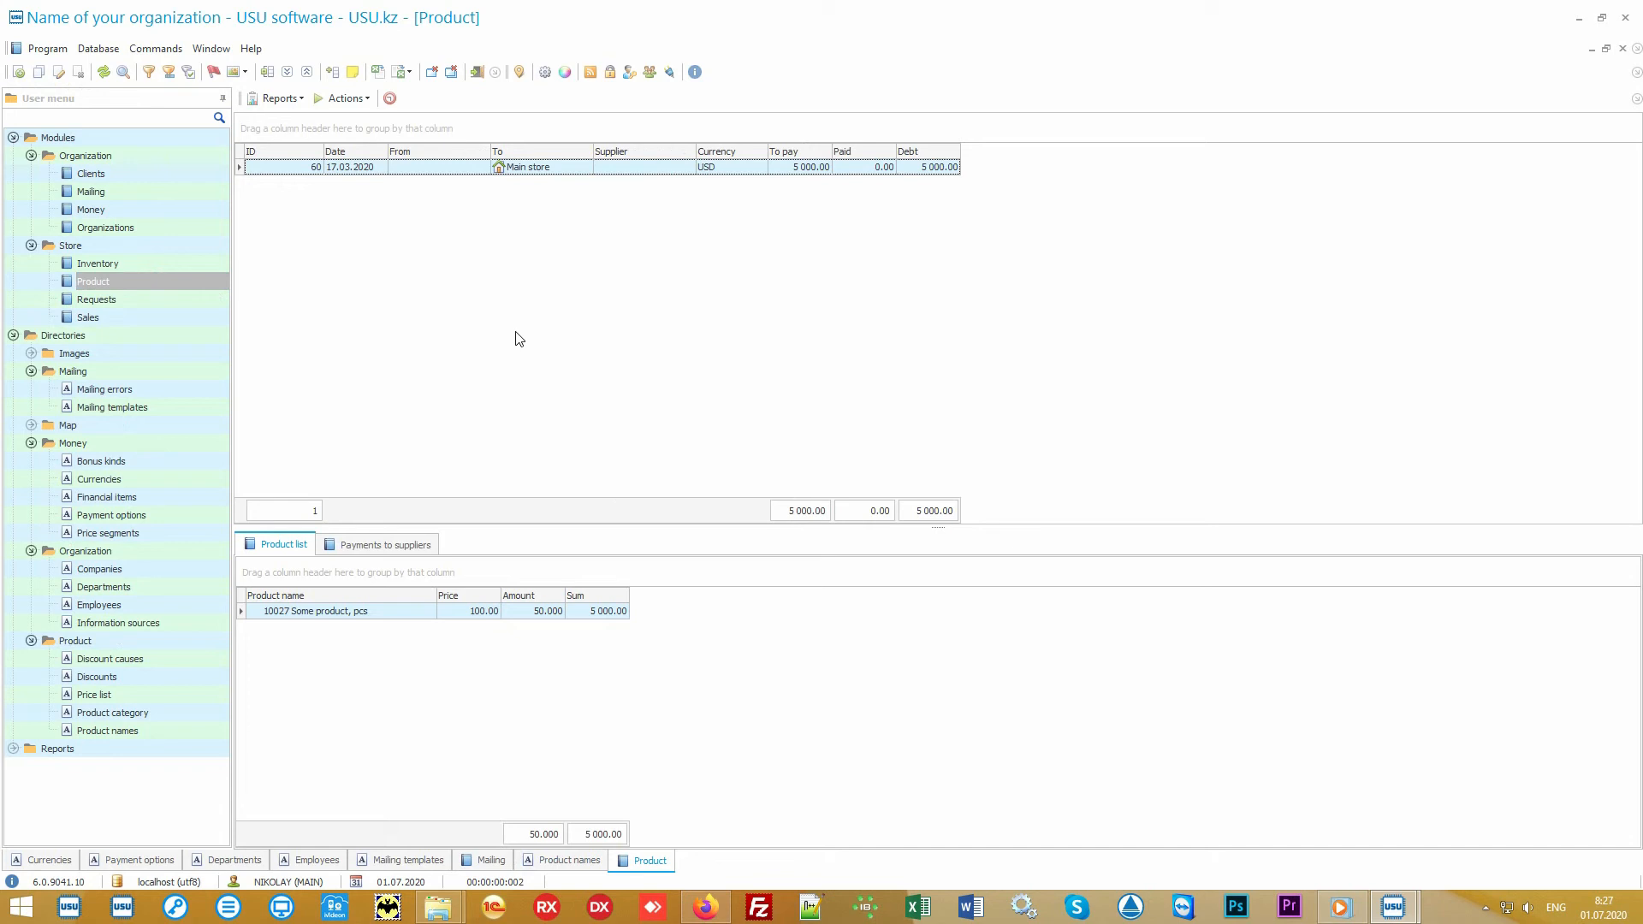
pyautogui.click(568, 173)
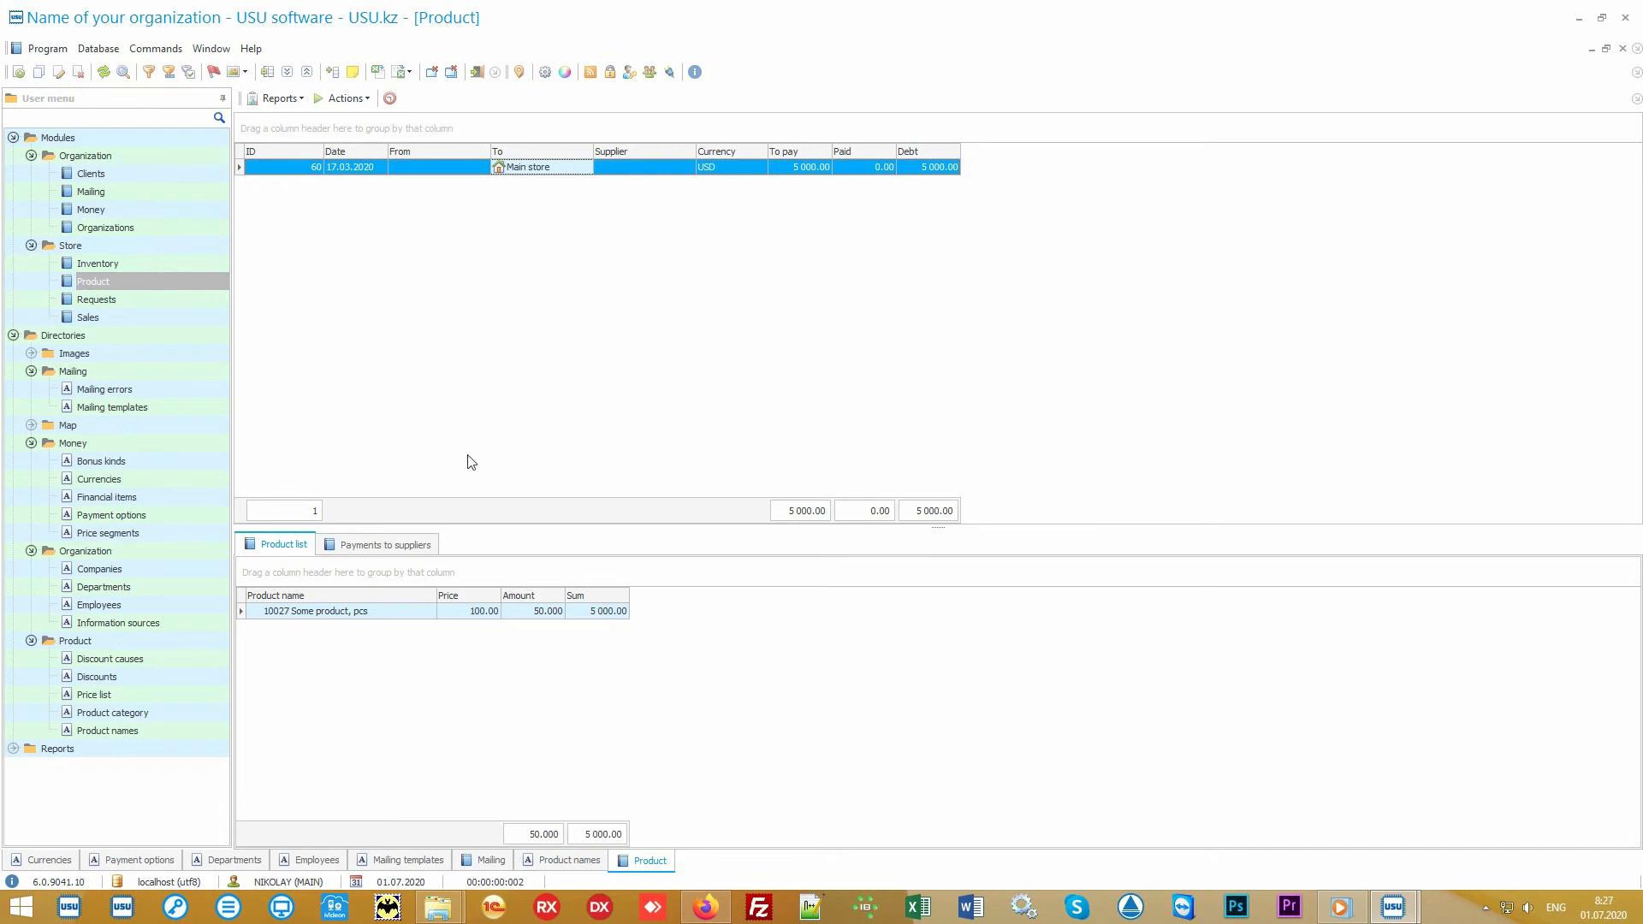
pyautogui.click(386, 612)
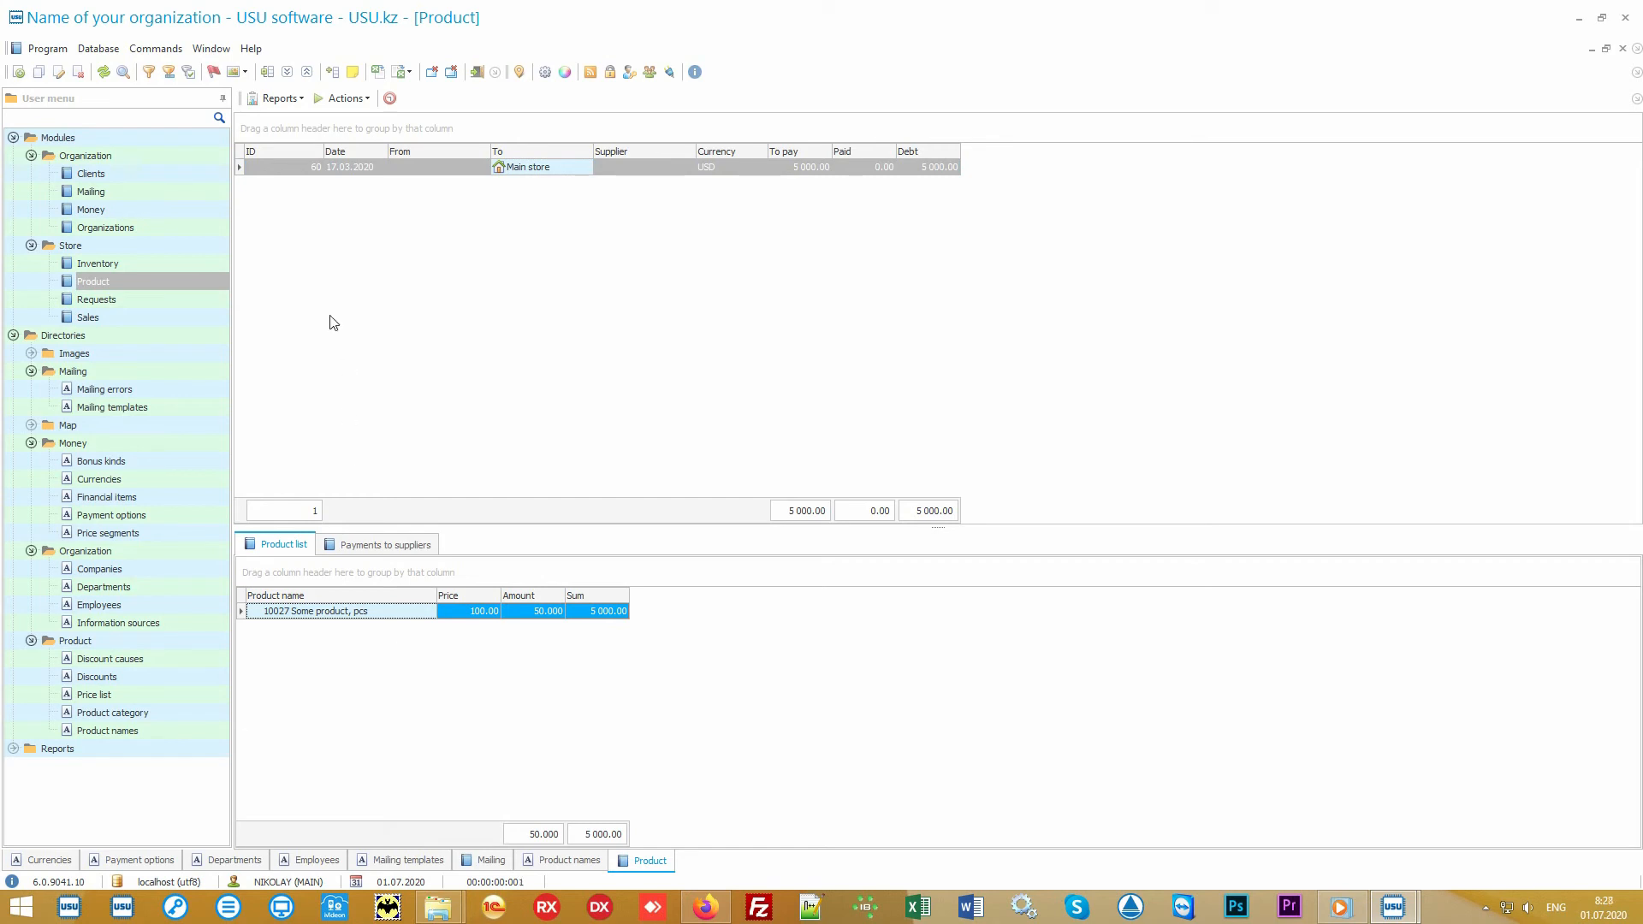
# - Generate the Label set report for the Main store receipt, view the barcode labels, and close the report
pyautogui.click(294, 100)
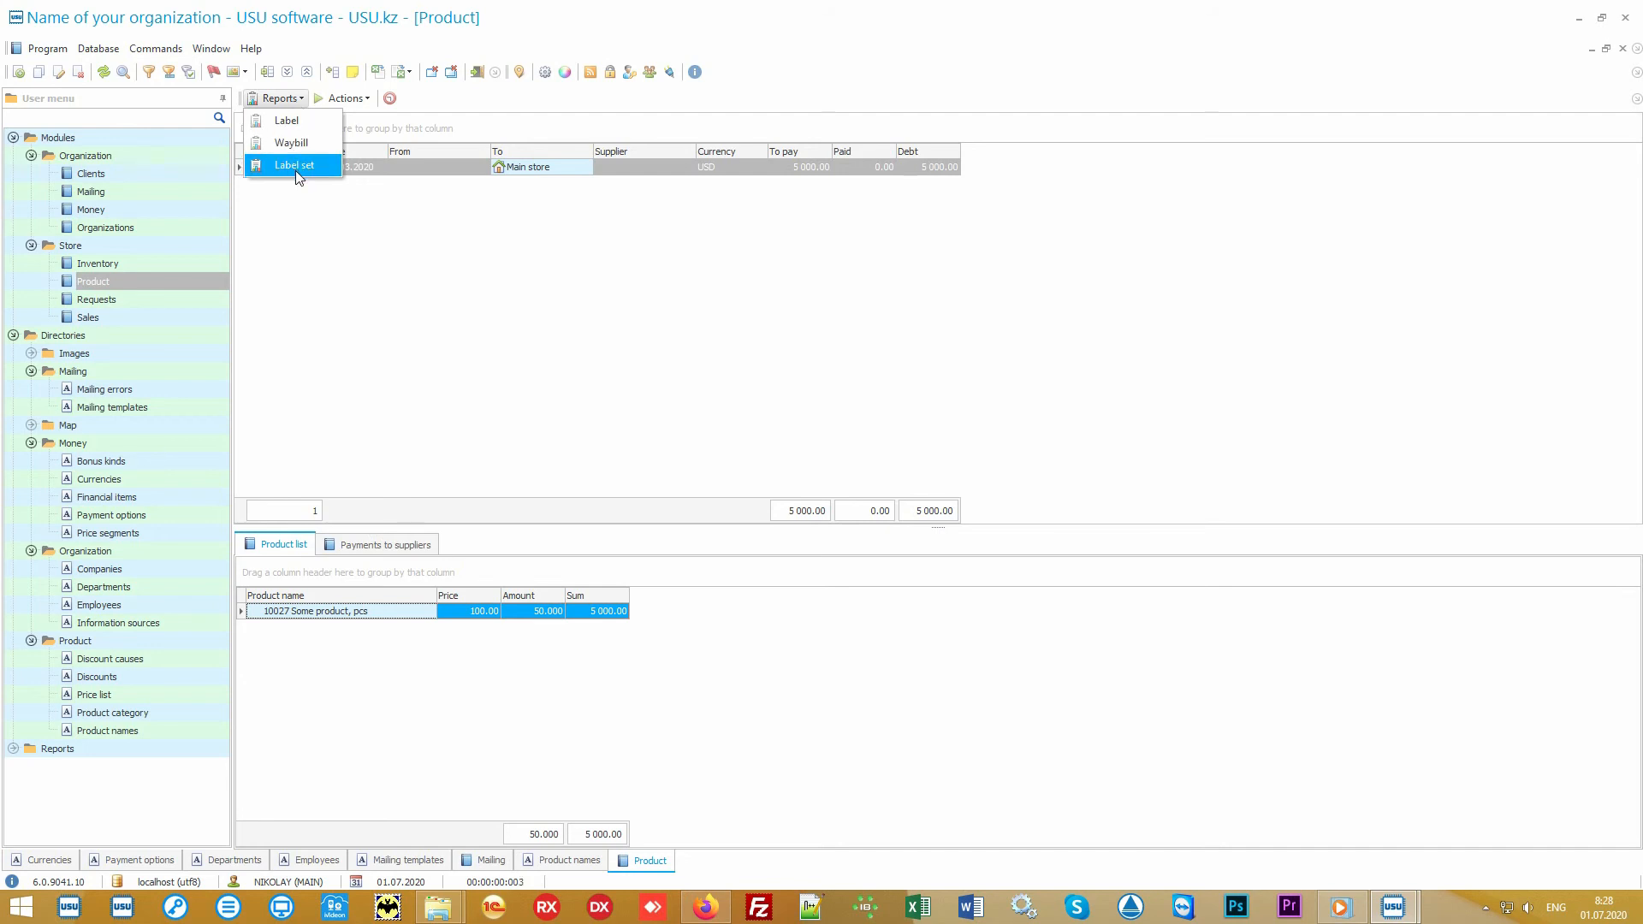
pyautogui.click(323, 168)
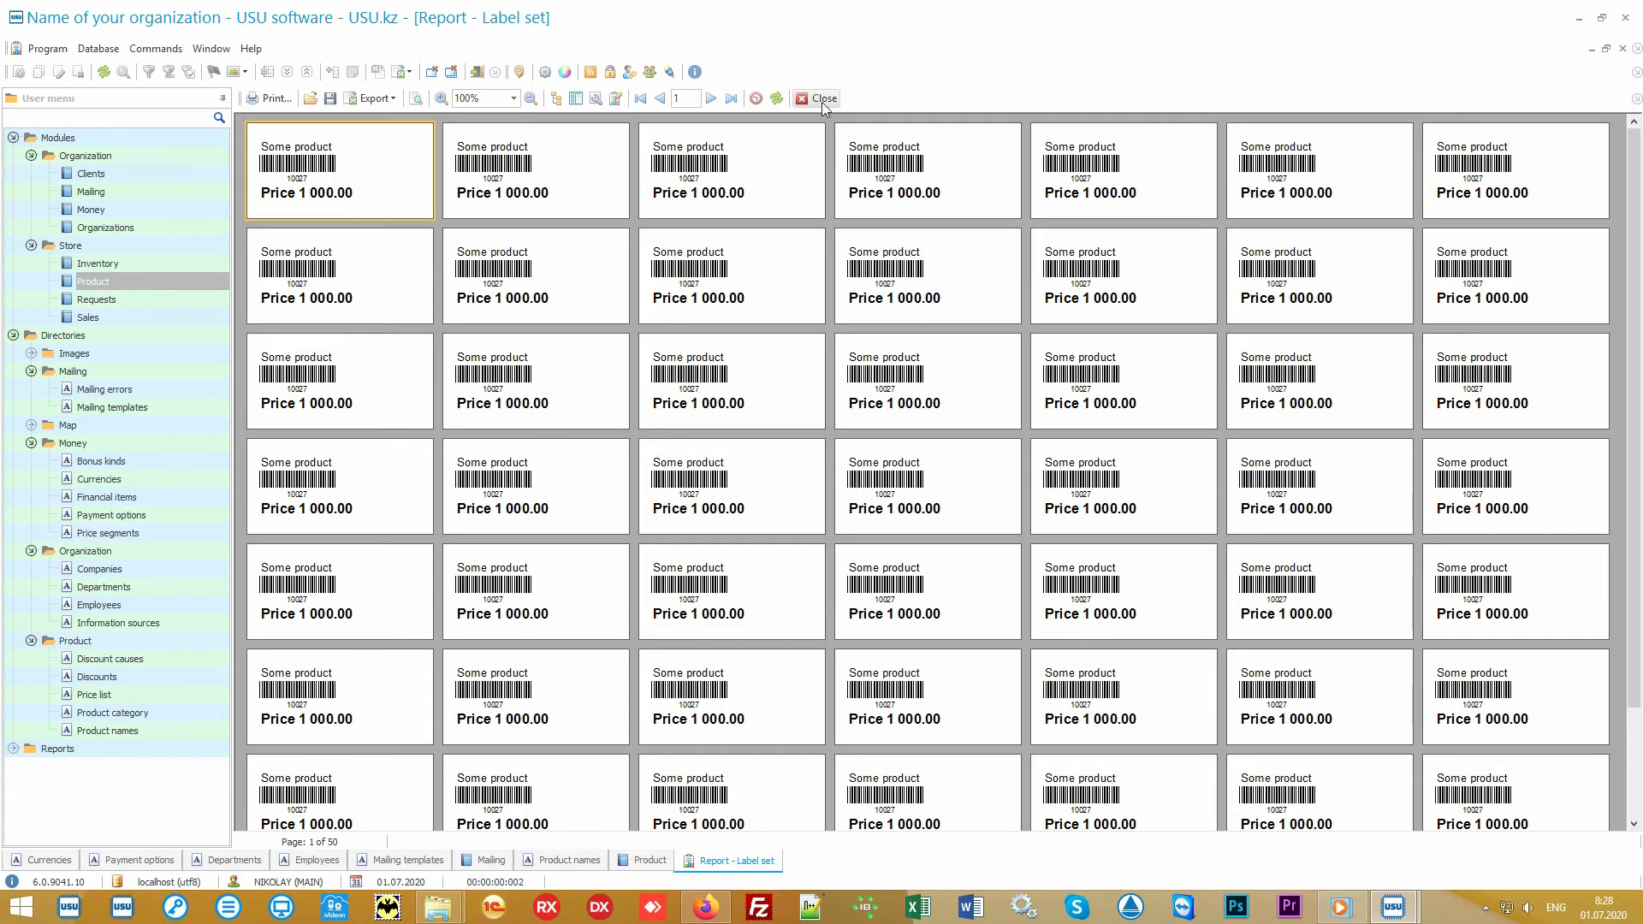
pyautogui.click(823, 99)
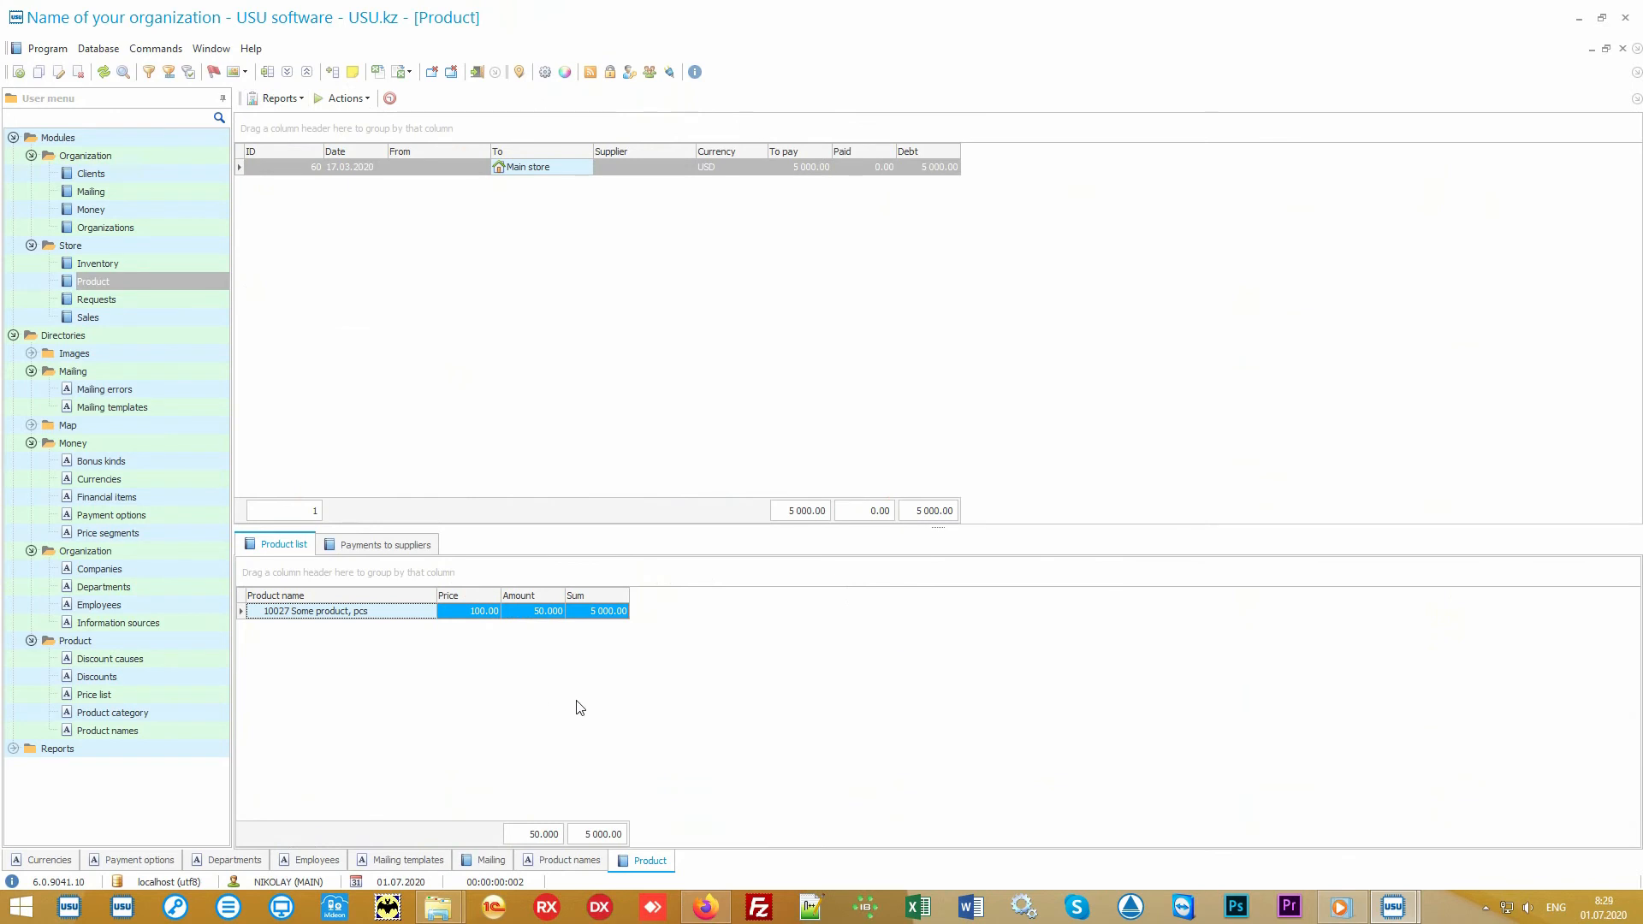
# - Generate the Records report for "Some product" in the Product names directory, view it enlarged, and close it
pyautogui.click(167, 736)
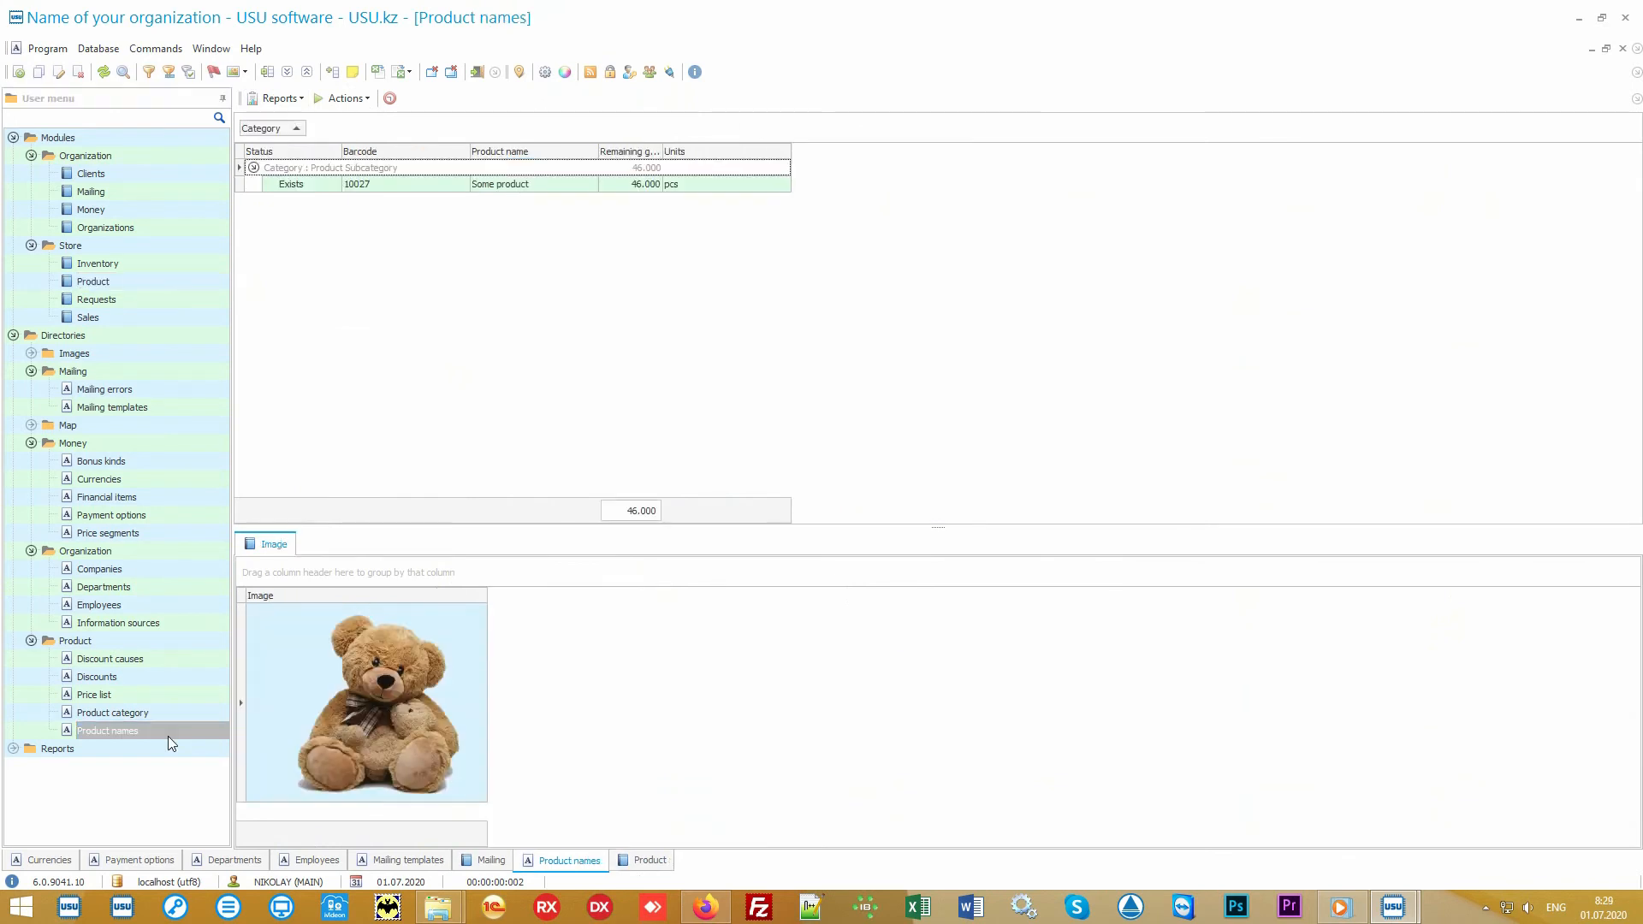
pyautogui.click(532, 184)
pyautogui.click(288, 99)
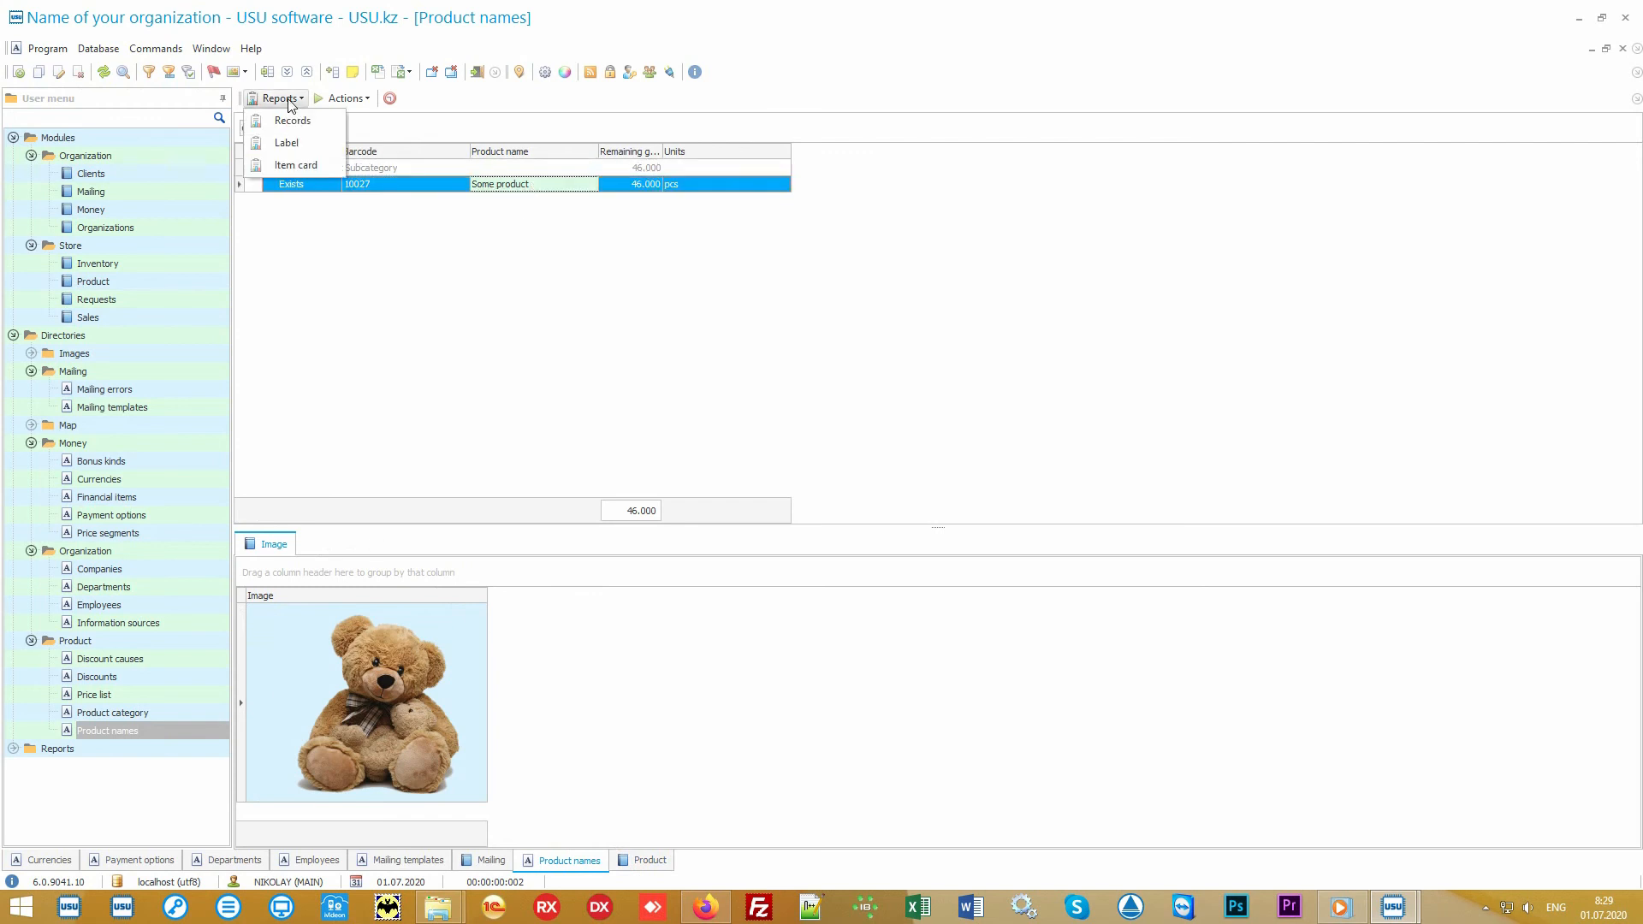
pyautogui.click(322, 120)
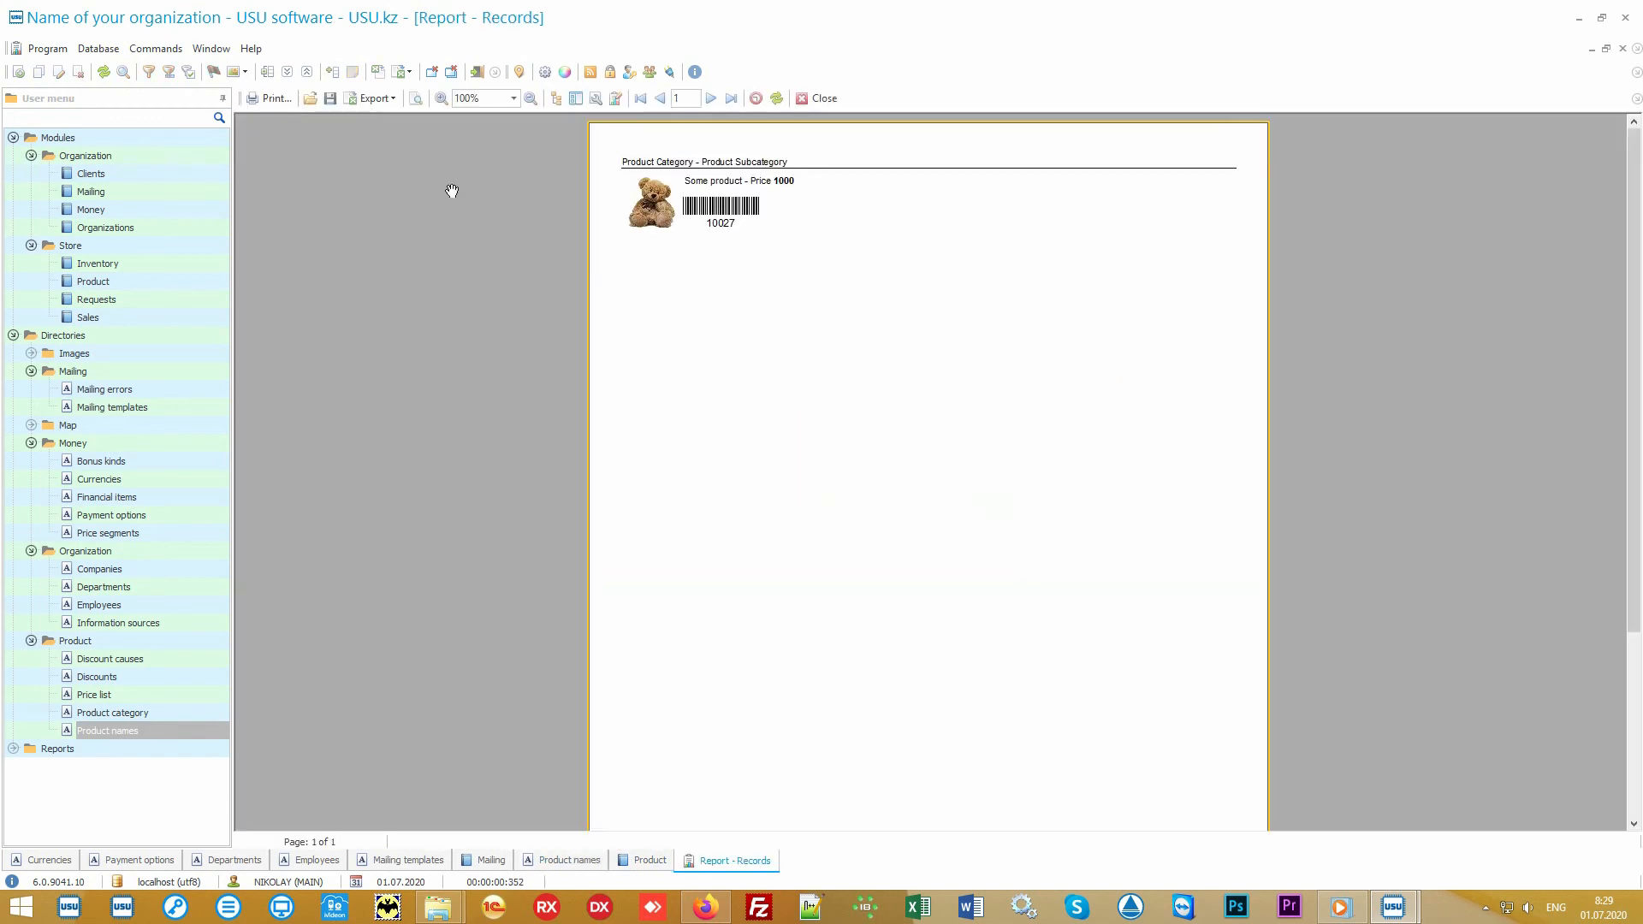
pyautogui.scroll(3, 792, 334)
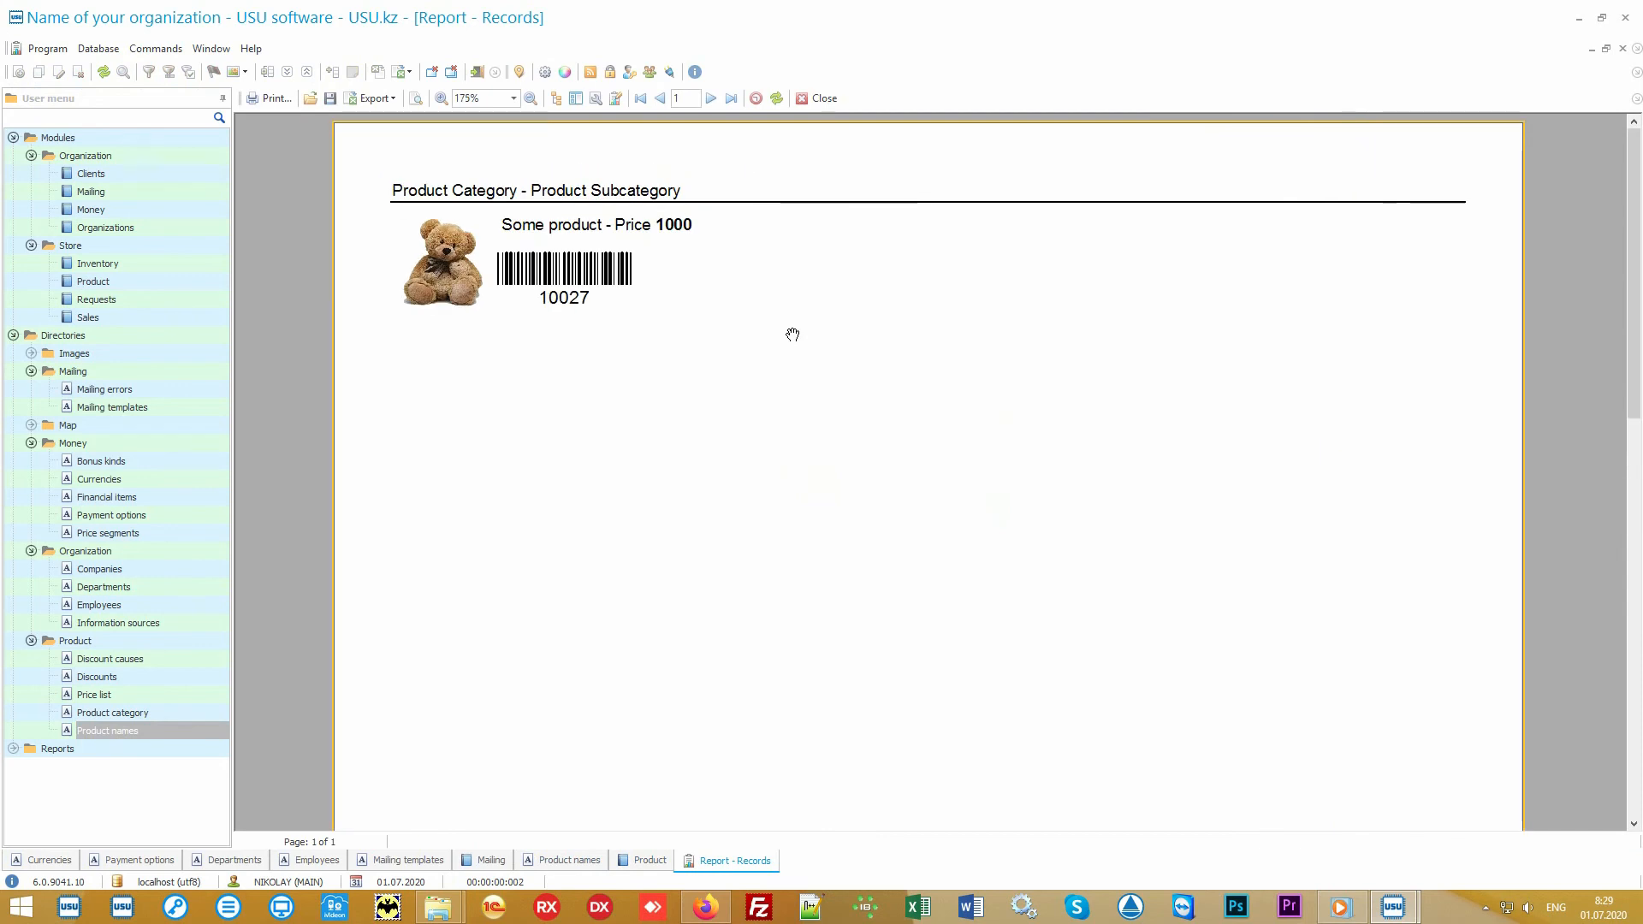
pyautogui.click(818, 98)
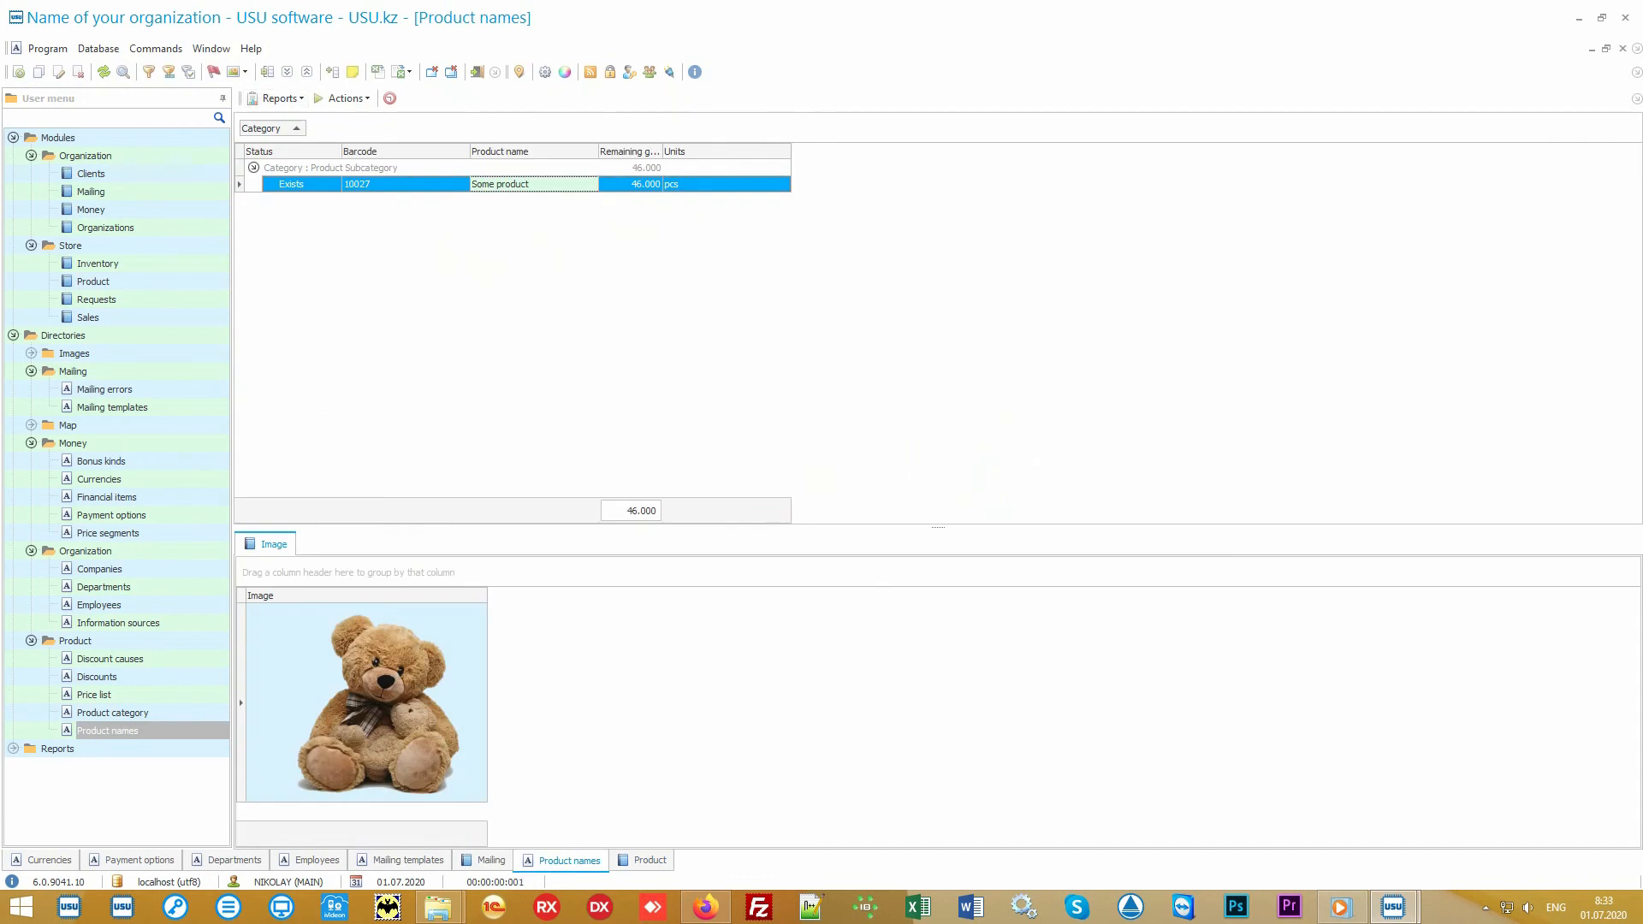
# - Return to the Product module and examine the Main store receipt and the transfer from Main store to Branch 1
pyautogui.click(192, 284)
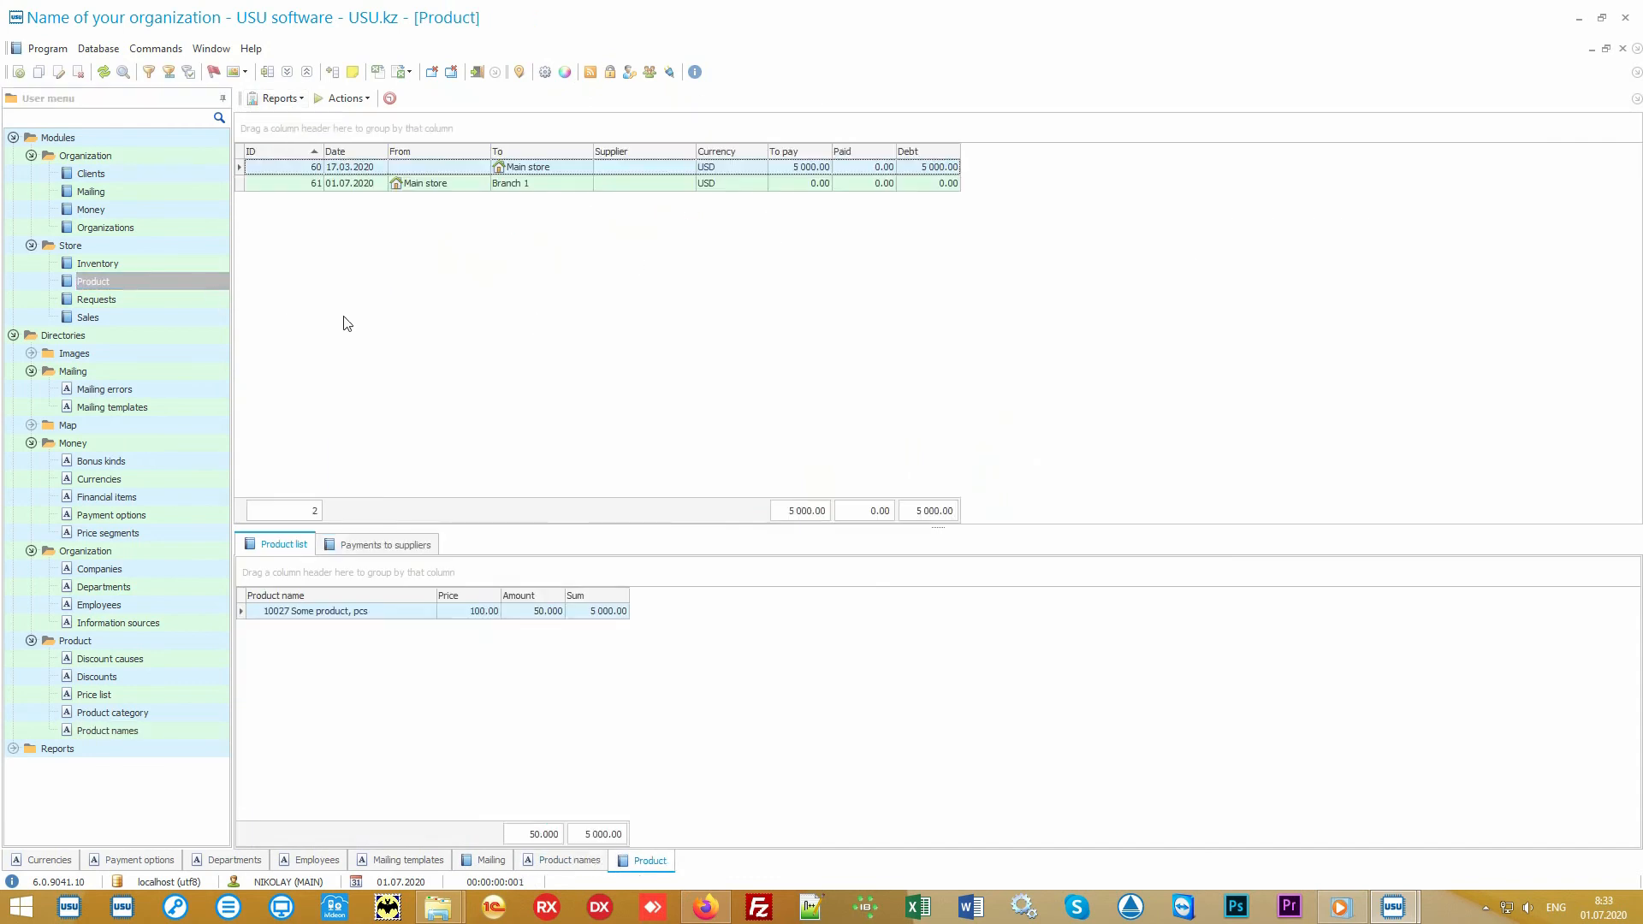
pyautogui.click(565, 170)
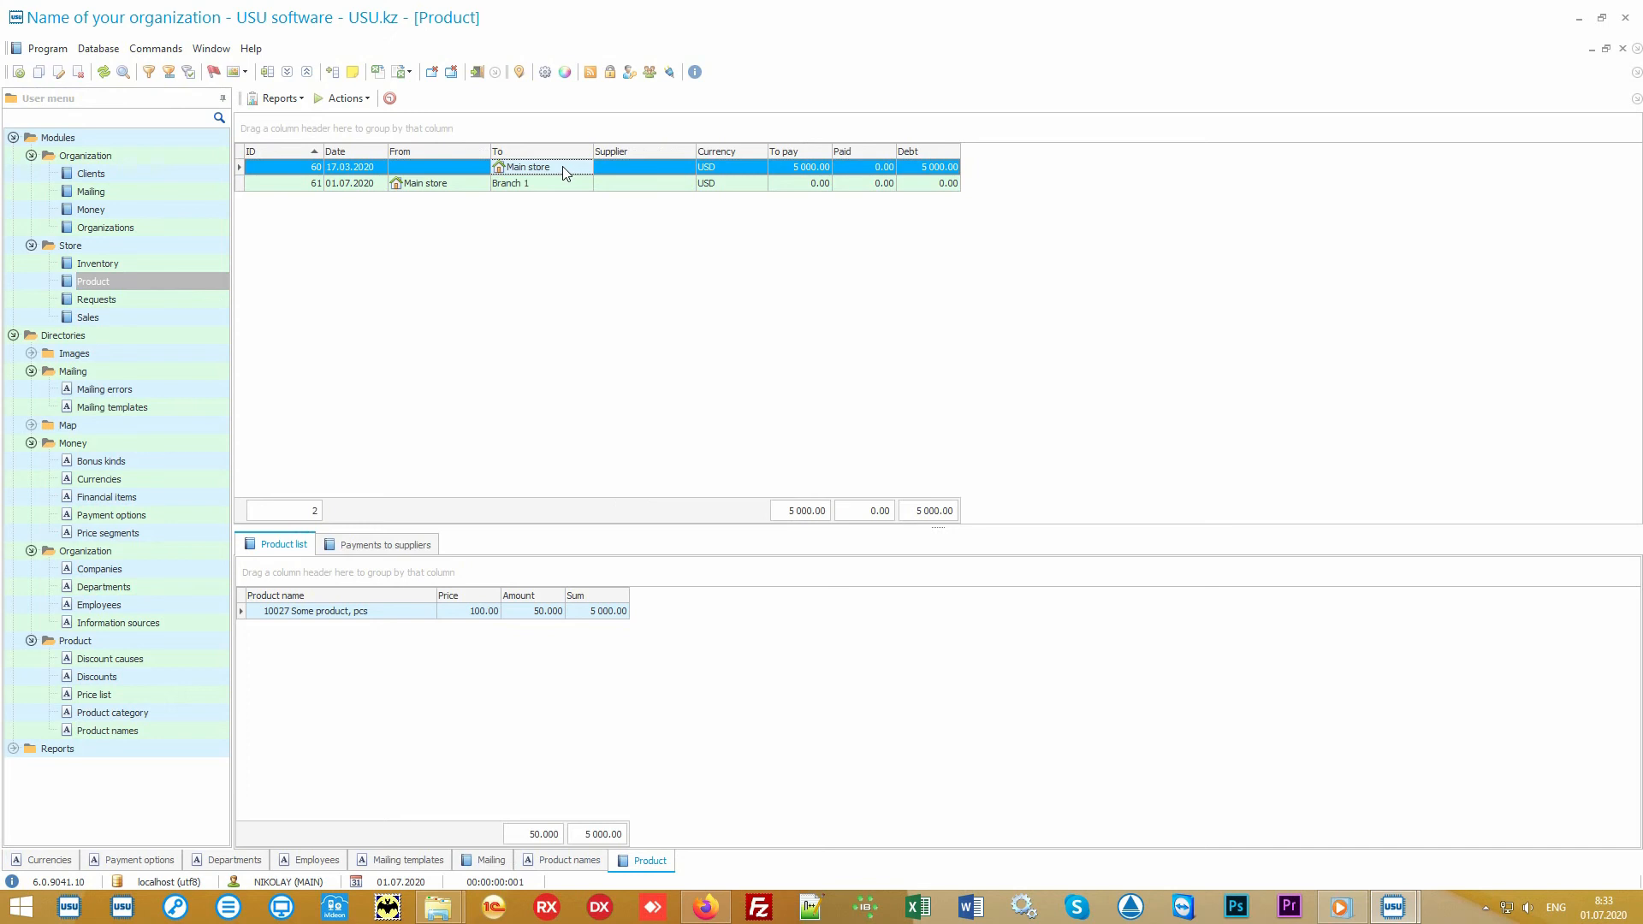
pyautogui.click(457, 188)
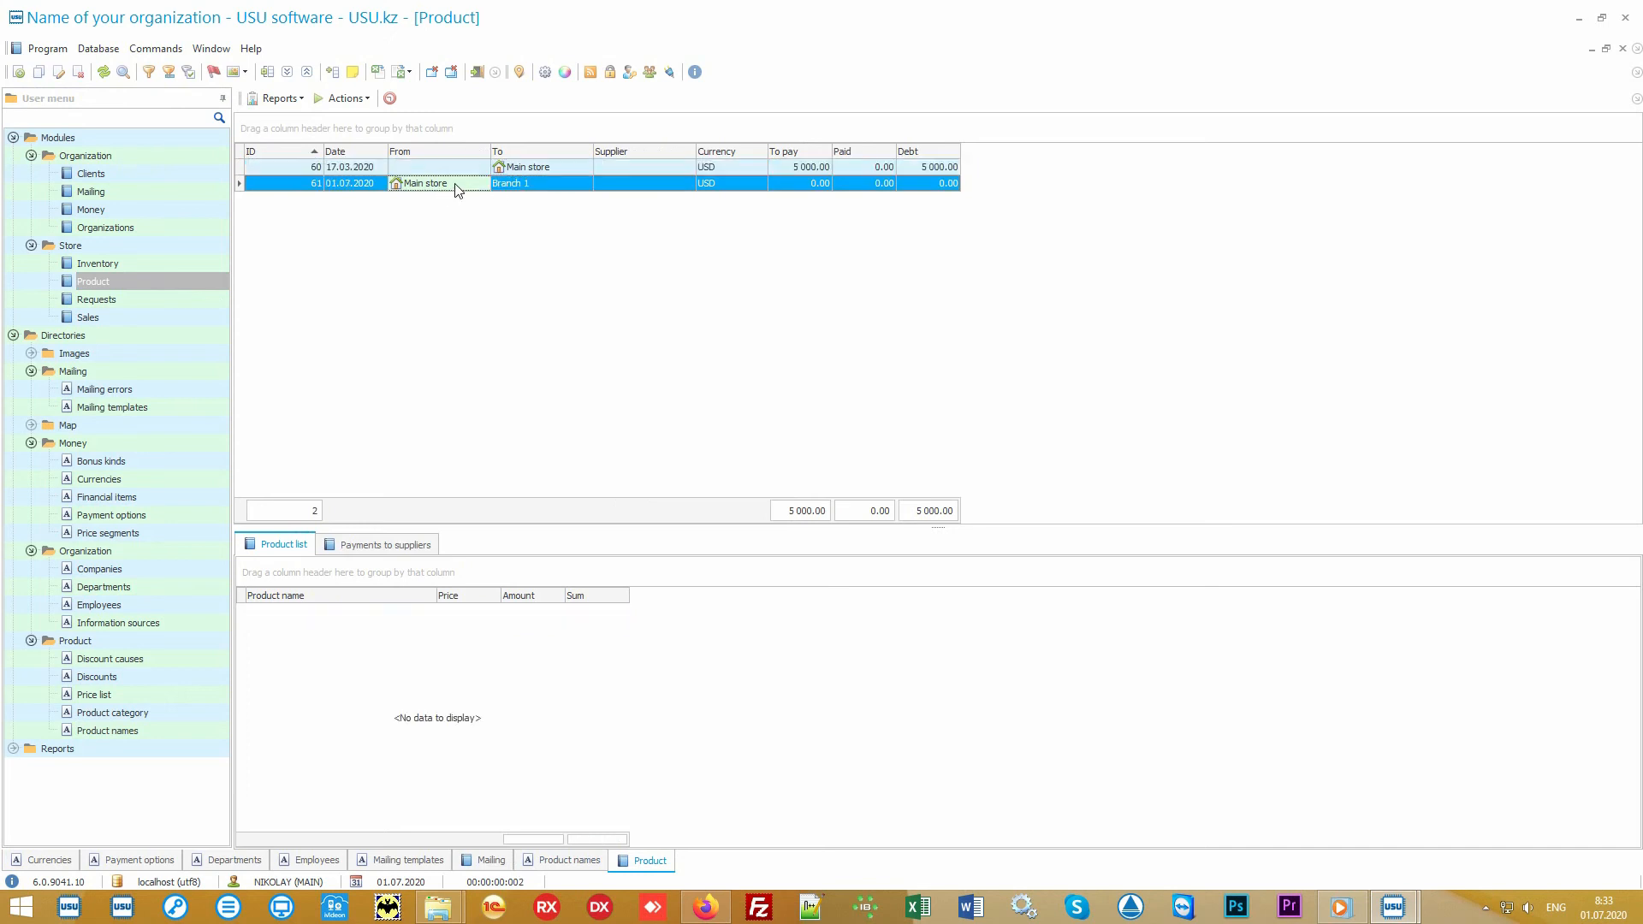
pyautogui.click(537, 183)
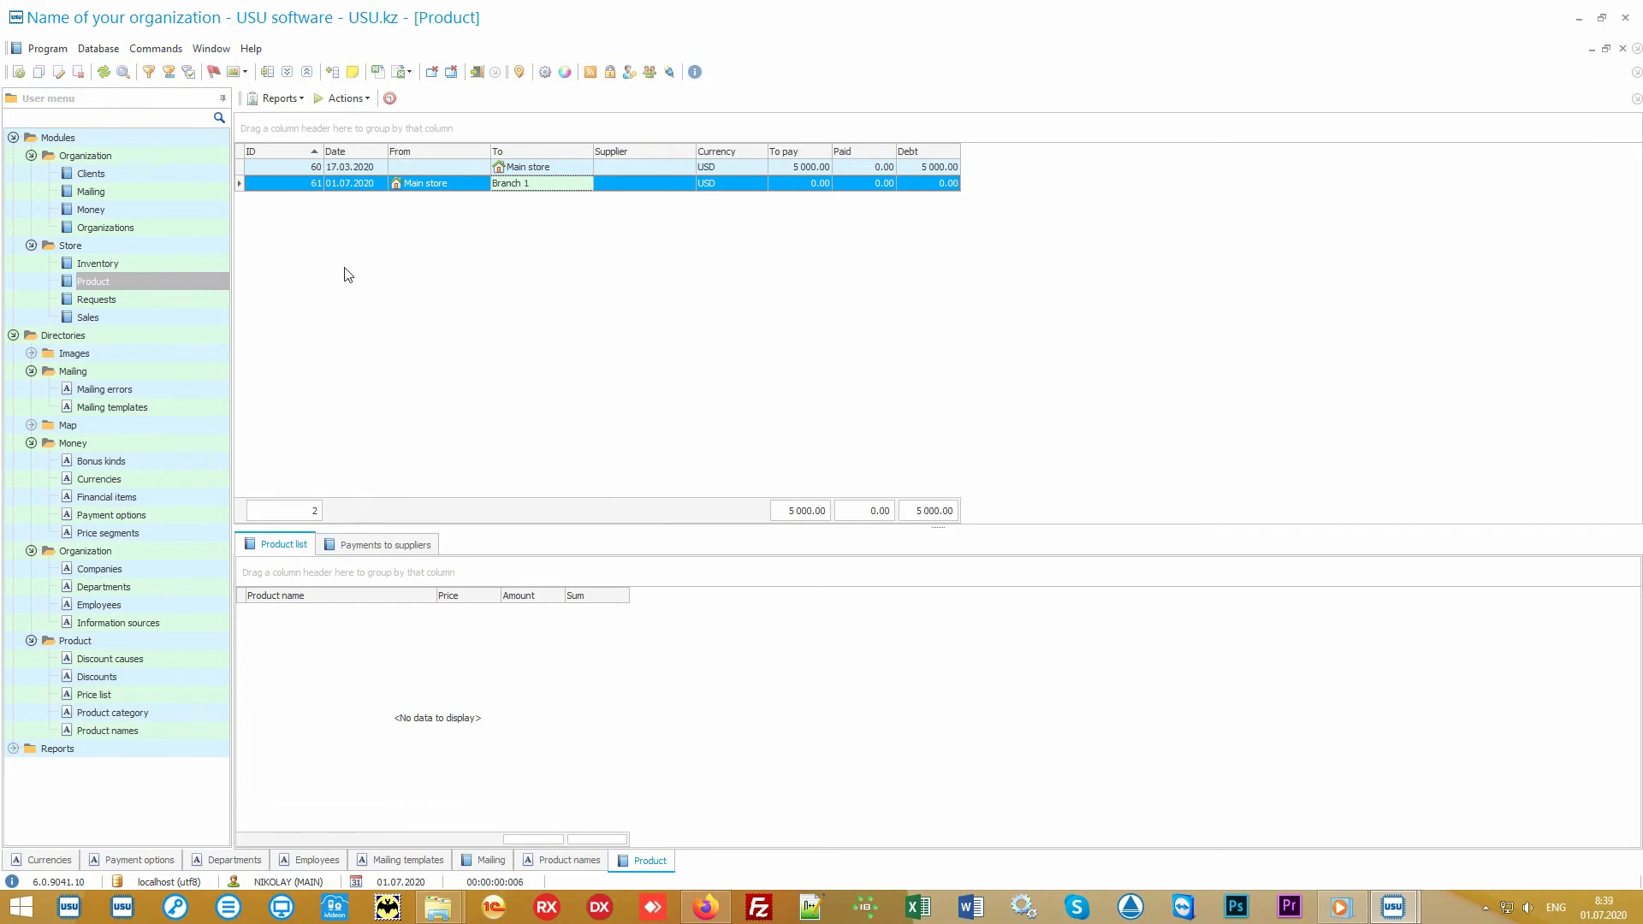
# - Open the Sales module under Store and search for sales with a sell date from 01.07.2020
pyautogui.click(162, 318)
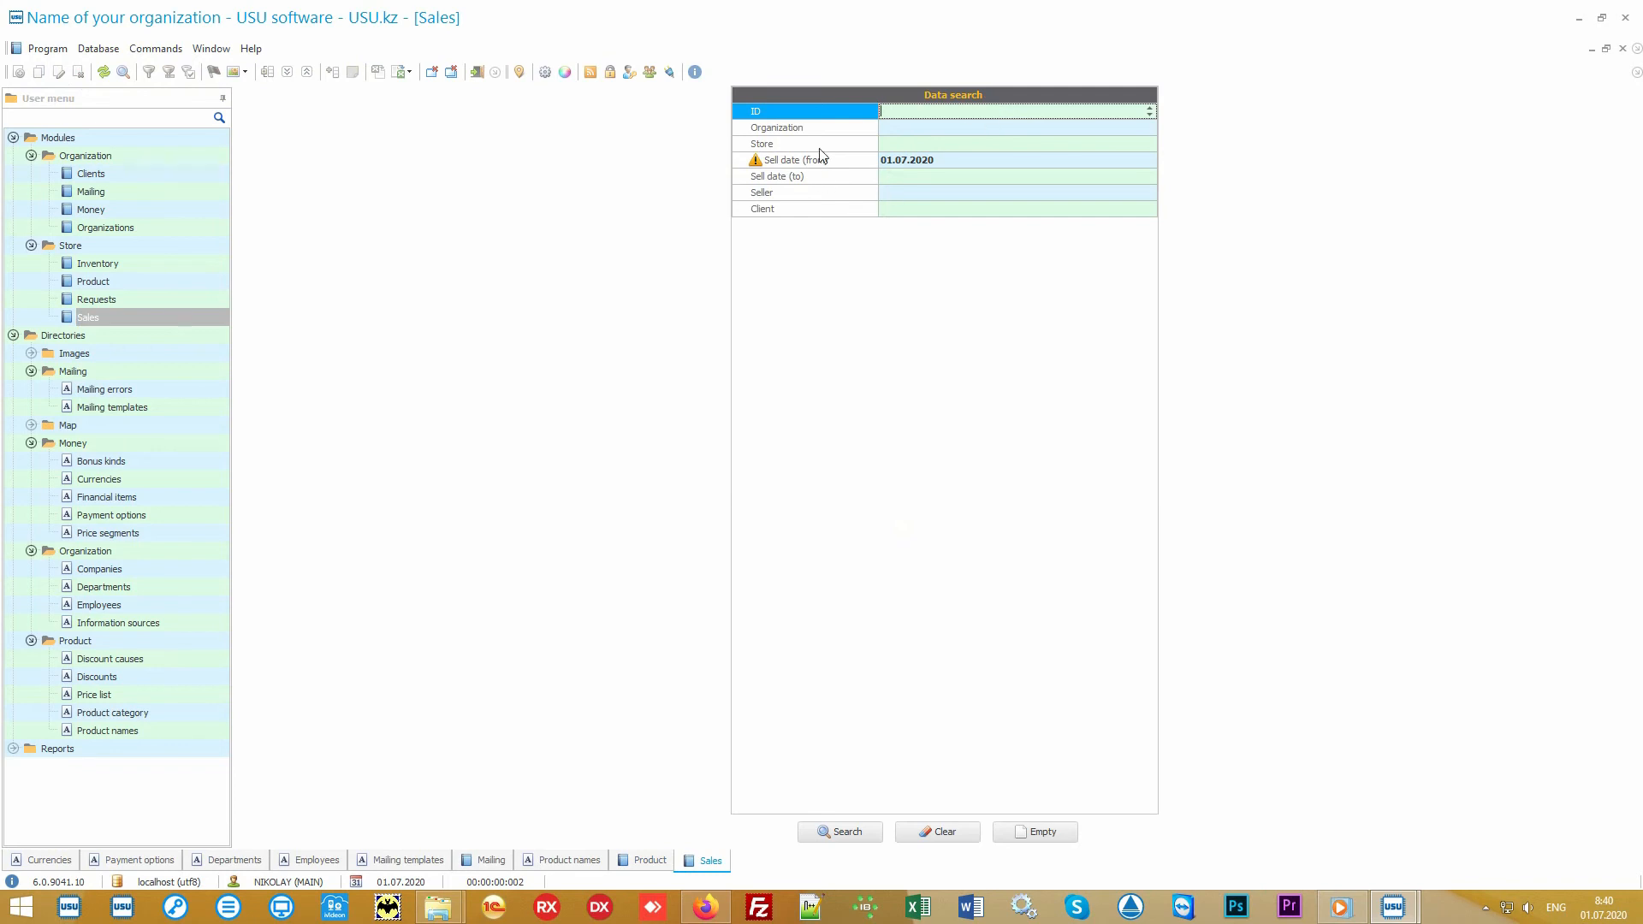
pyautogui.moveTo(832, 114)
pyautogui.mouseDown()
pyautogui.moveTo(826, 220)
pyautogui.moveTo(821, 109)
pyautogui.mouseUp()
pyautogui.click(950, 832)
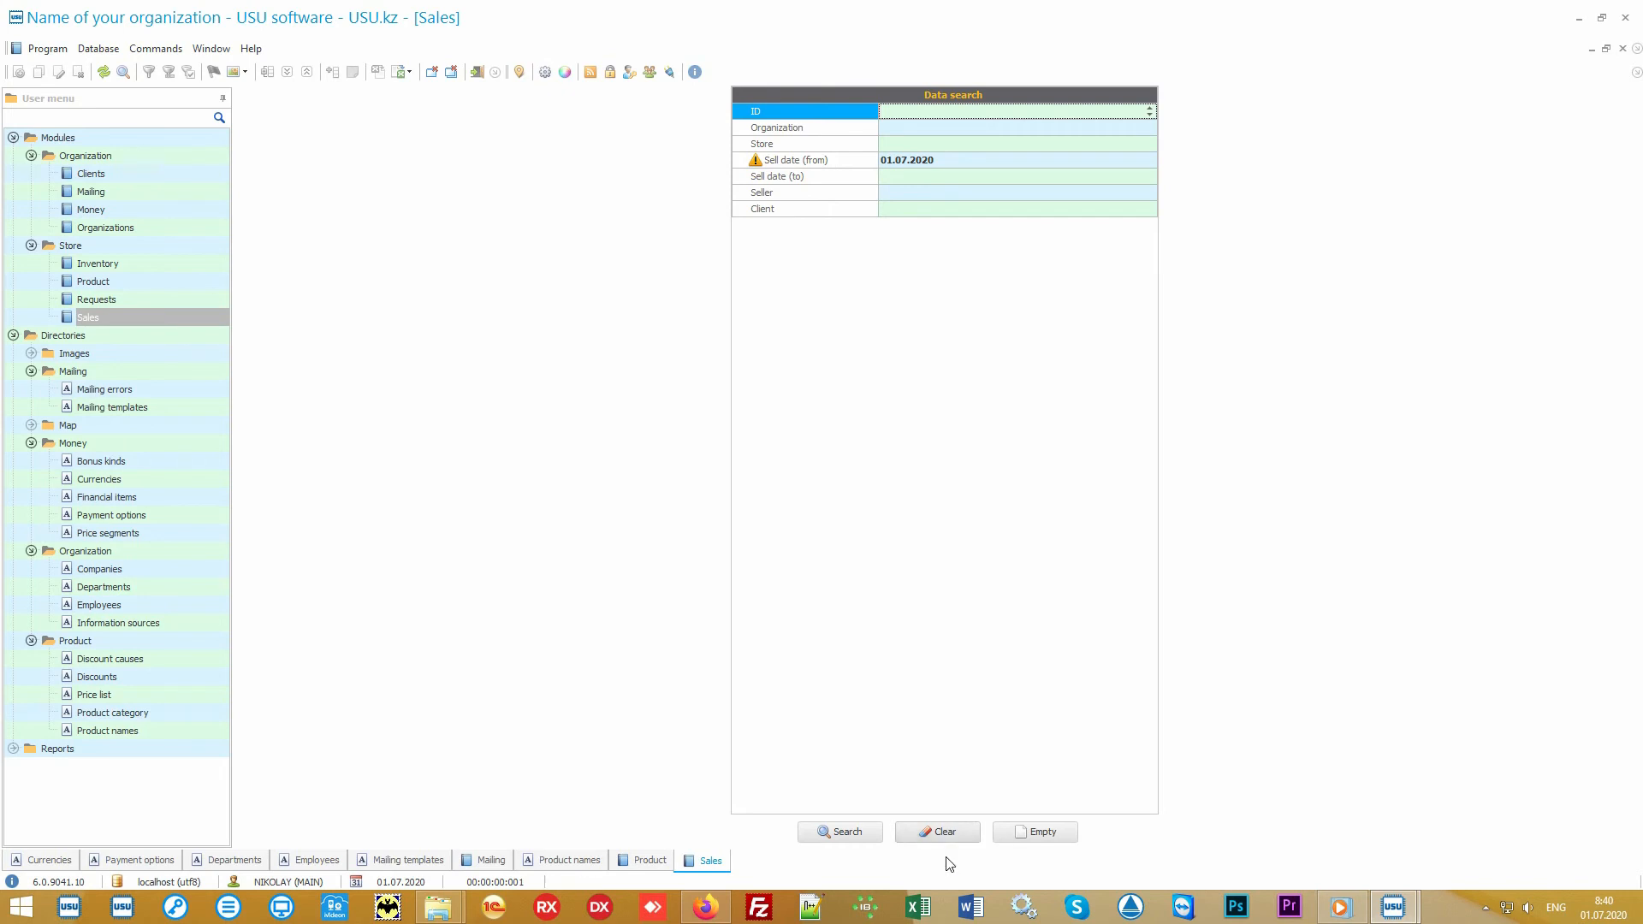
pyautogui.click(847, 832)
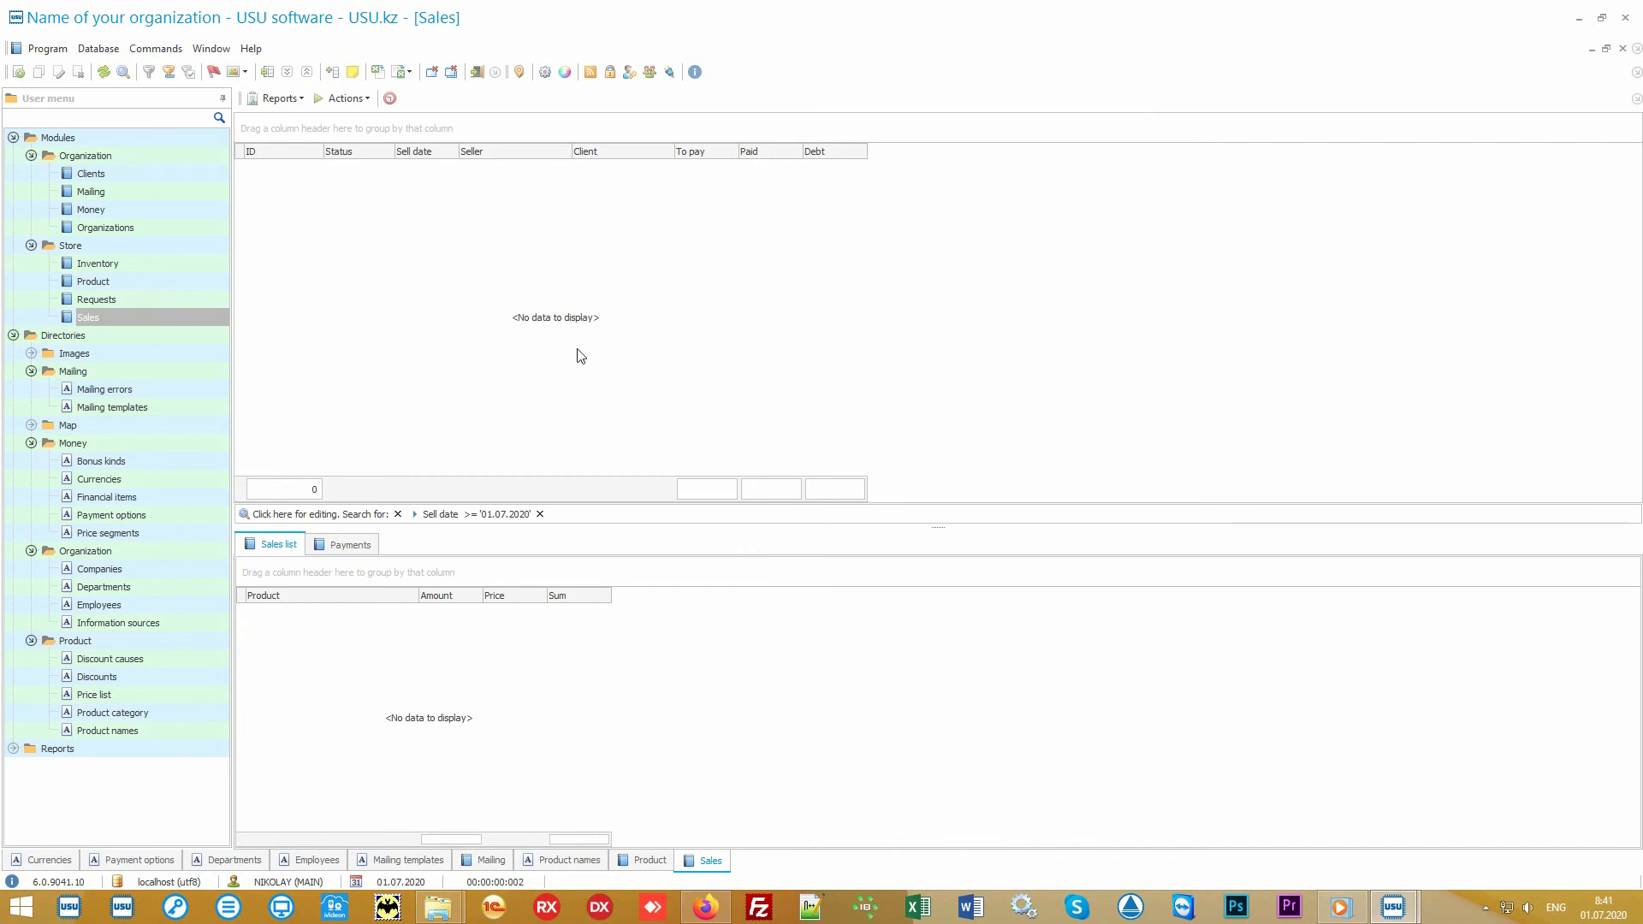
# - Start a new sale with the Sell action and choose the client by entering the client's card number
pyautogui.click(346, 99)
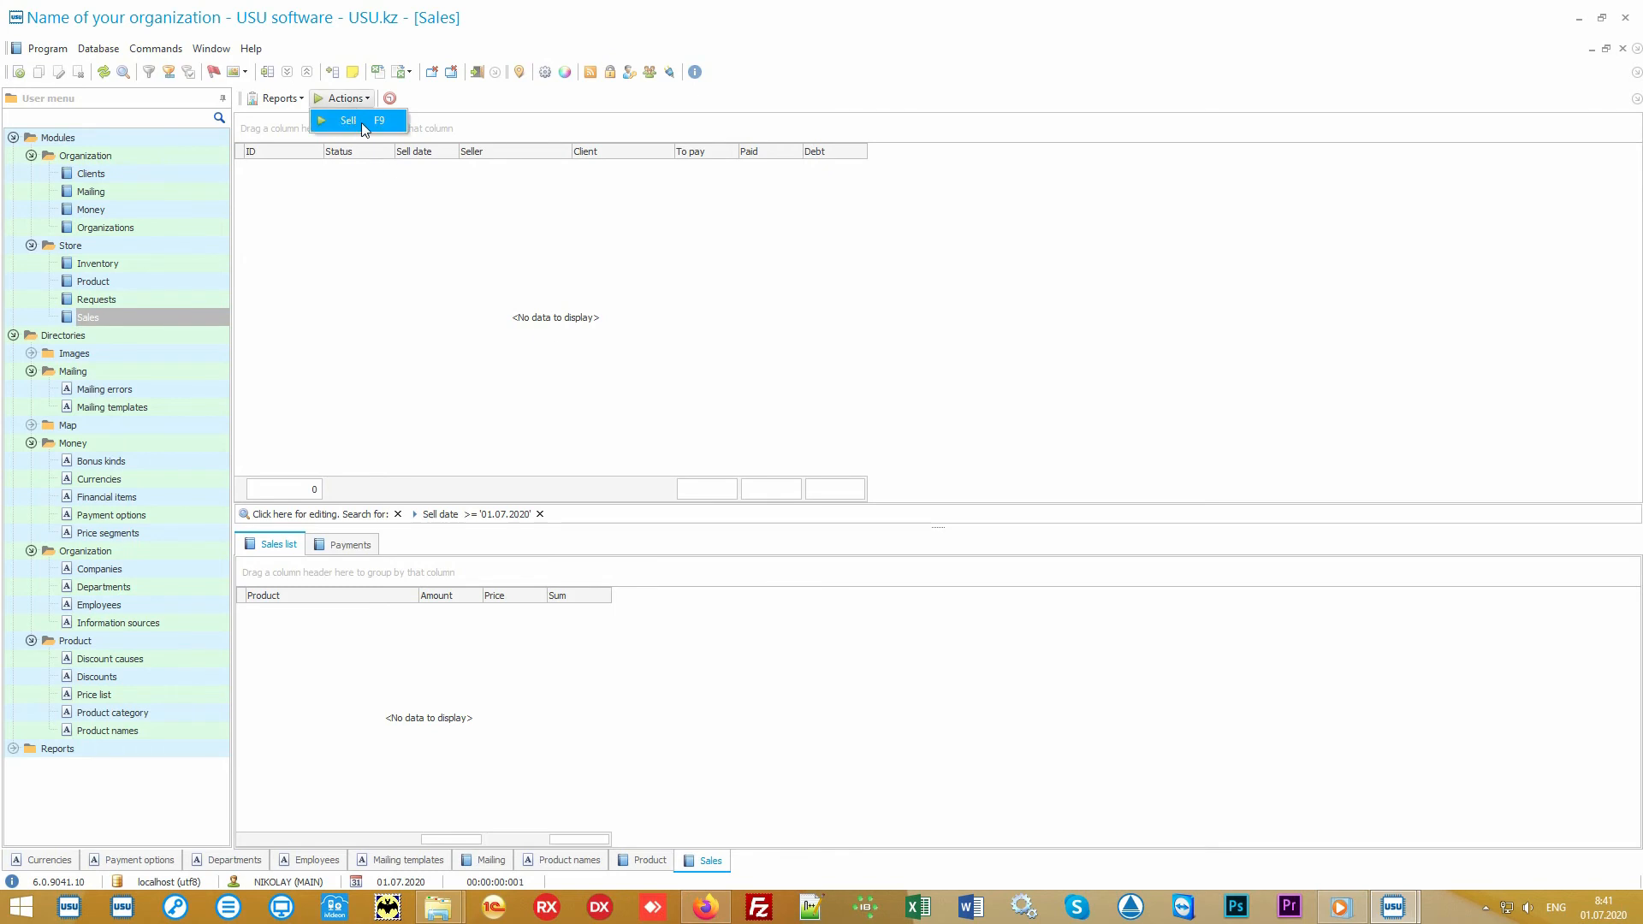
pyautogui.click(361, 124)
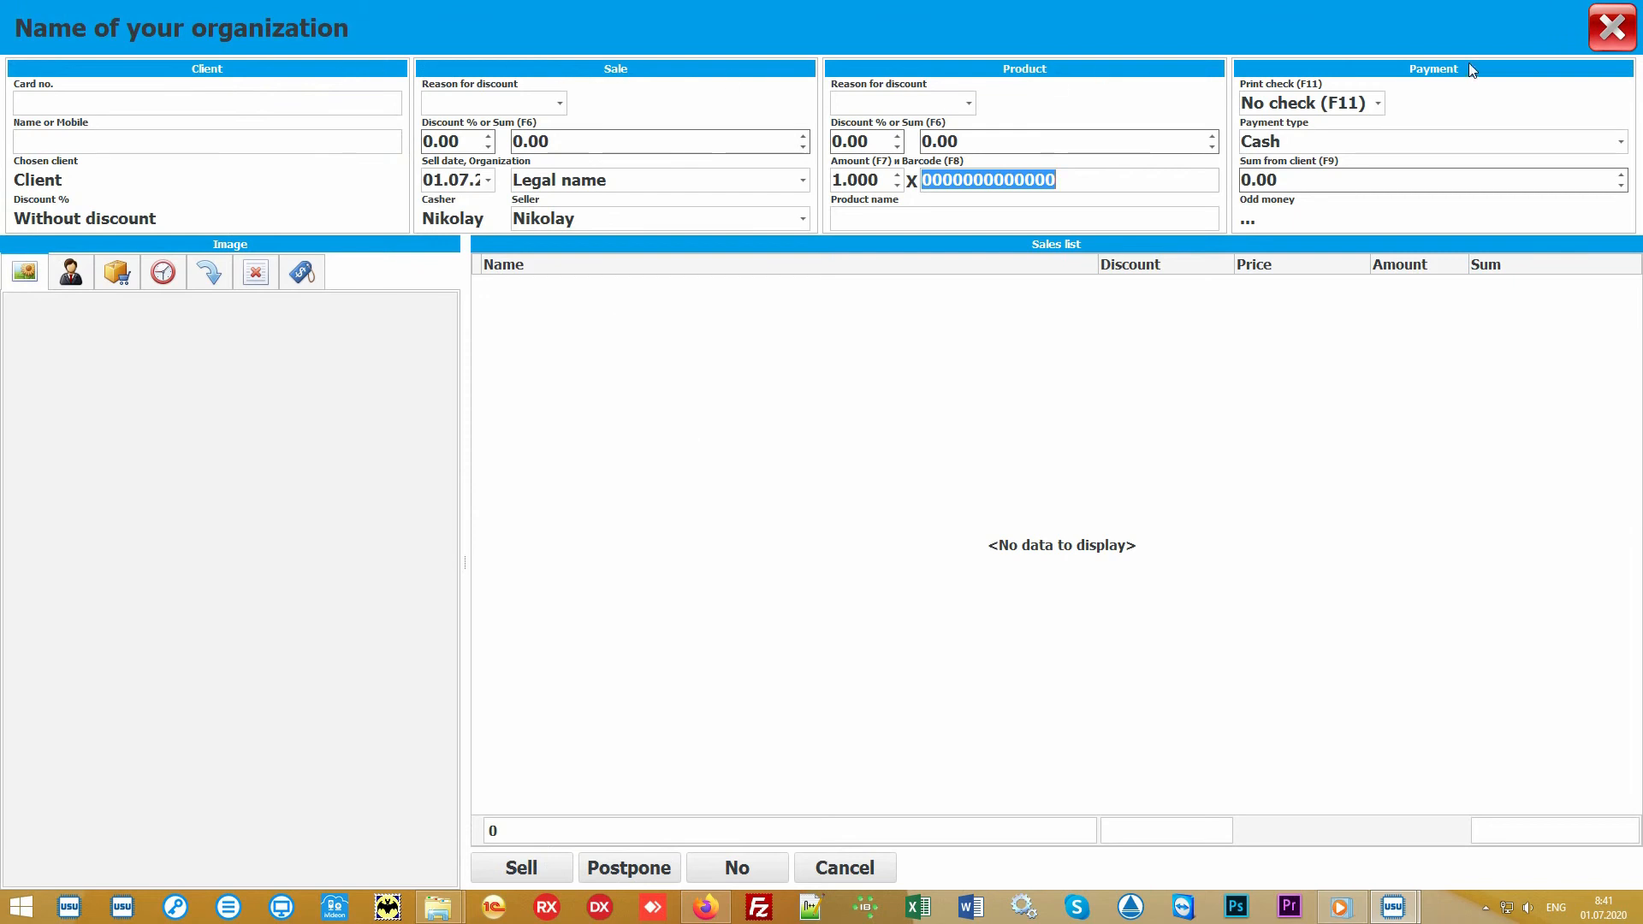
pyautogui.click(752, 436)
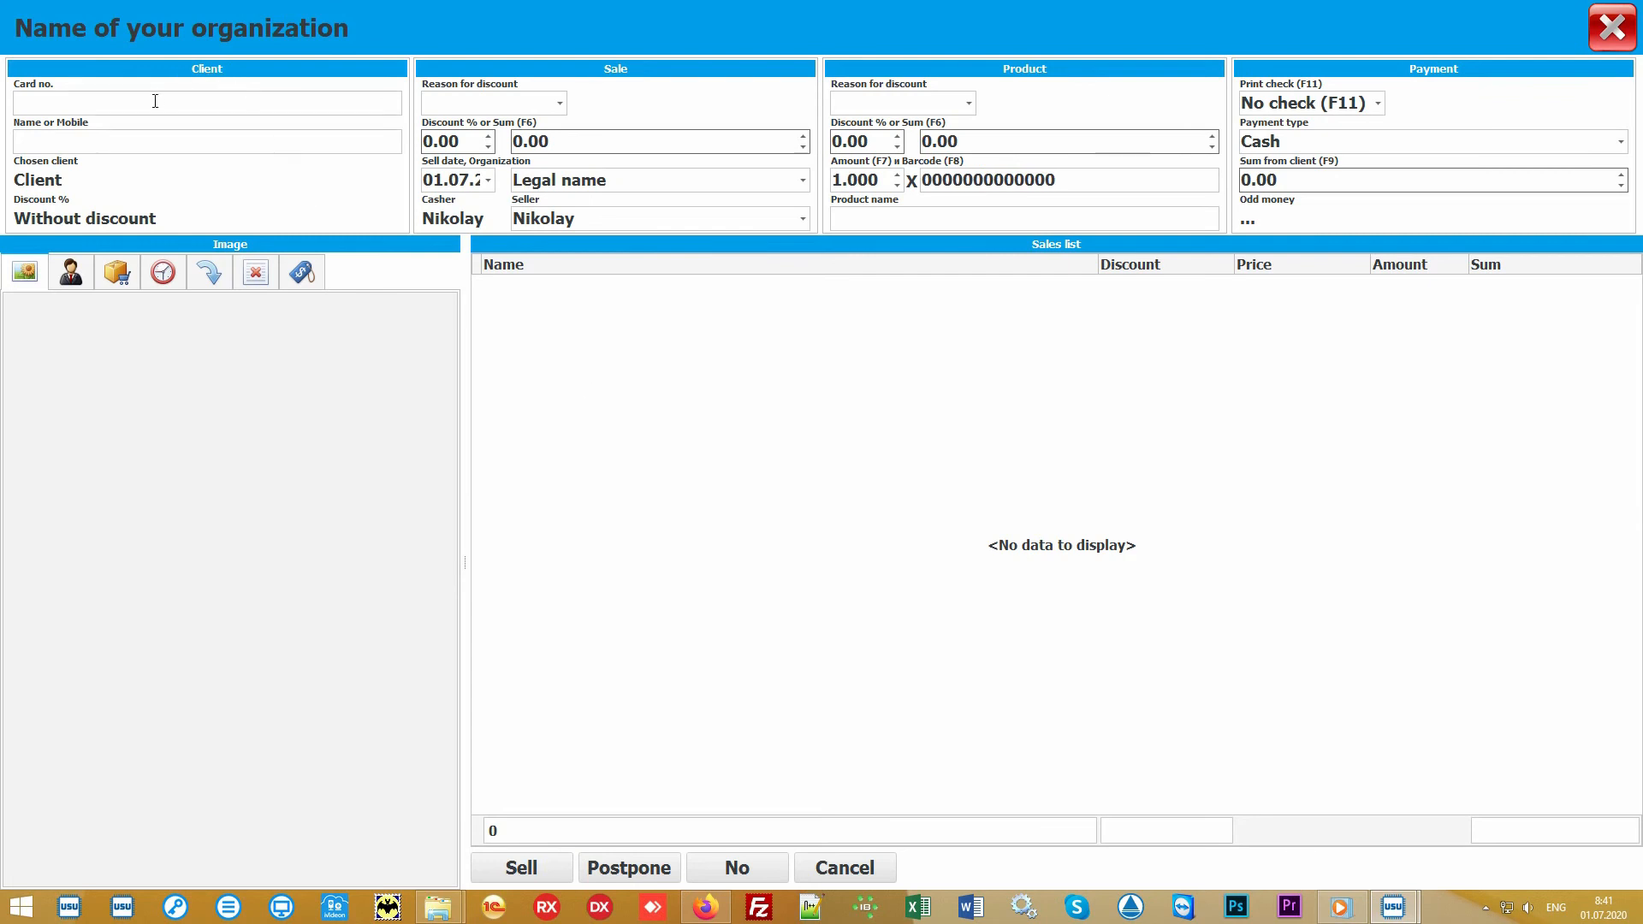
pyautogui.click(129, 101)
pyautogui.write('111')
pyautogui.press('Return')
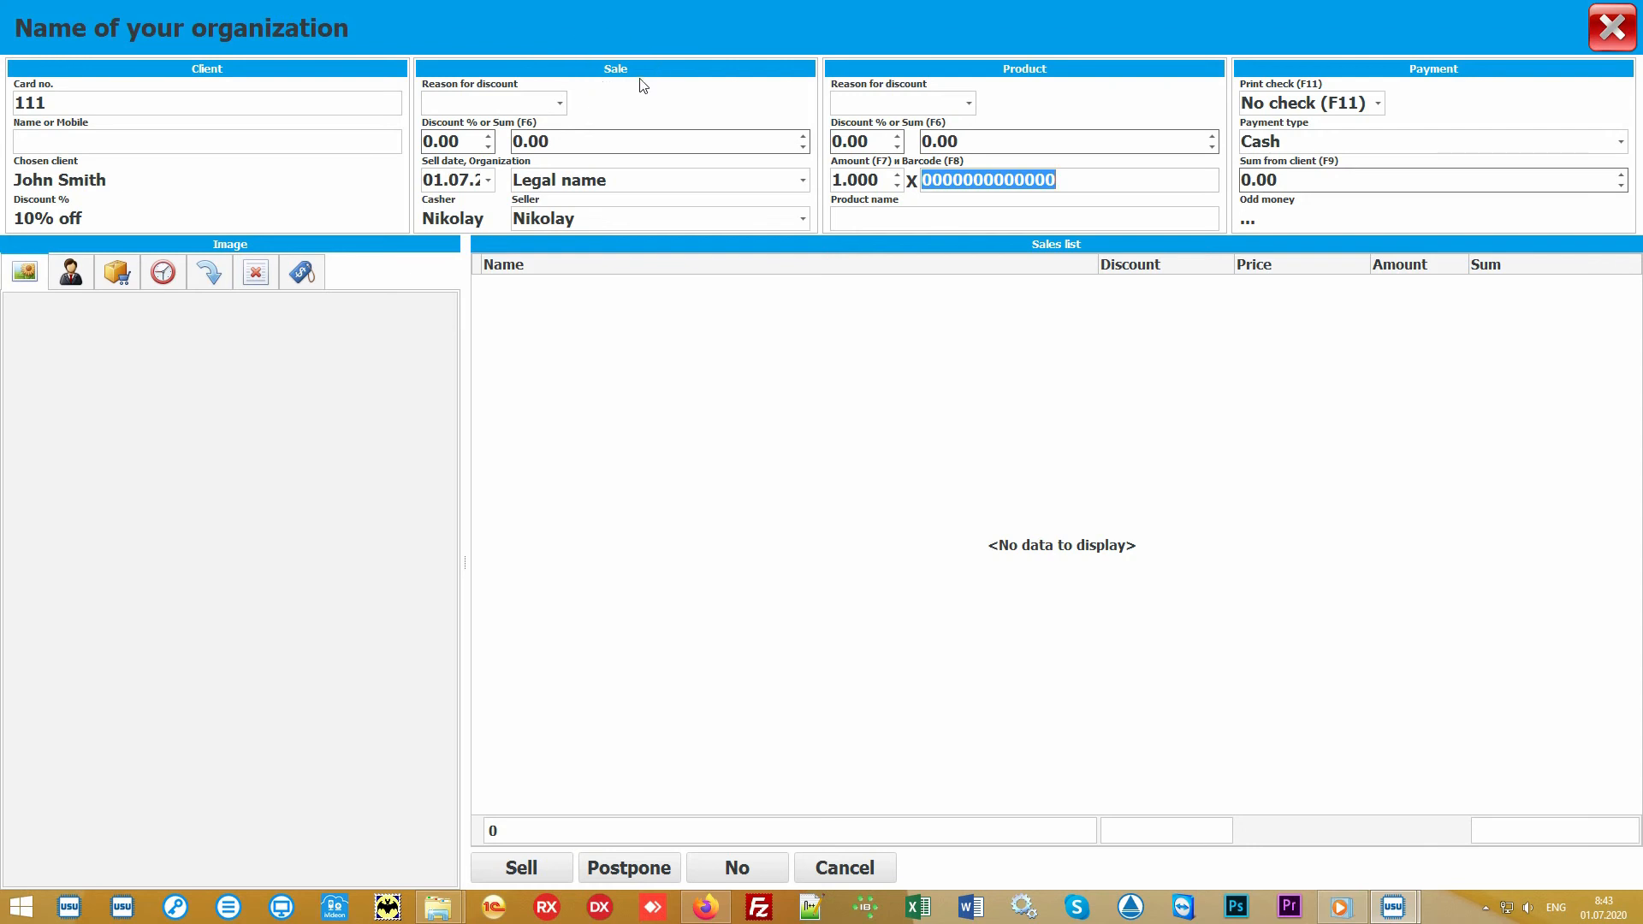
# - Check the available organizations and select the cashier as the seller for this sale
pyautogui.click(803, 181)
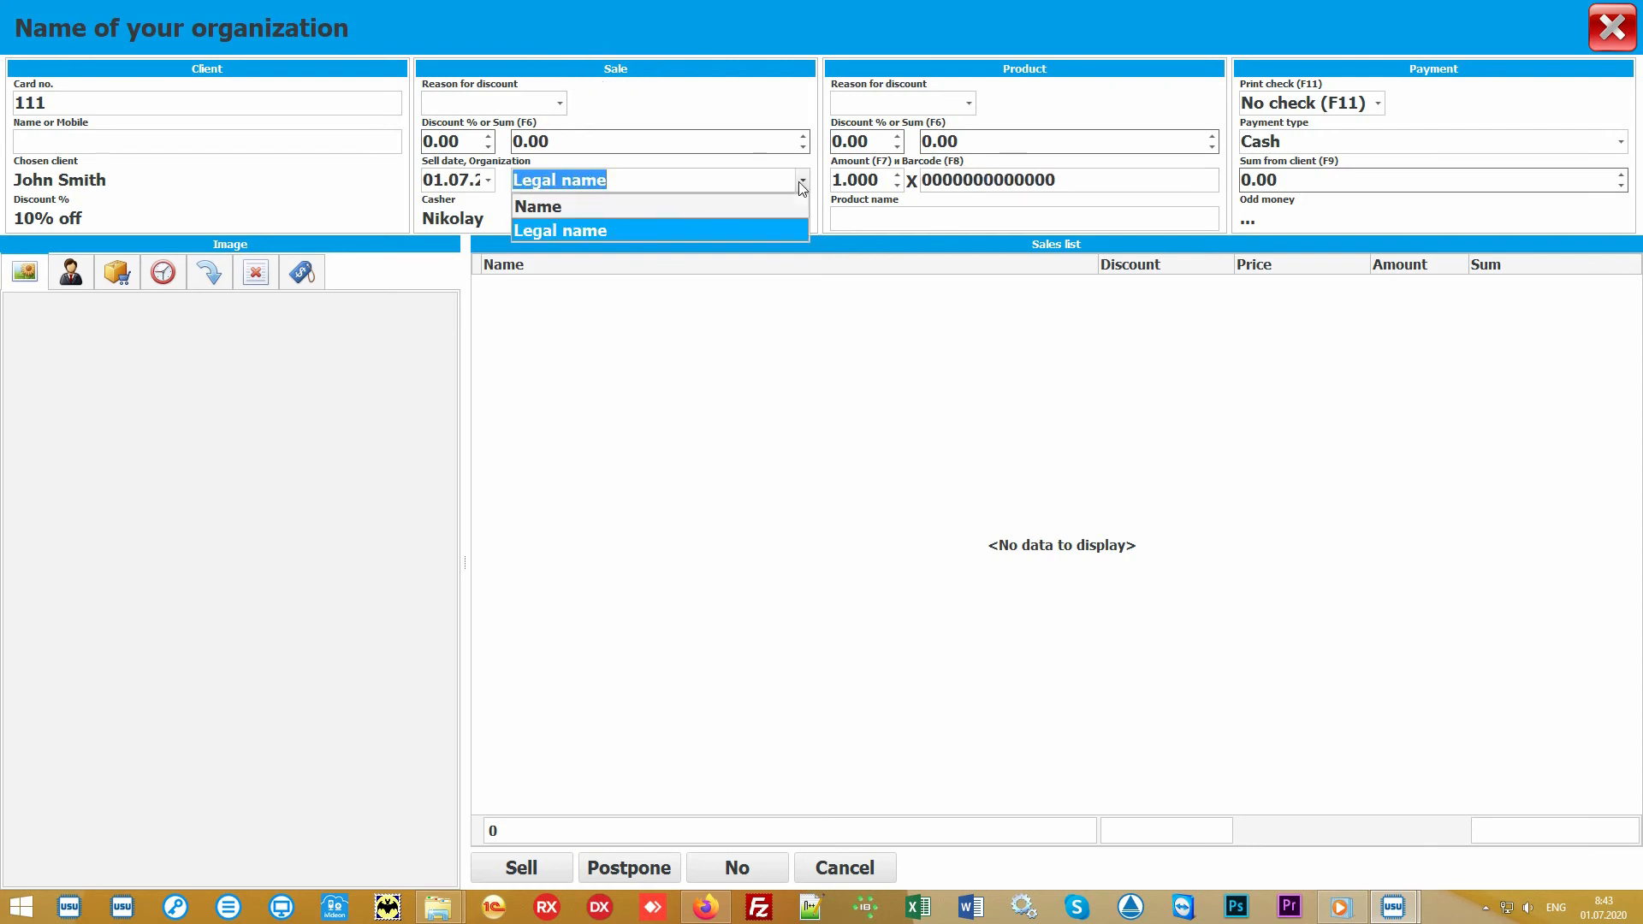
pyautogui.click(802, 181)
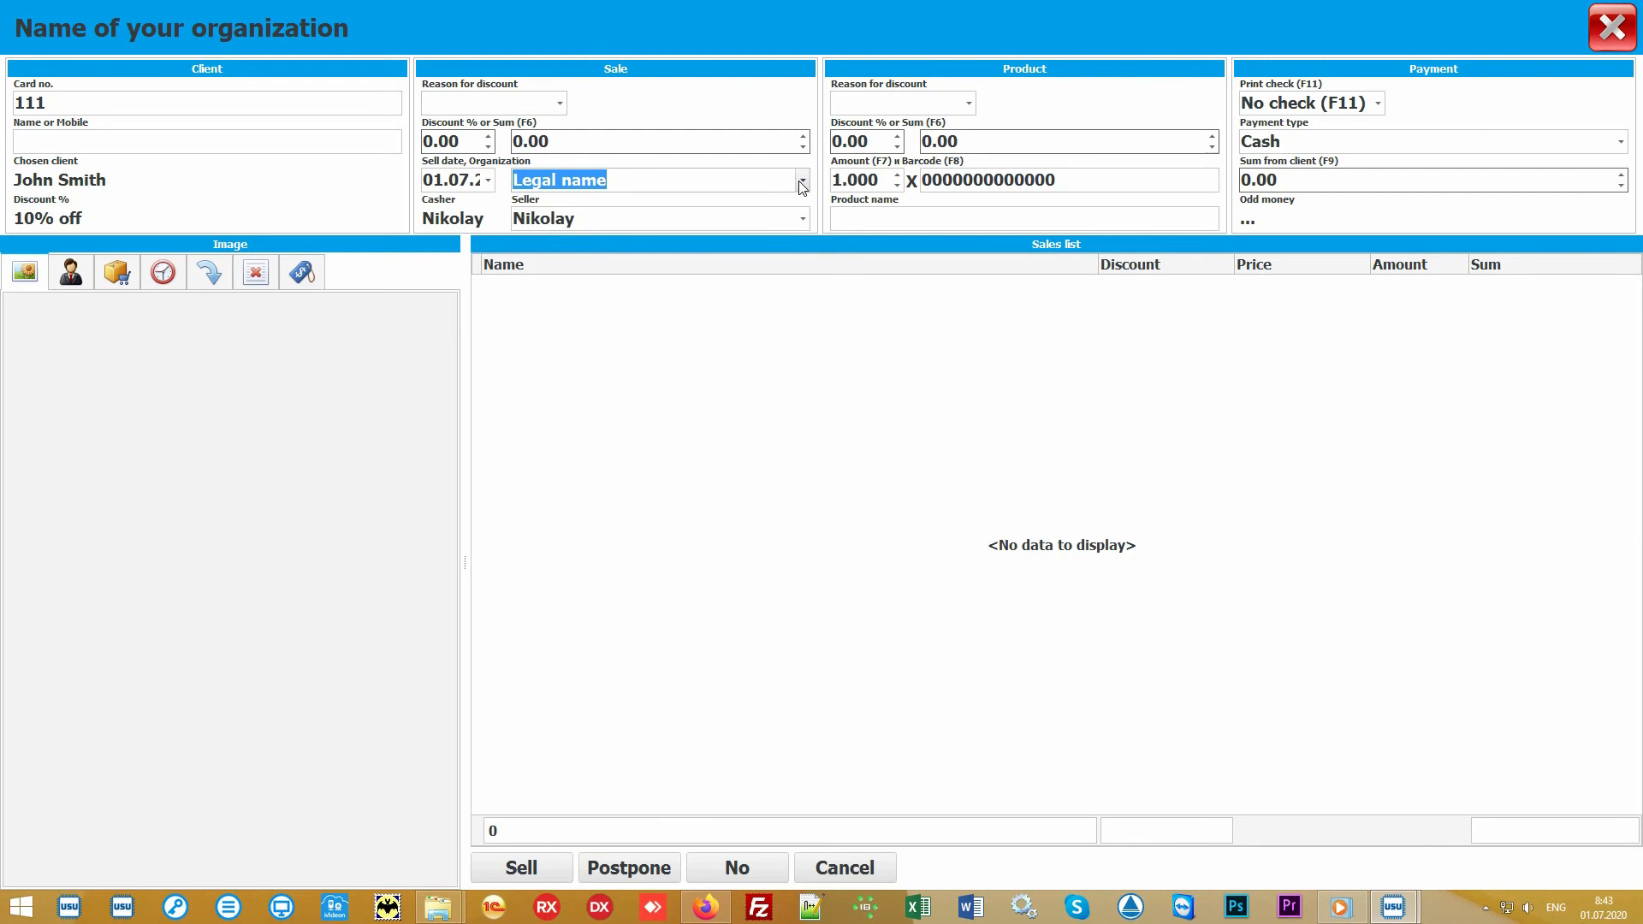
pyautogui.click(802, 219)
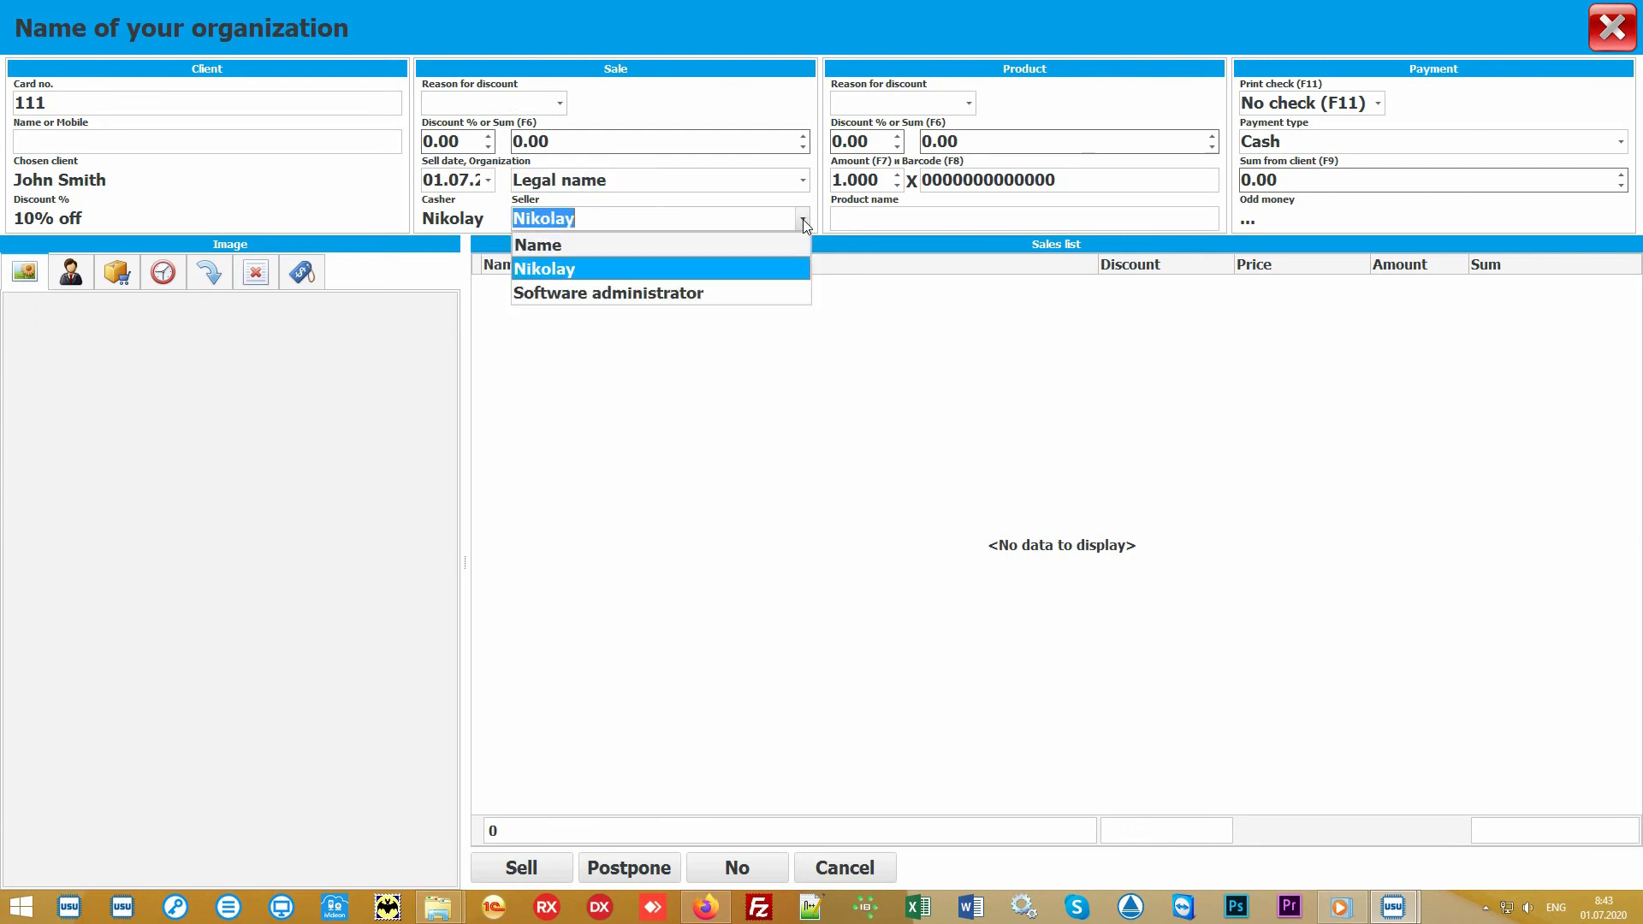
pyautogui.click(759, 267)
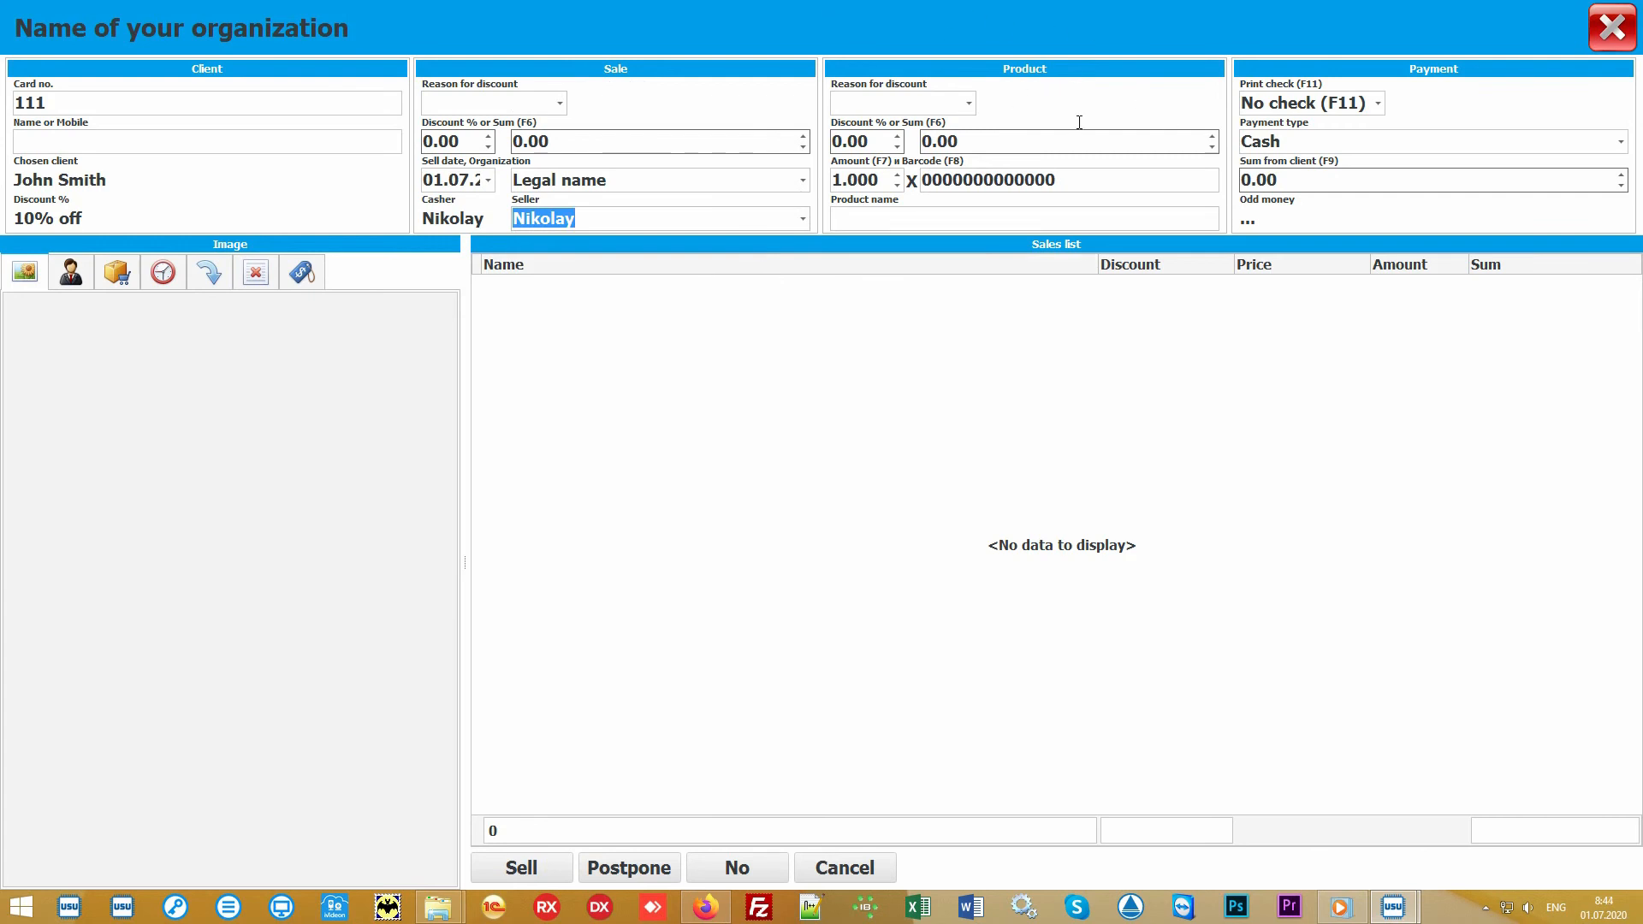
# - Add one unit of the product with barcode 10027 to the sales list
pyautogui.click(1102, 178)
pyautogui.write('100')
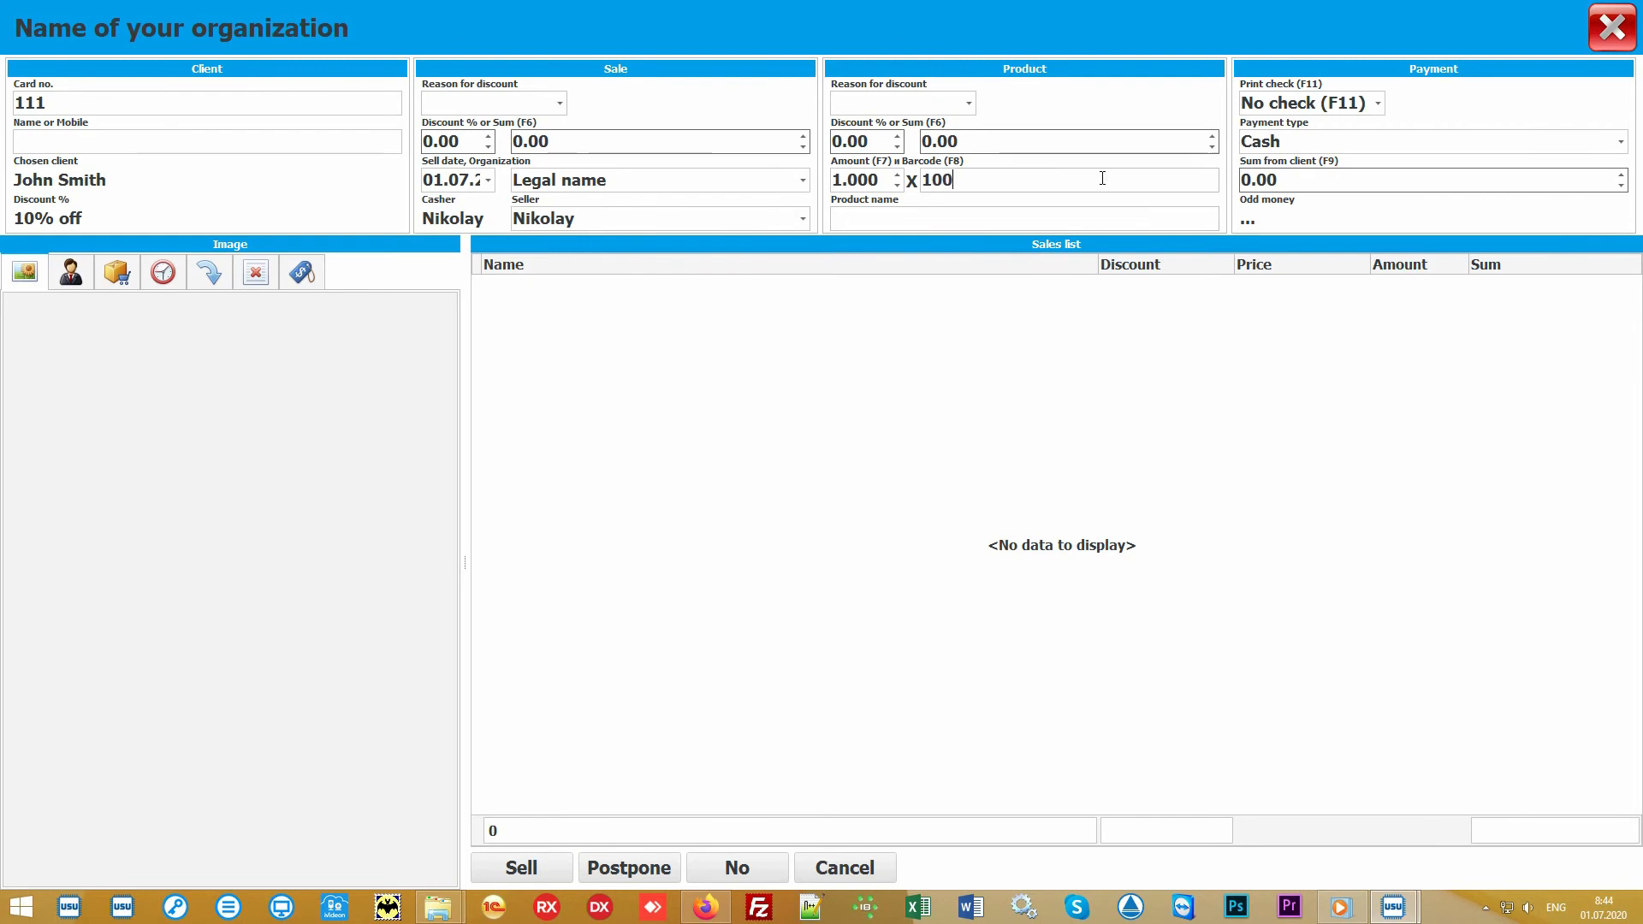
pyautogui.write('27')
pyautogui.press('Return')
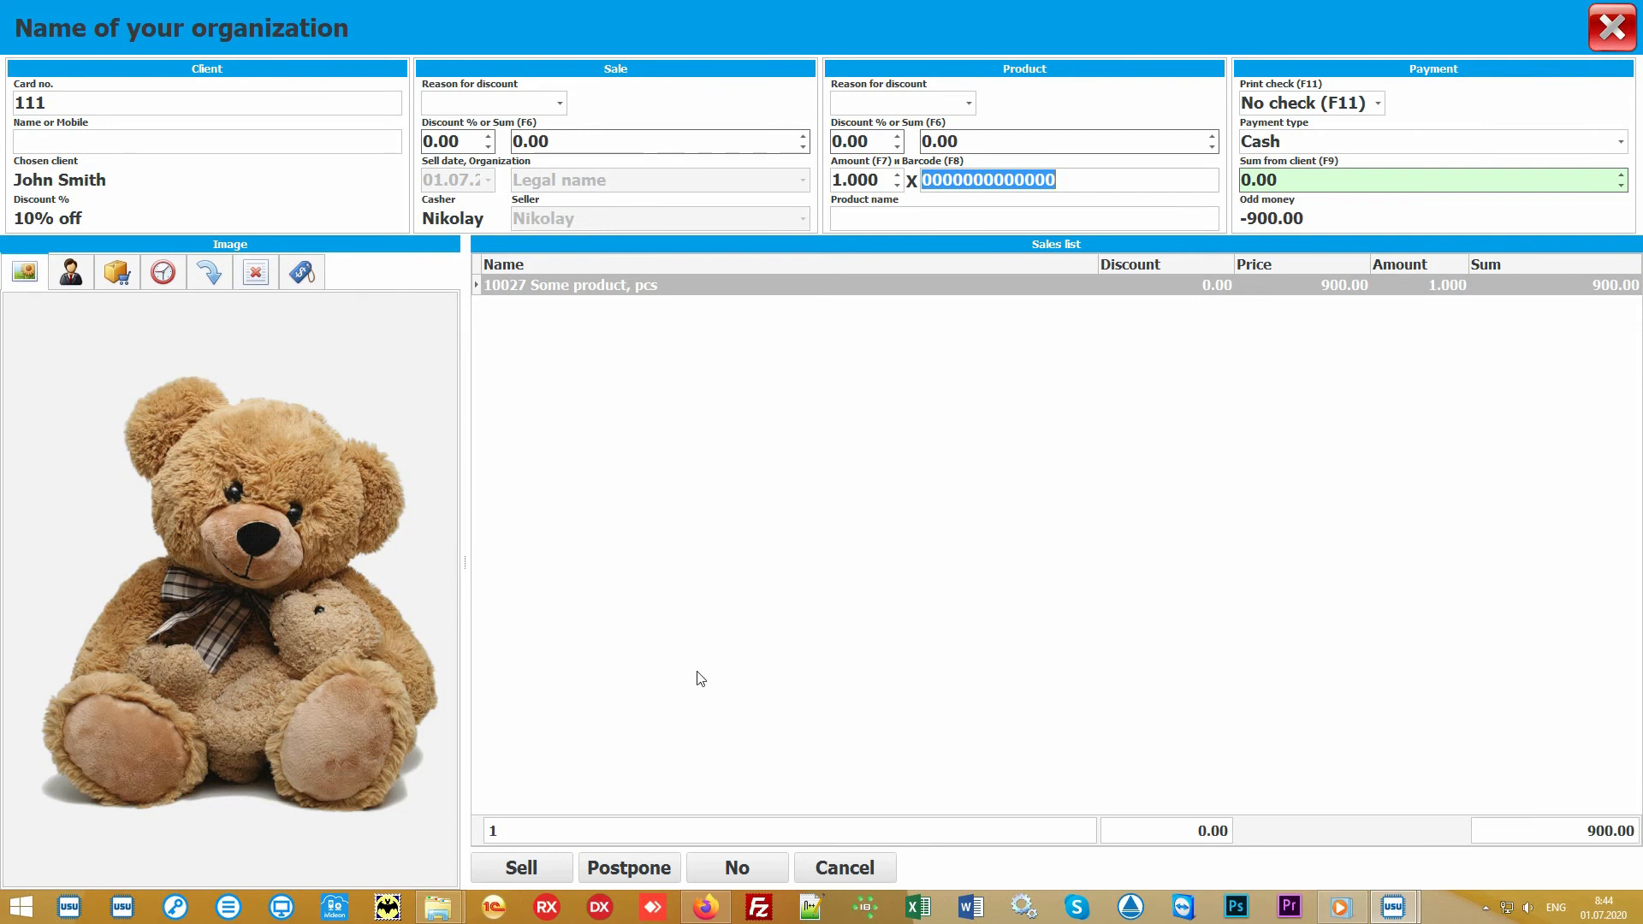
# - Examine the product name search field and the Main store product list as other ways of choosing products
pyautogui.click(799, 555)
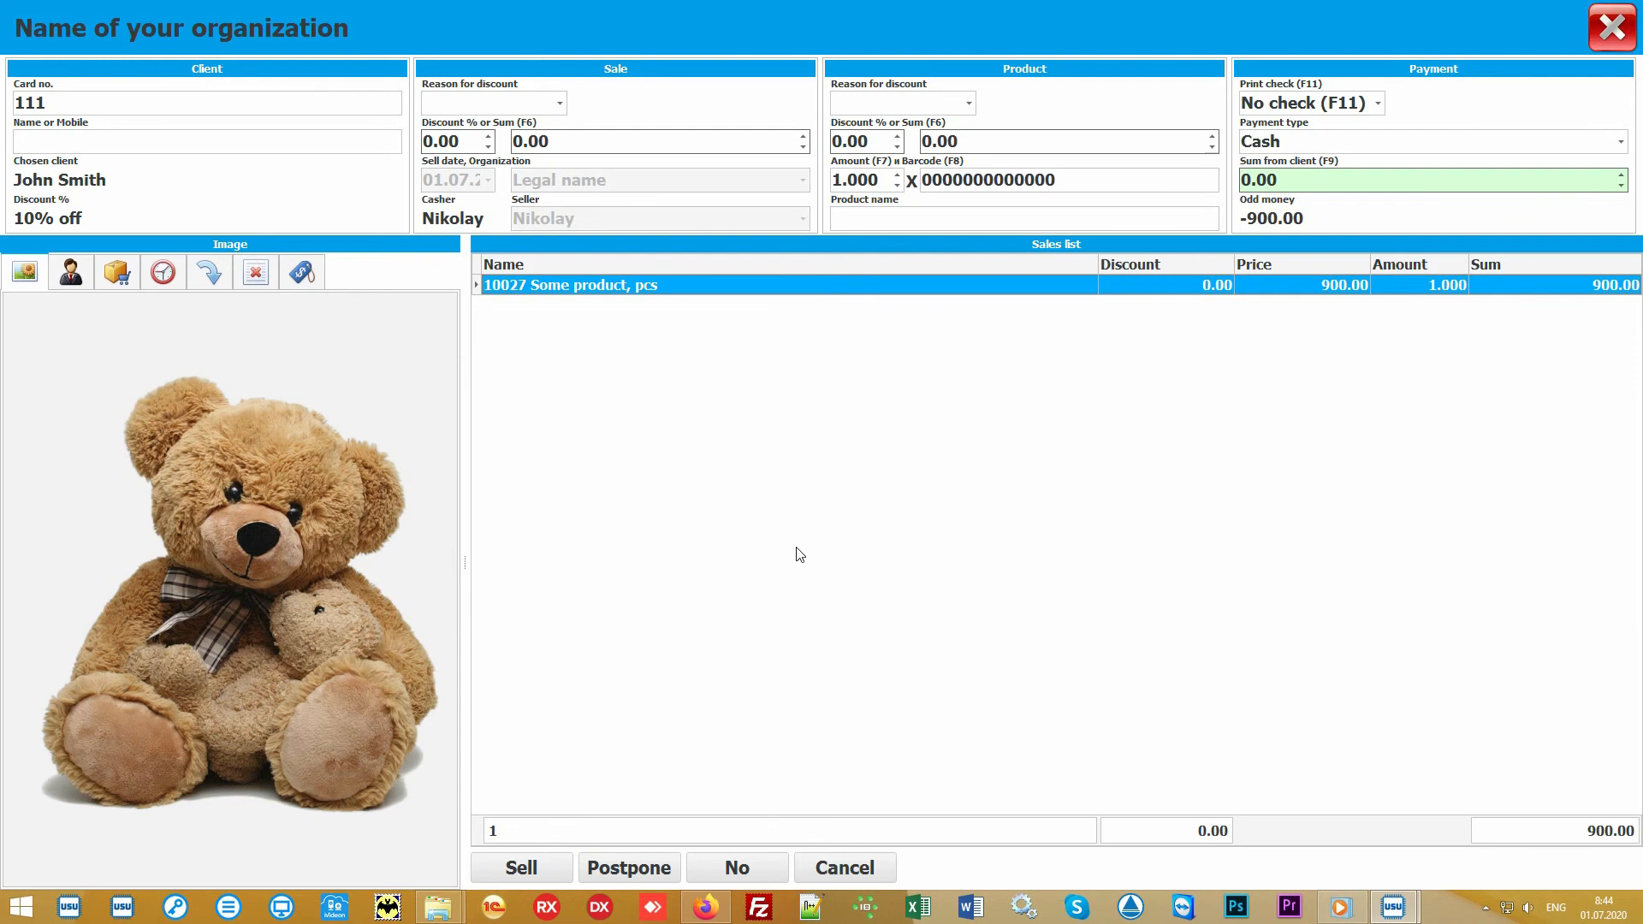
pyautogui.click(912, 215)
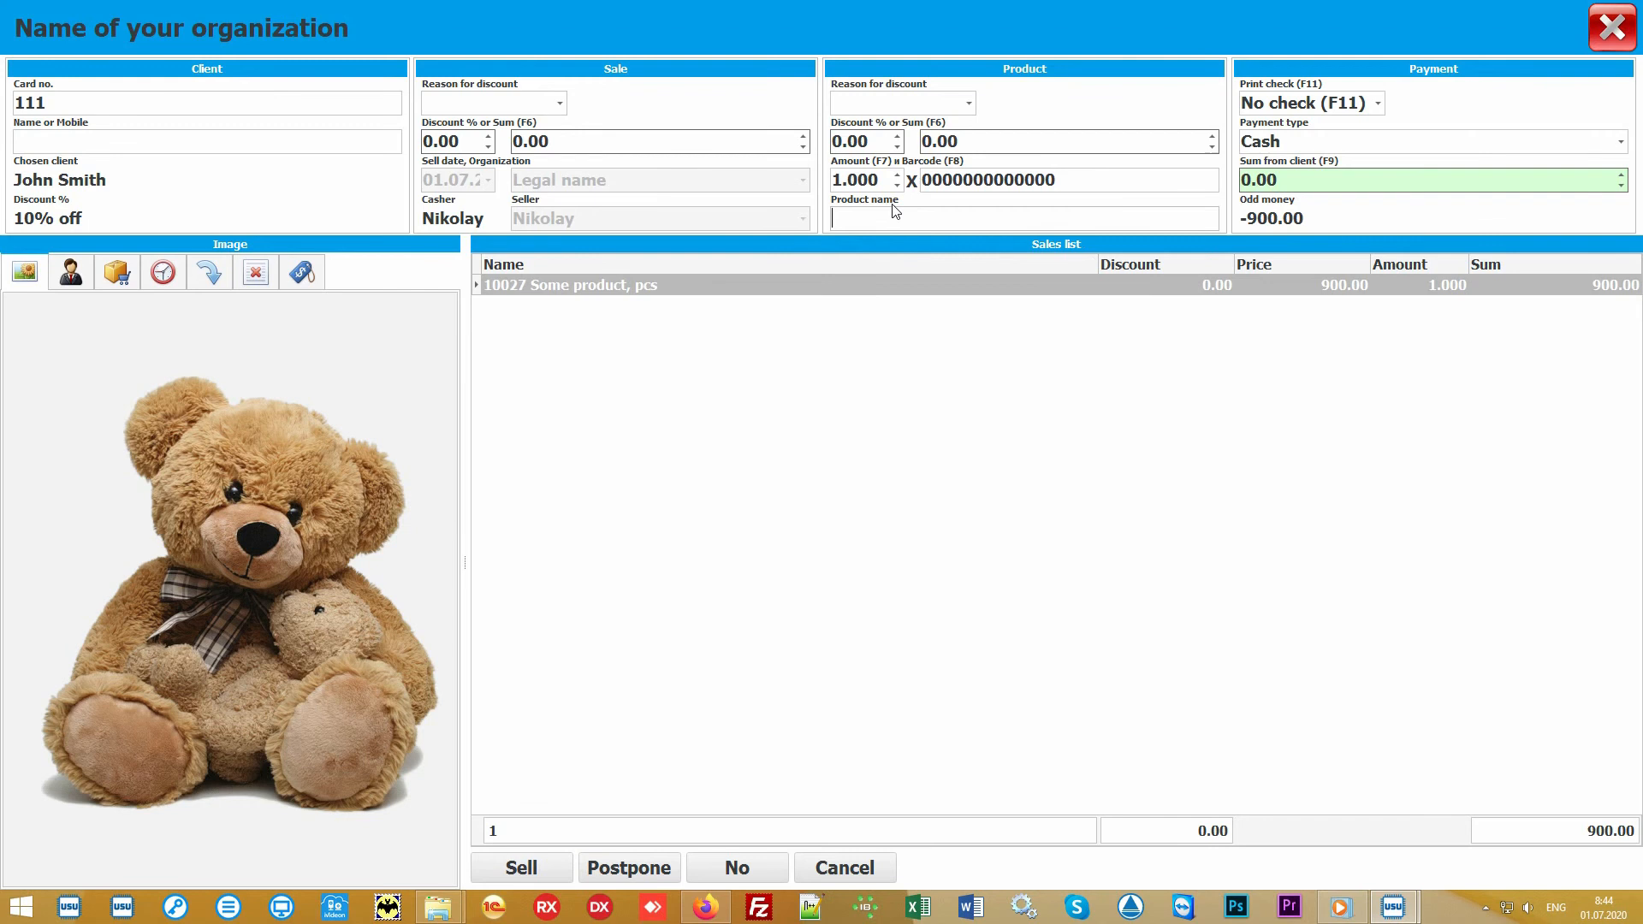
pyautogui.click(118, 273)
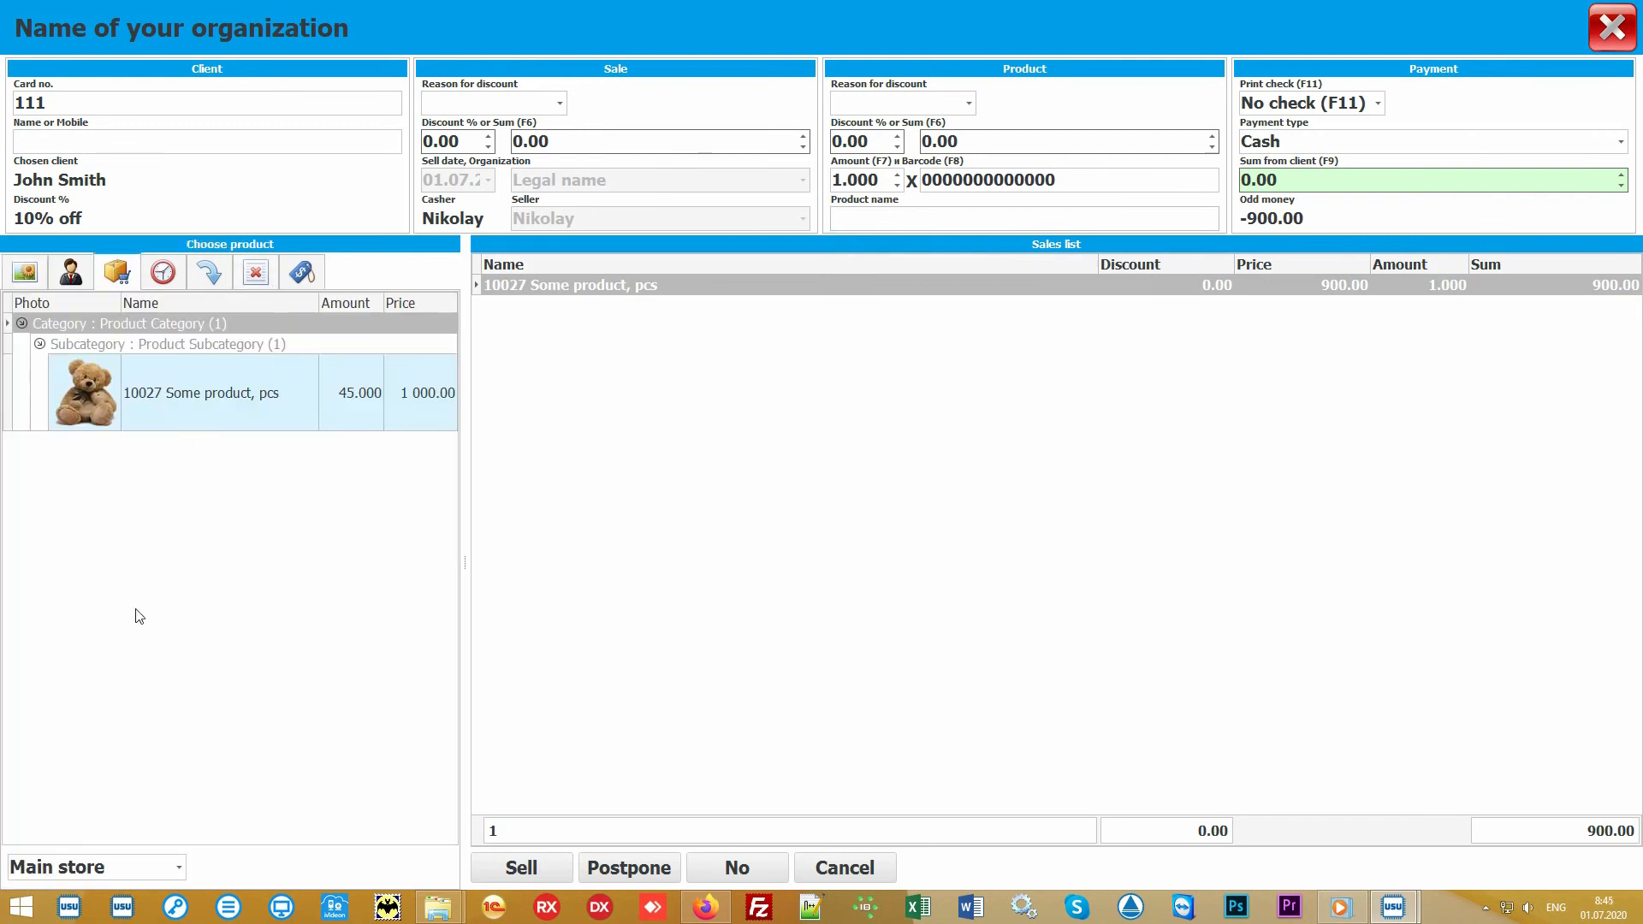
pyautogui.click(266, 565)
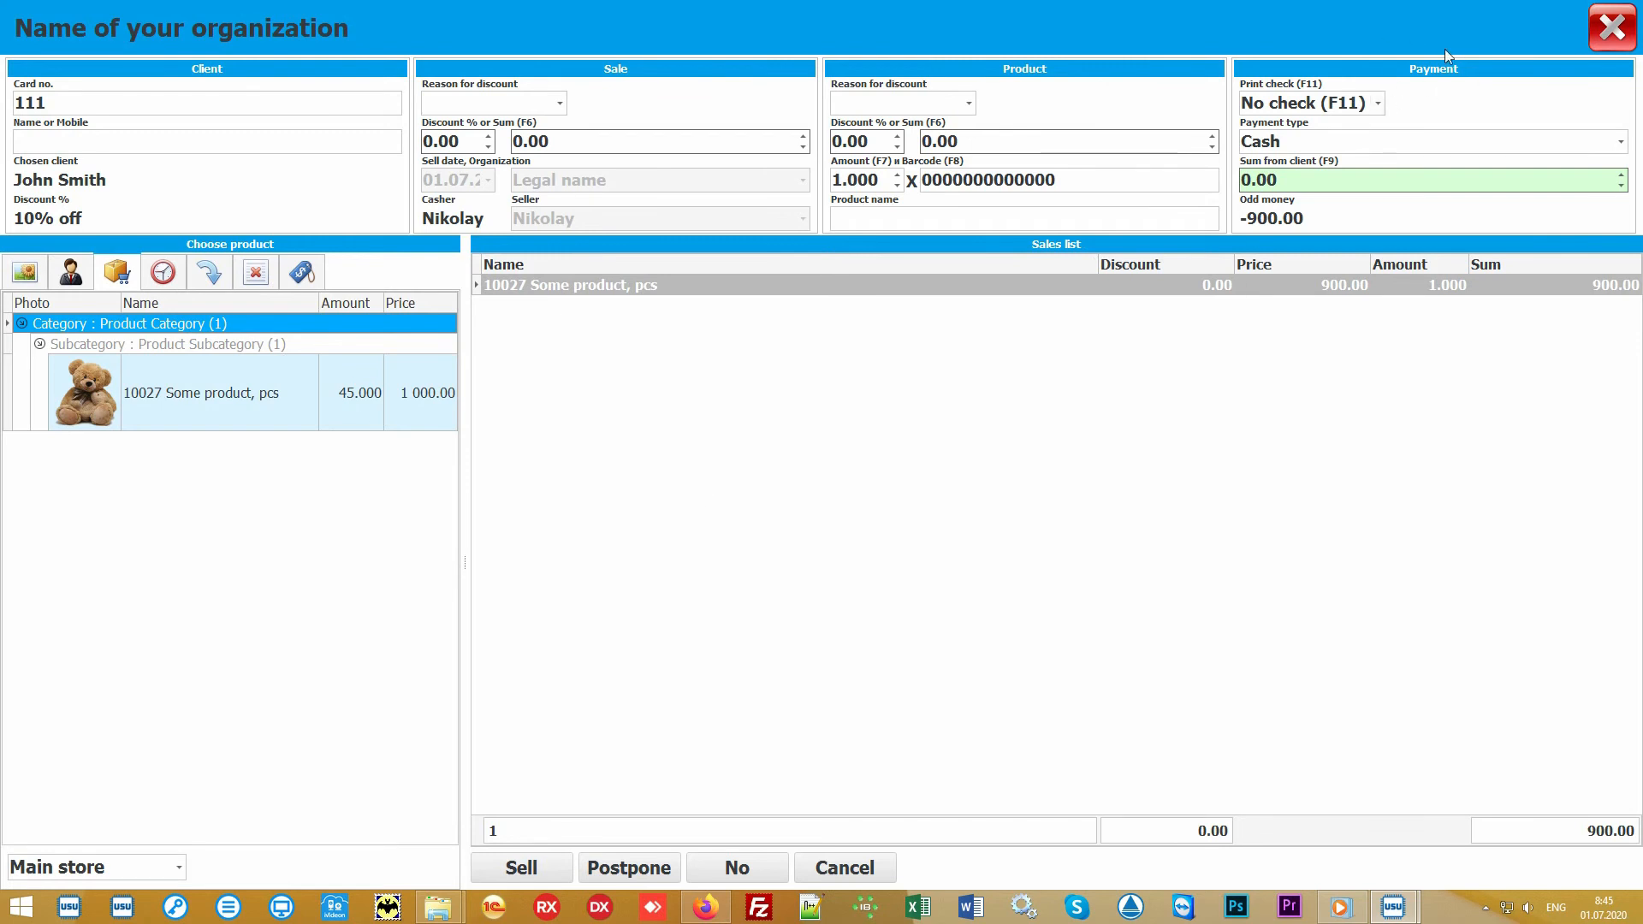
# - Set the sum from client to 1000 and look through the payment type and print check options
pyautogui.click(1348, 181)
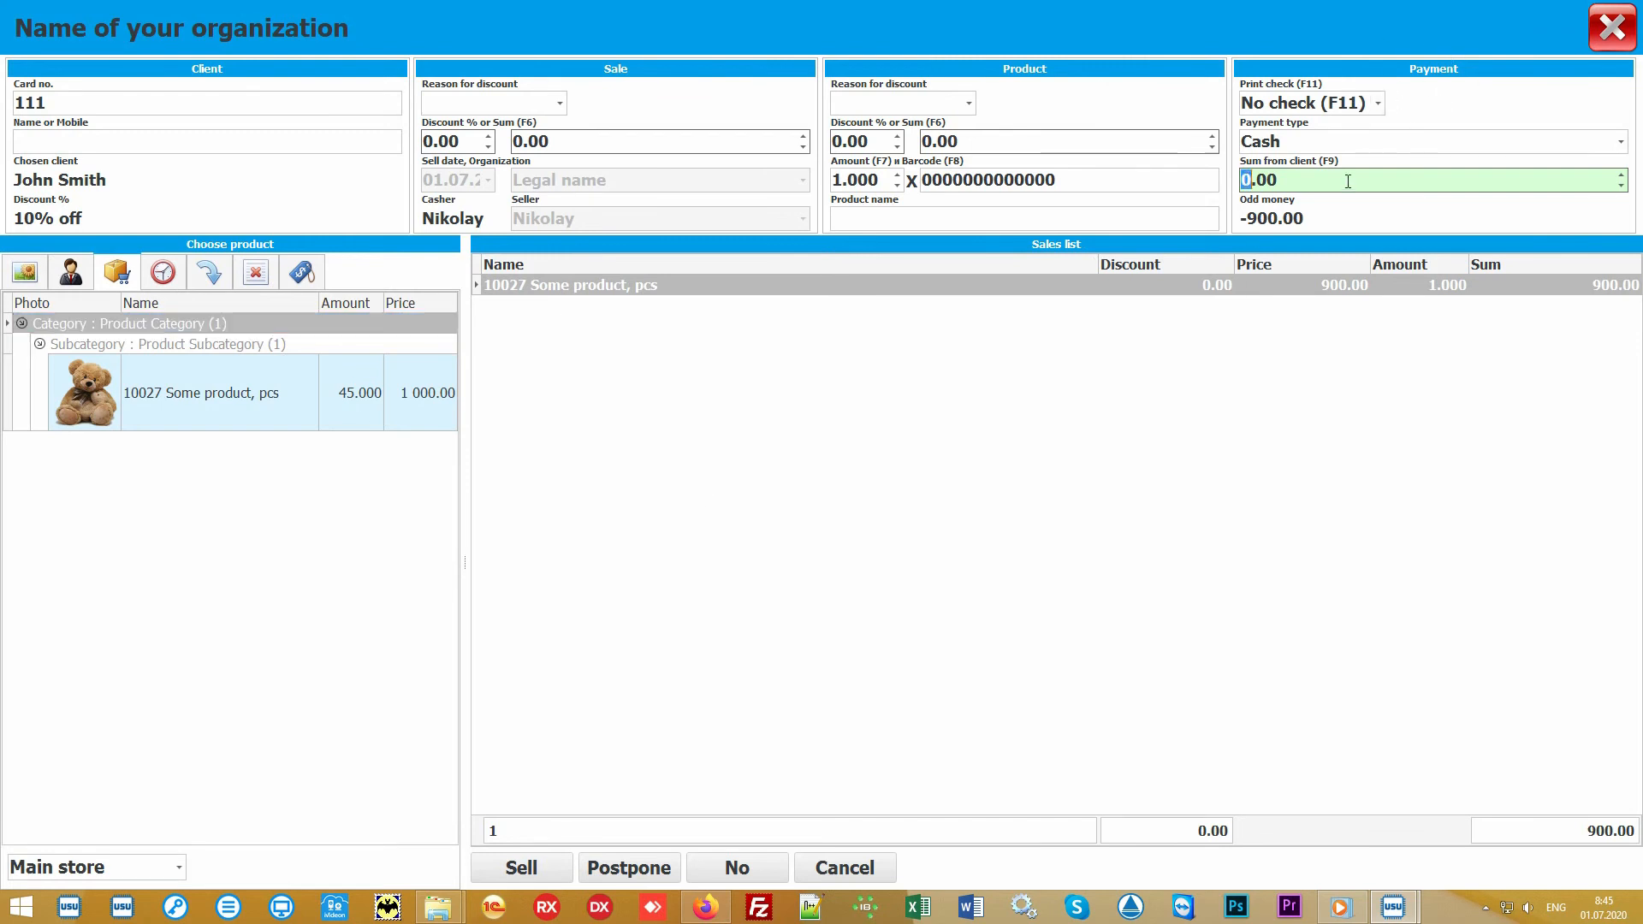
pyautogui.write('1000')
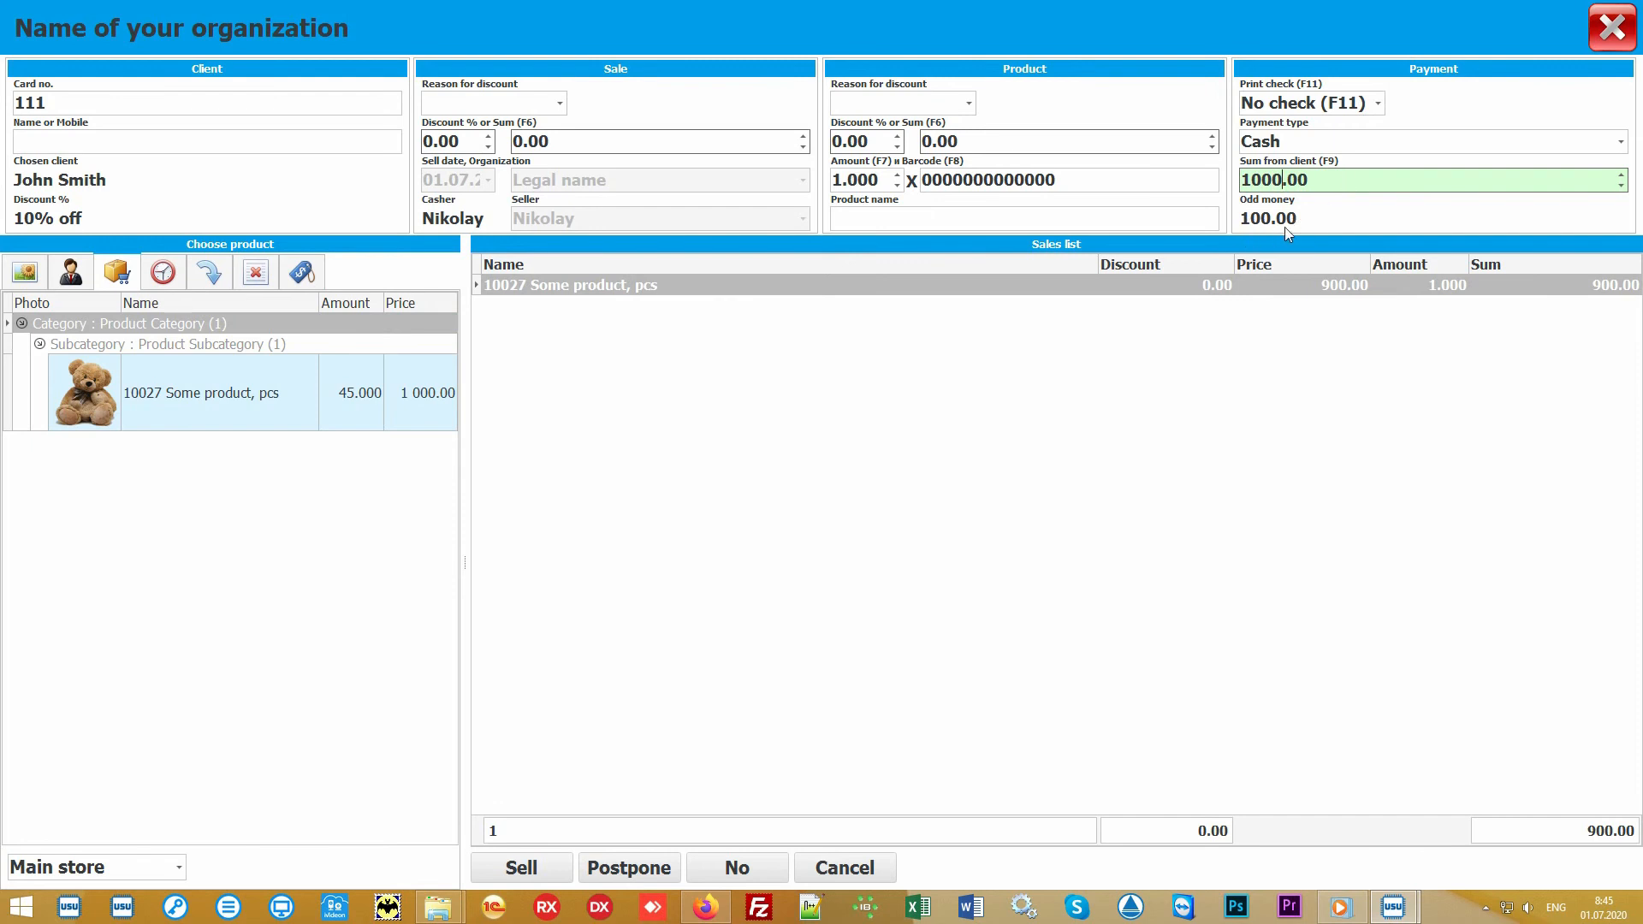
pyautogui.click(1625, 147)
pyautogui.click(1625, 147)
pyautogui.click(1380, 102)
pyautogui.click(1380, 104)
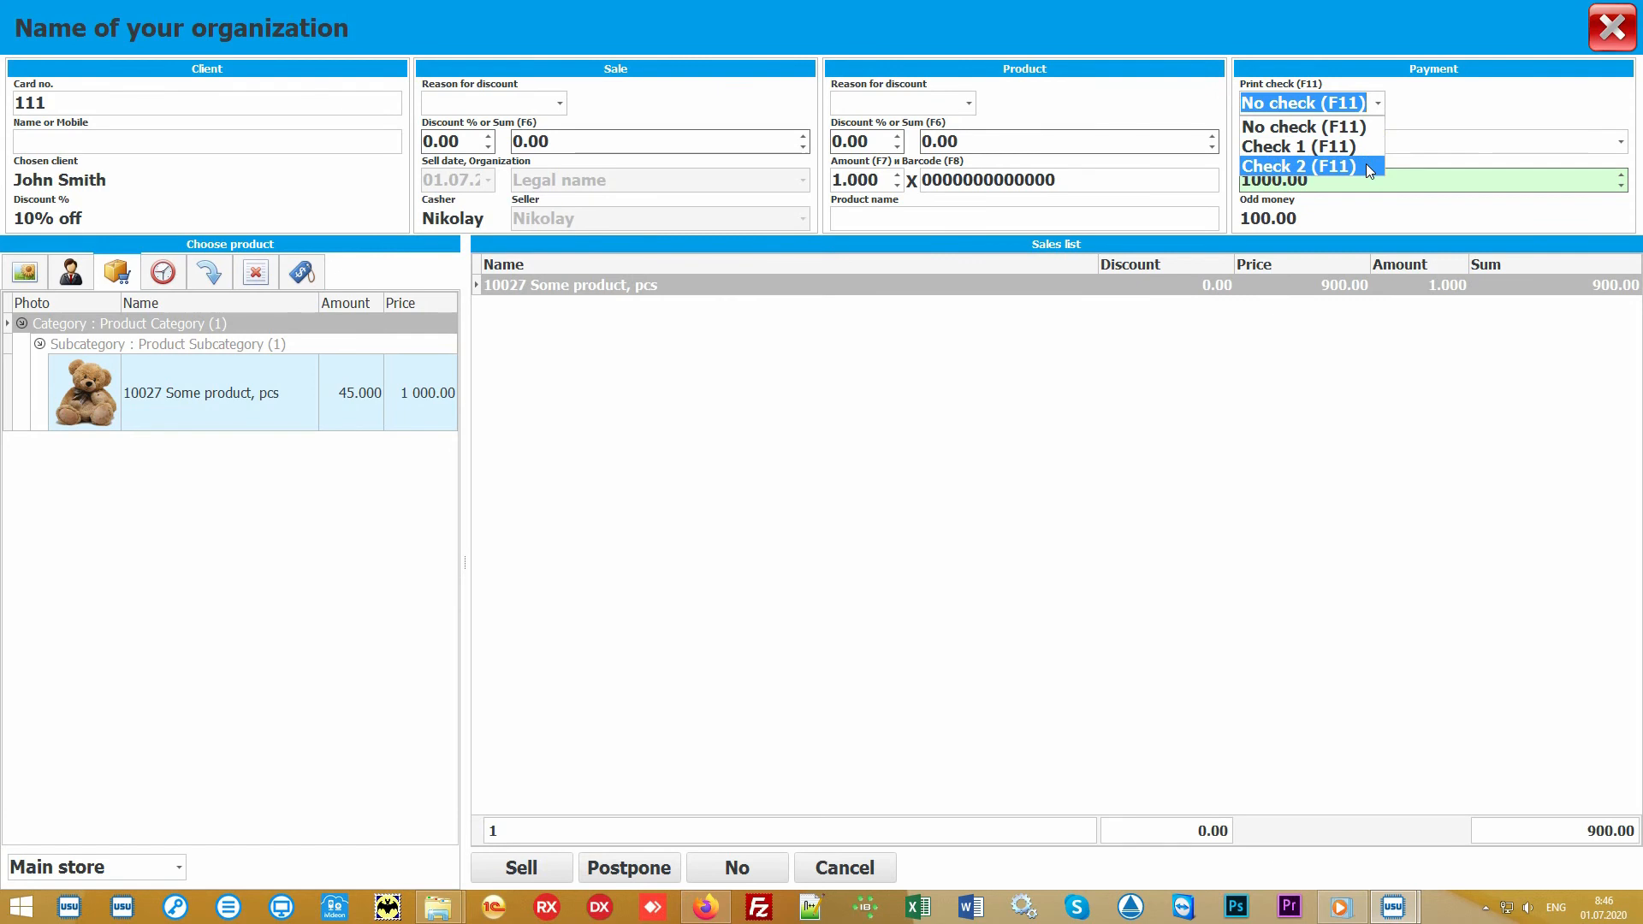
pyautogui.click(1381, 105)
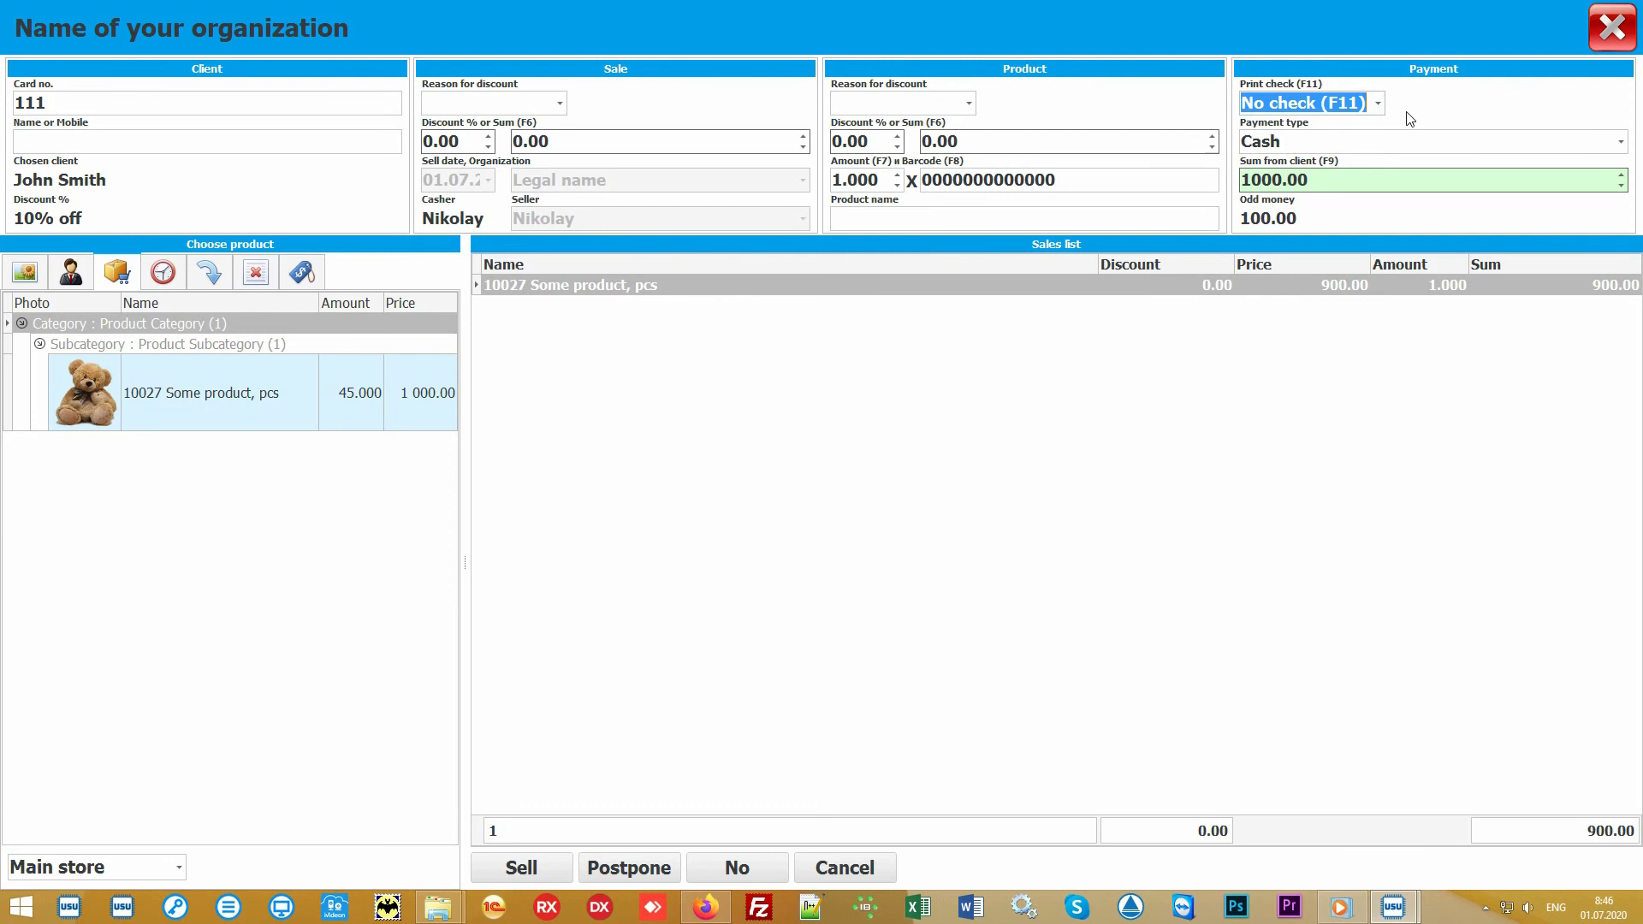
pyautogui.click(823, 493)
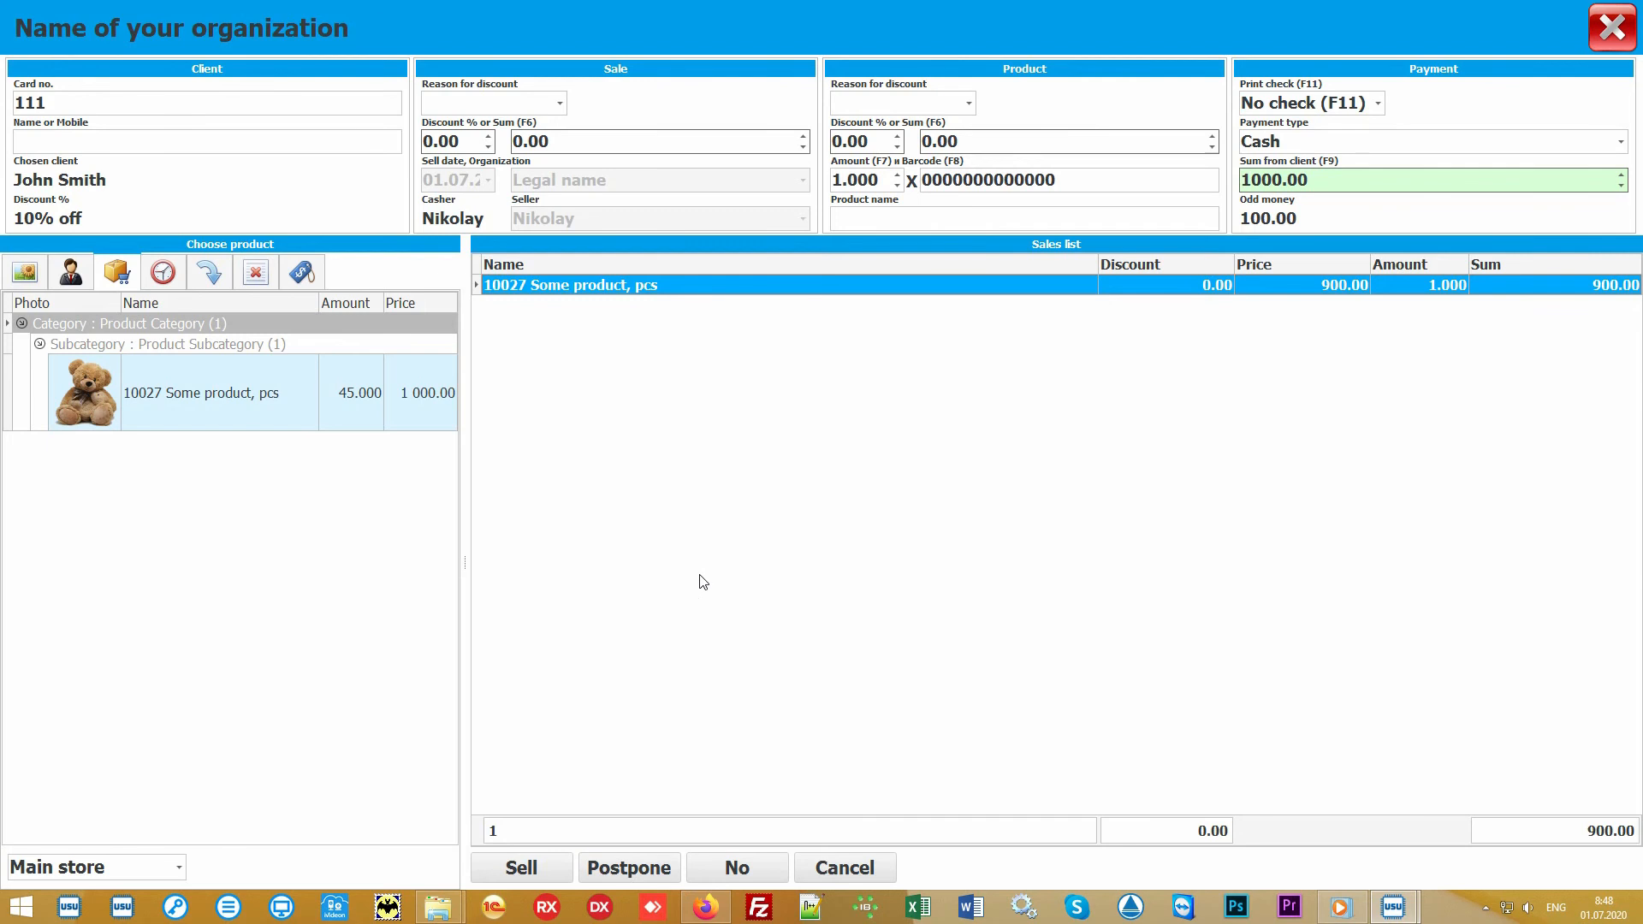
# - Complete the sale, close the selling window, and select the new record in the sales table
pyautogui.click(524, 867)
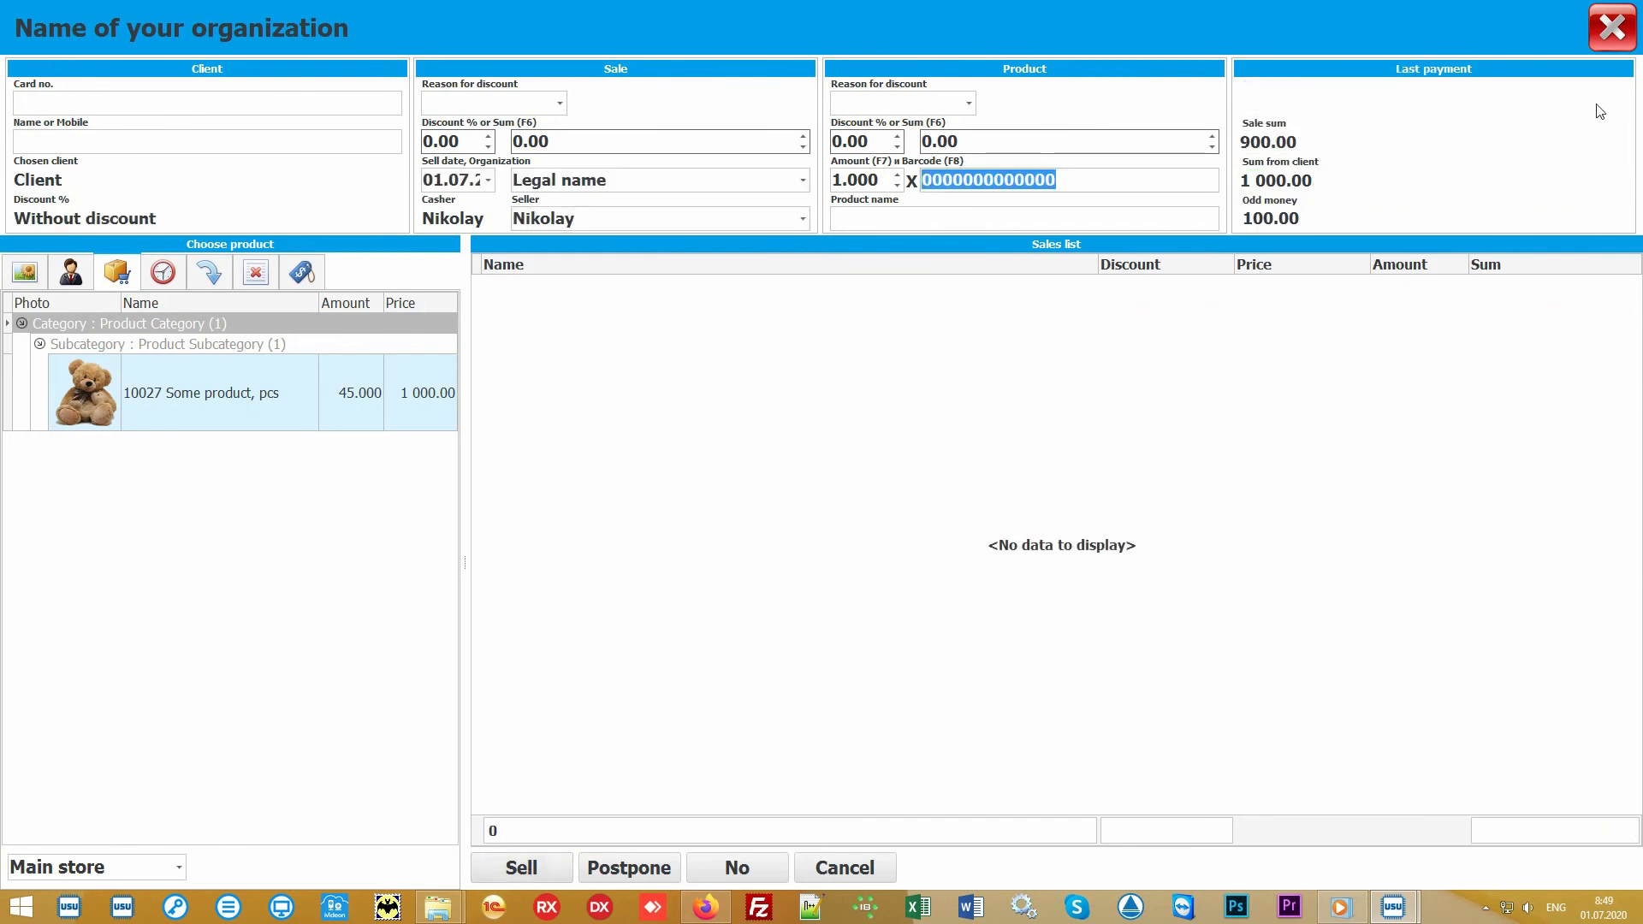
pyautogui.click(1616, 36)
pyautogui.click(596, 169)
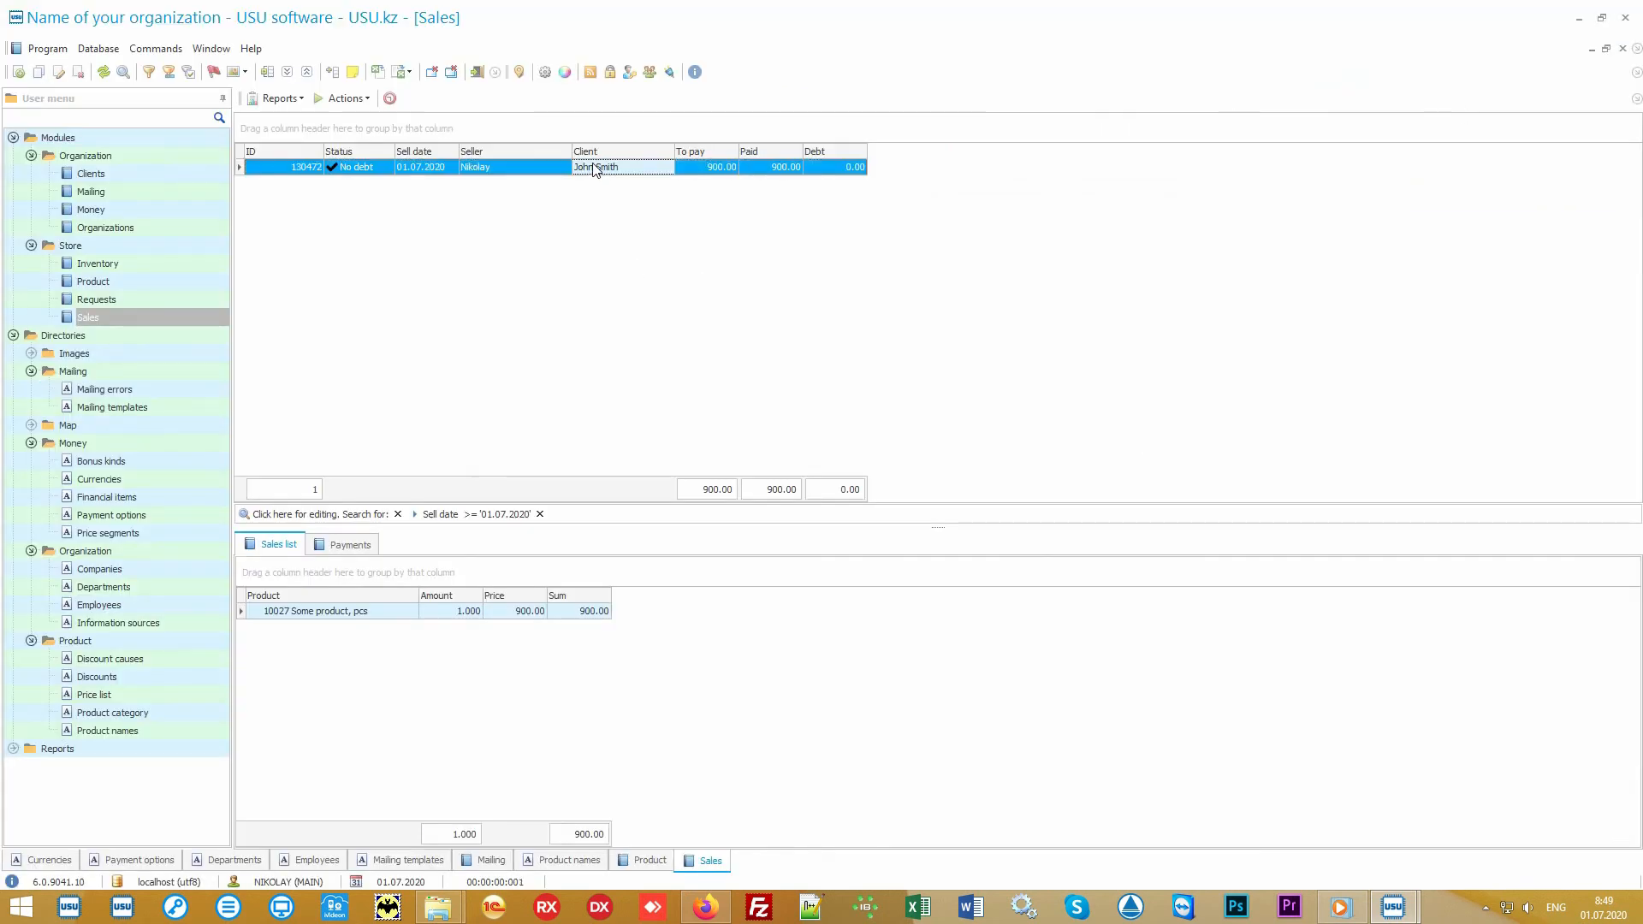
# - Generate the Check report for the selected sale, view the receipt, and close it
pyautogui.click(283, 100)
pyautogui.click(313, 117)
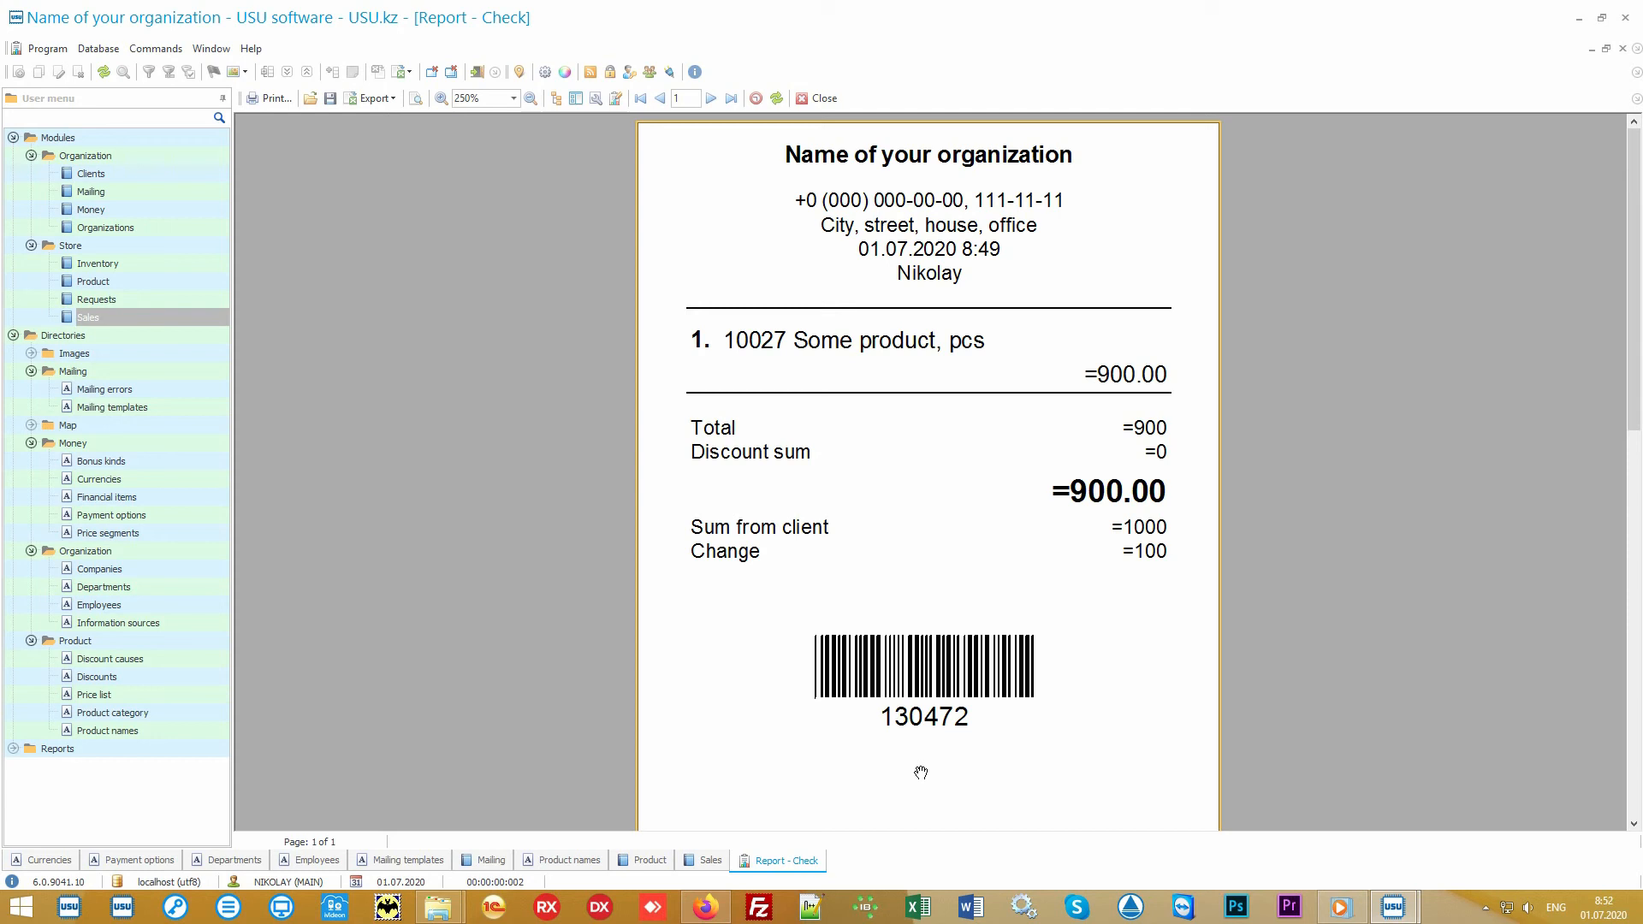
pyautogui.click(821, 100)
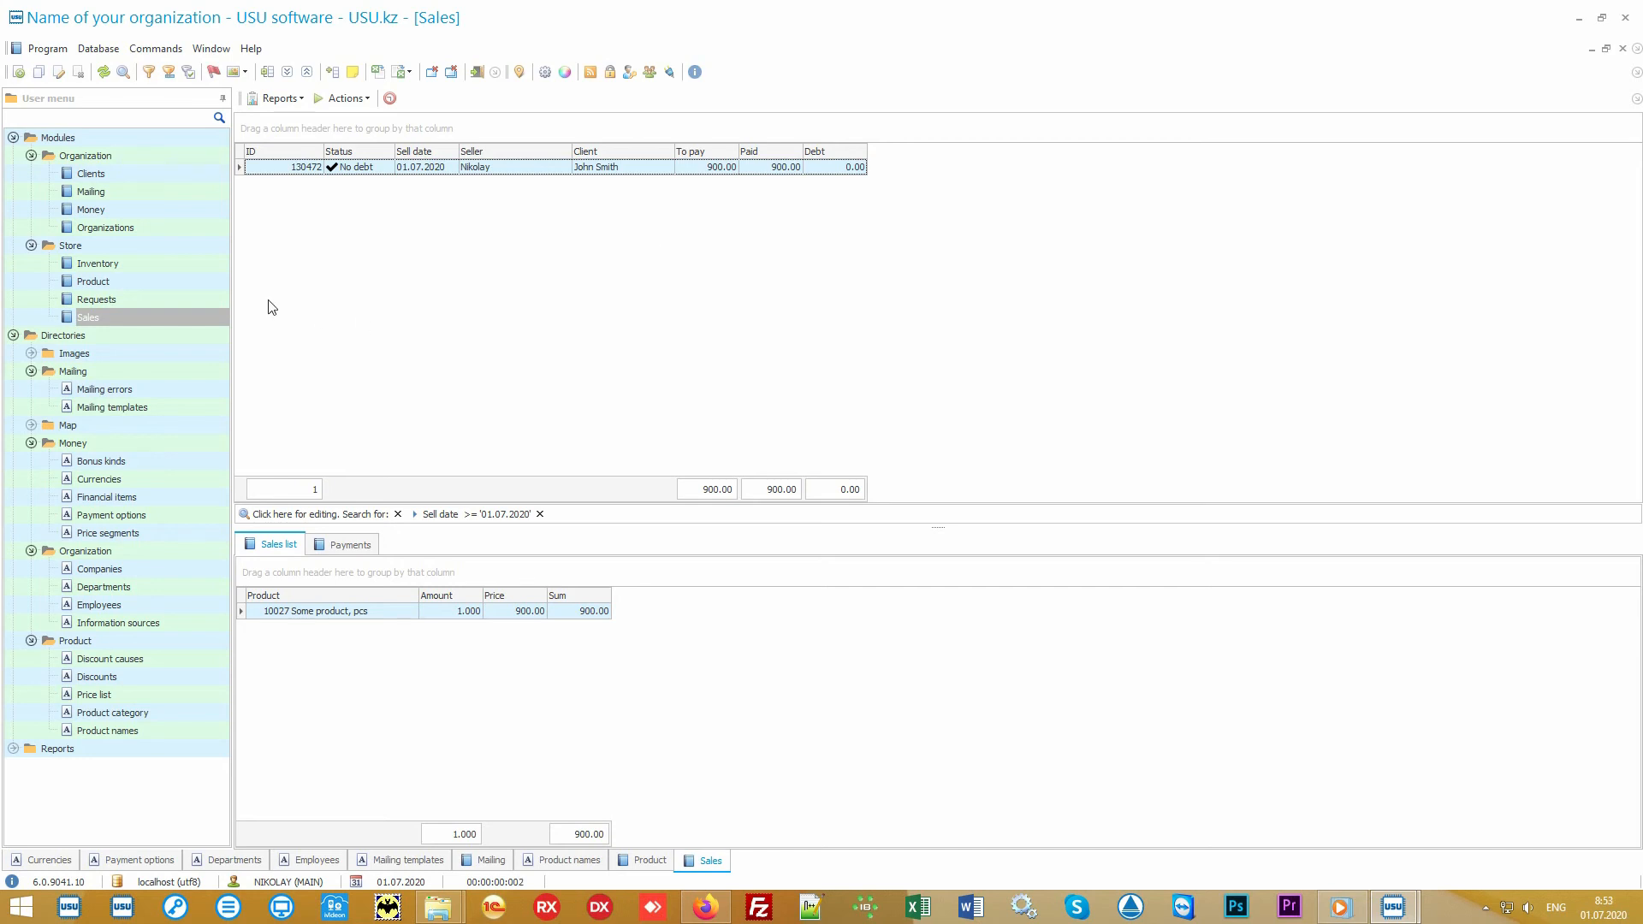
# - Open the Inventory module and examine the Main store stocktake with the planned, actual and difference amounts for "Some product"
pyautogui.click(182, 265)
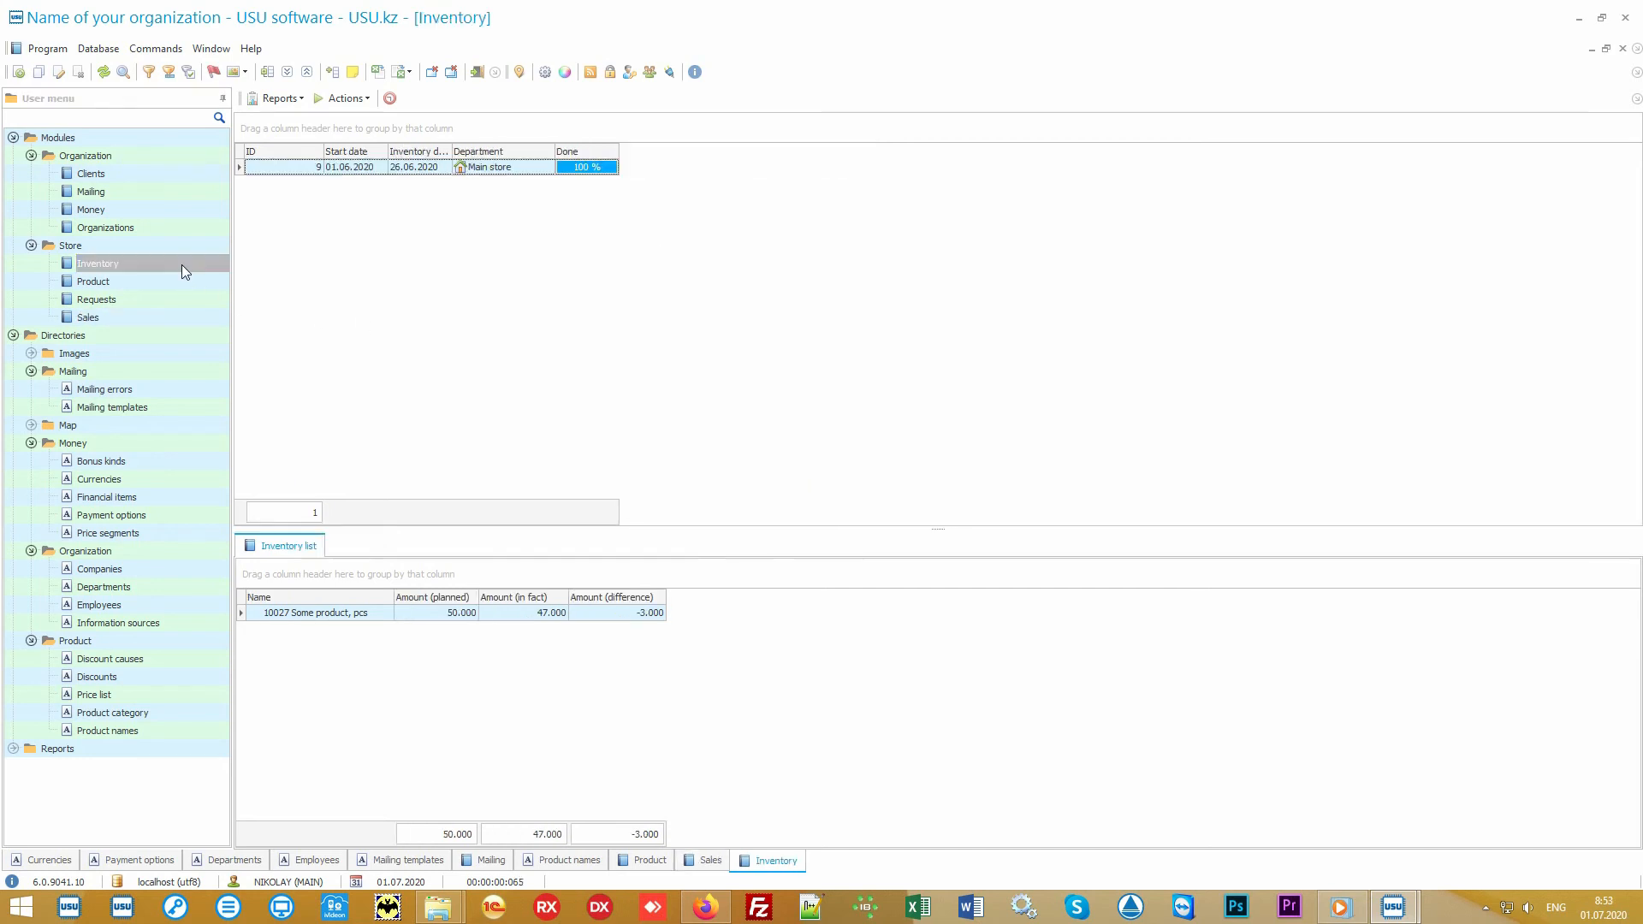
pyautogui.click(543, 170)
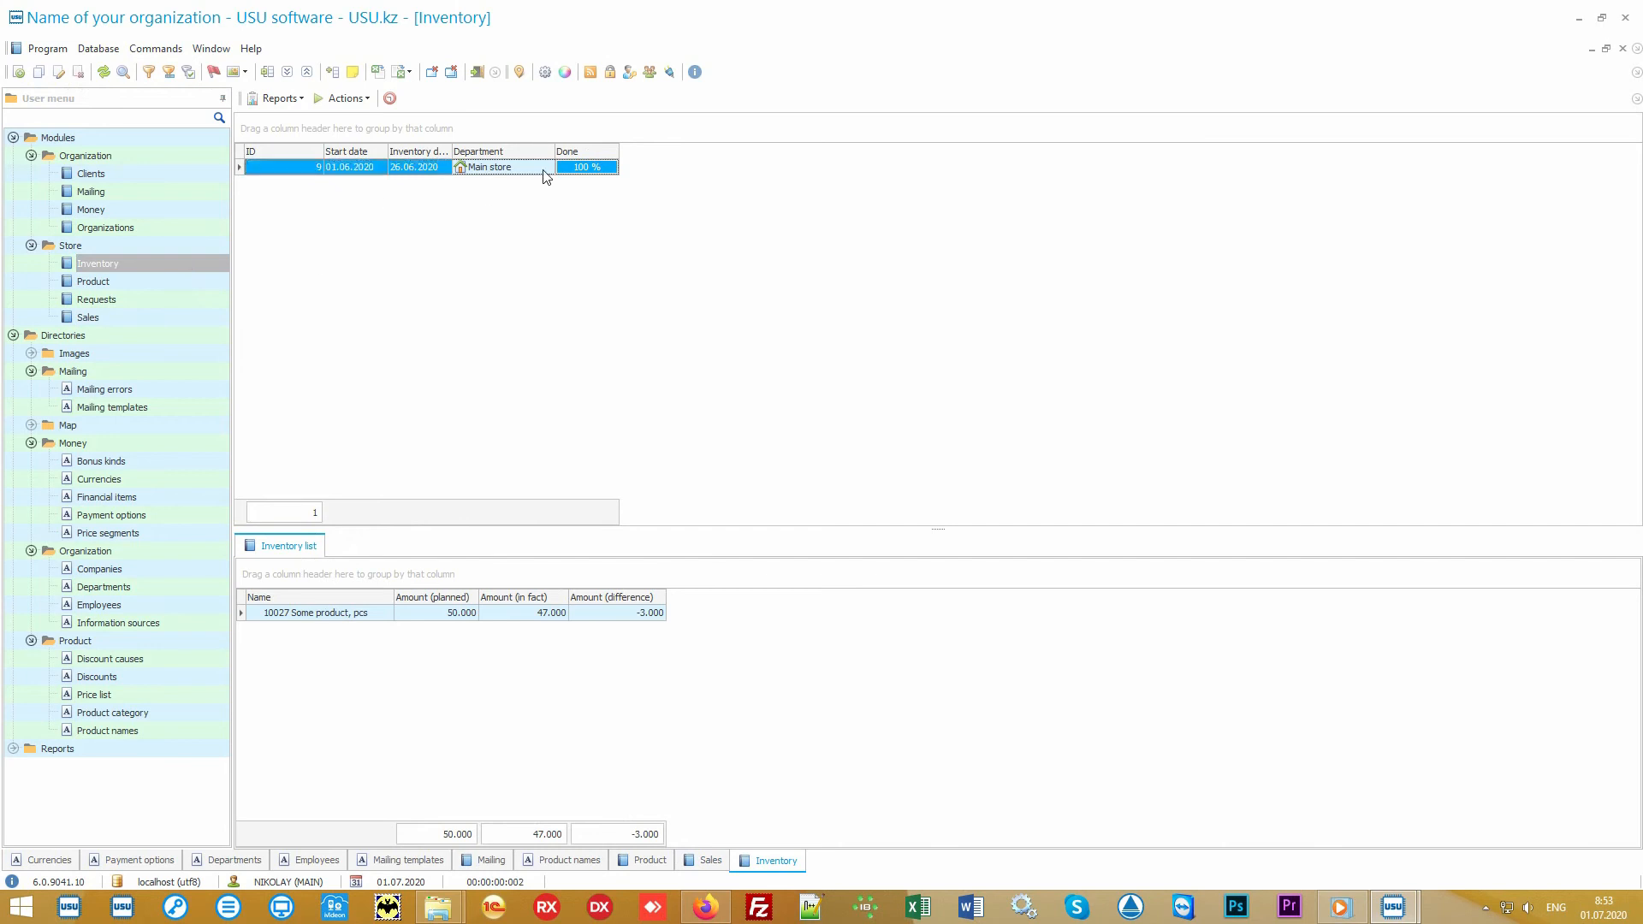
pyautogui.click(372, 619)
pyautogui.click(415, 617)
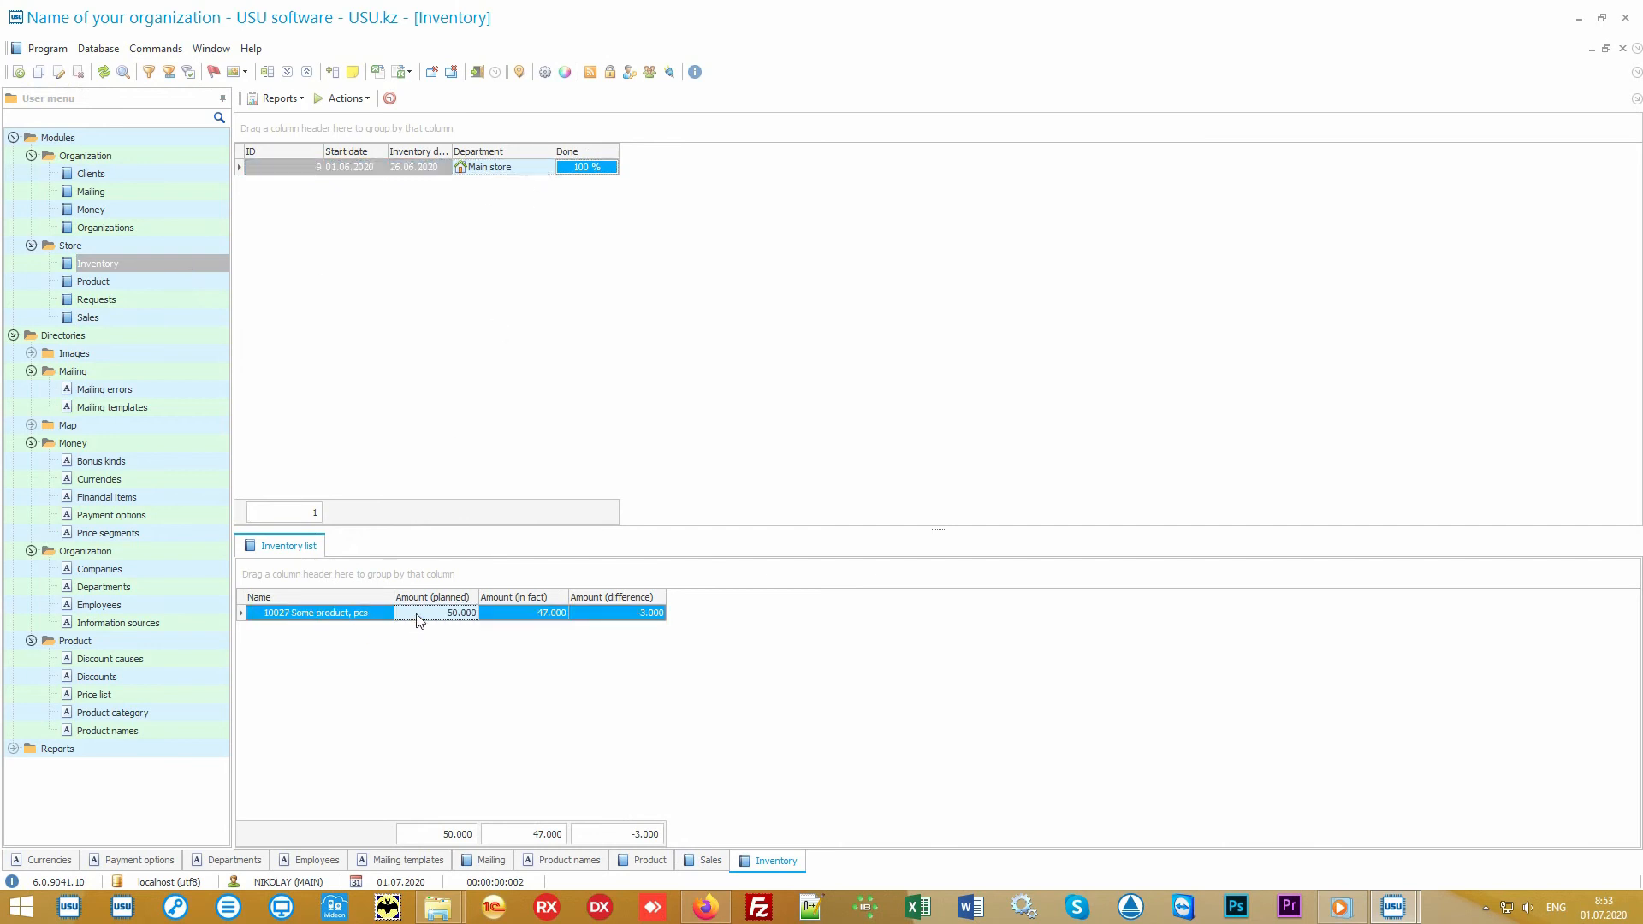
pyautogui.click(505, 616)
pyautogui.click(604, 616)
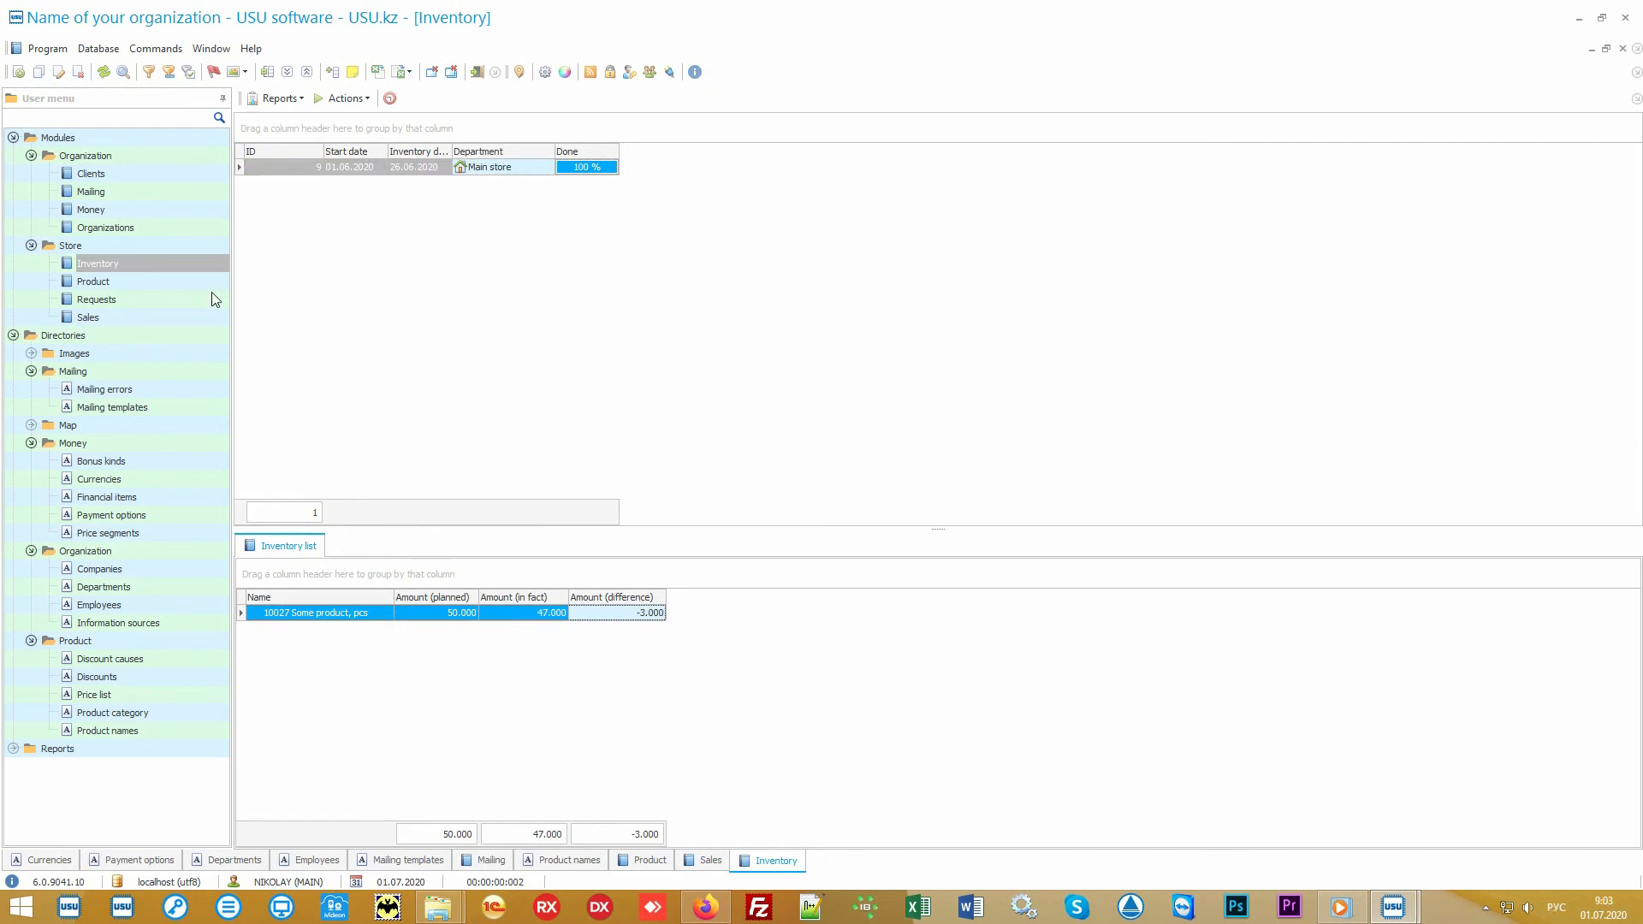
# - Open the Clients module under Organization and examine the VIP and Problem client records
pyautogui.click(125, 176)
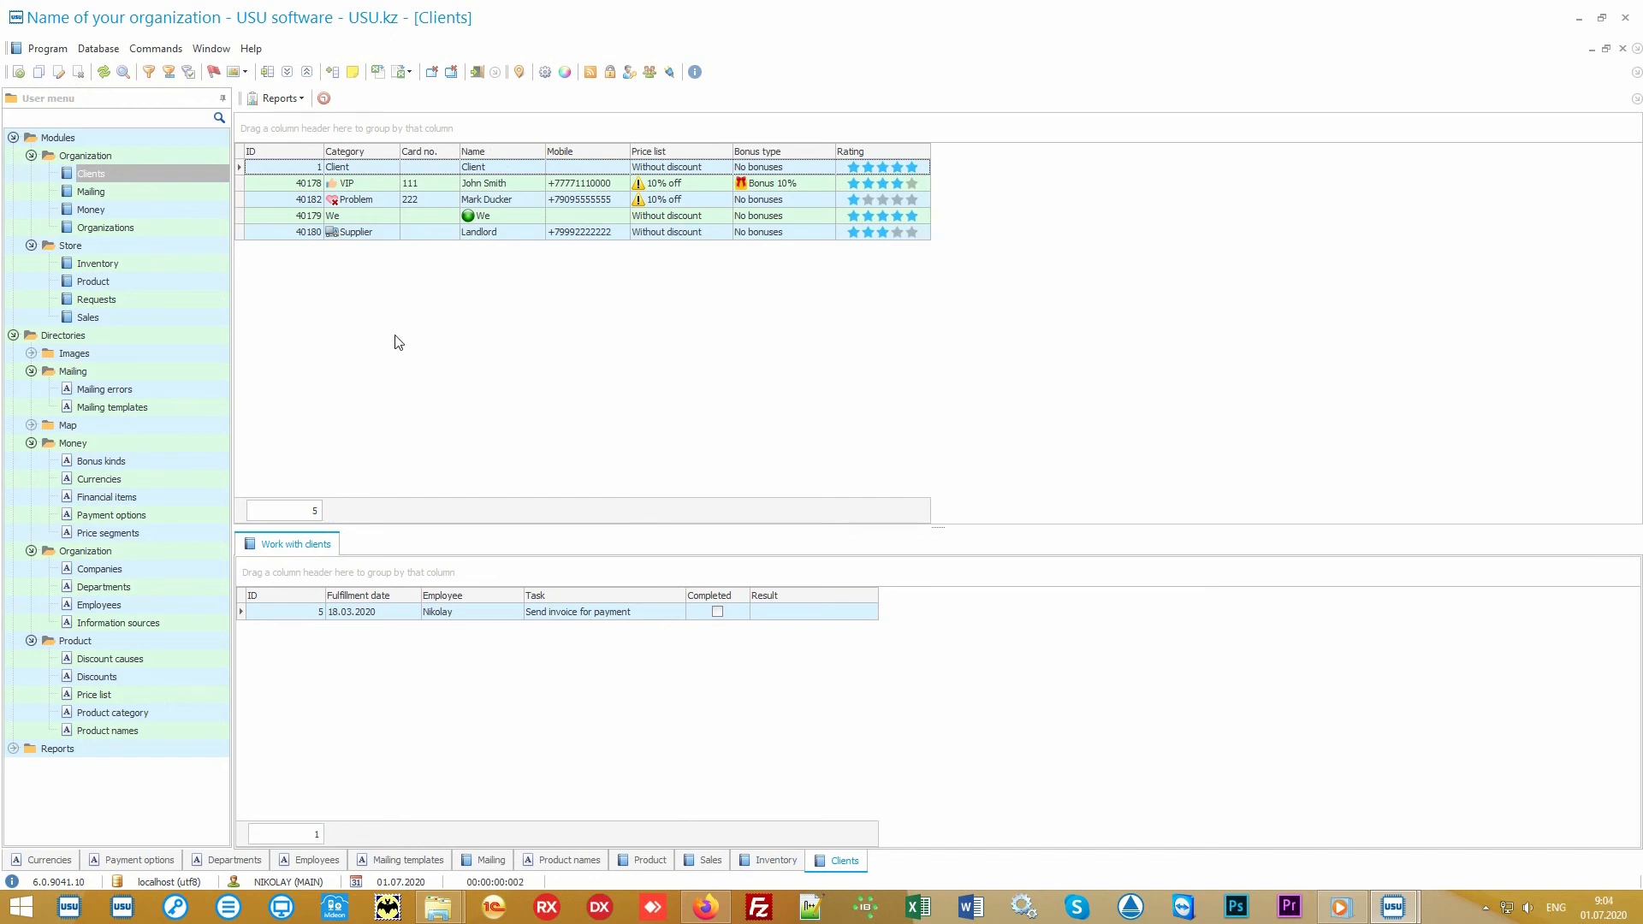
pyautogui.click(164, 320)
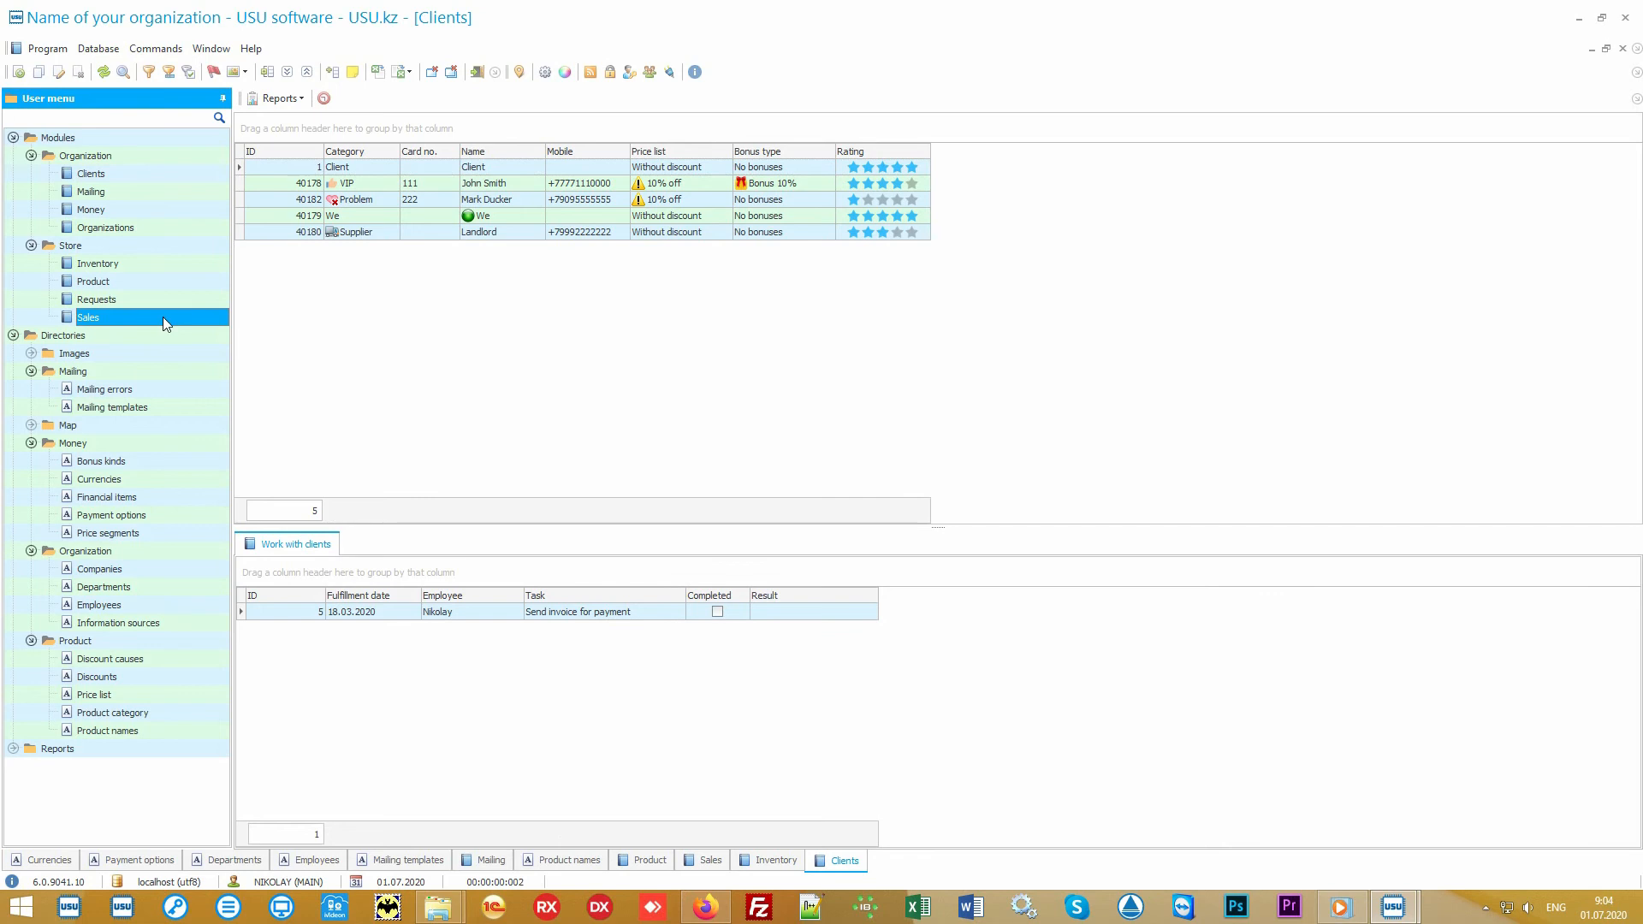
pyautogui.click(159, 176)
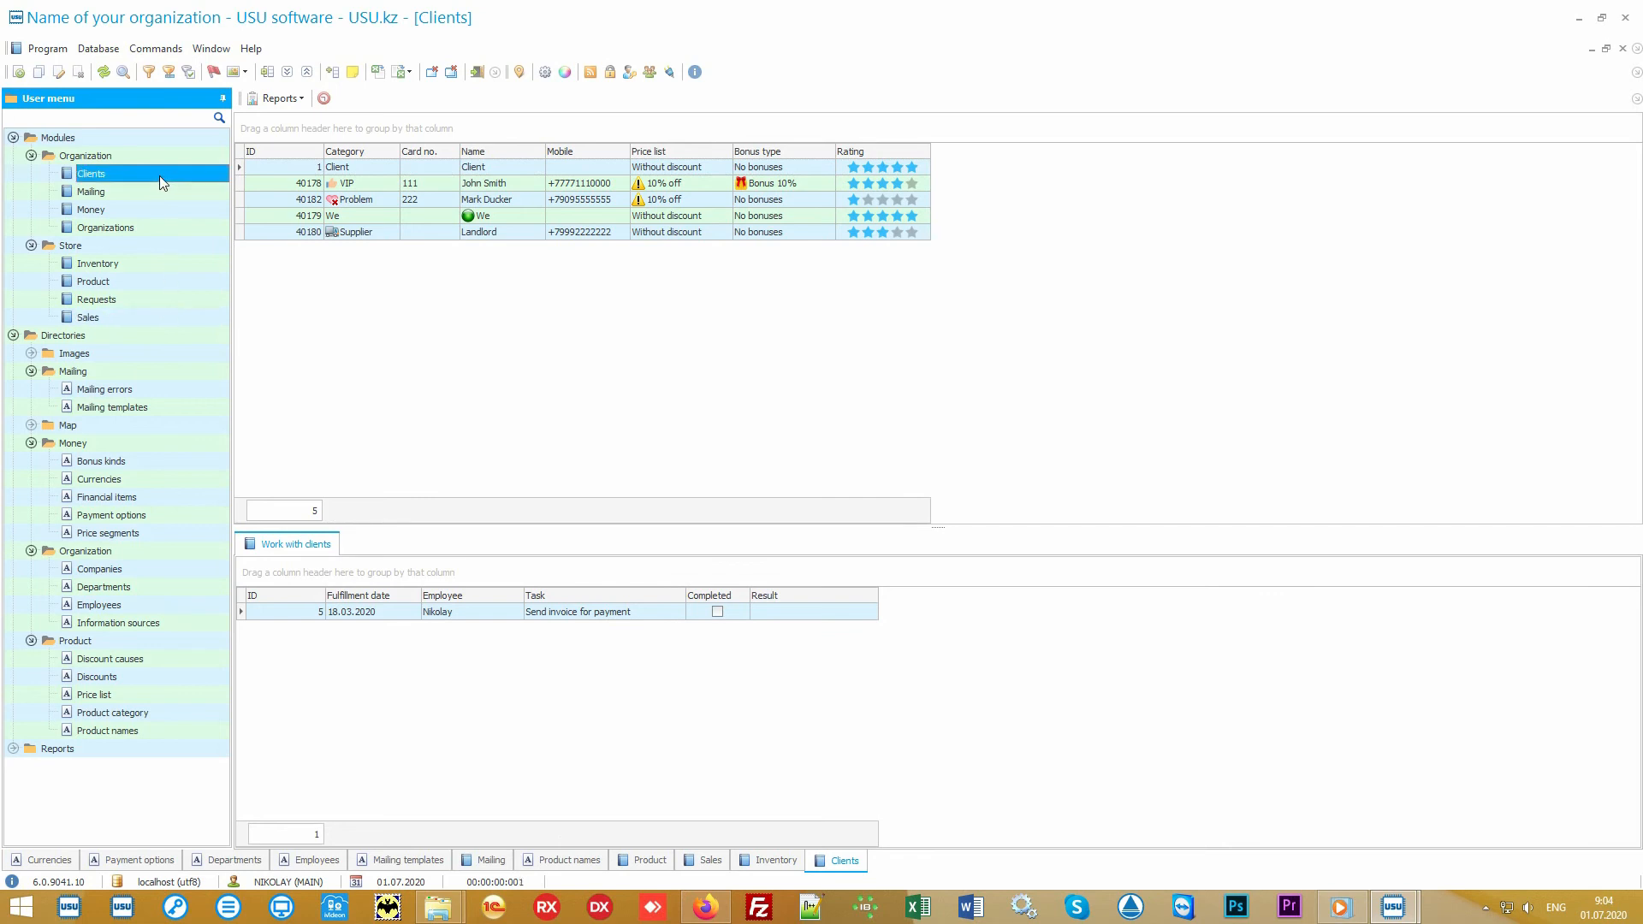
pyautogui.click(487, 363)
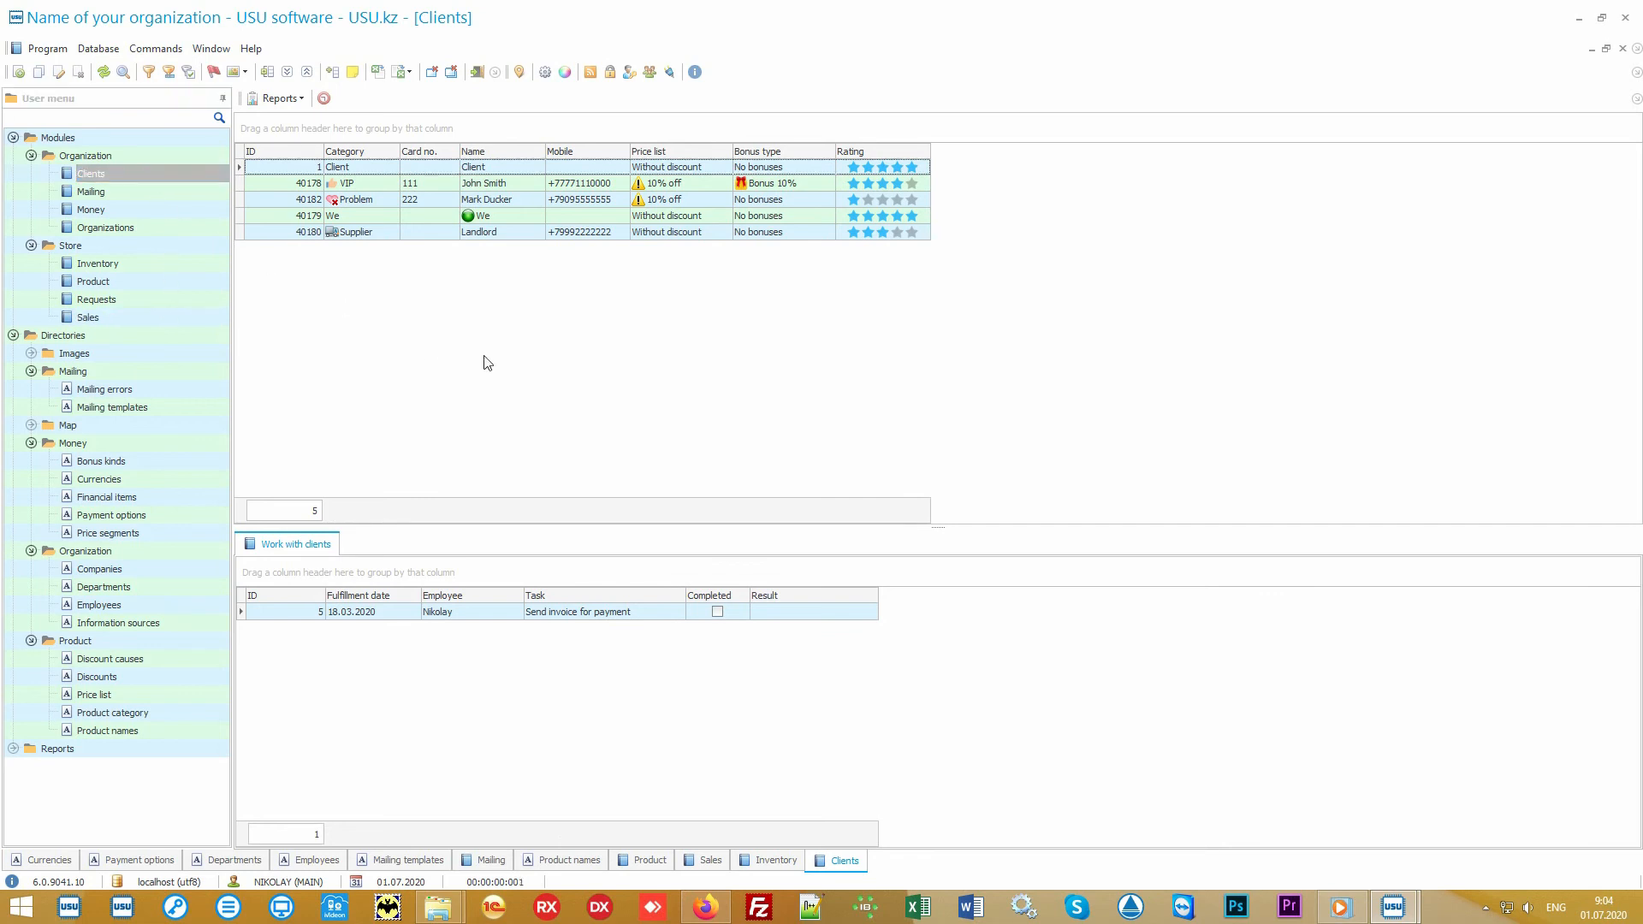
pyautogui.click(377, 187)
pyautogui.click(378, 202)
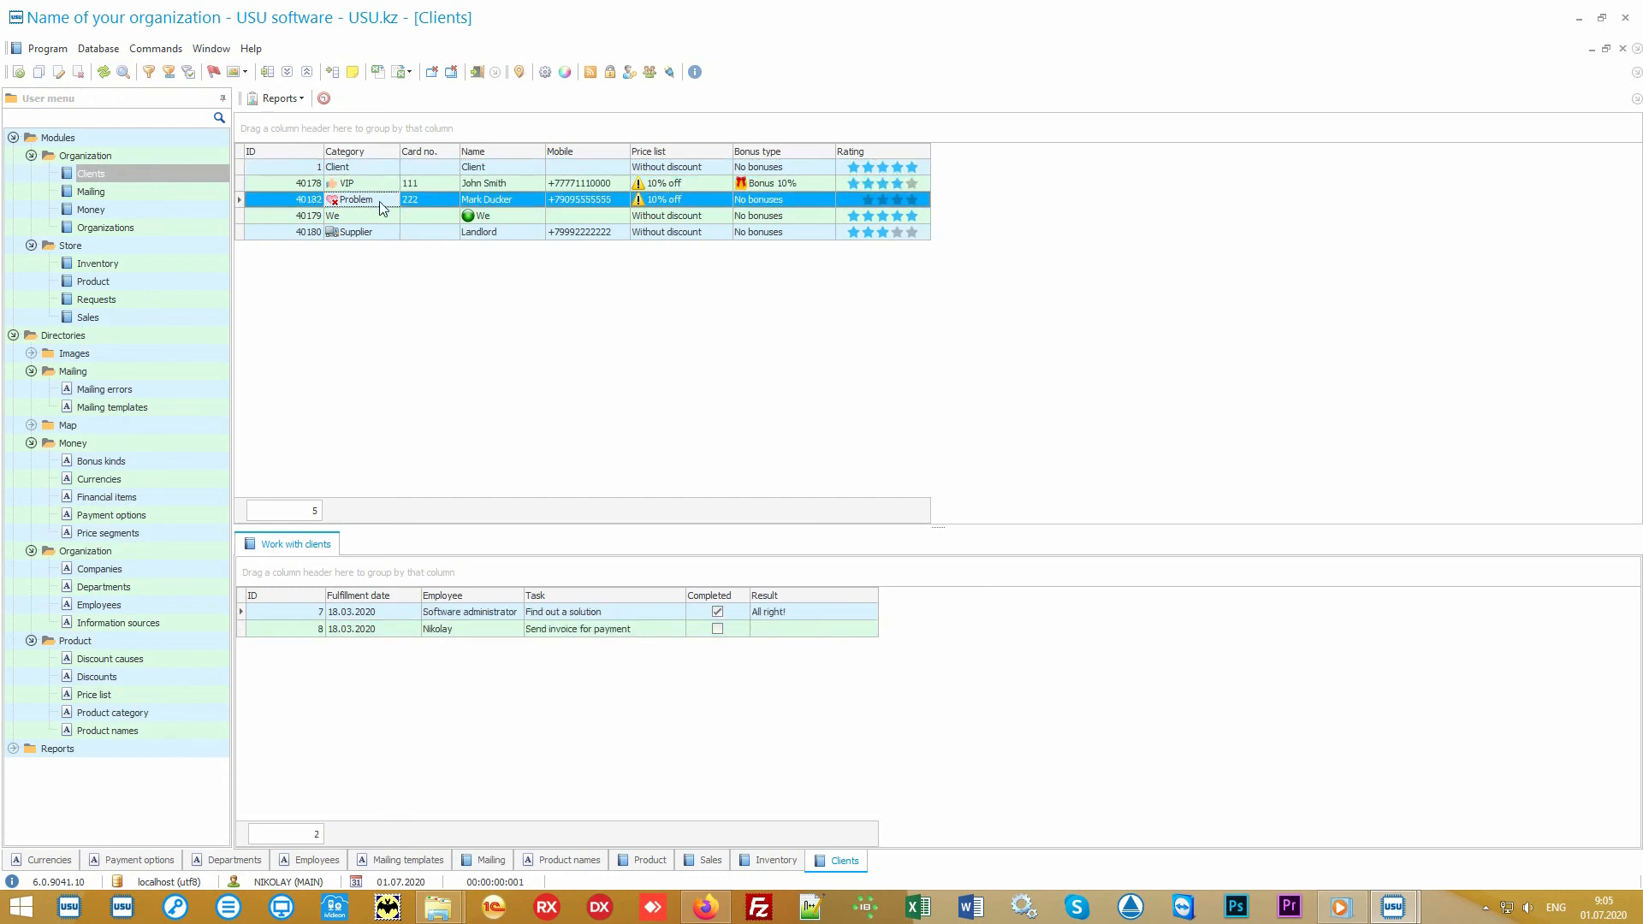
# - Examine the Supplier, VIP and default client records in the Clients table, including their price lists
pyautogui.click(378, 231)
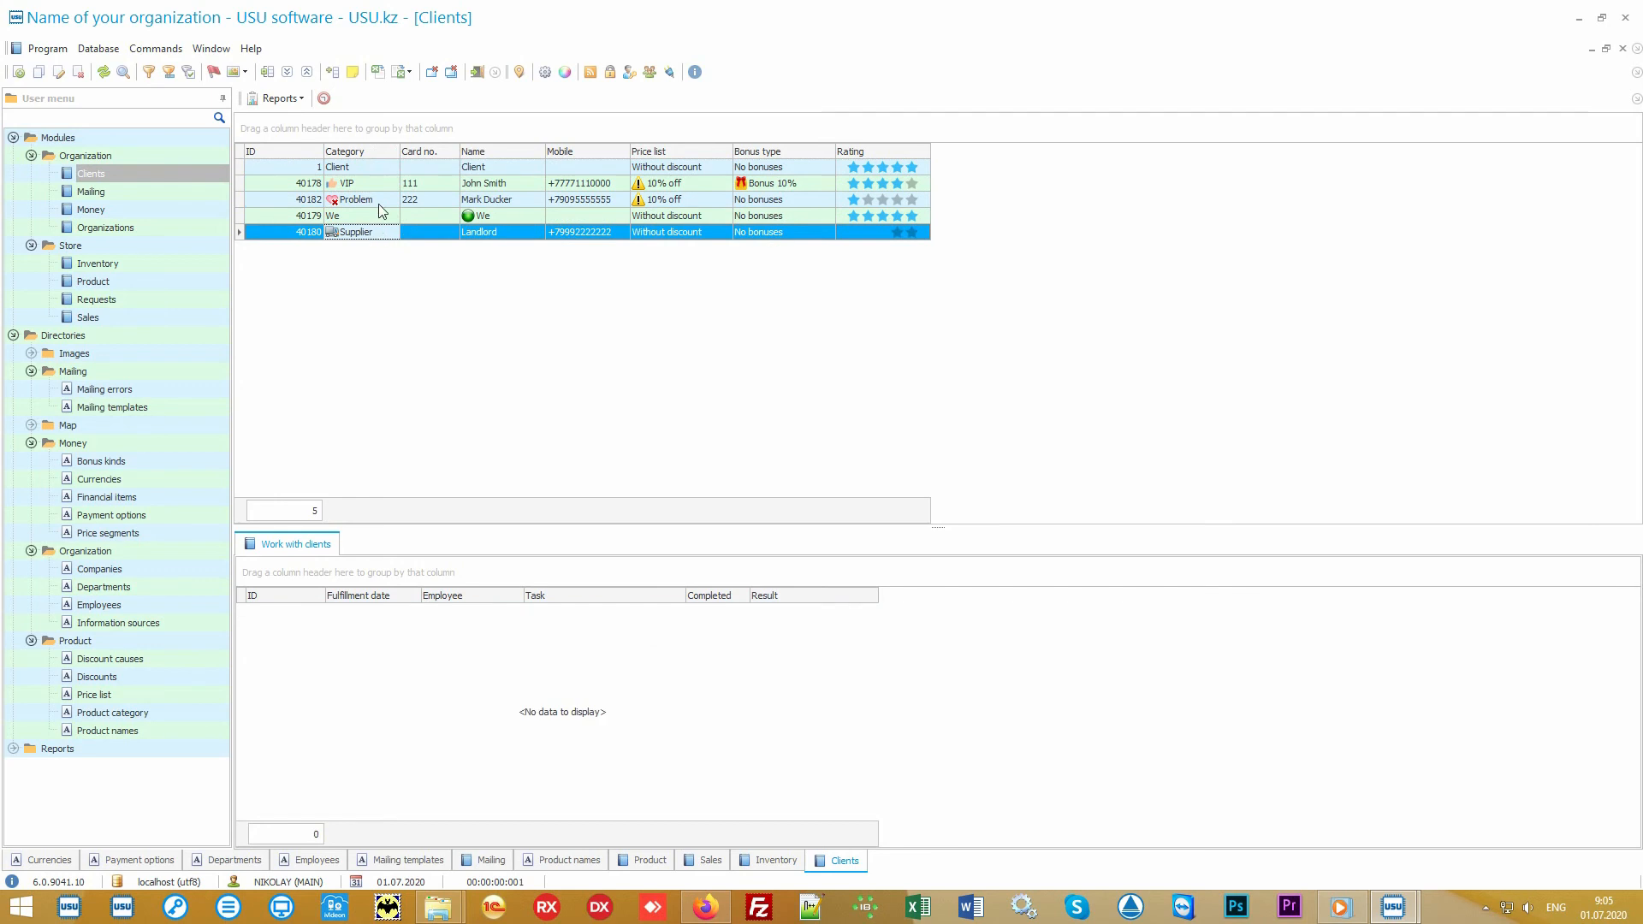
pyautogui.click(382, 182)
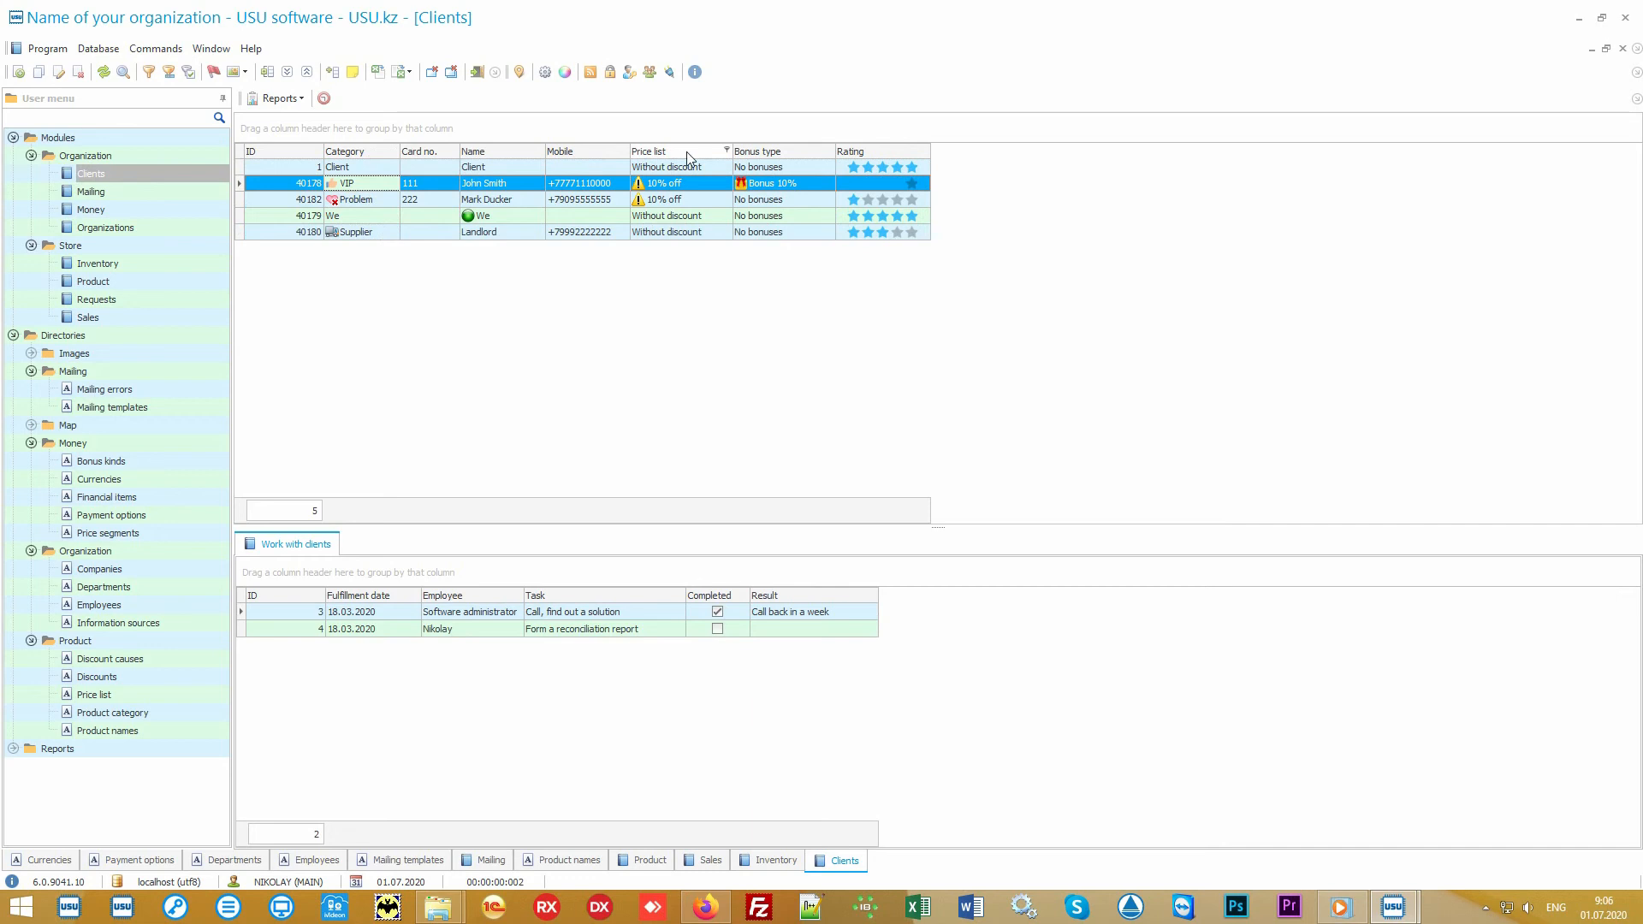
pyautogui.click(706, 169)
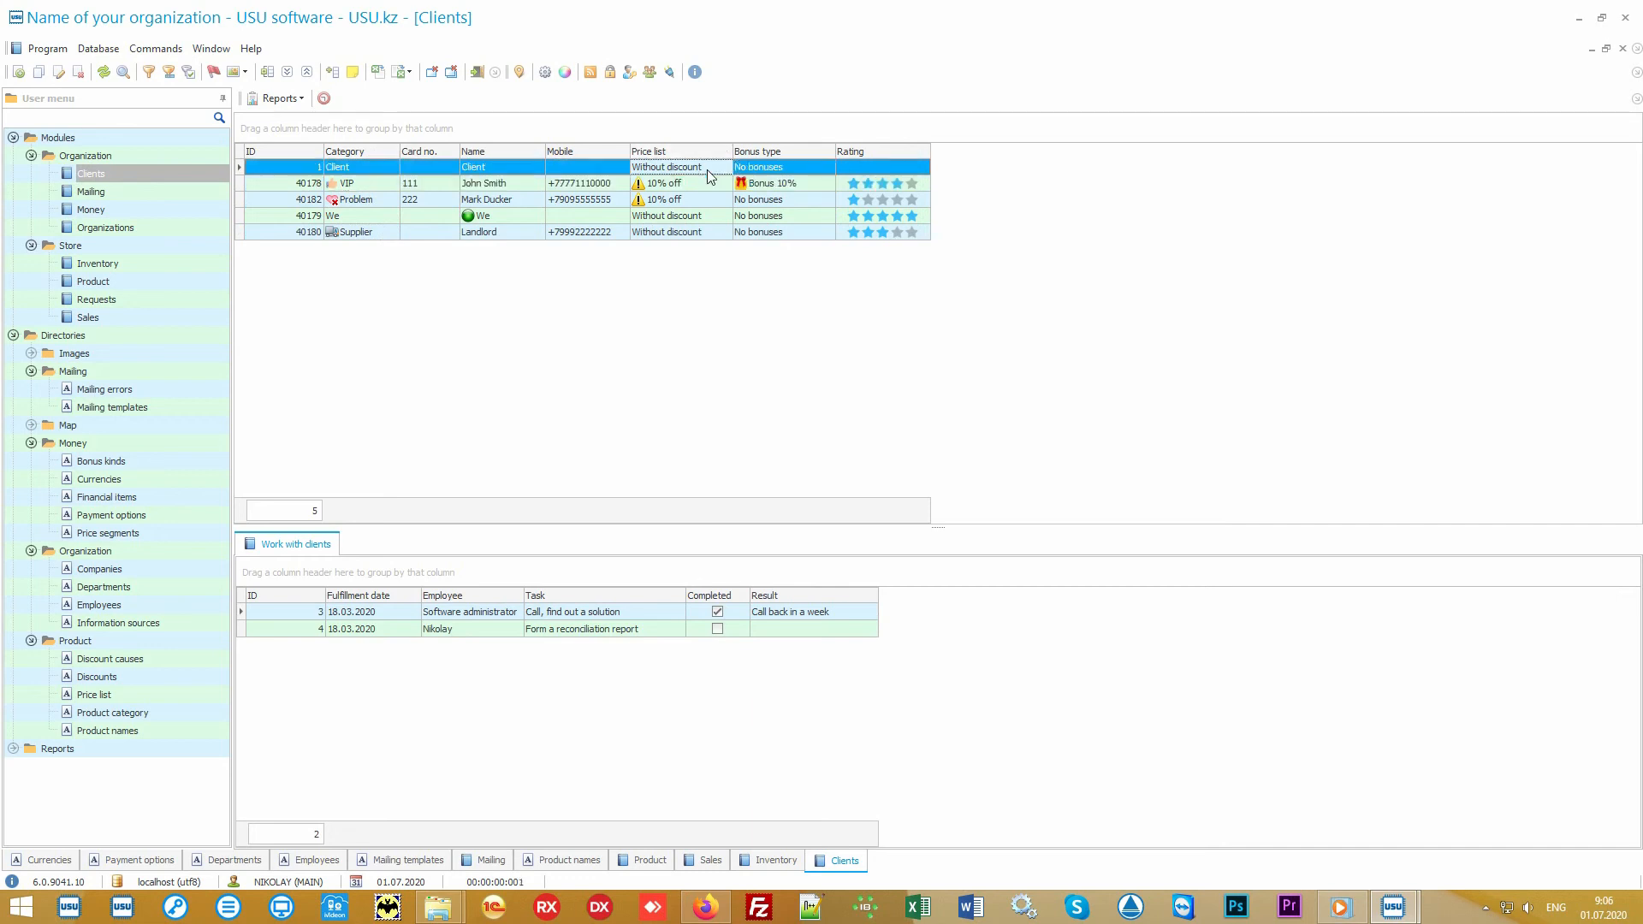
pyautogui.click(707, 184)
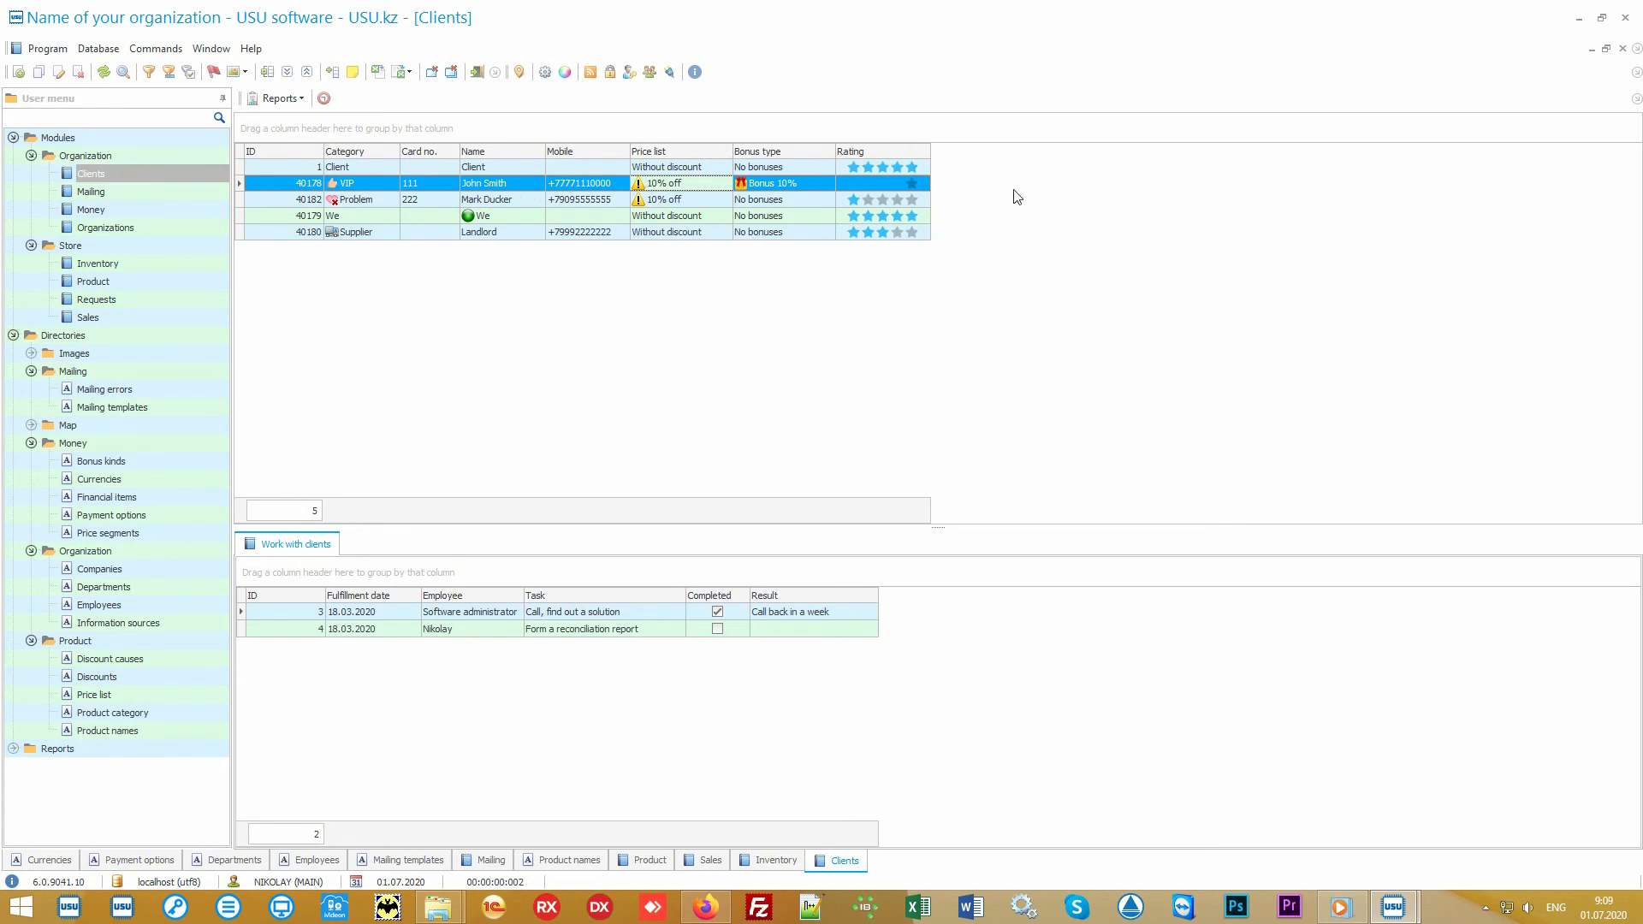
# - Add the hidden Information source column to the Clients table after the Rating column and close the column customization
pyautogui.rightClick(1027, 186)
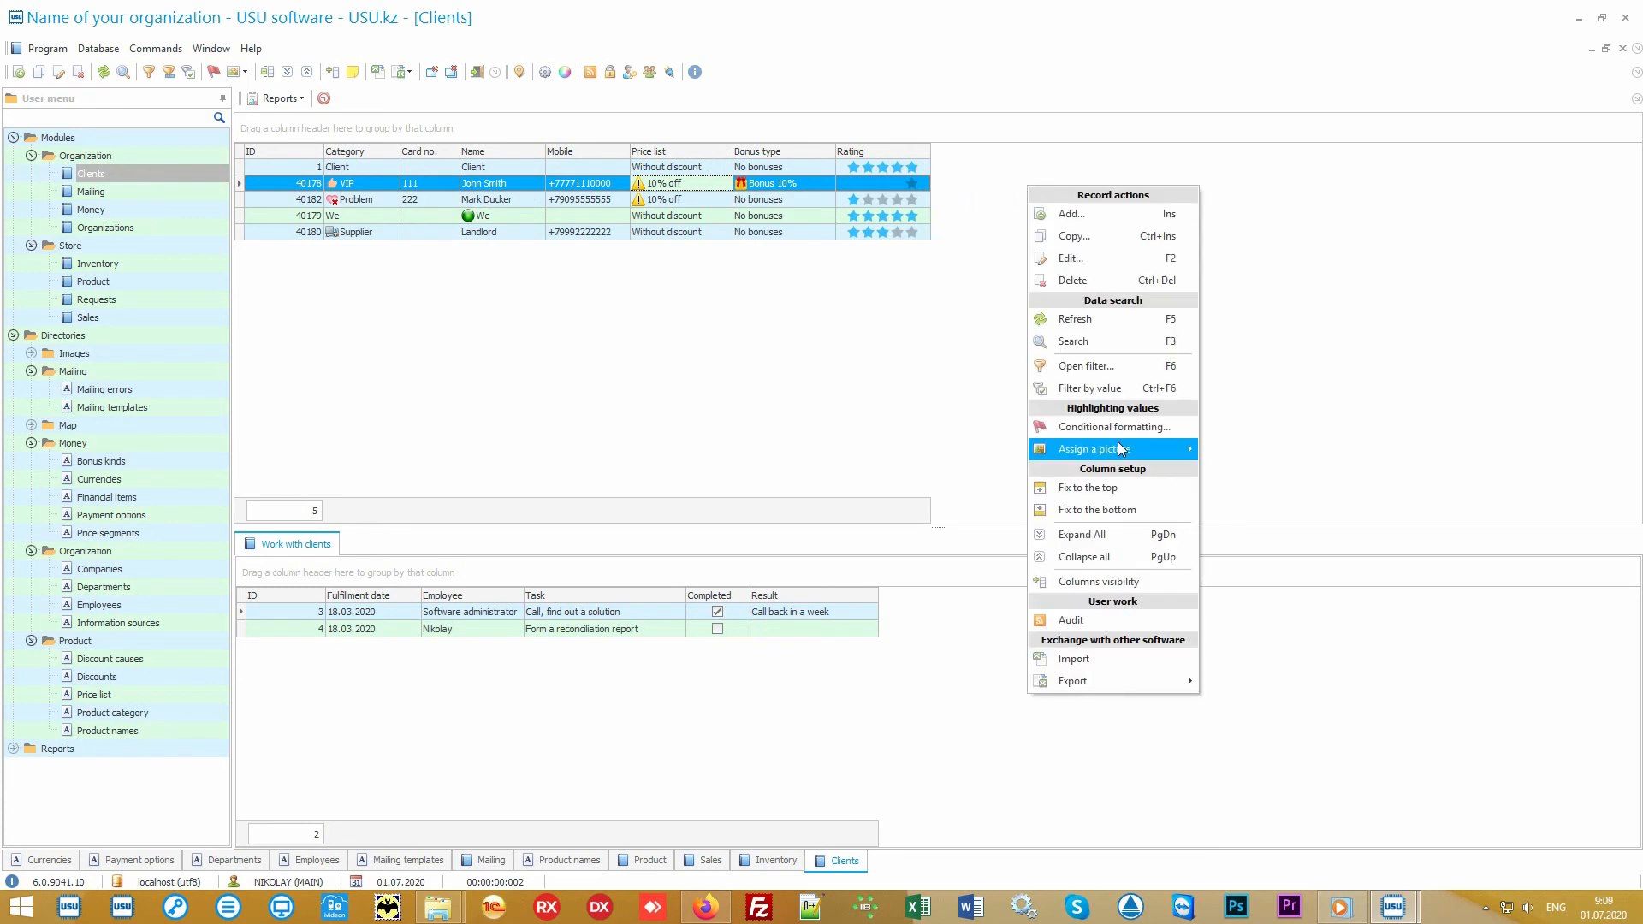
pyautogui.click(1140, 580)
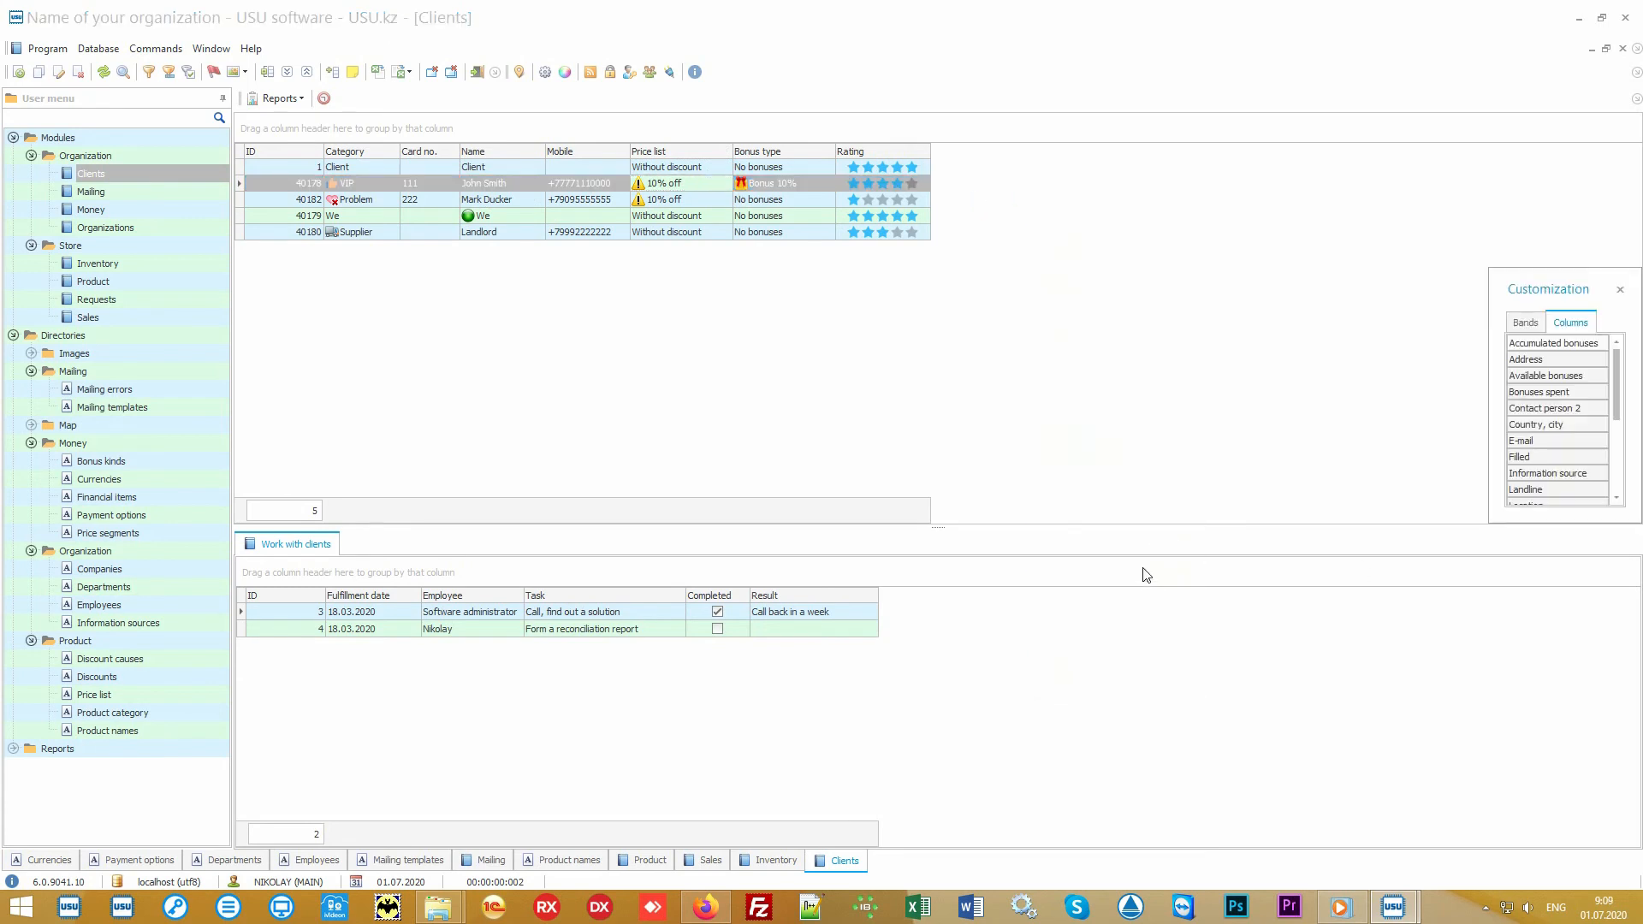
pyautogui.moveTo(1491, 523); pyautogui.dragTo(1269, 782)
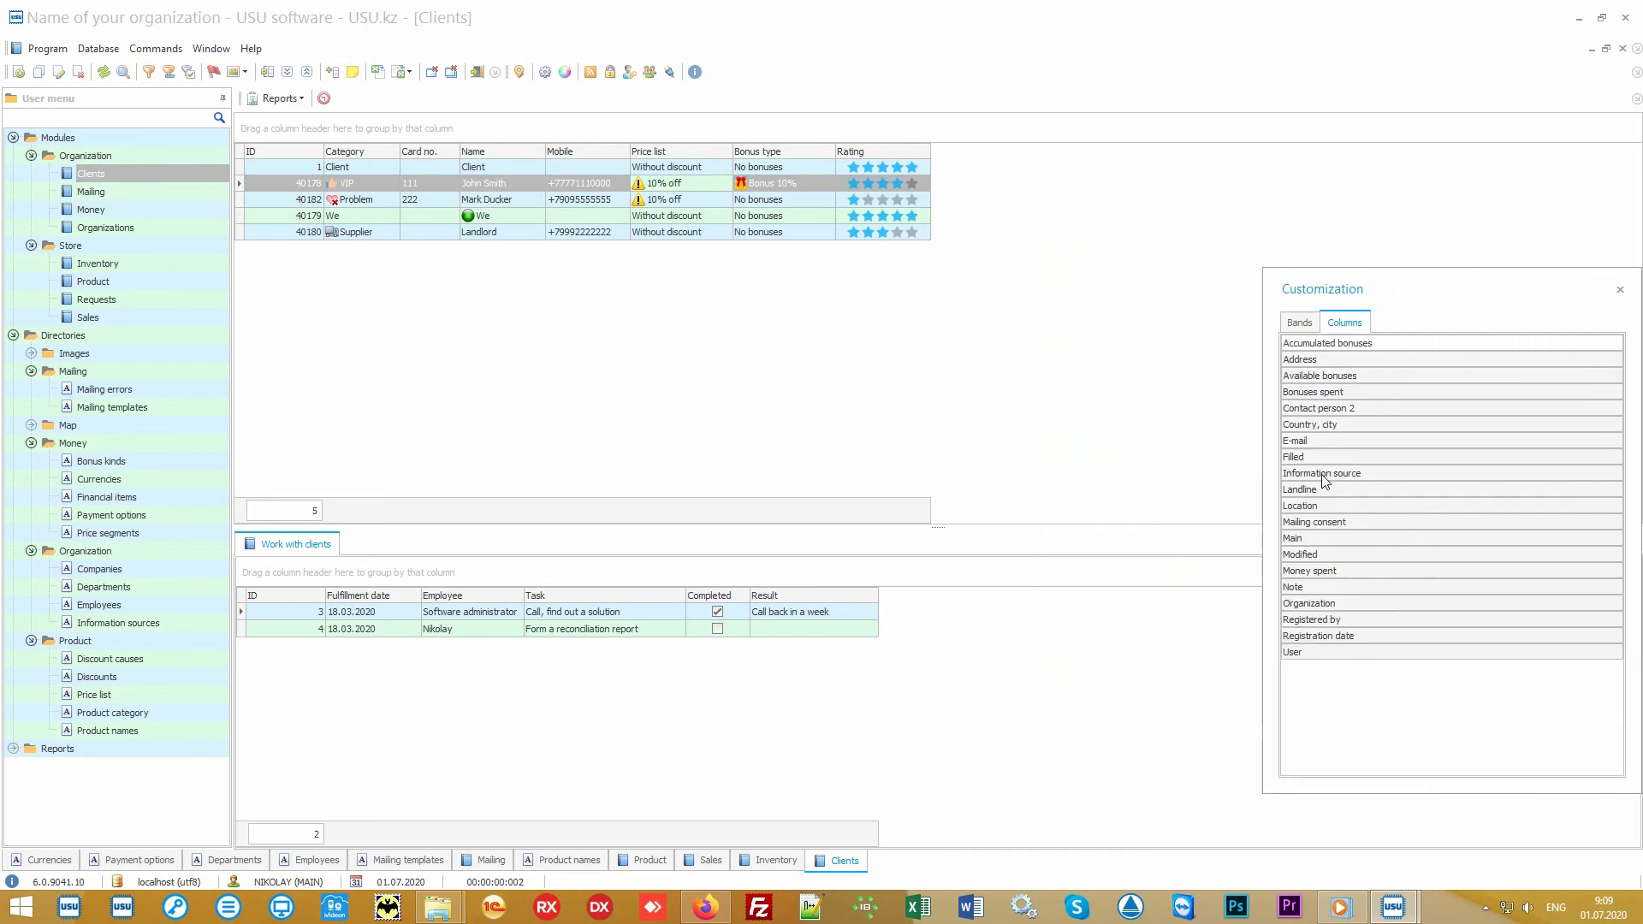
pyautogui.moveTo(1403, 473); pyautogui.dragTo(931, 154)
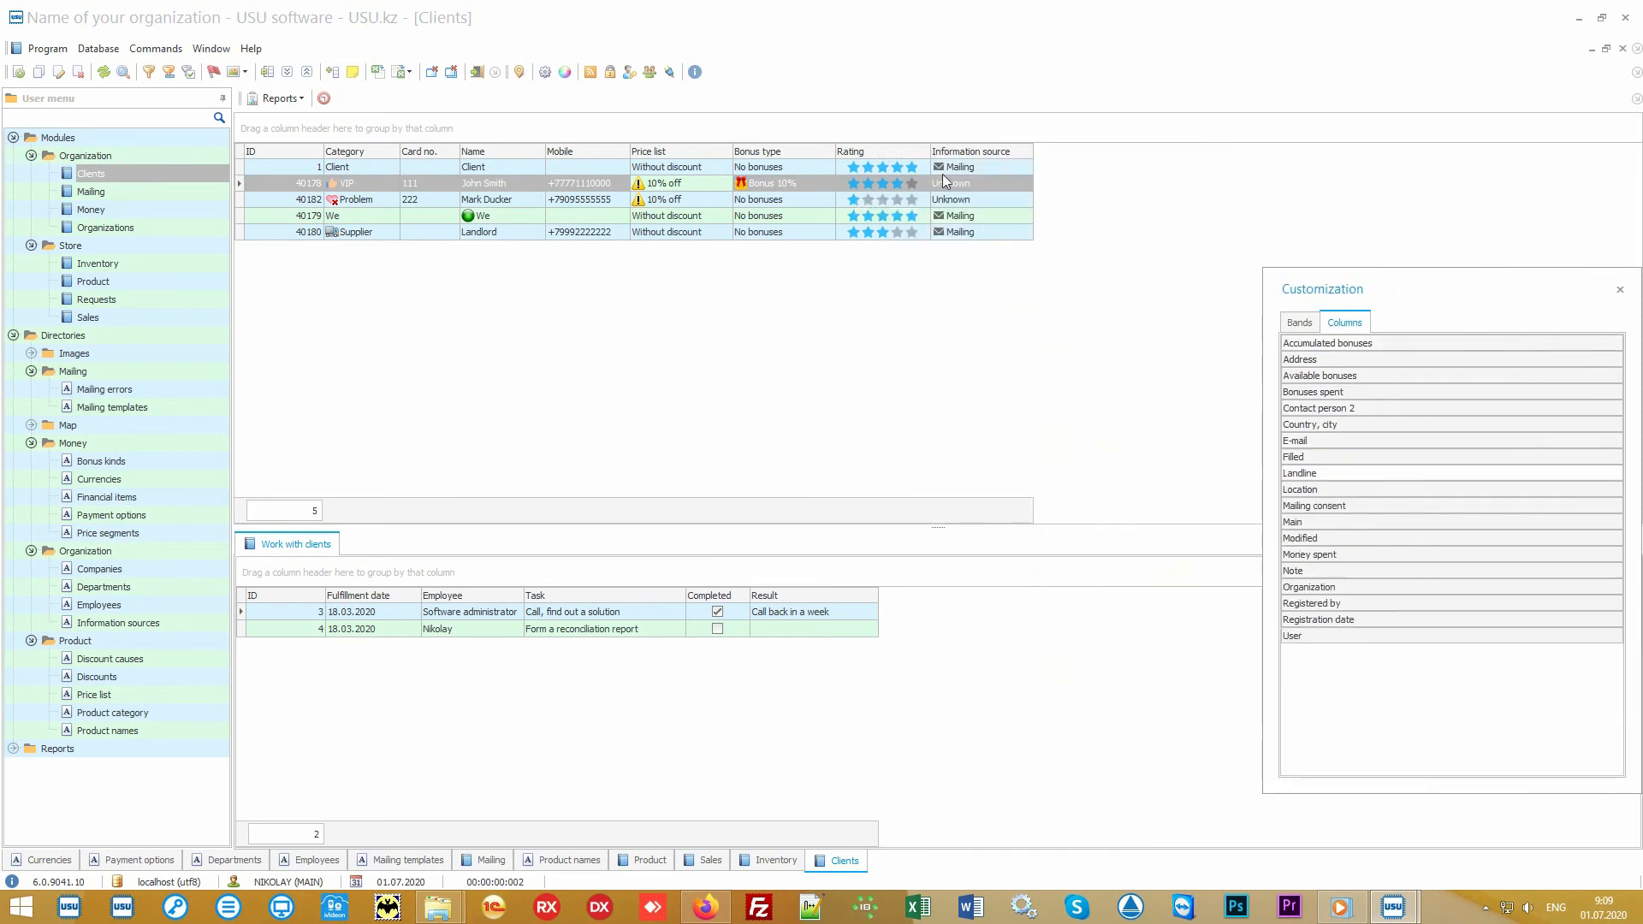
pyautogui.click(1619, 290)
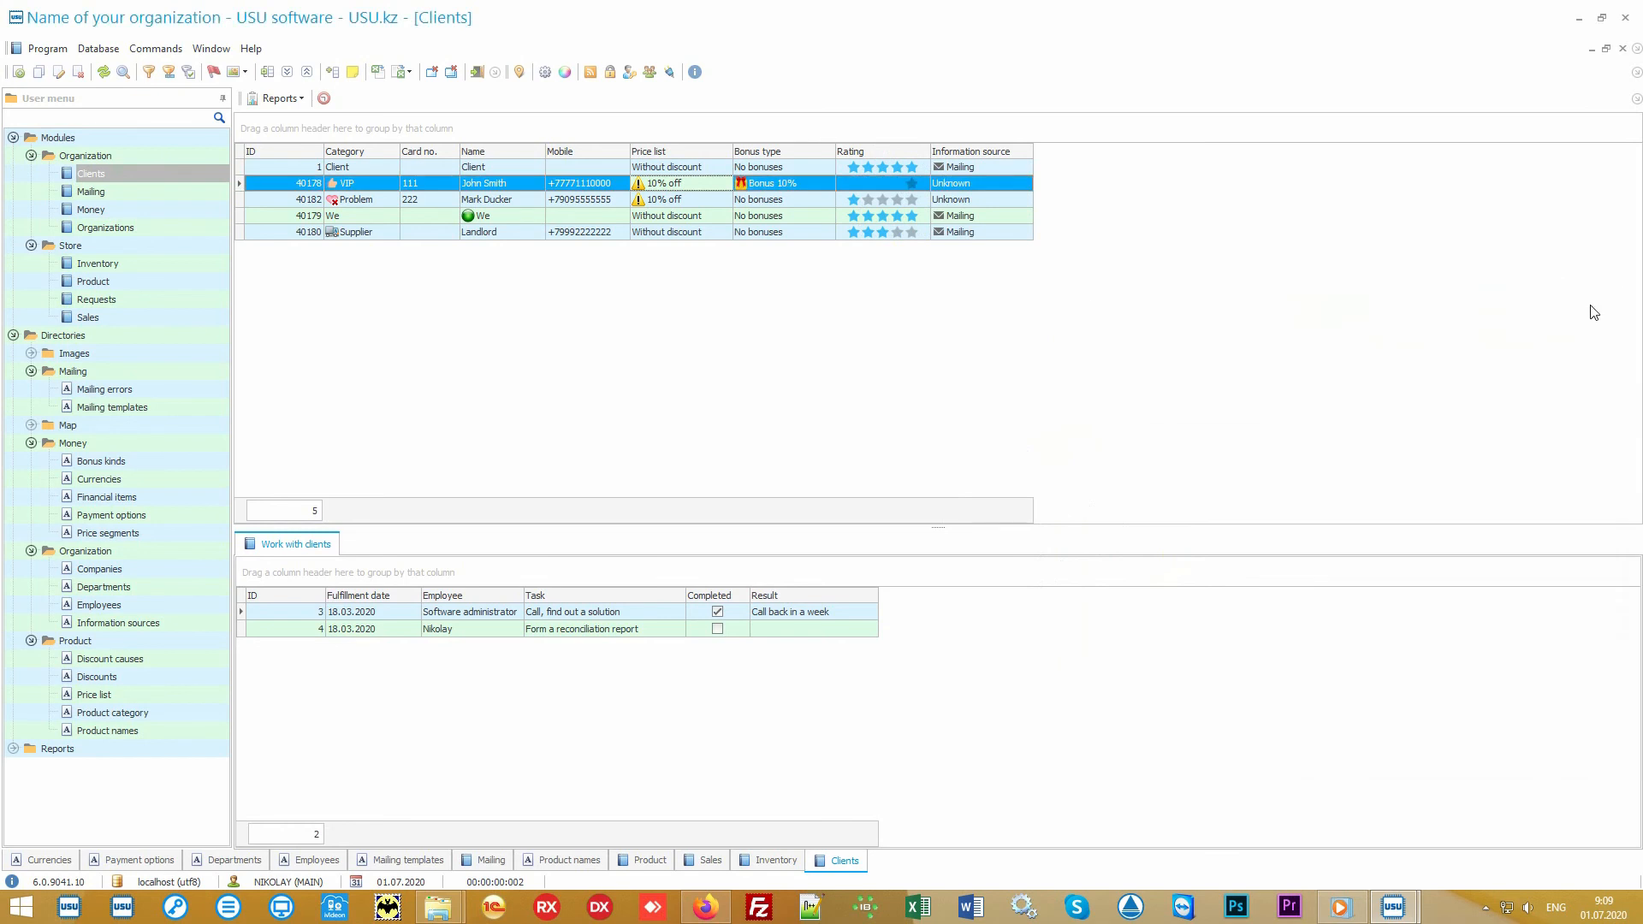
# - Examine the information source of the default and VIP clients, and the VIP client's bonus type
pyautogui.click(1017, 168)
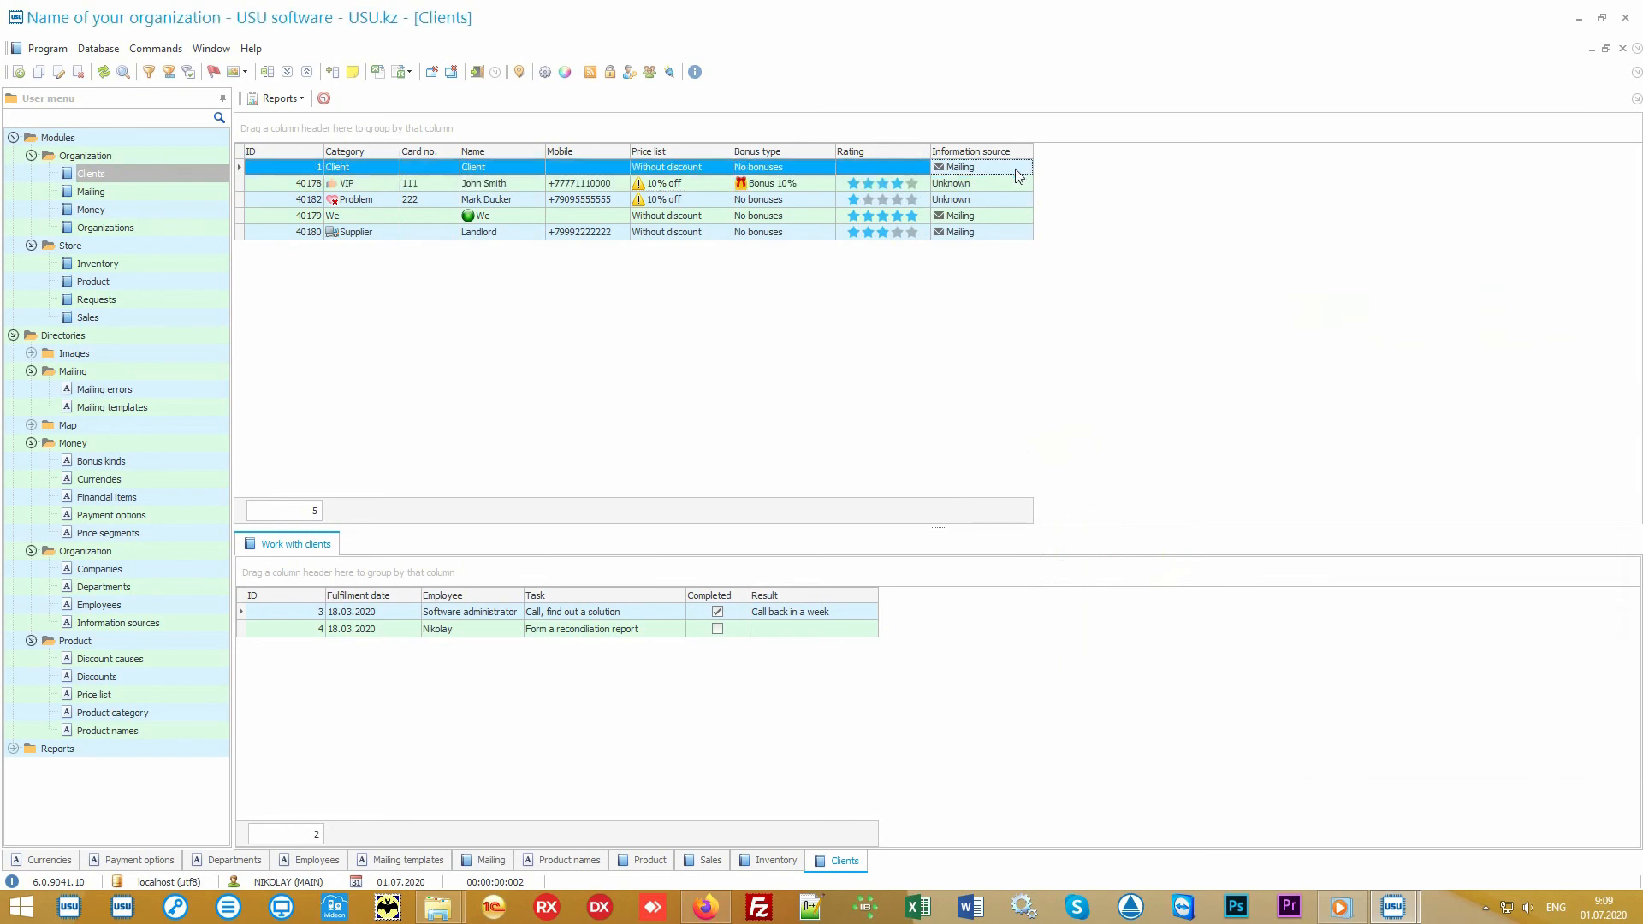
pyautogui.click(1015, 185)
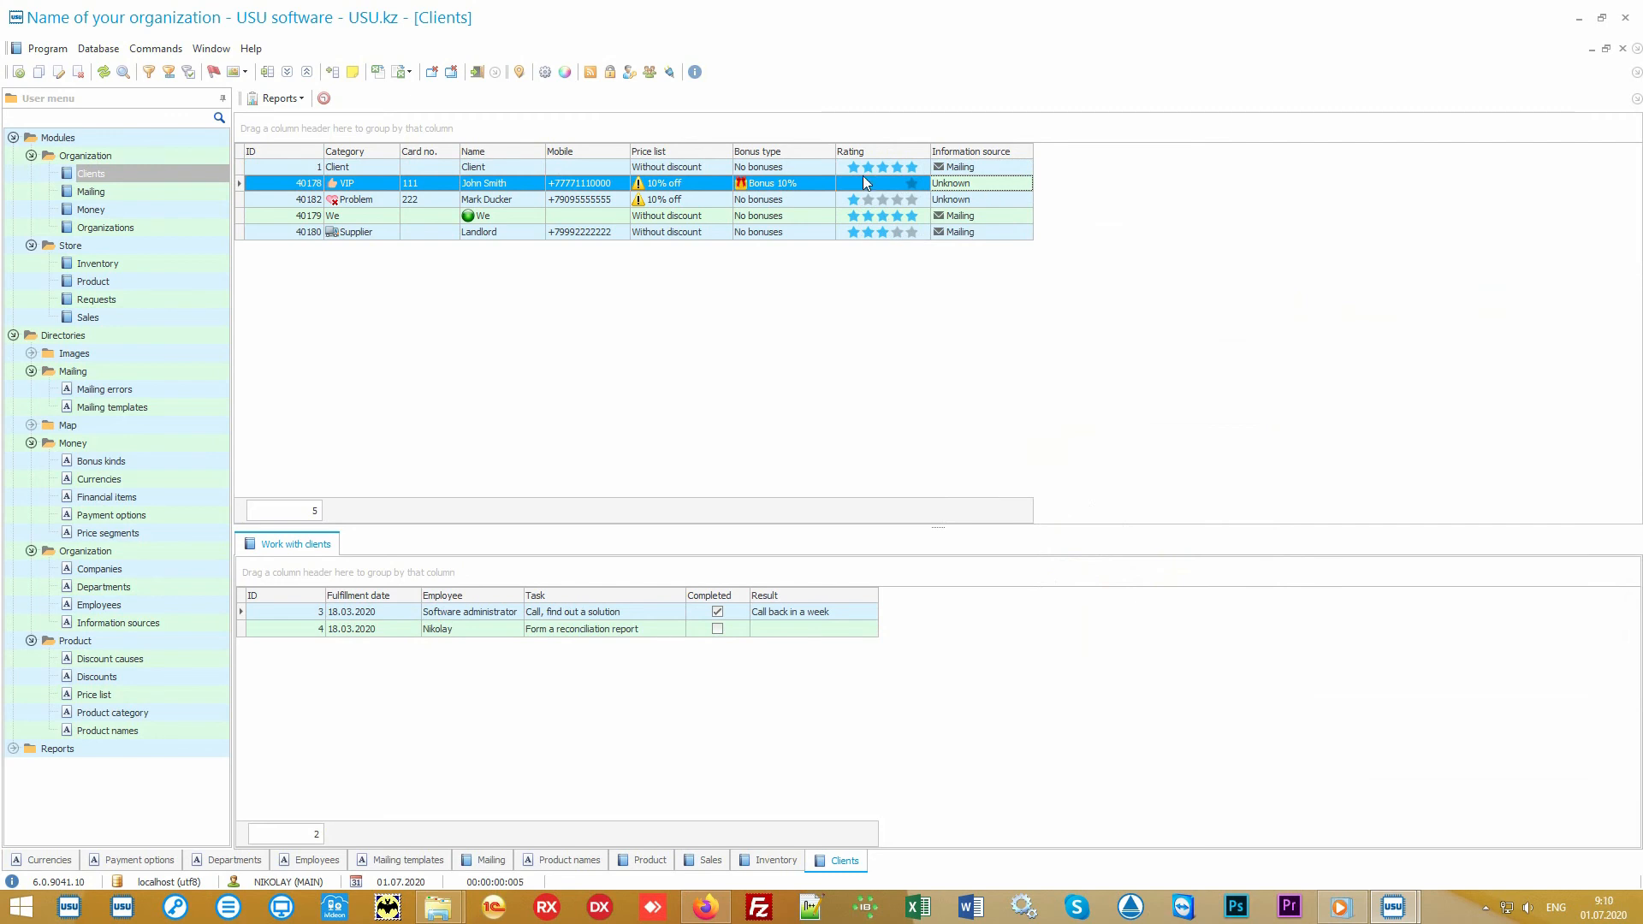
pyautogui.click(809, 183)
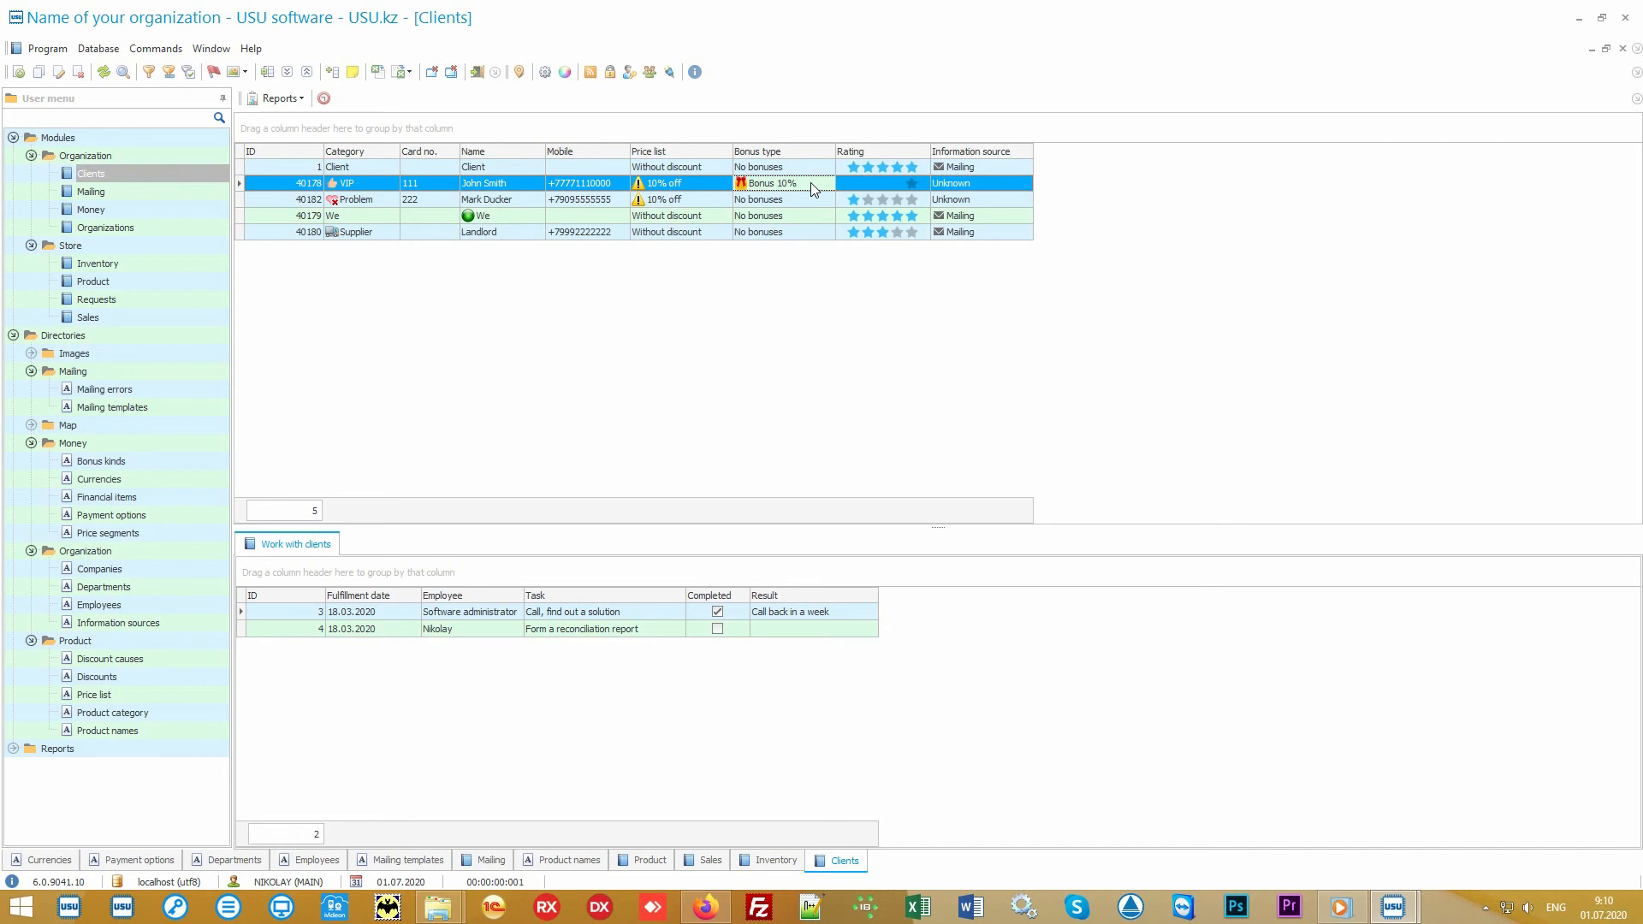
# - Generate the Mailing report with mailing consent enabled for all categories, and check the report's mailing function without sending anything
pyautogui.click(13, 336)
pyautogui.click(13, 353)
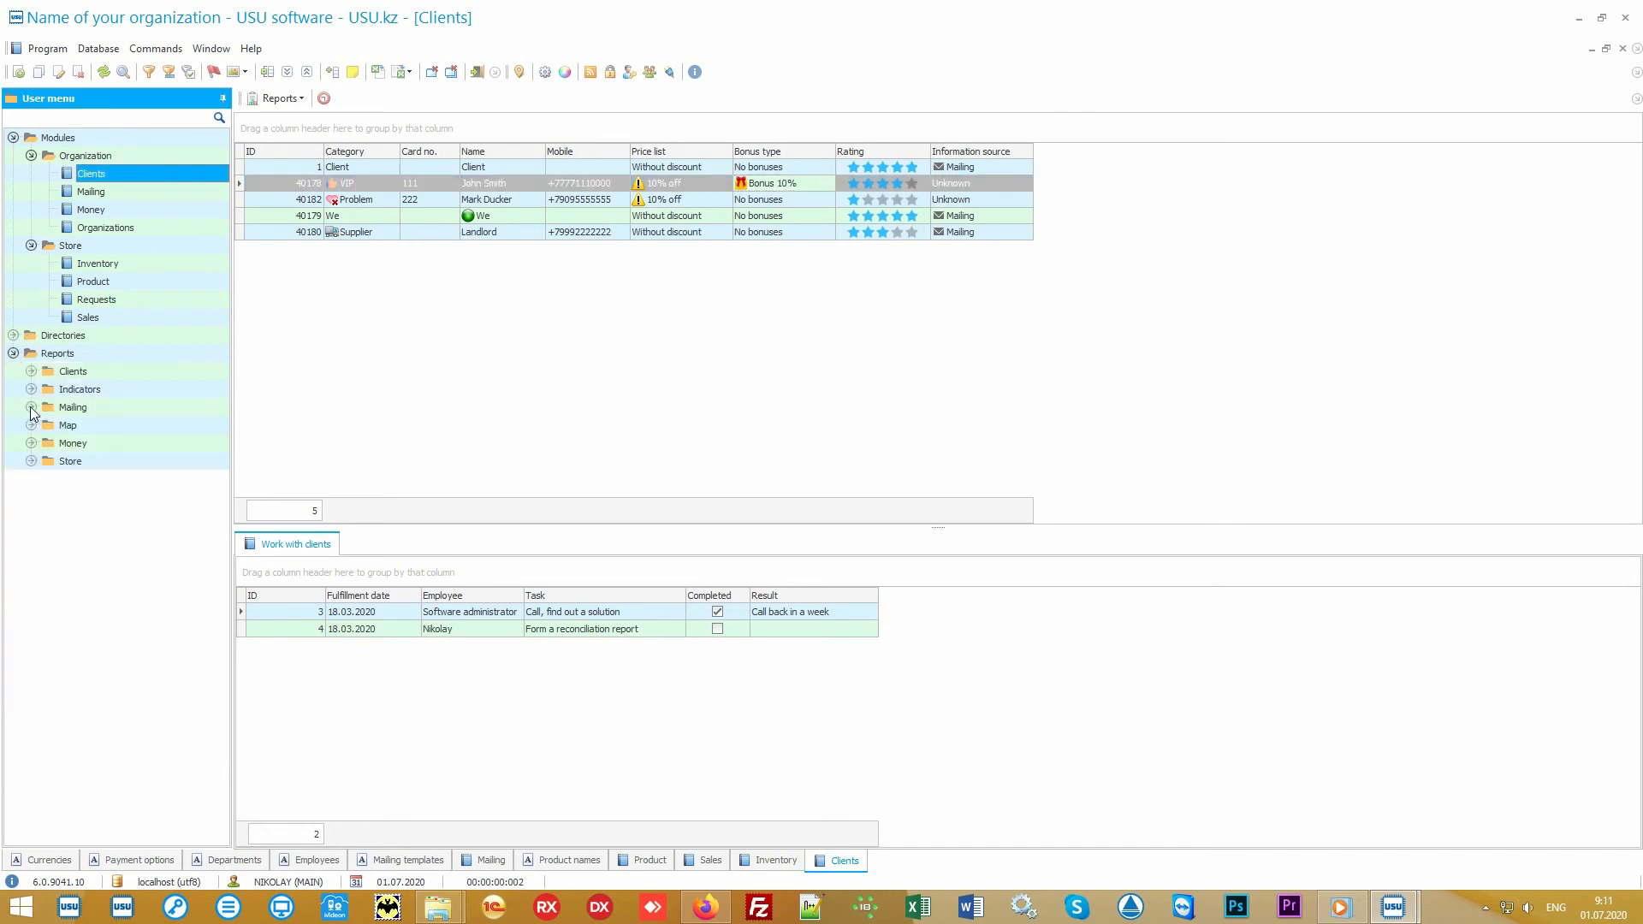
pyautogui.click(30, 407)
pyautogui.doubleClick(91, 425)
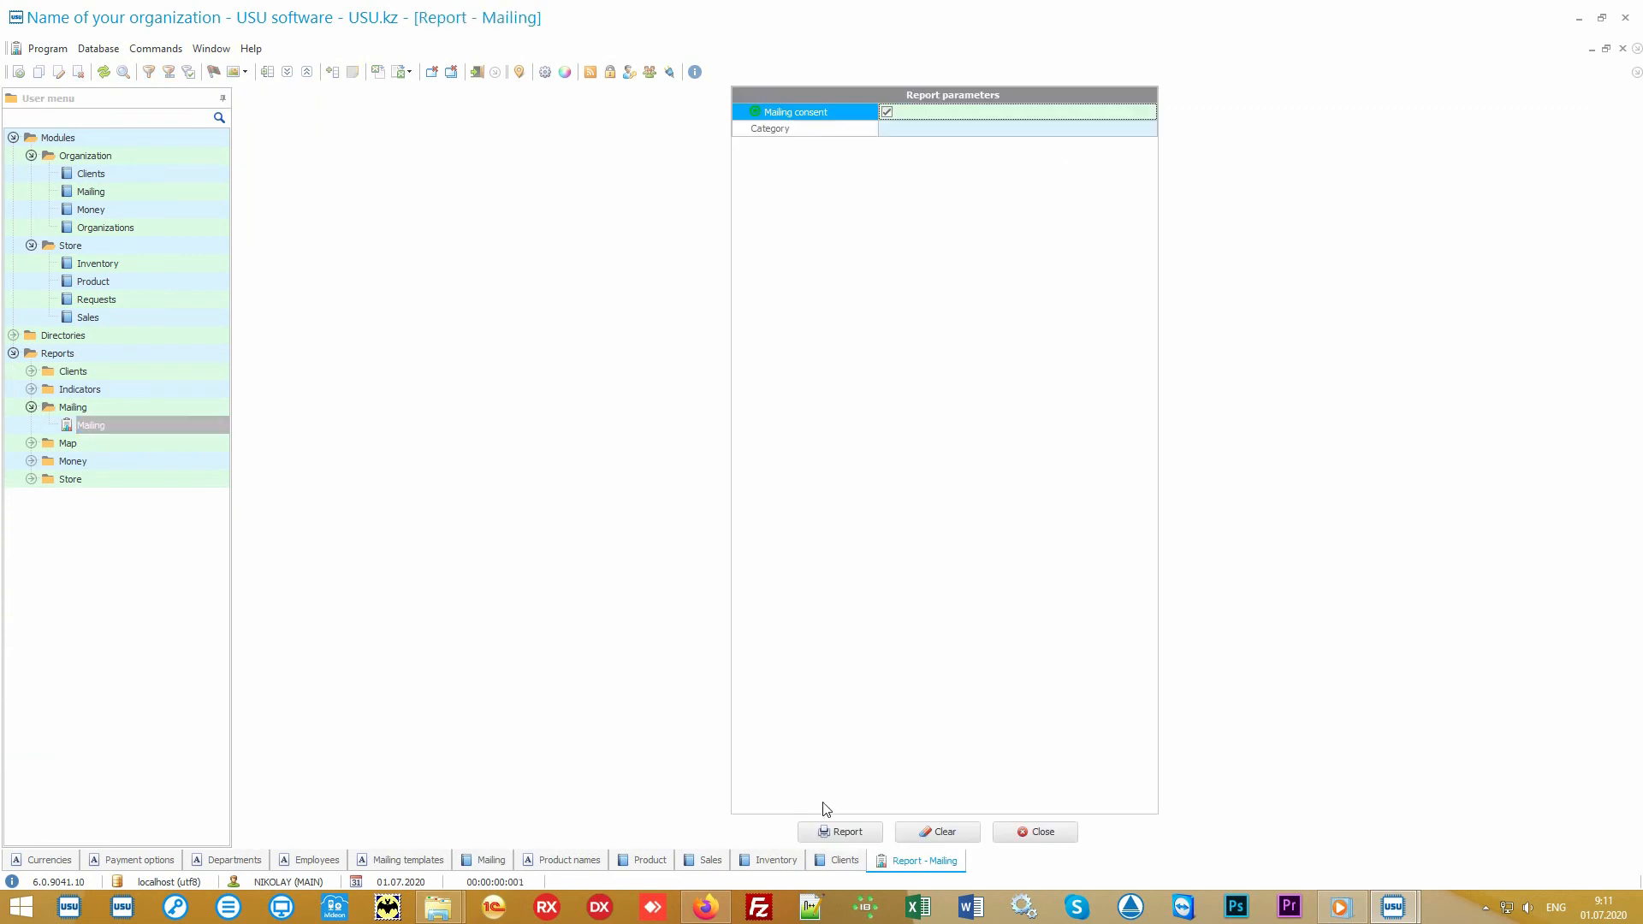
pyautogui.click(832, 832)
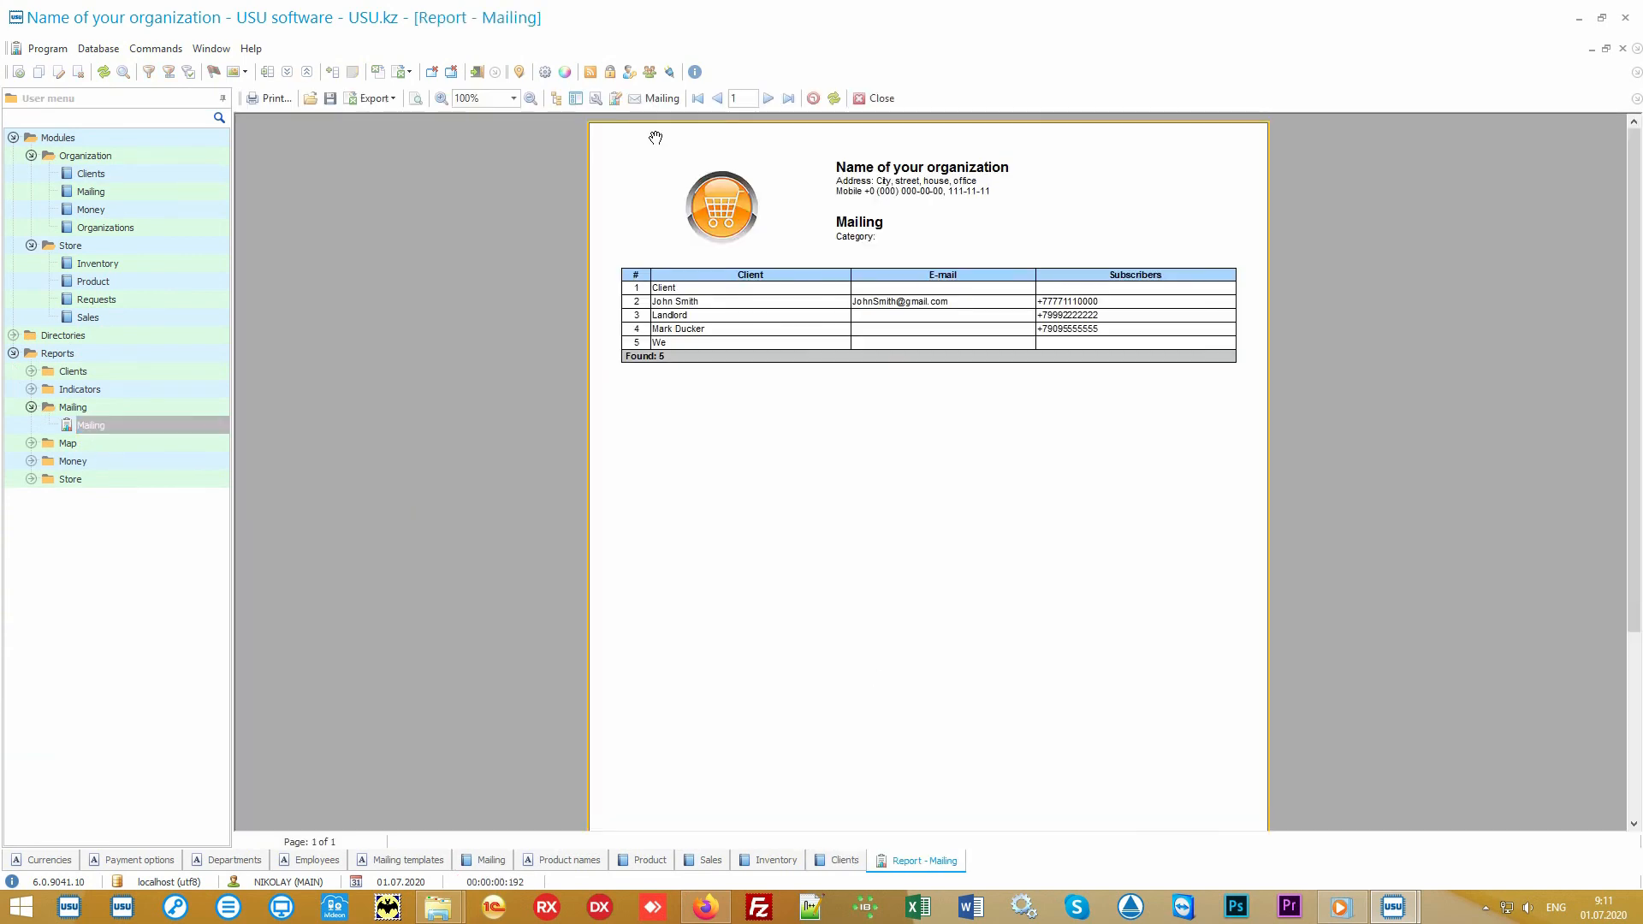
pyautogui.click(659, 98)
pyautogui.click(1106, 612)
# - Generate the Salary report from the Money reports for all employees with the preset dates, and return to the Clients module
pyautogui.click(176, 463)
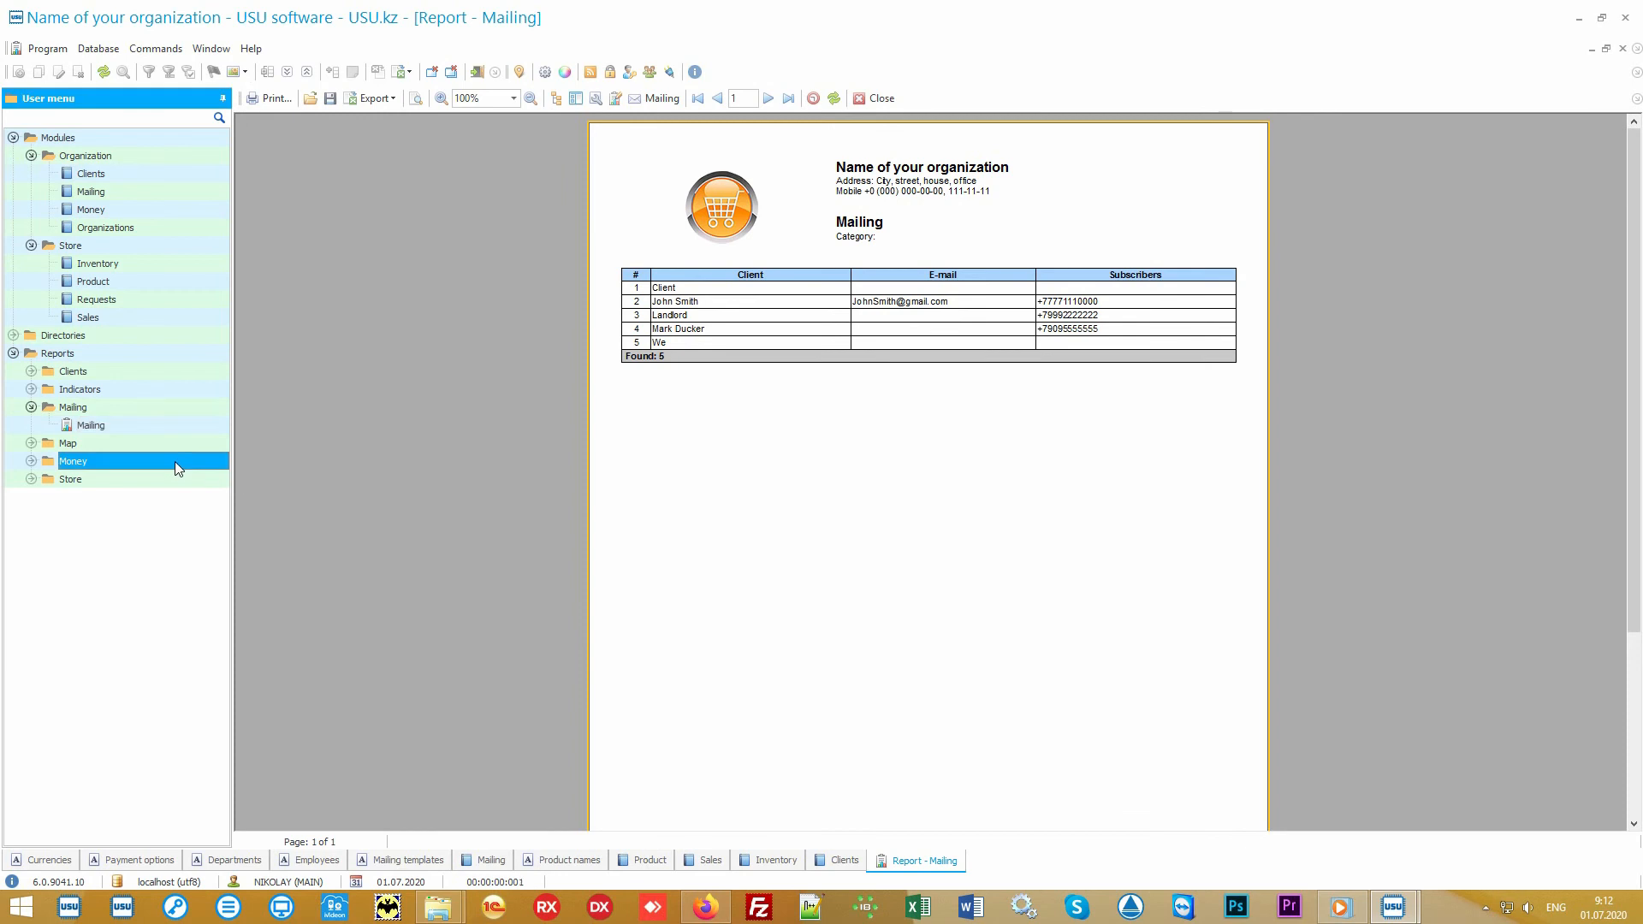
pyautogui.doubleClick(173, 460)
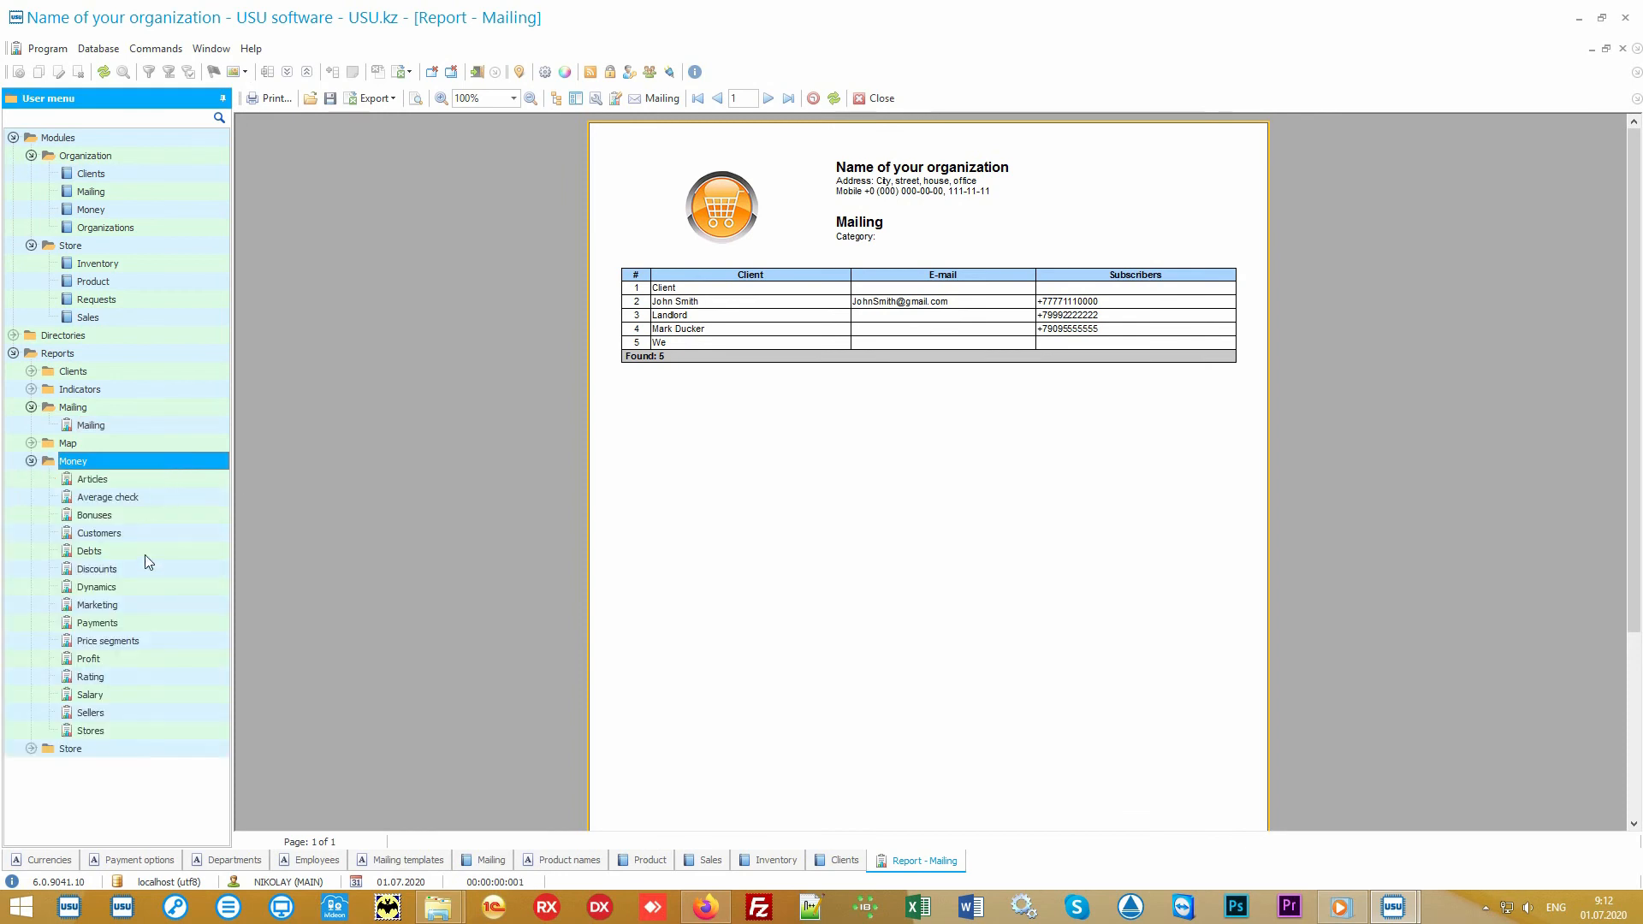
pyautogui.doubleClick(122, 694)
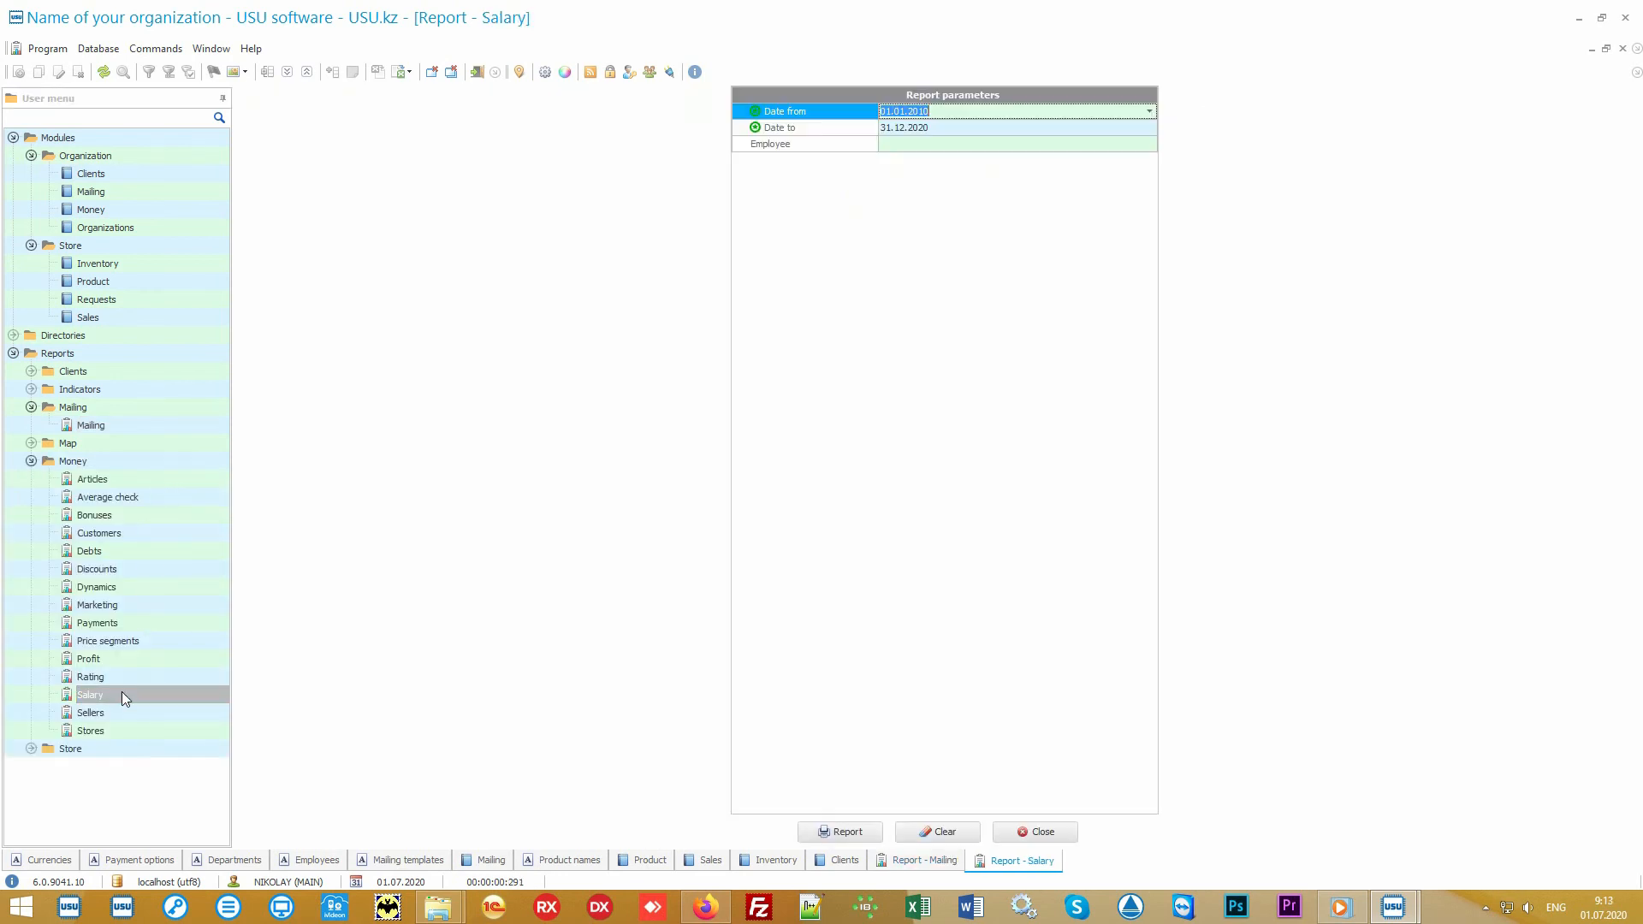
pyautogui.click(837, 833)
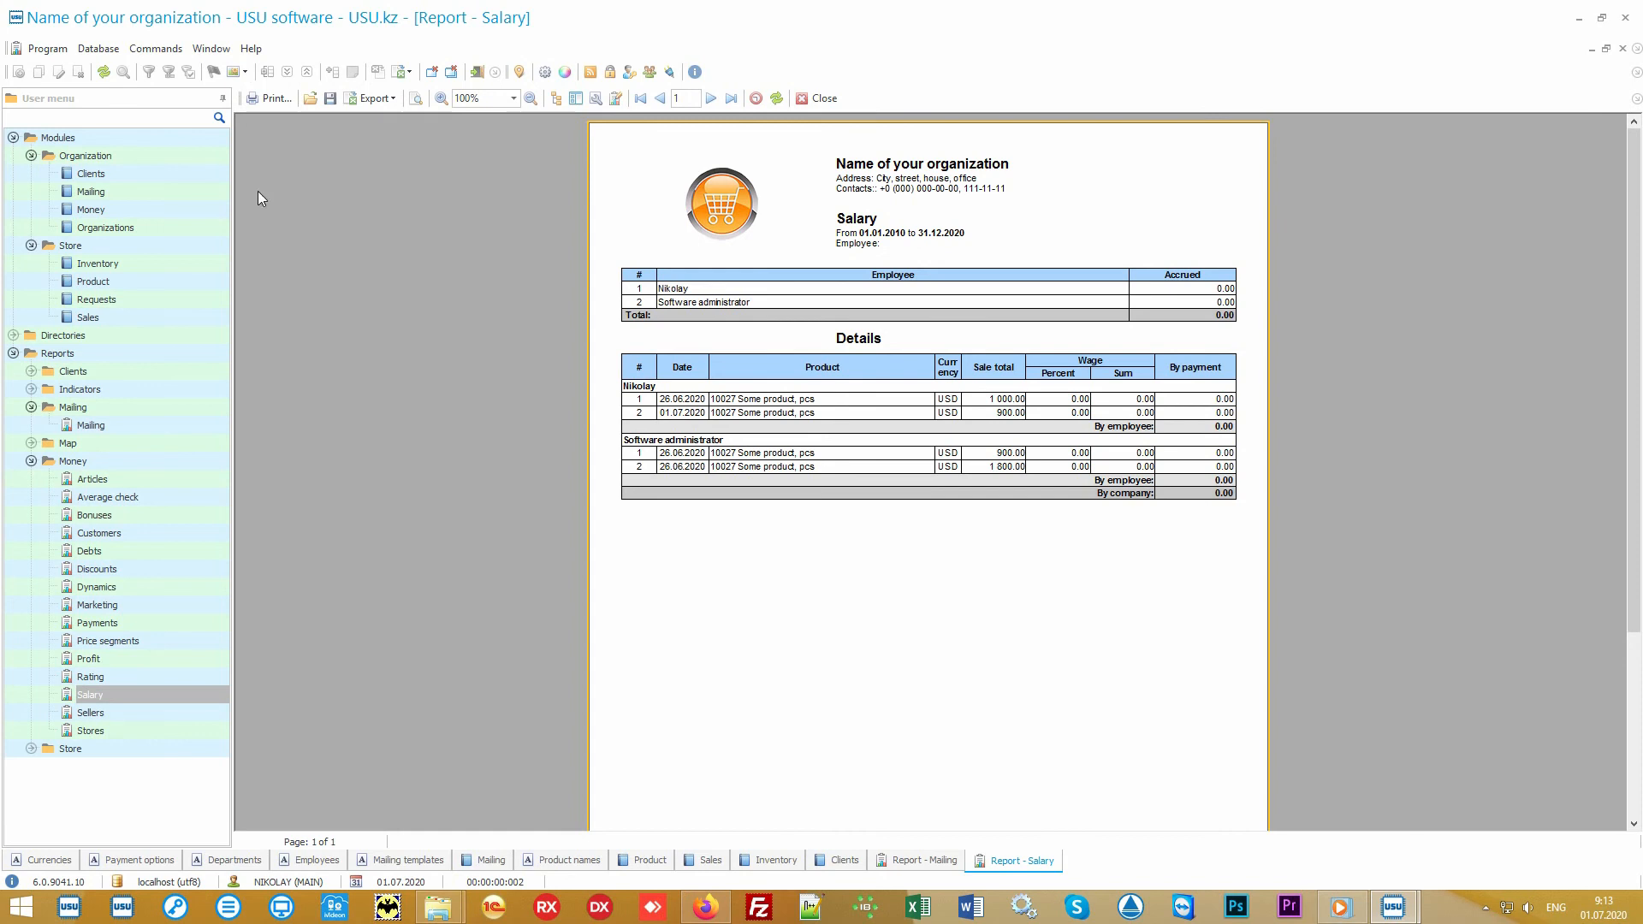
pyautogui.click(141, 175)
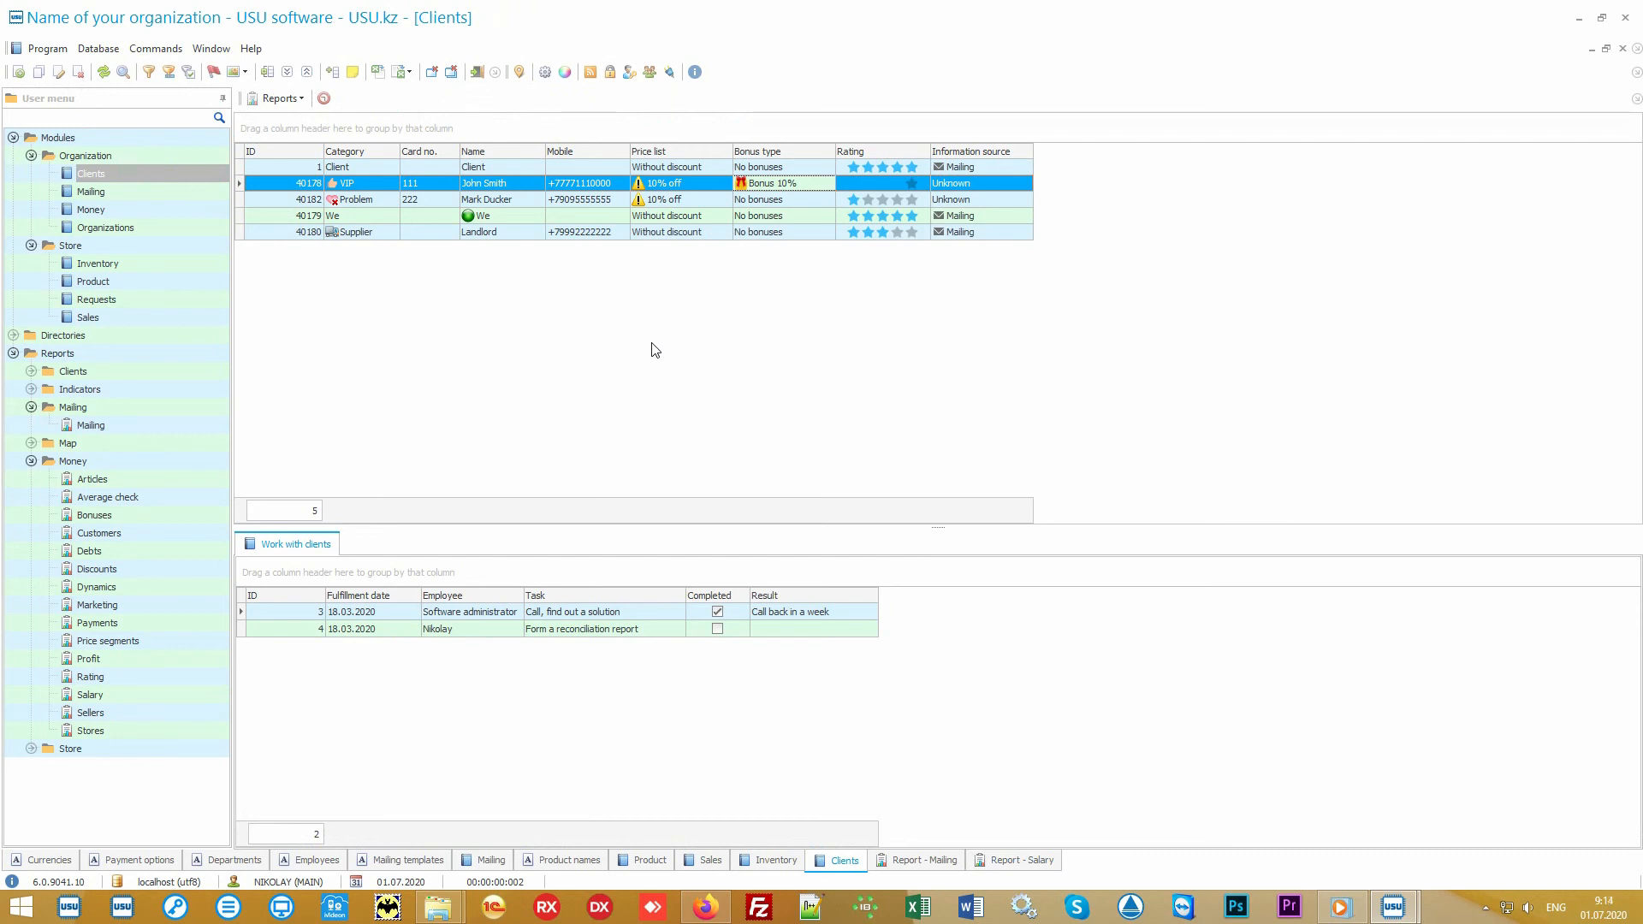
# - Collapse the Modules group and the Mailing and Money report groups in the navigation tree
pyautogui.click(31, 139)
pyautogui.click(13, 138)
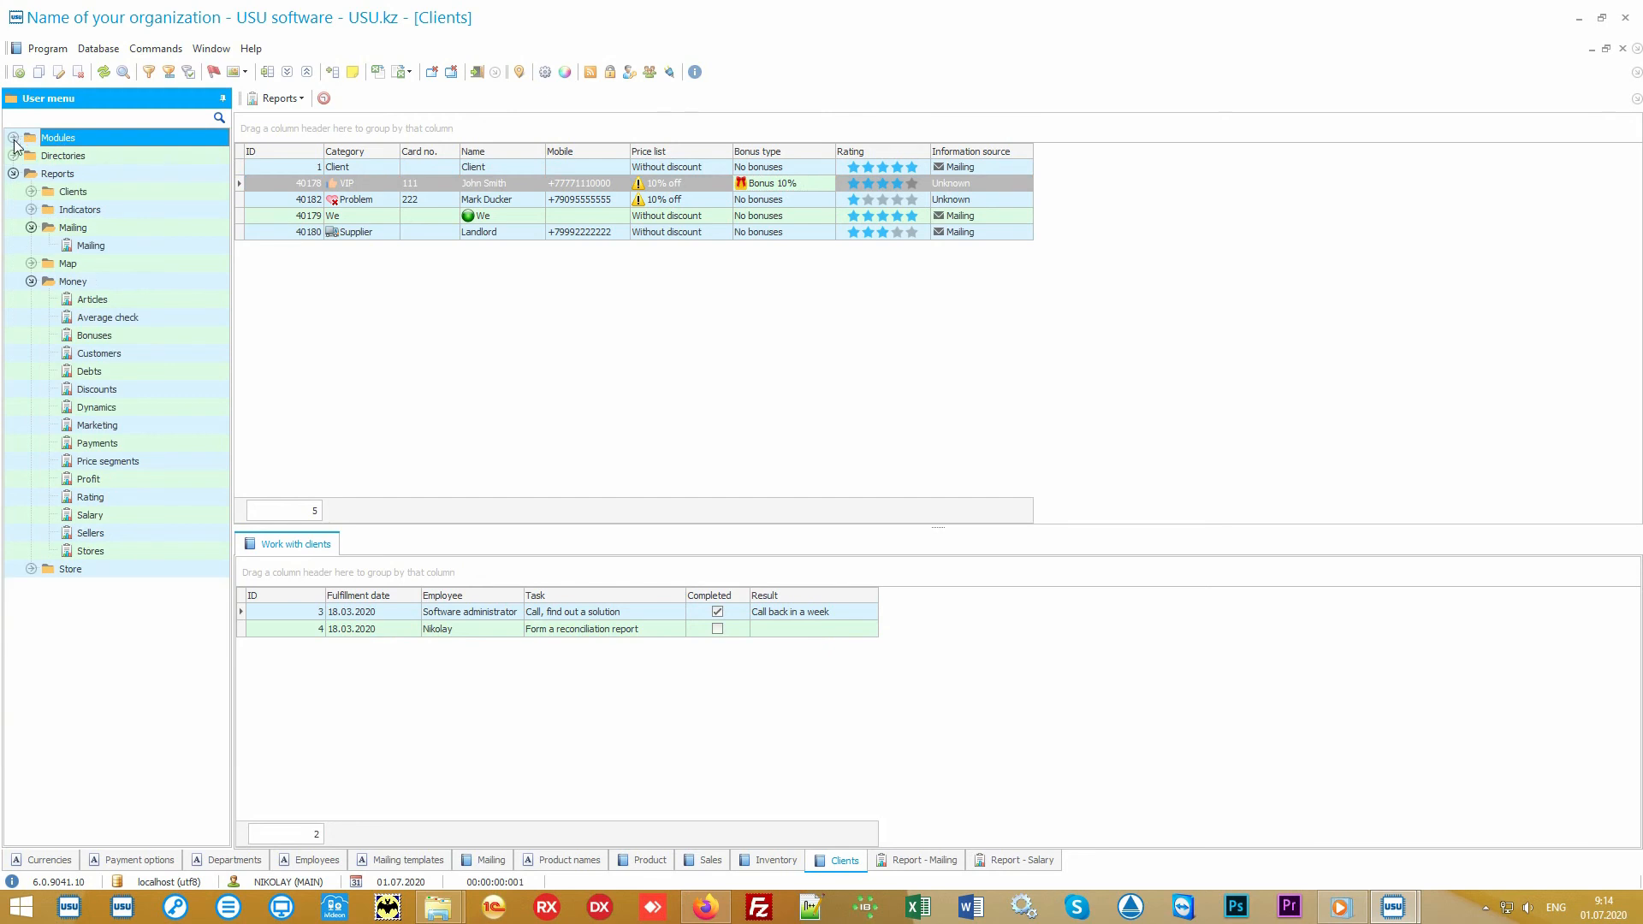
pyautogui.click(73, 228)
pyautogui.click(32, 227)
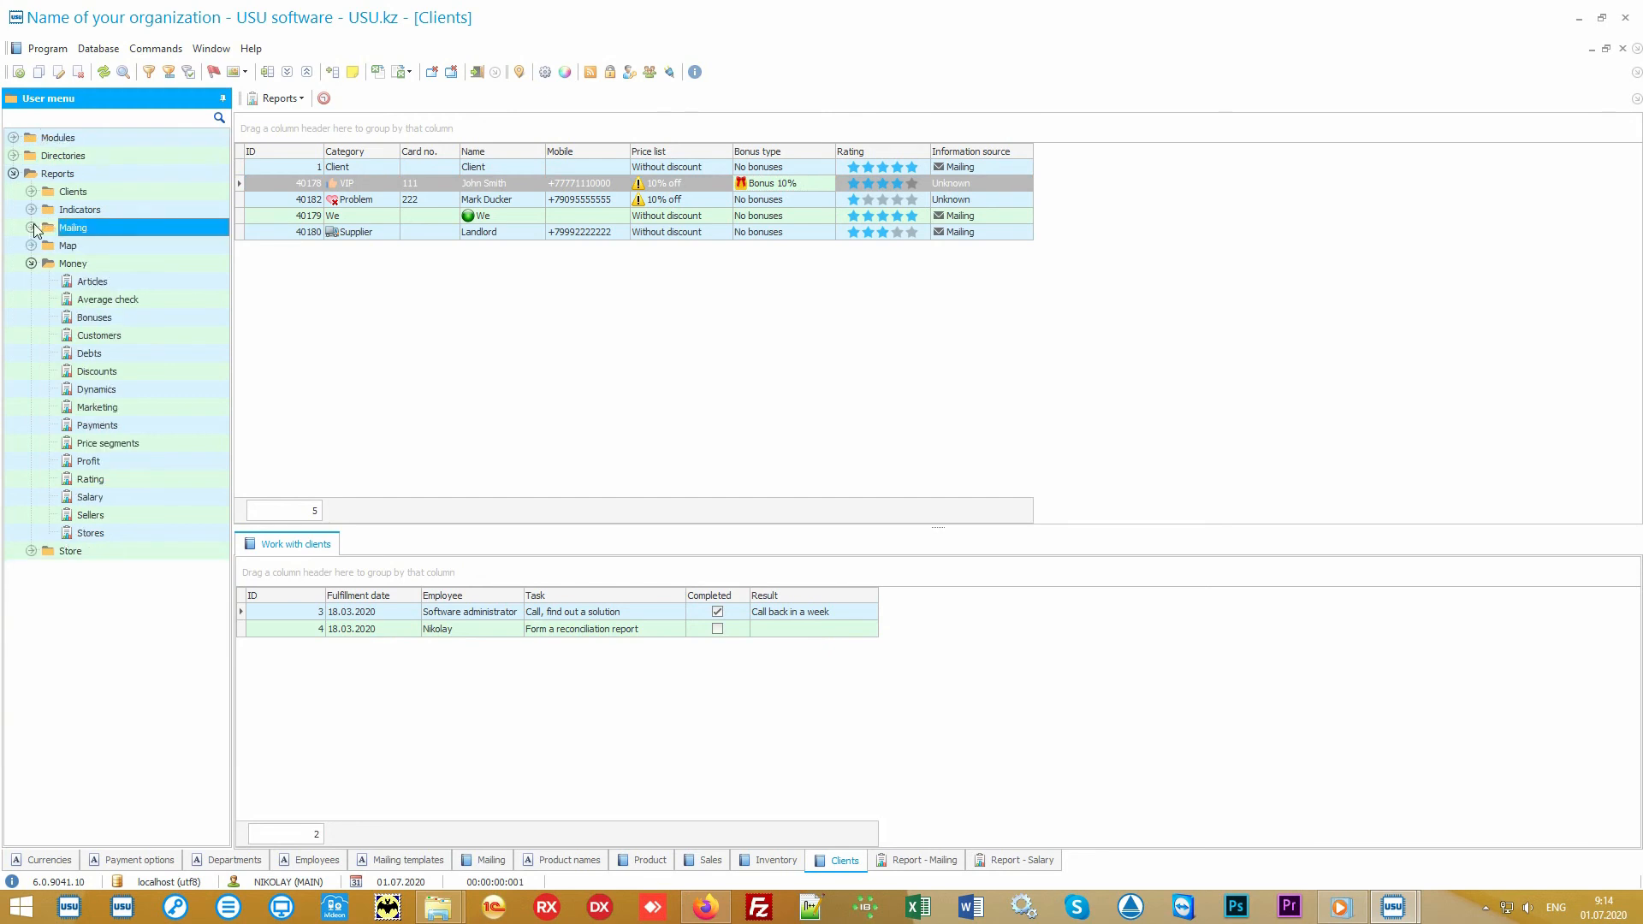
pyautogui.click(48, 265)
pyautogui.click(32, 265)
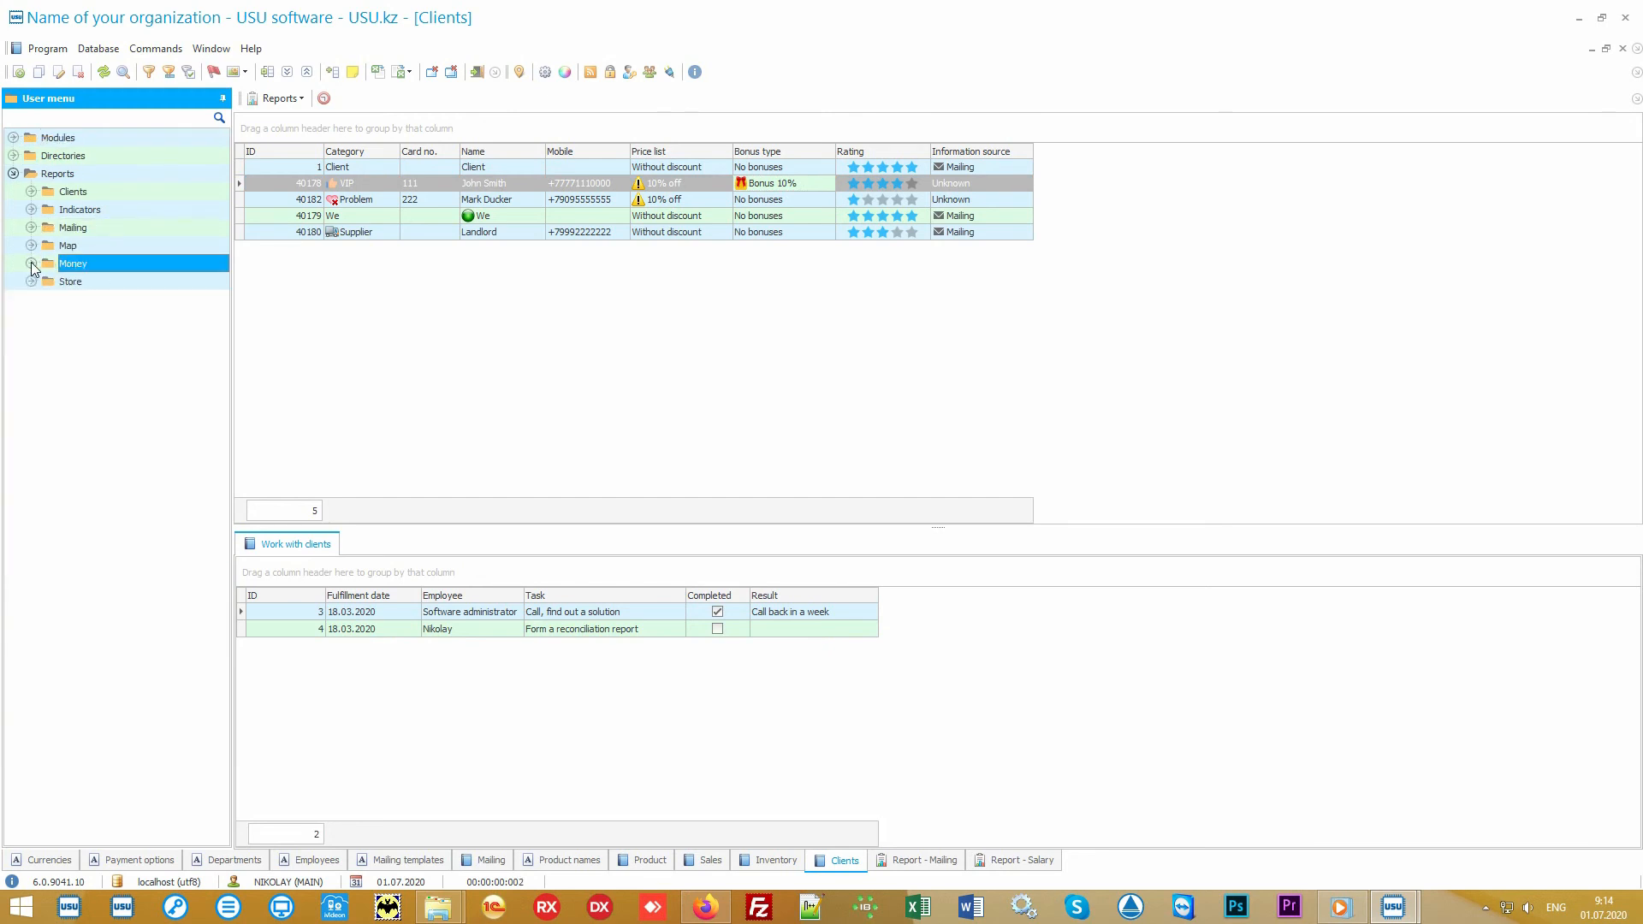
# - Generate the Popularity report from the Store reports with the preset date range
pyautogui.doubleClick(86, 282)
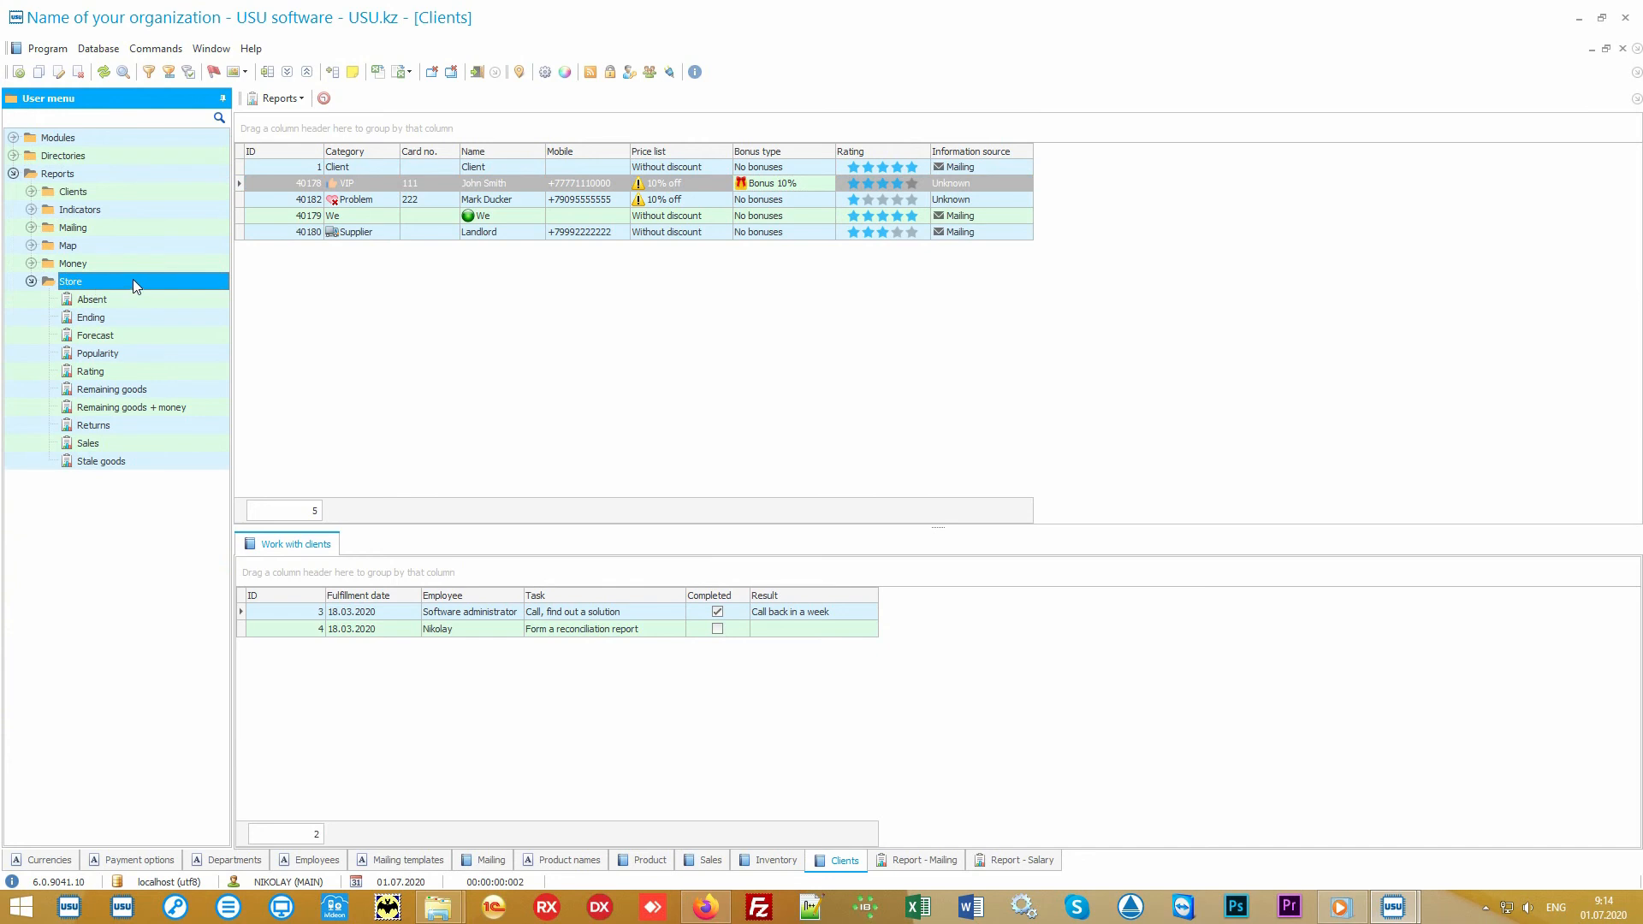
pyautogui.doubleClick(140, 351)
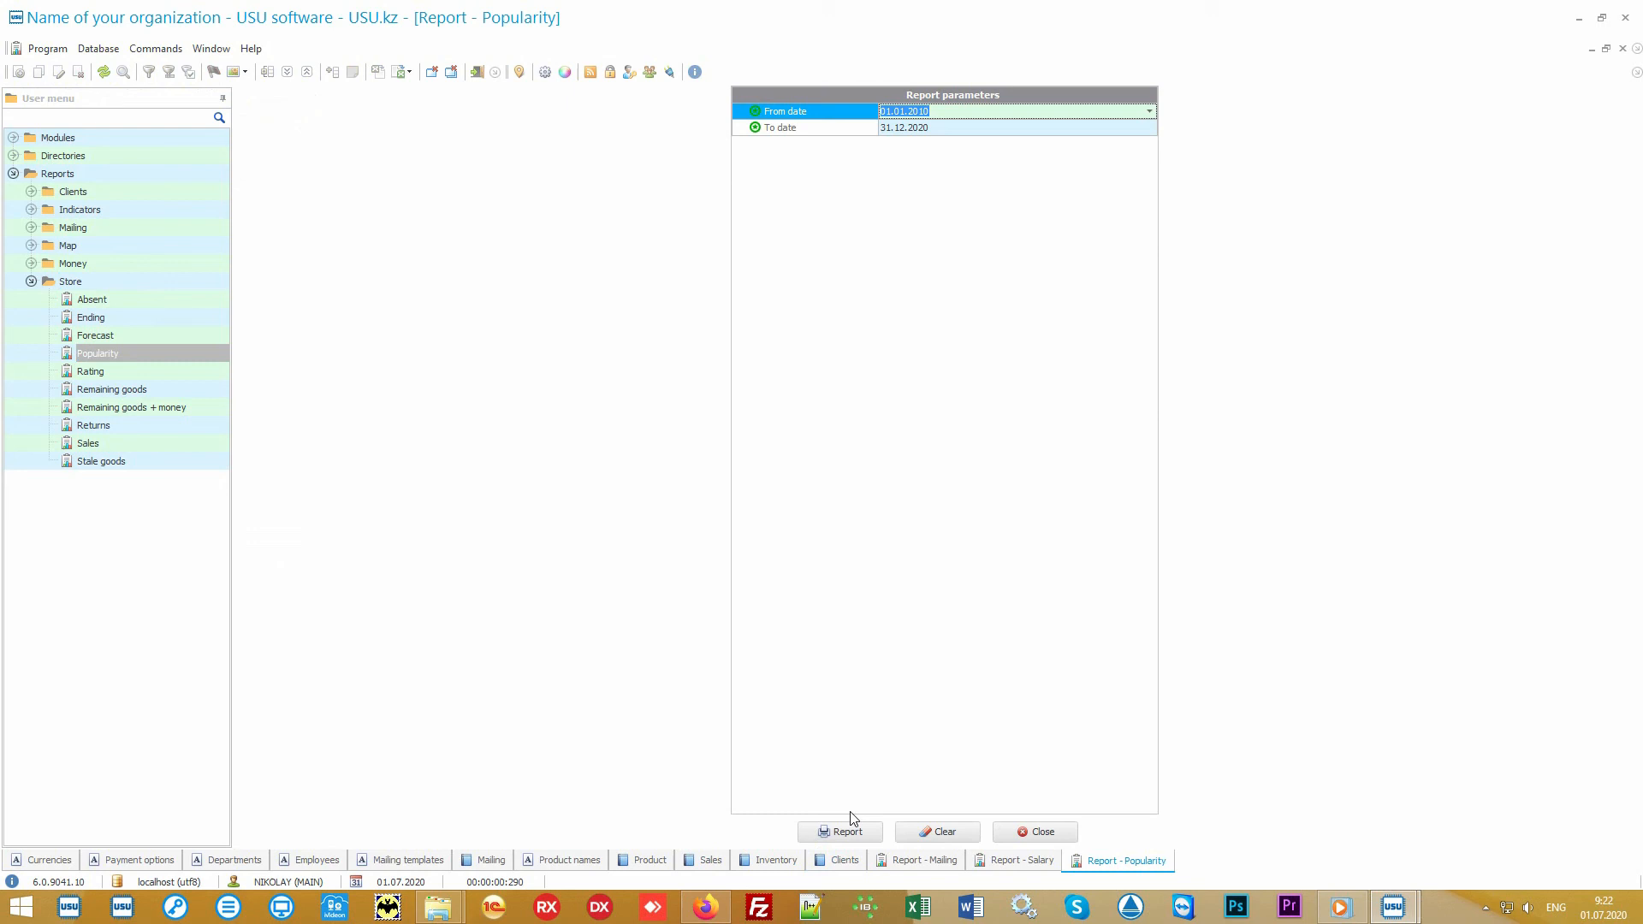
pyautogui.click(848, 831)
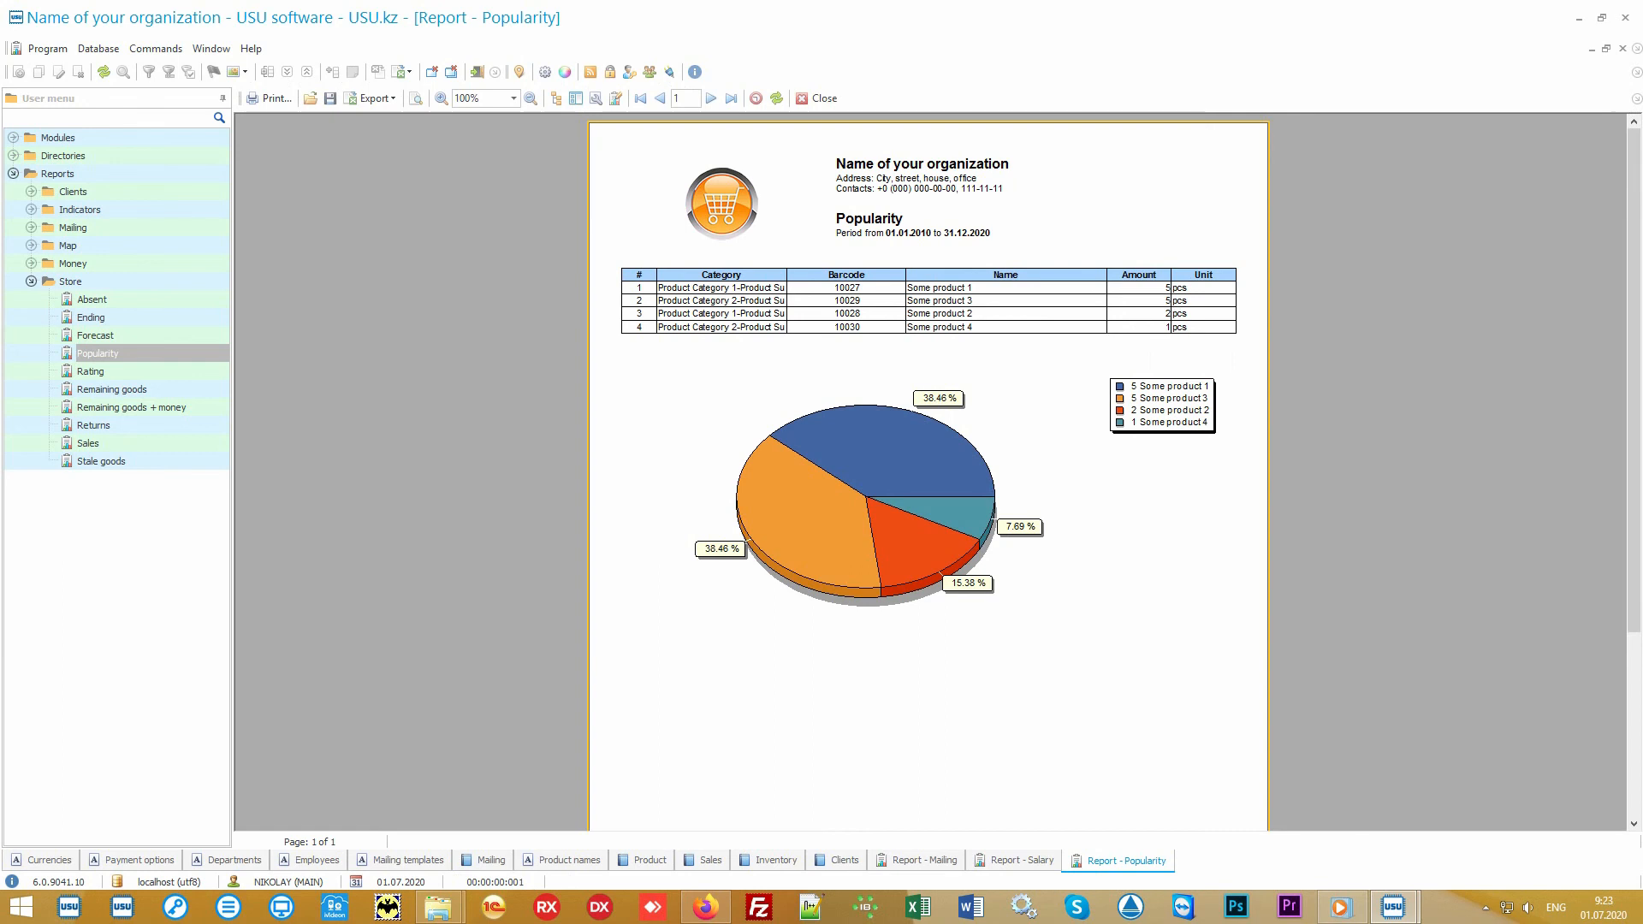
# - Generate the Store Rating report with the preset dates and compare its product ranking with the Popularity report
pyautogui.doubleClick(161, 372)
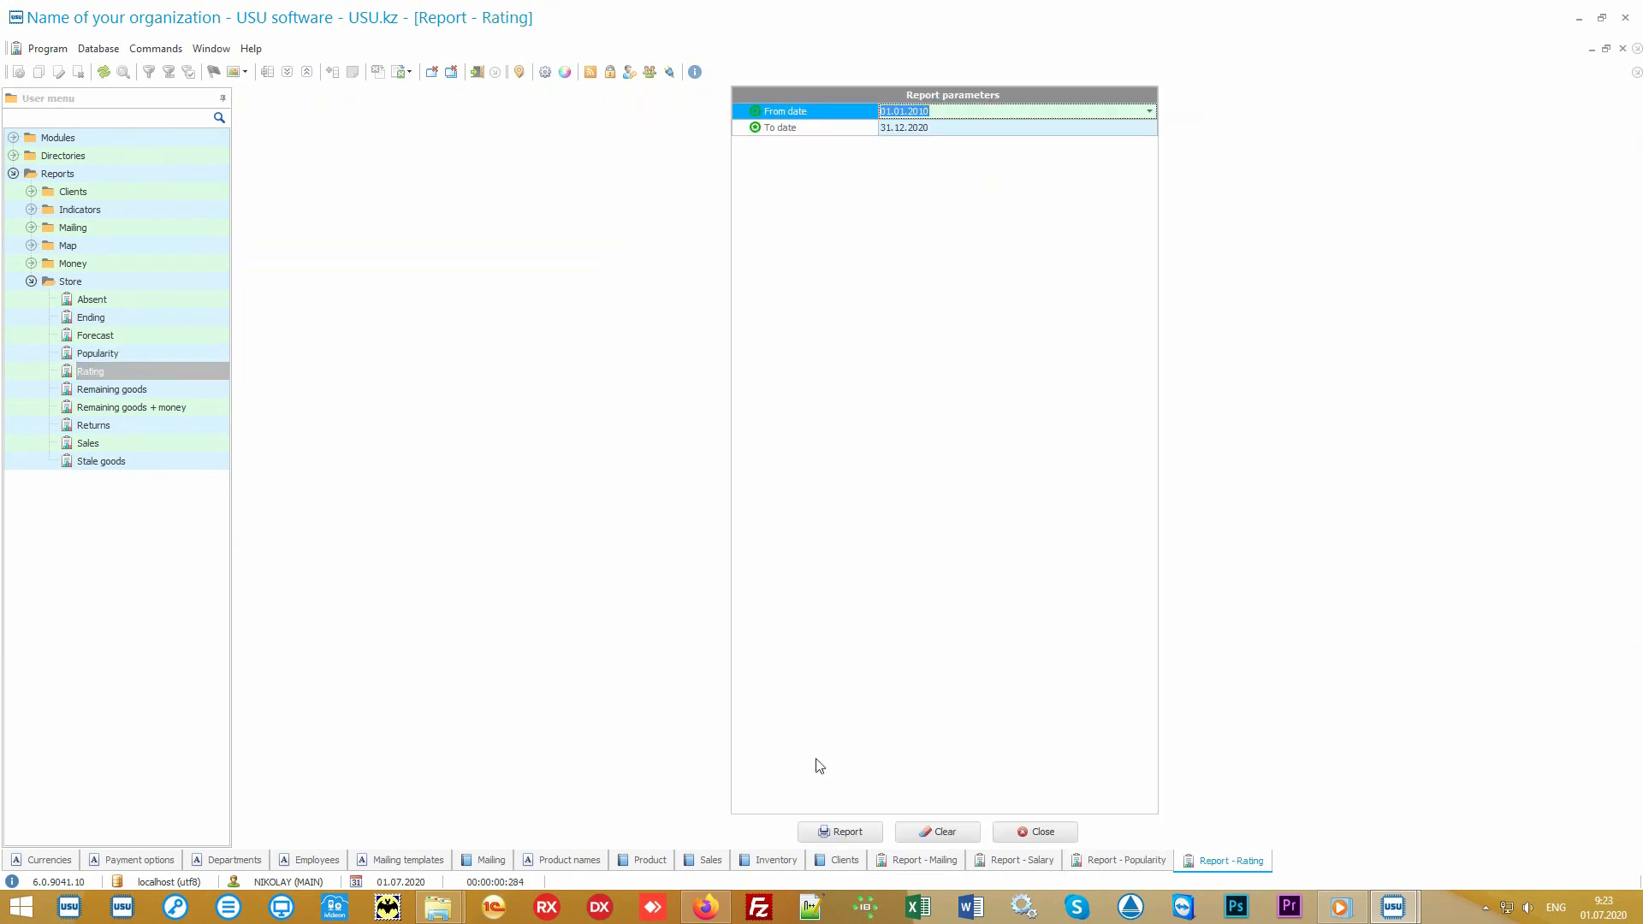
pyautogui.click(839, 832)
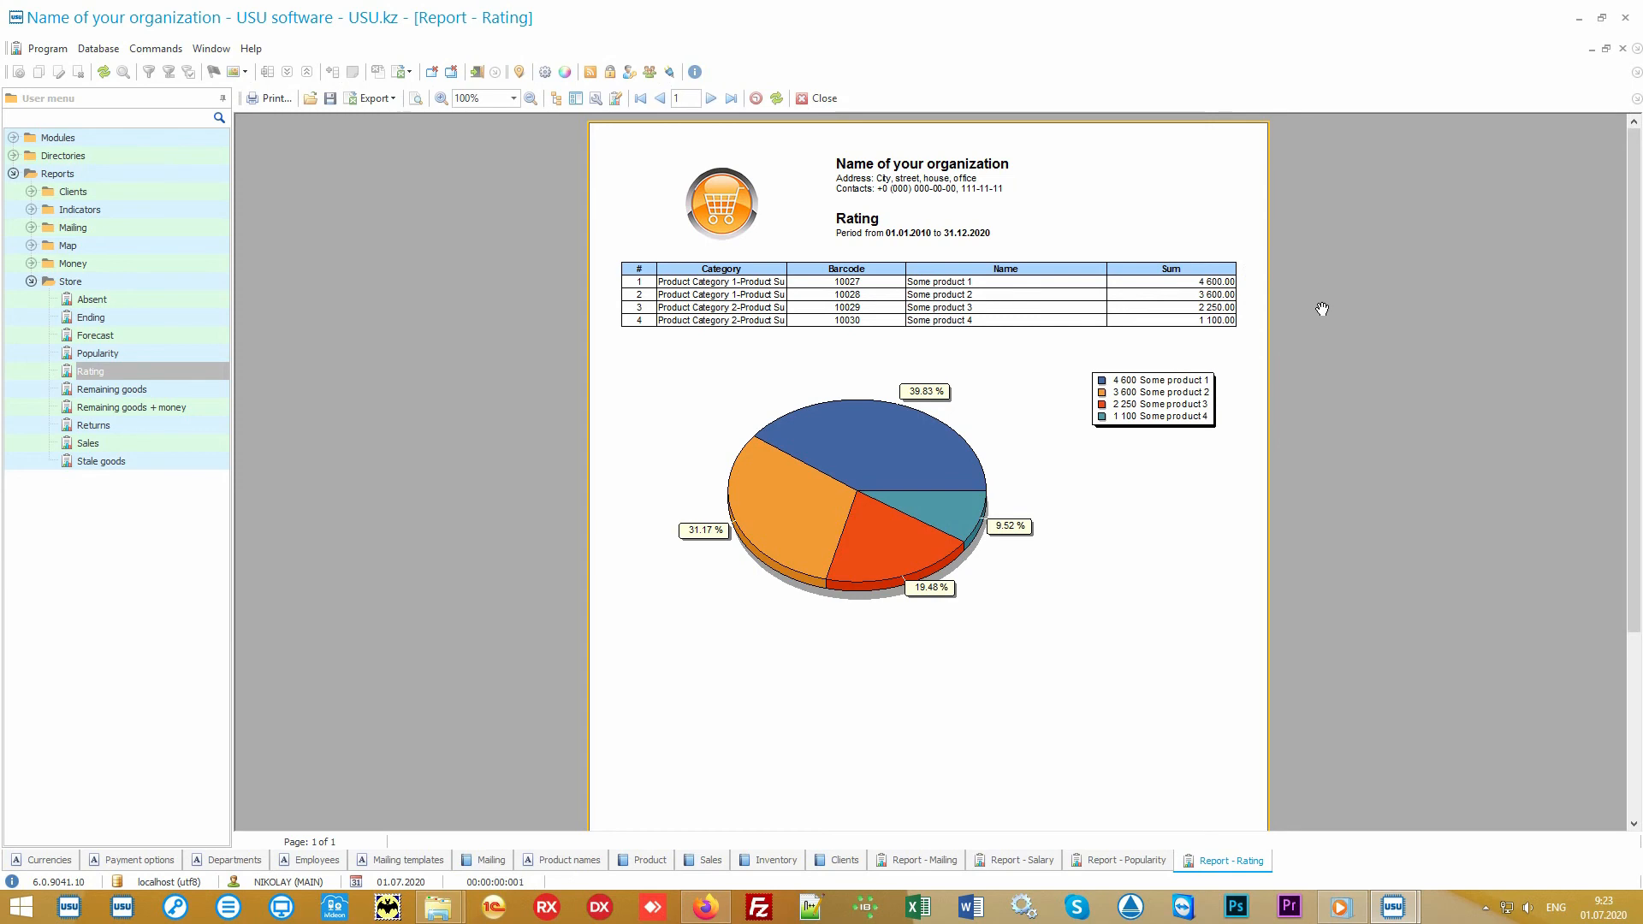
pyautogui.click(1116, 861)
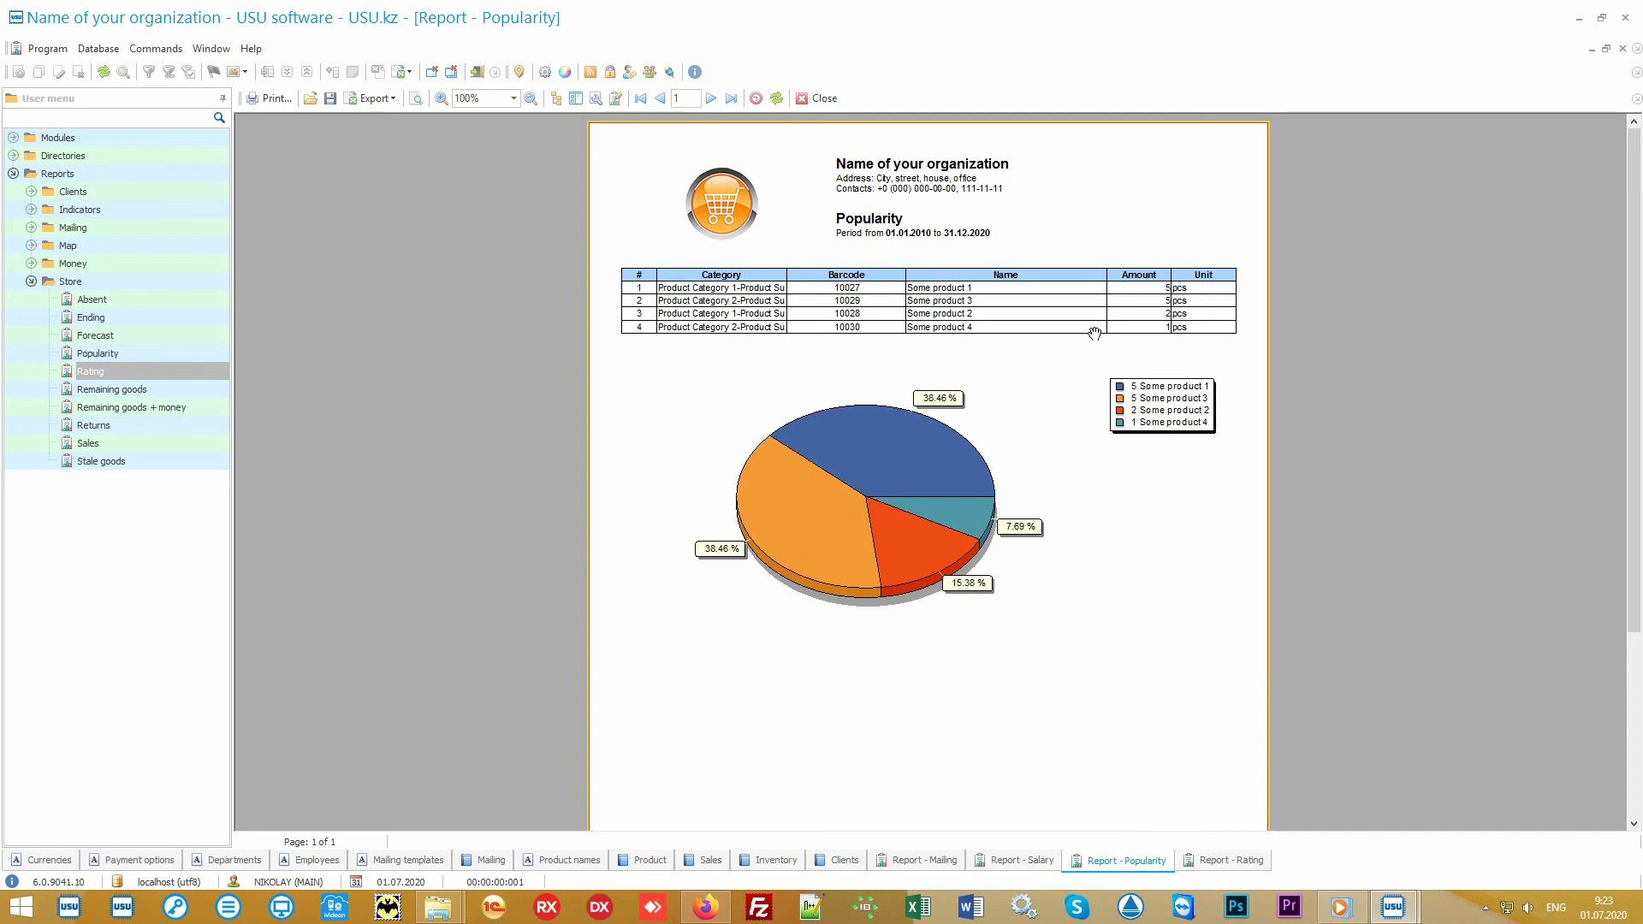
pyautogui.click(1205, 866)
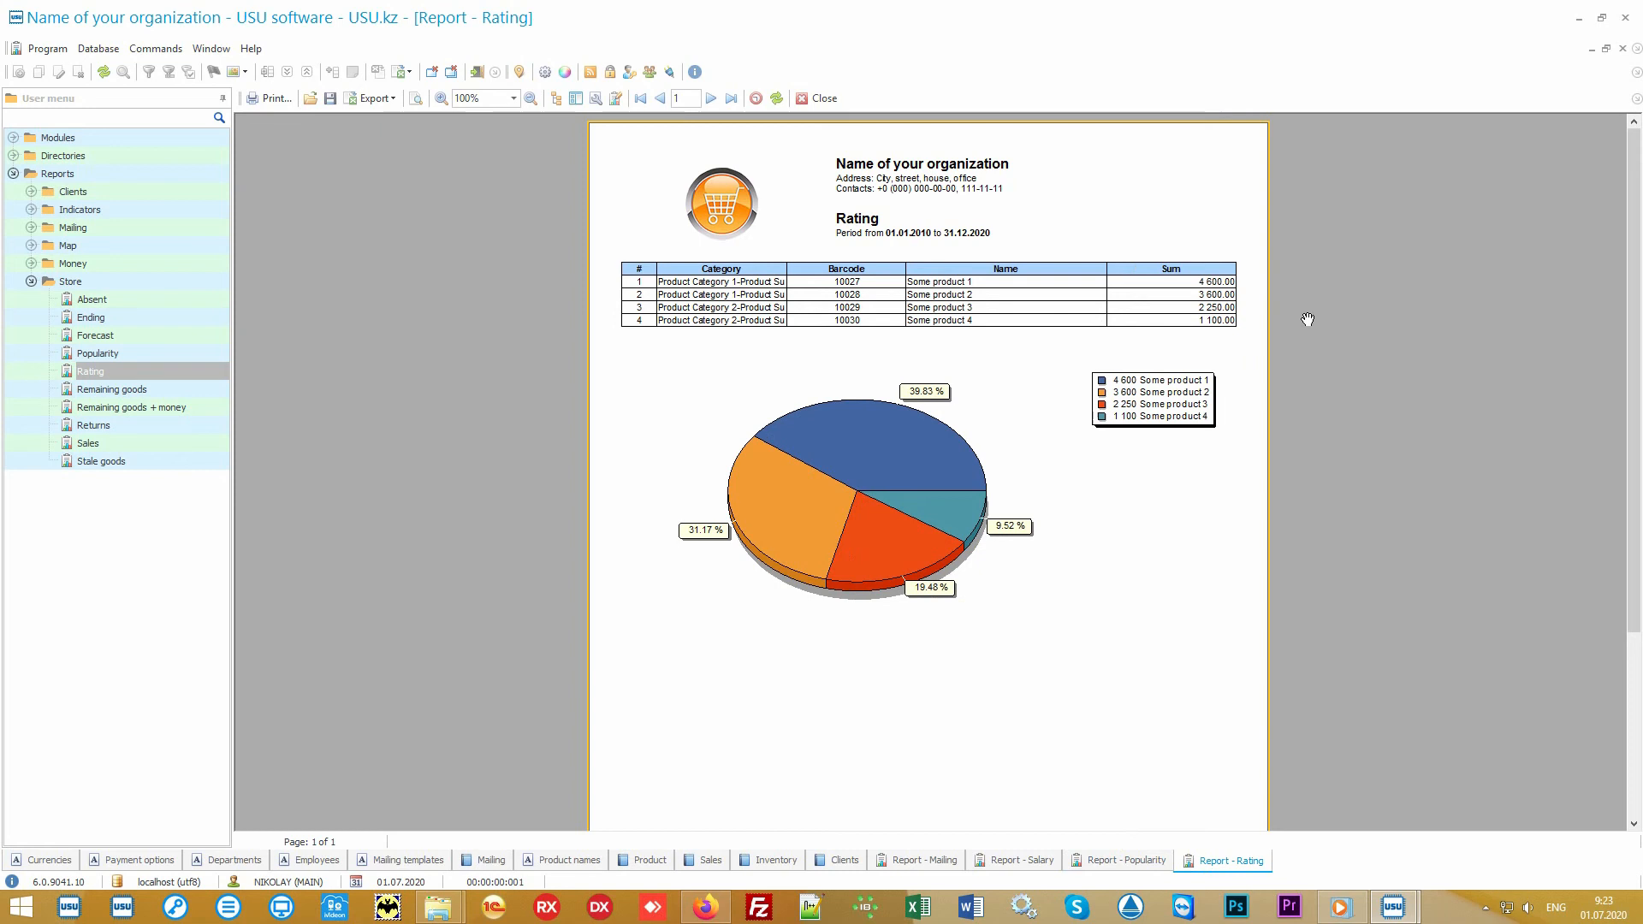
# - Generate the Store Sales report for all categories, stores and sellers with the preset dates
pyautogui.doubleClick(151, 442)
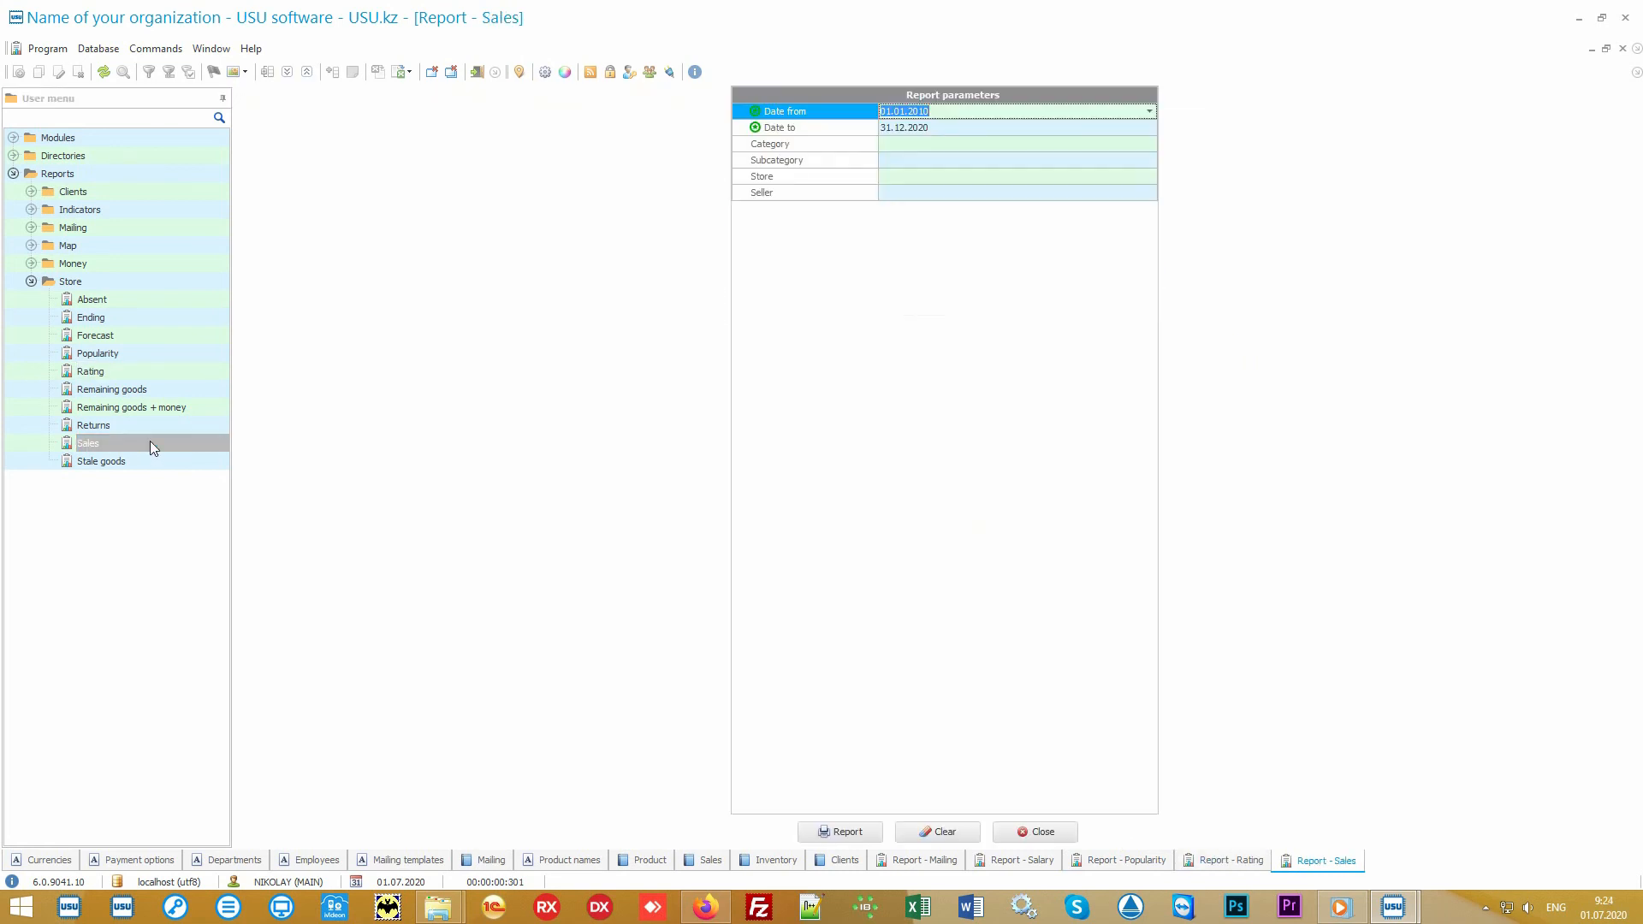
pyautogui.click(845, 830)
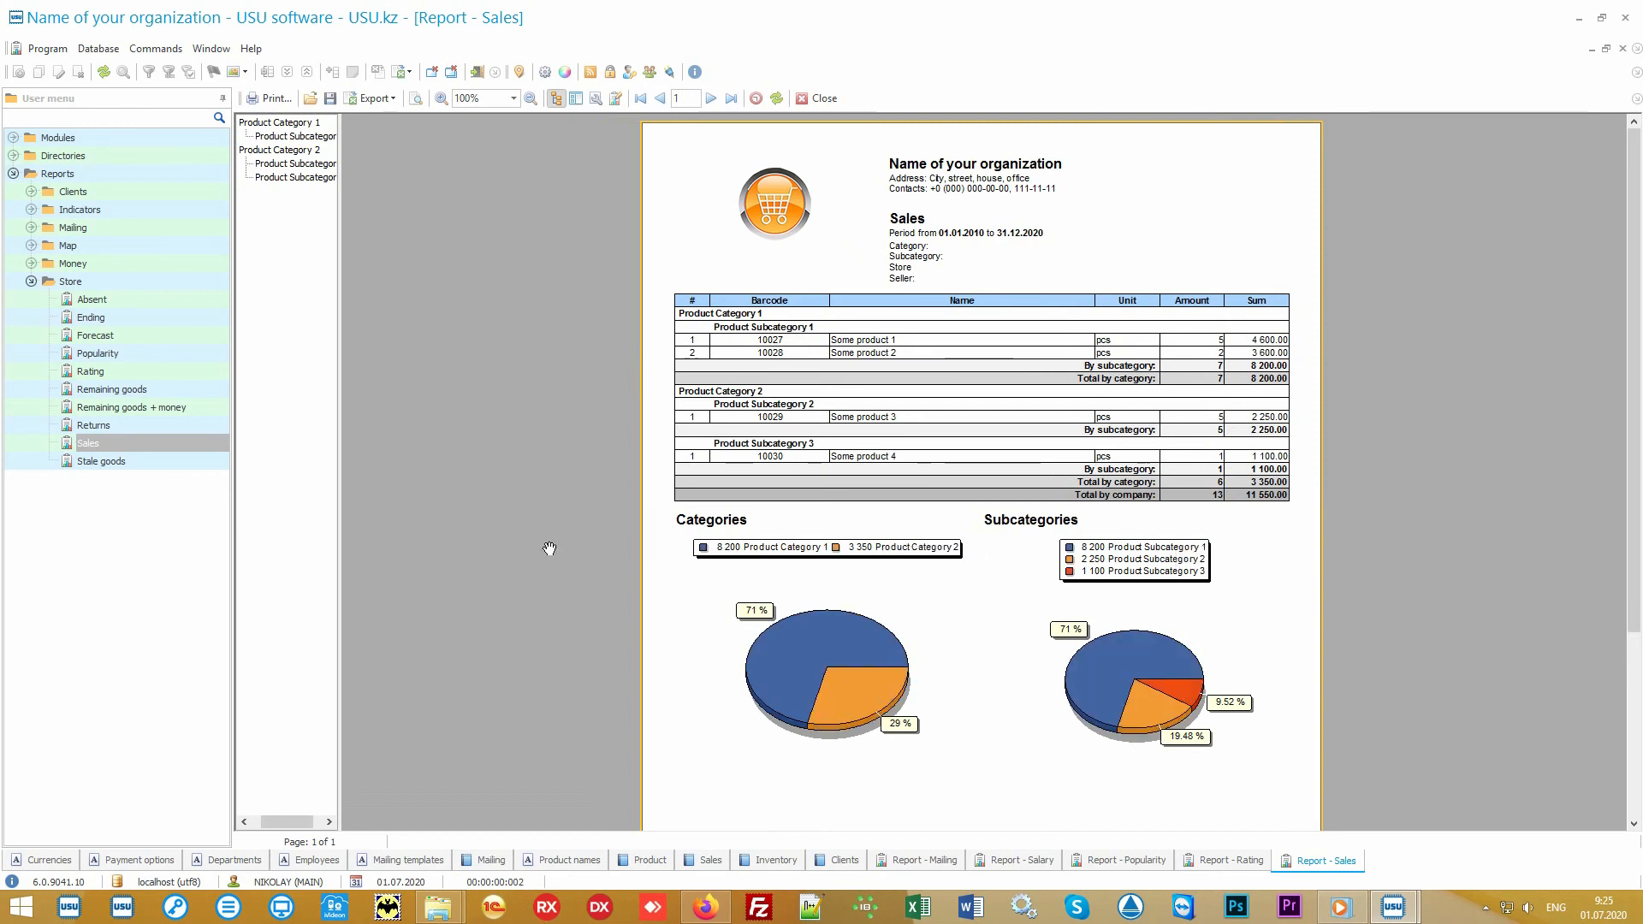
# - Generate the Store Sales report again for the period 01.07.2020 to 05.07.2020, leaving the category, subcategory, store and seller filters empty
pyautogui.doubleClick(167, 438)
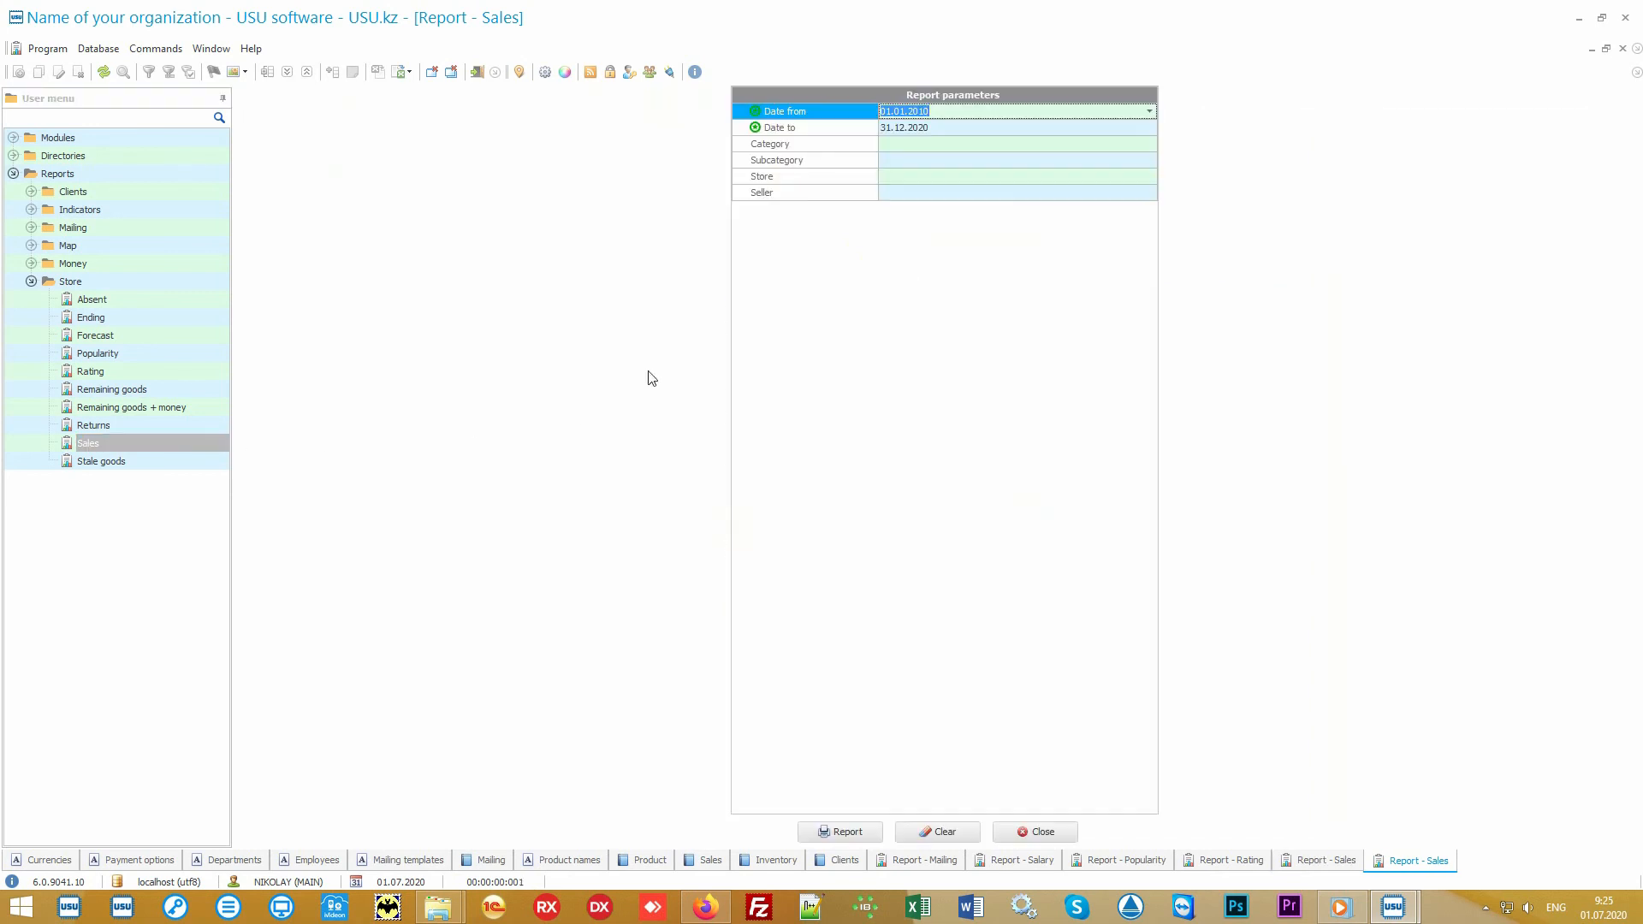
pyautogui.press('Delete')
pyautogui.press('Tab')
pyautogui.press('Delete')
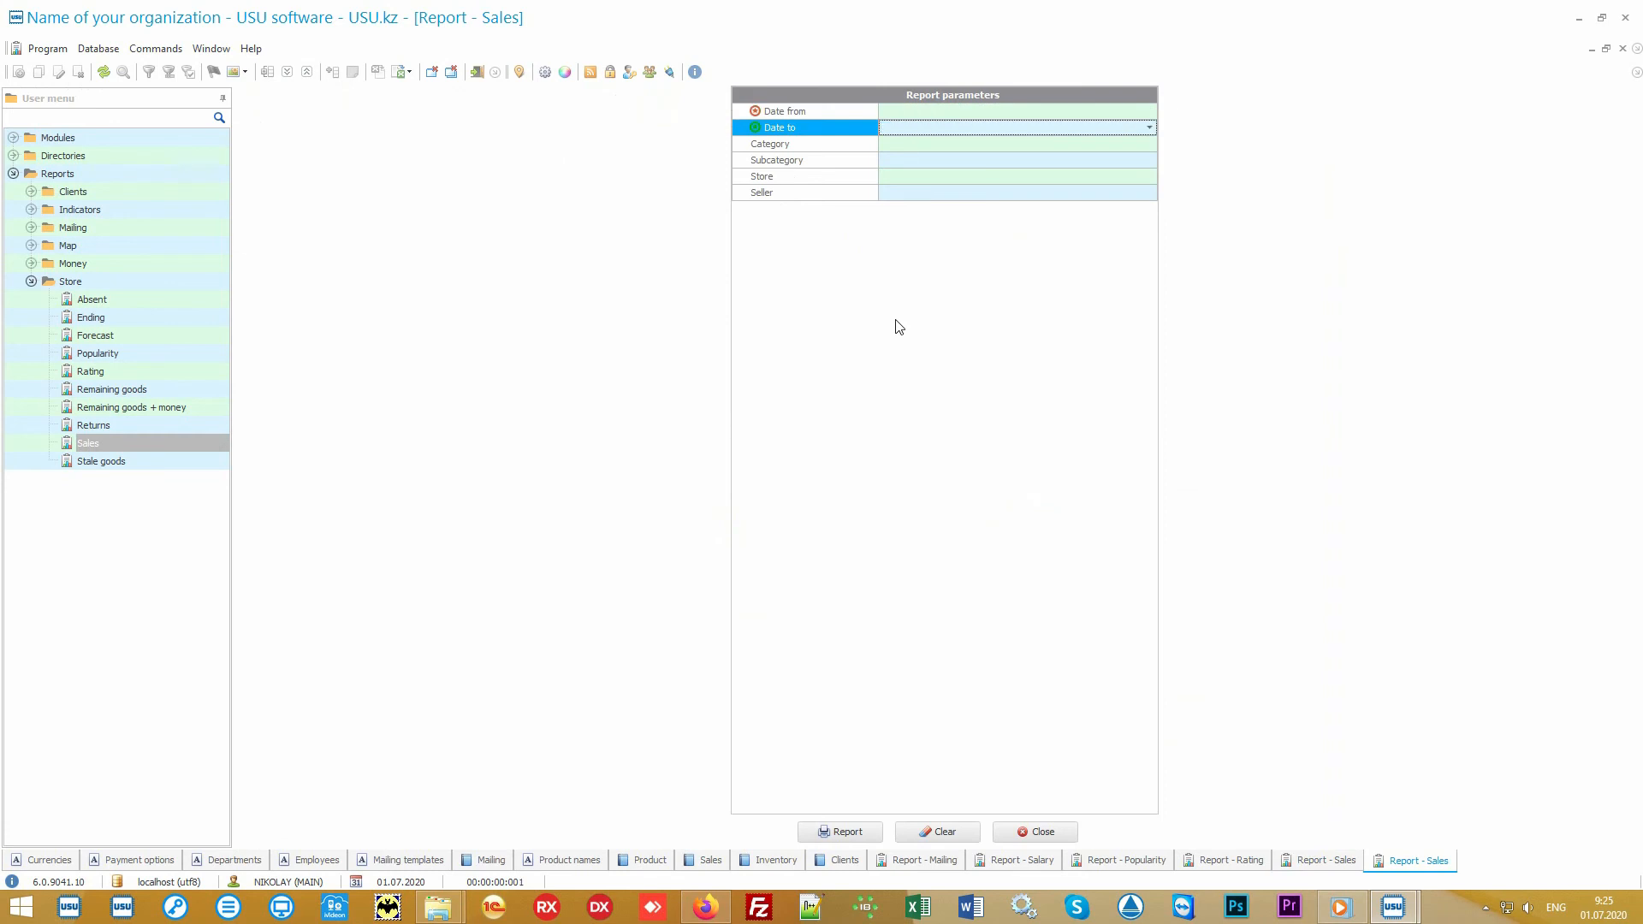
pyautogui.hotkey('shift', 'Tab')
pyautogui.click(1150, 112)
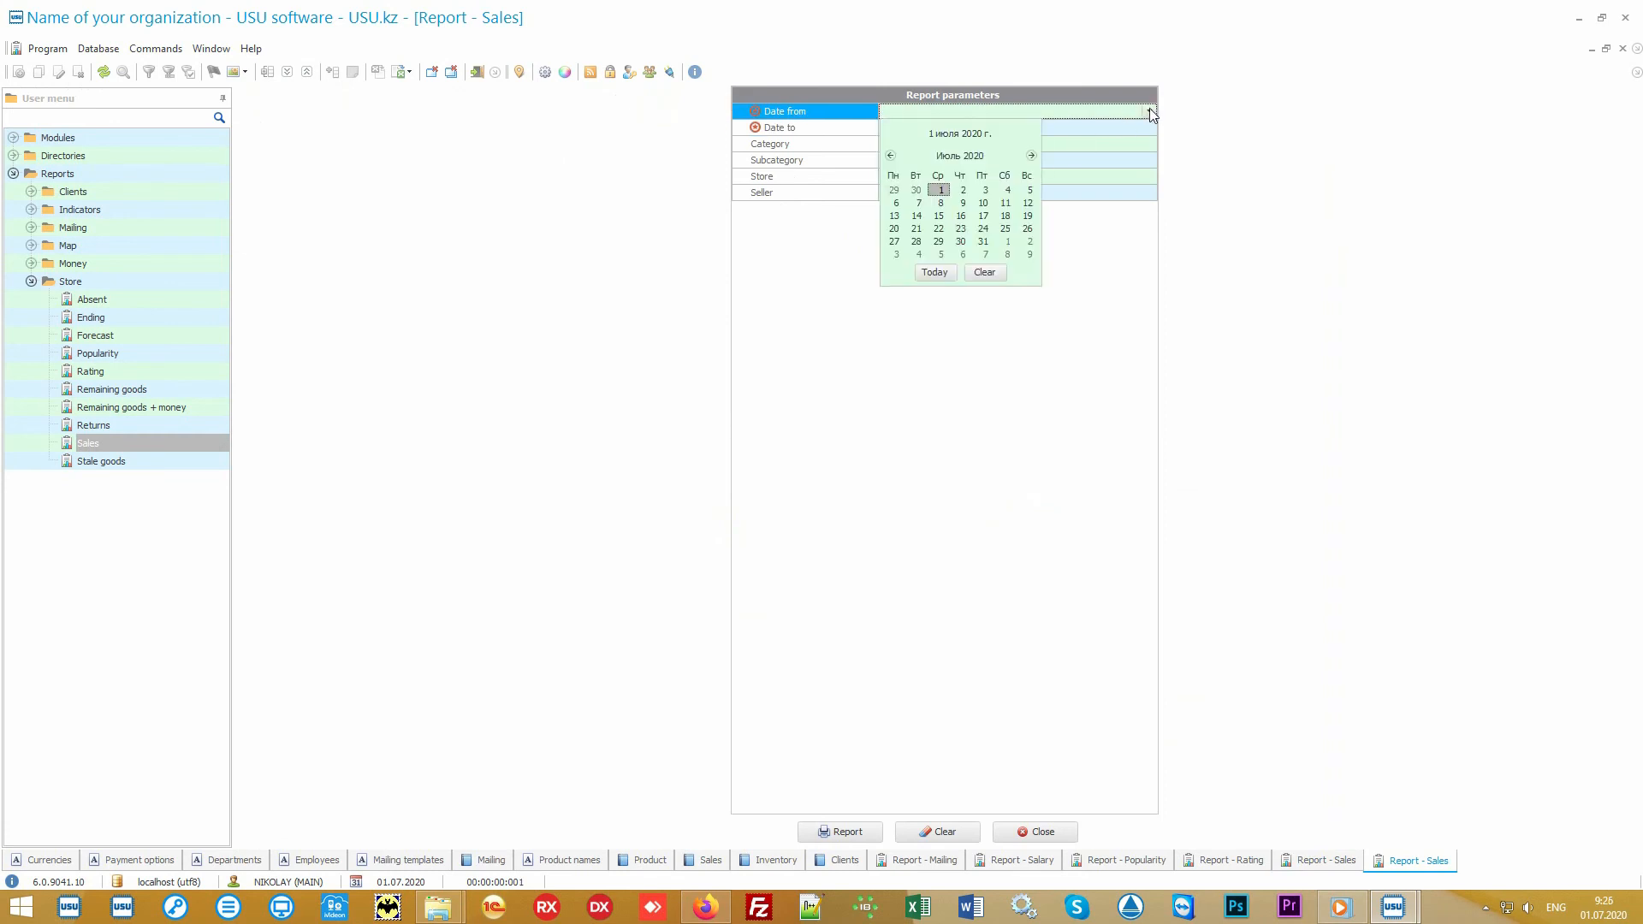
pyautogui.click(935, 273)
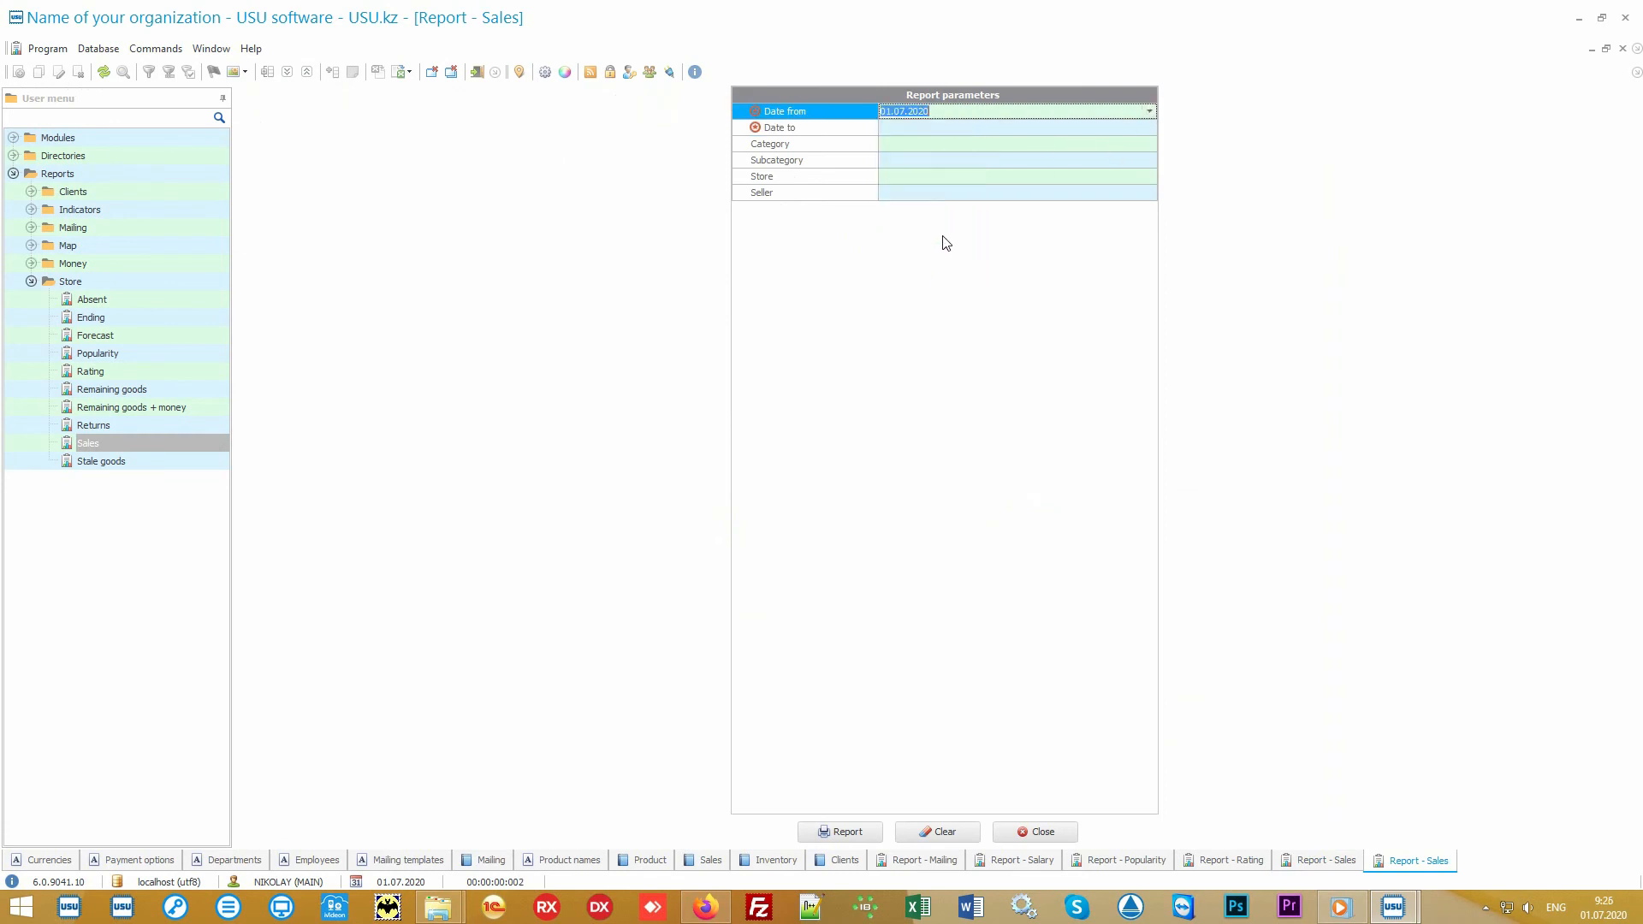
pyautogui.click(934, 128)
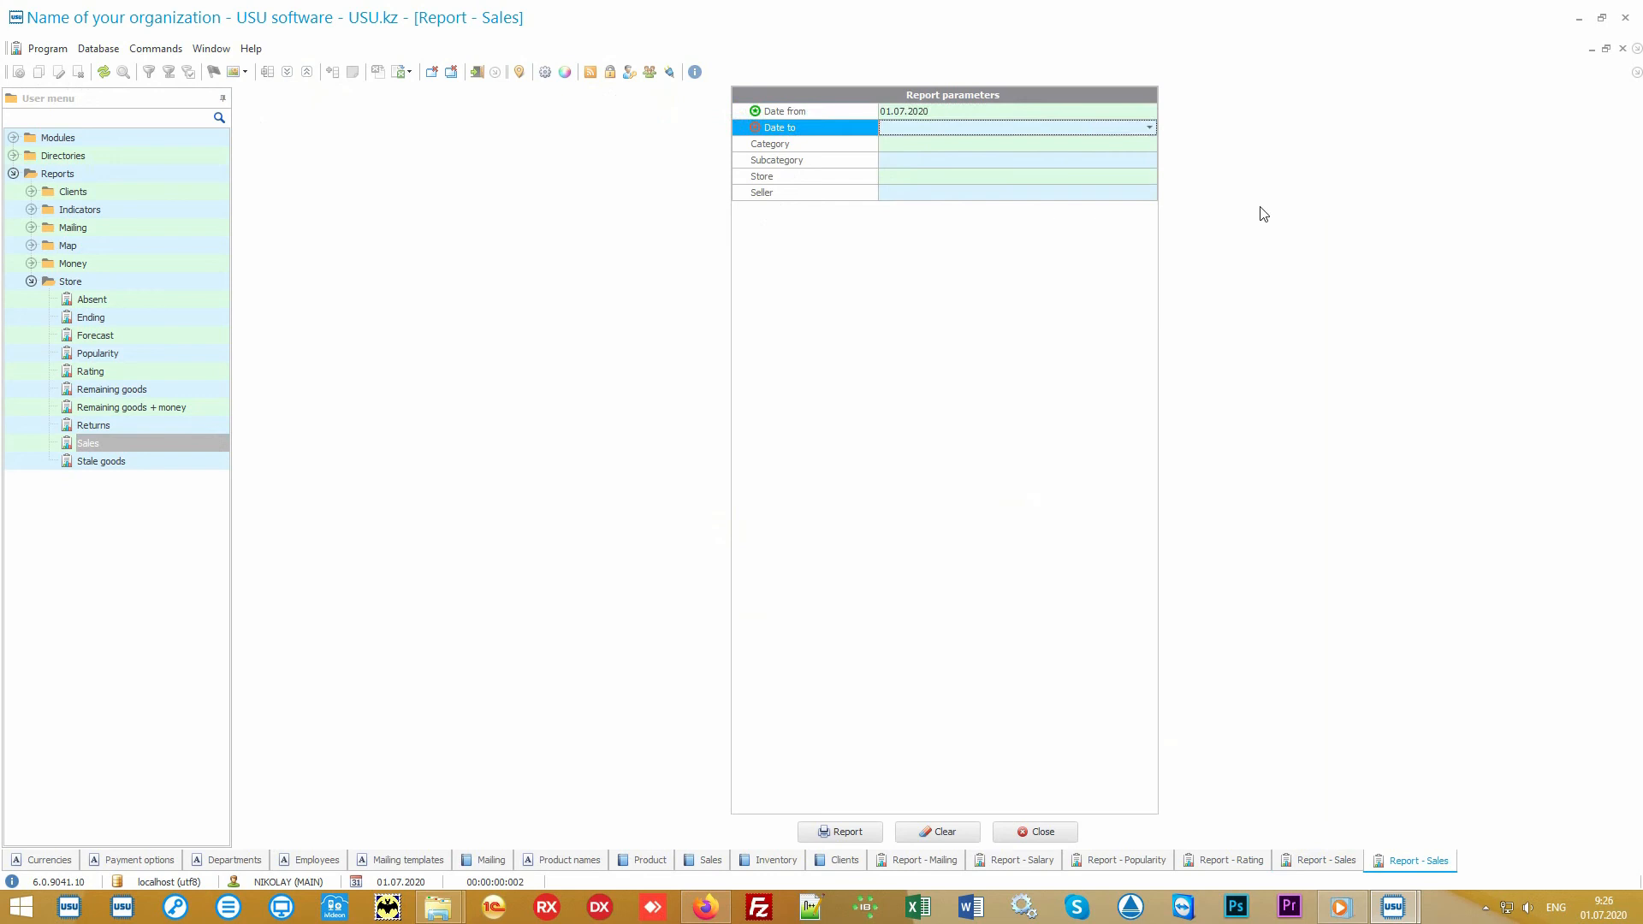
pyautogui.write('05.07.2020')
pyautogui.press('Tab')
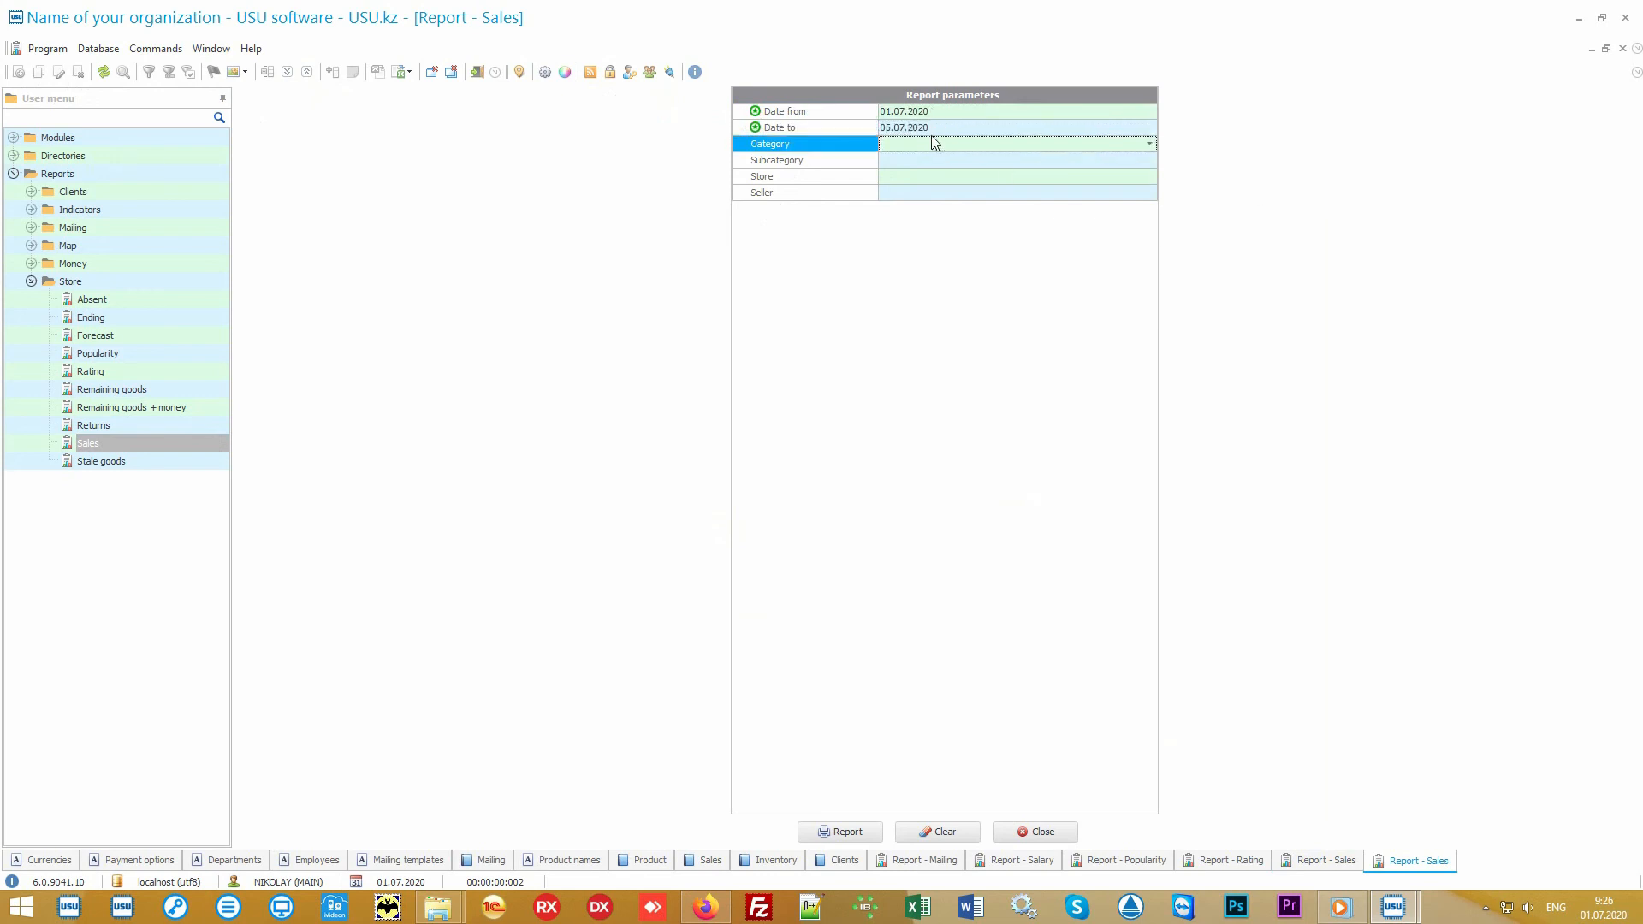
pyautogui.click(857, 839)
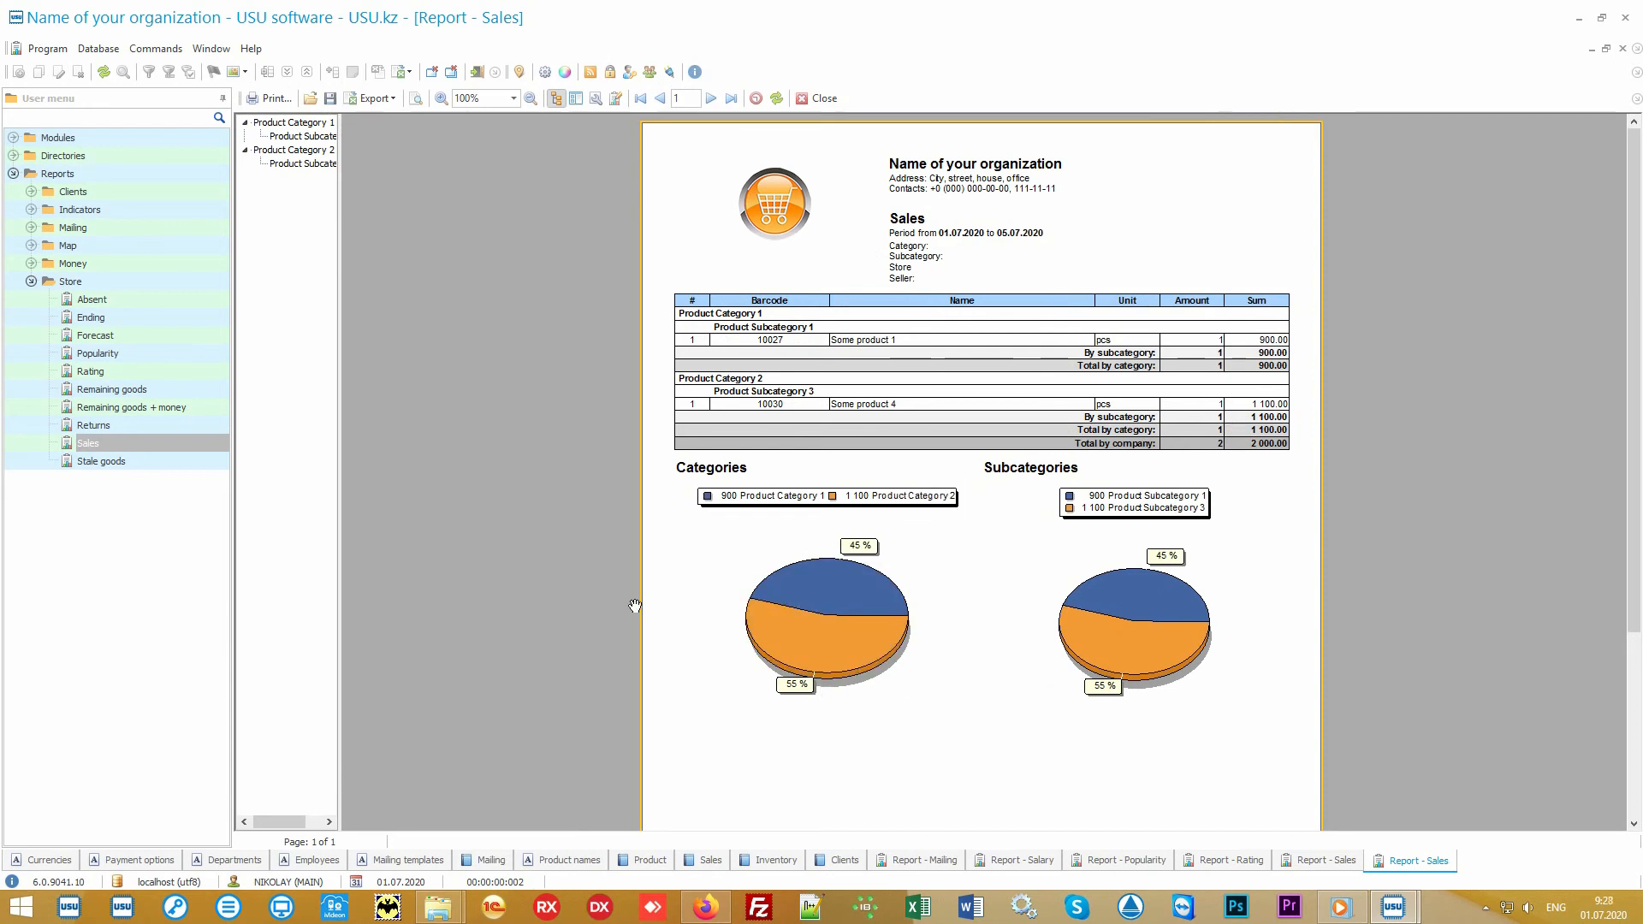
# - Go through the Store reports in the navigation tree one by one, from Absent down to Stale goods
pyautogui.click(129, 290)
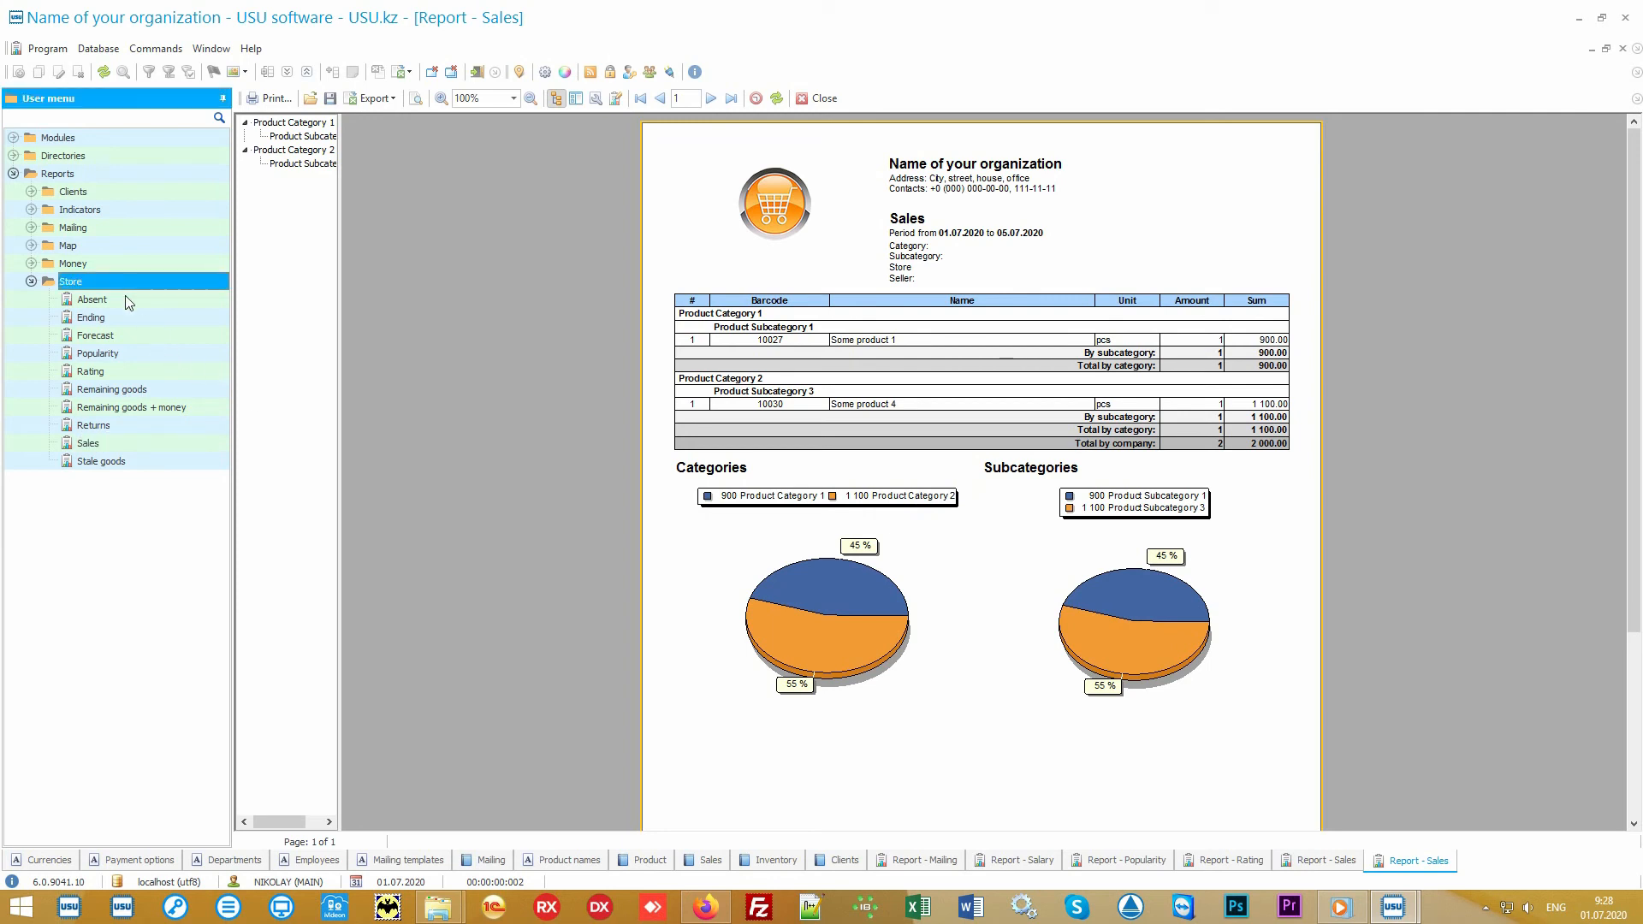
pyautogui.press('Down')
pyautogui.press('Down')
pyautogui.press('Down')
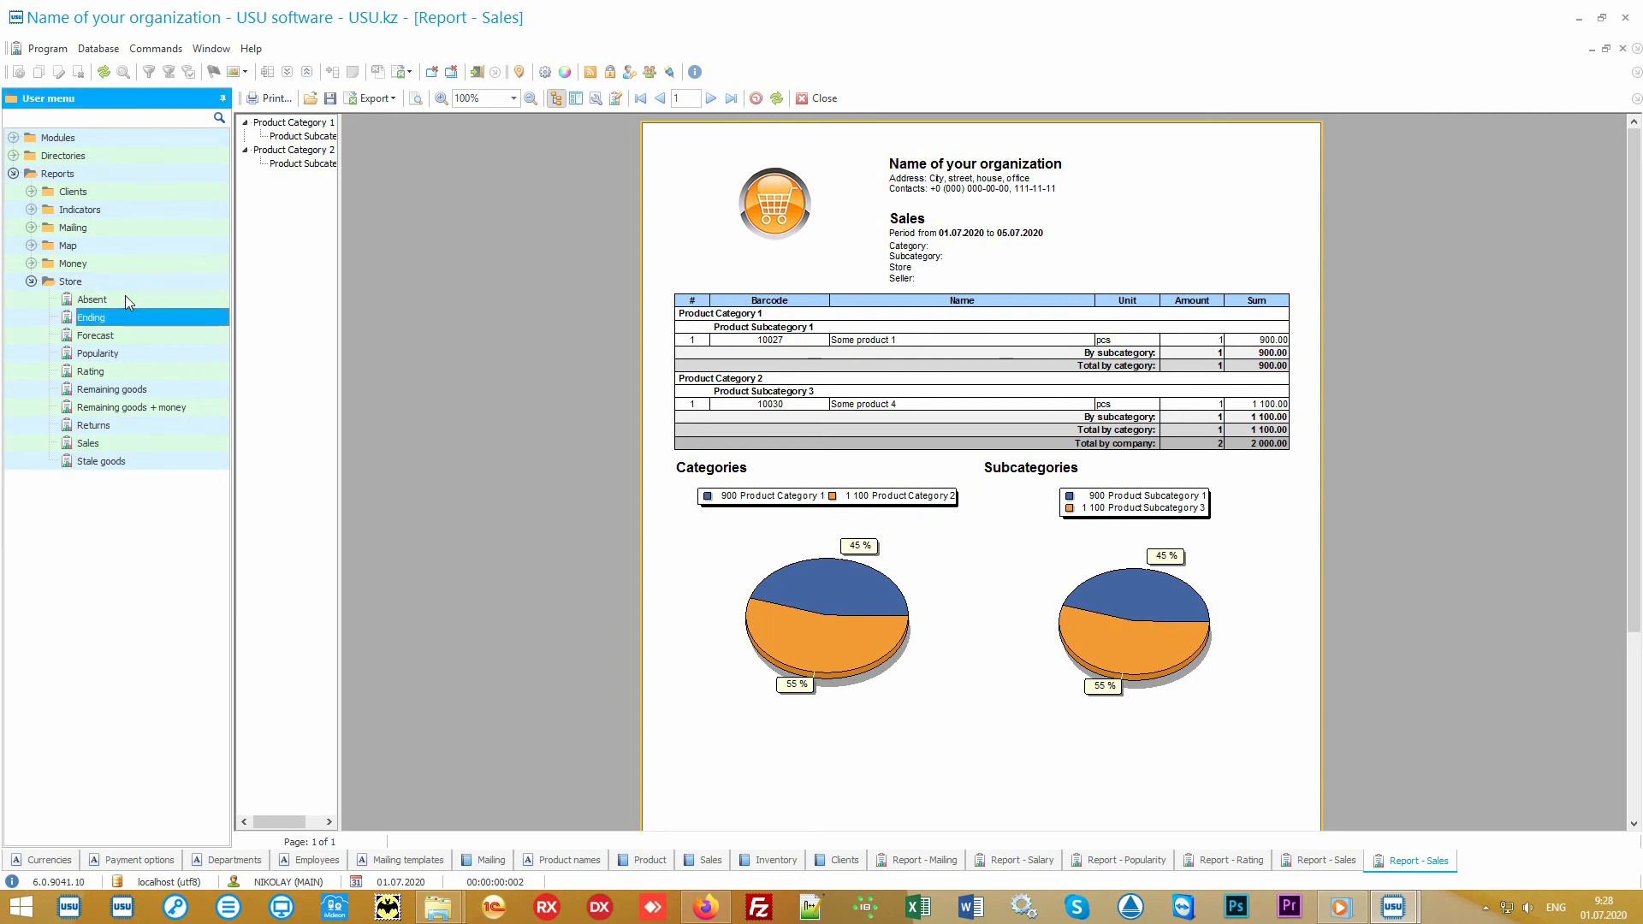
pyautogui.press('Down')
pyautogui.press('Down')
pyautogui.press('Down')
pyautogui.press('Down')
pyautogui.press('Down')
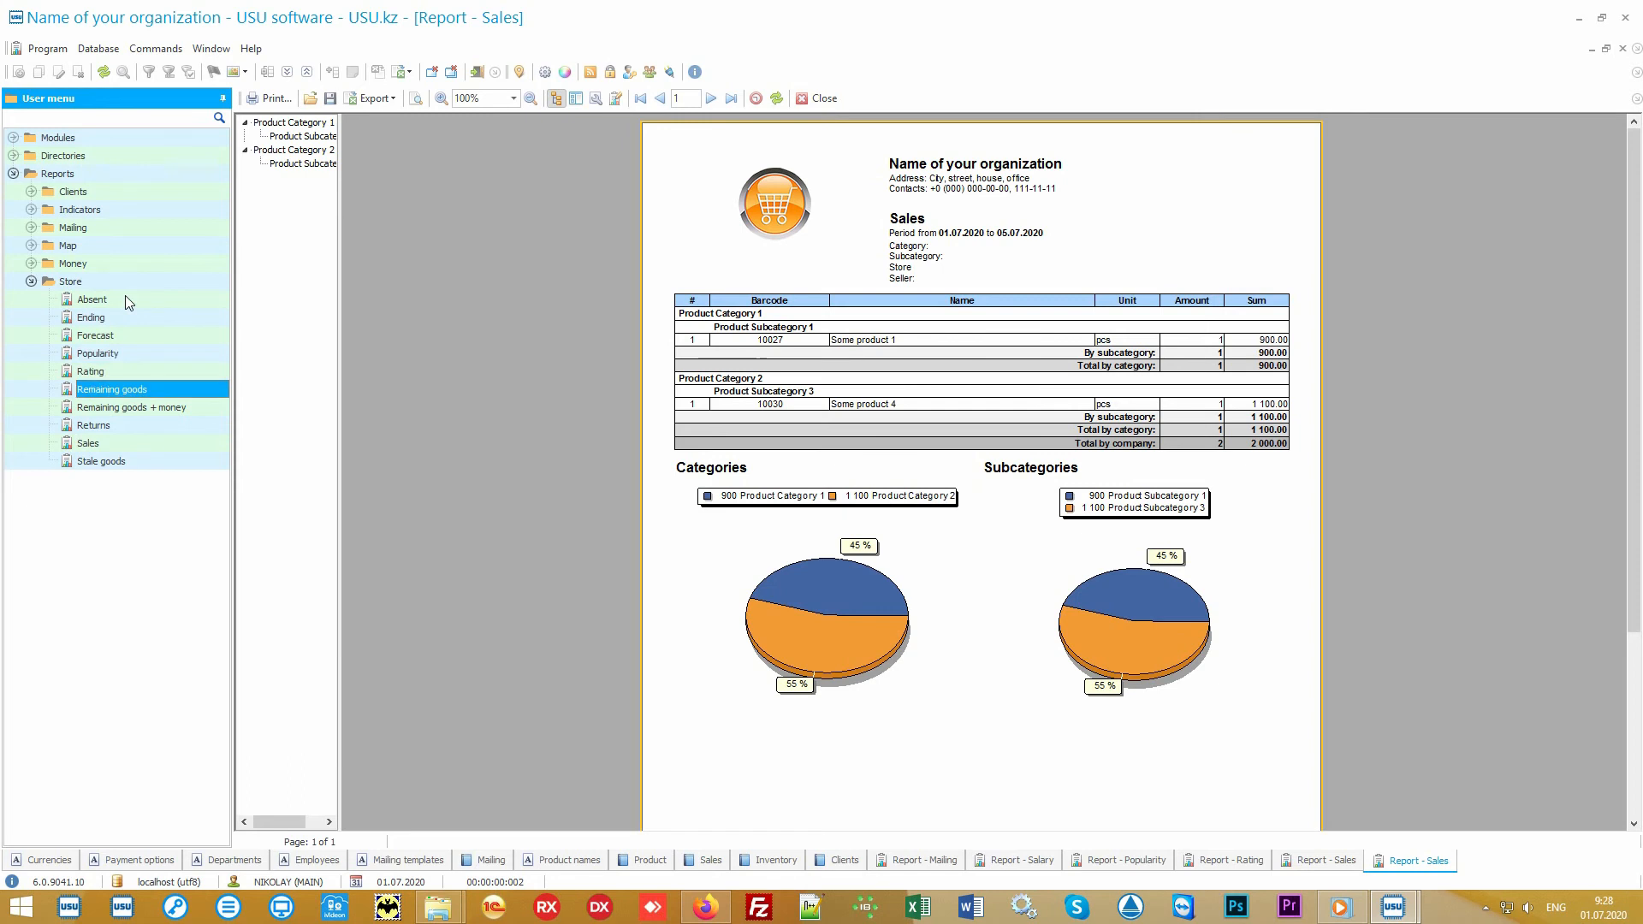
pyautogui.press('Down')
pyautogui.press('Down')
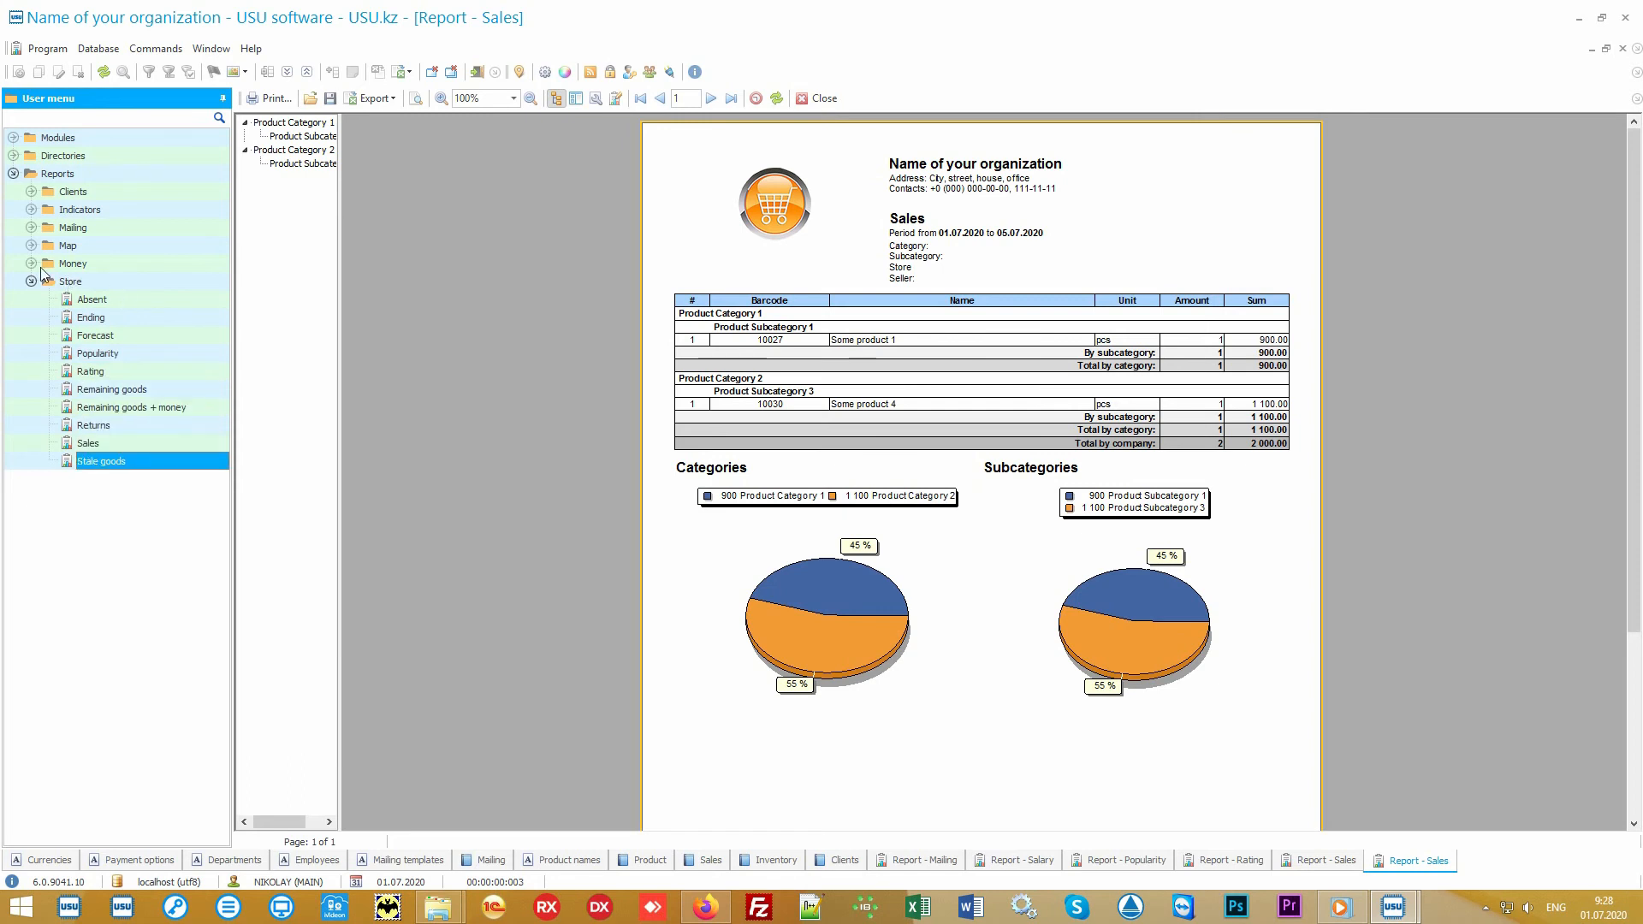
# - Look briefly into the Money report group, collapse it again and return to the Store group
pyautogui.click(32, 263)
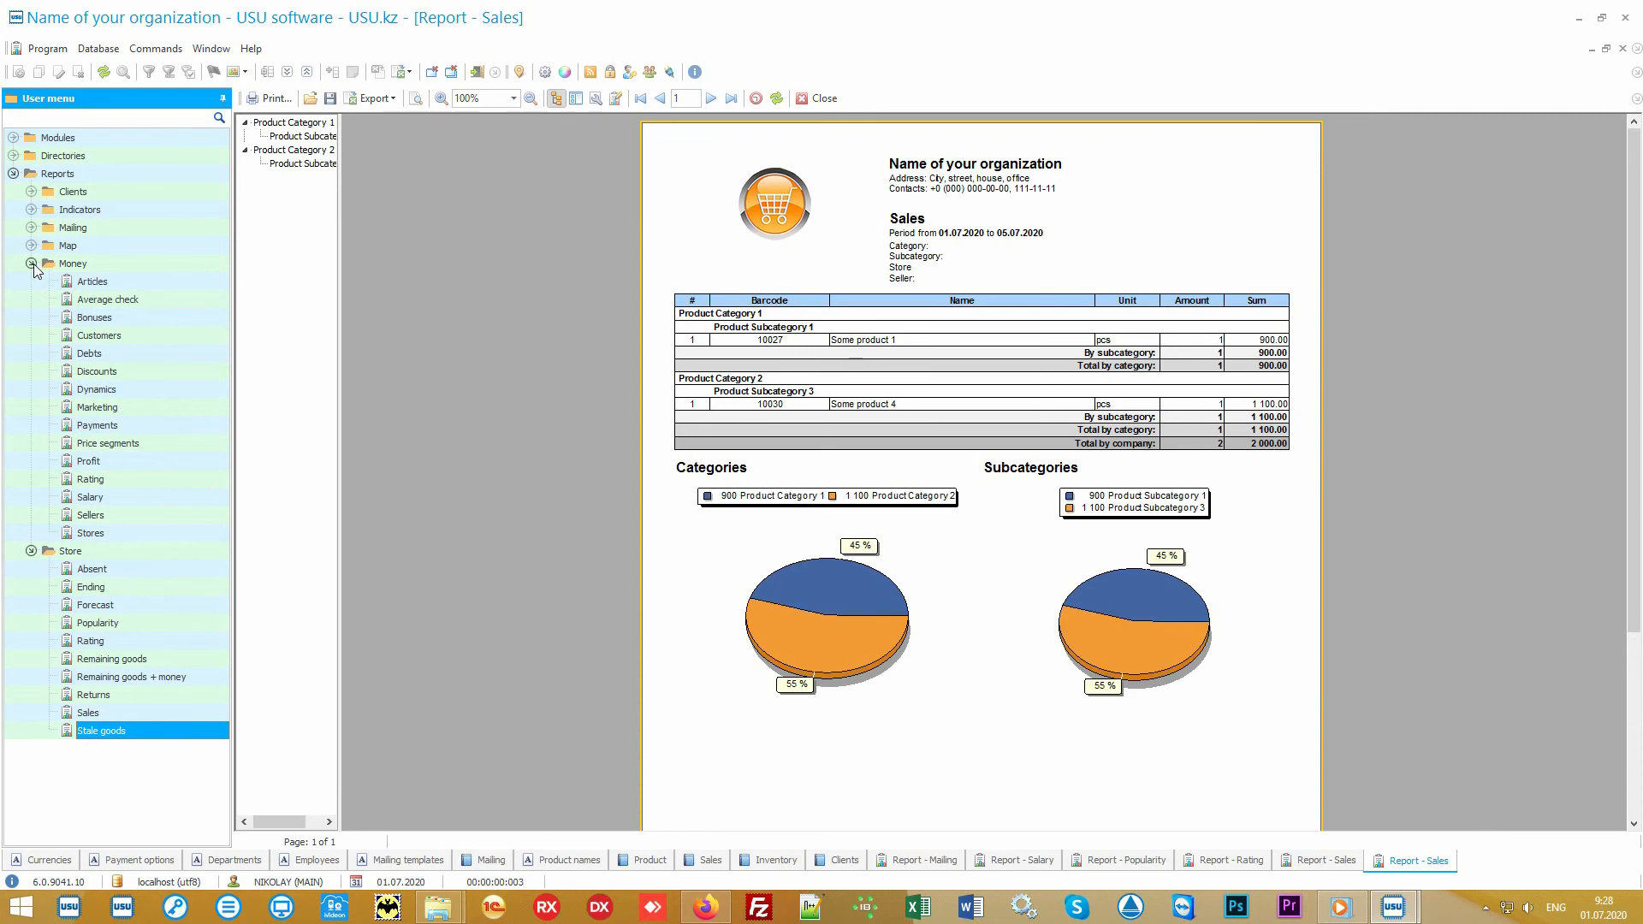
pyautogui.click(32, 264)
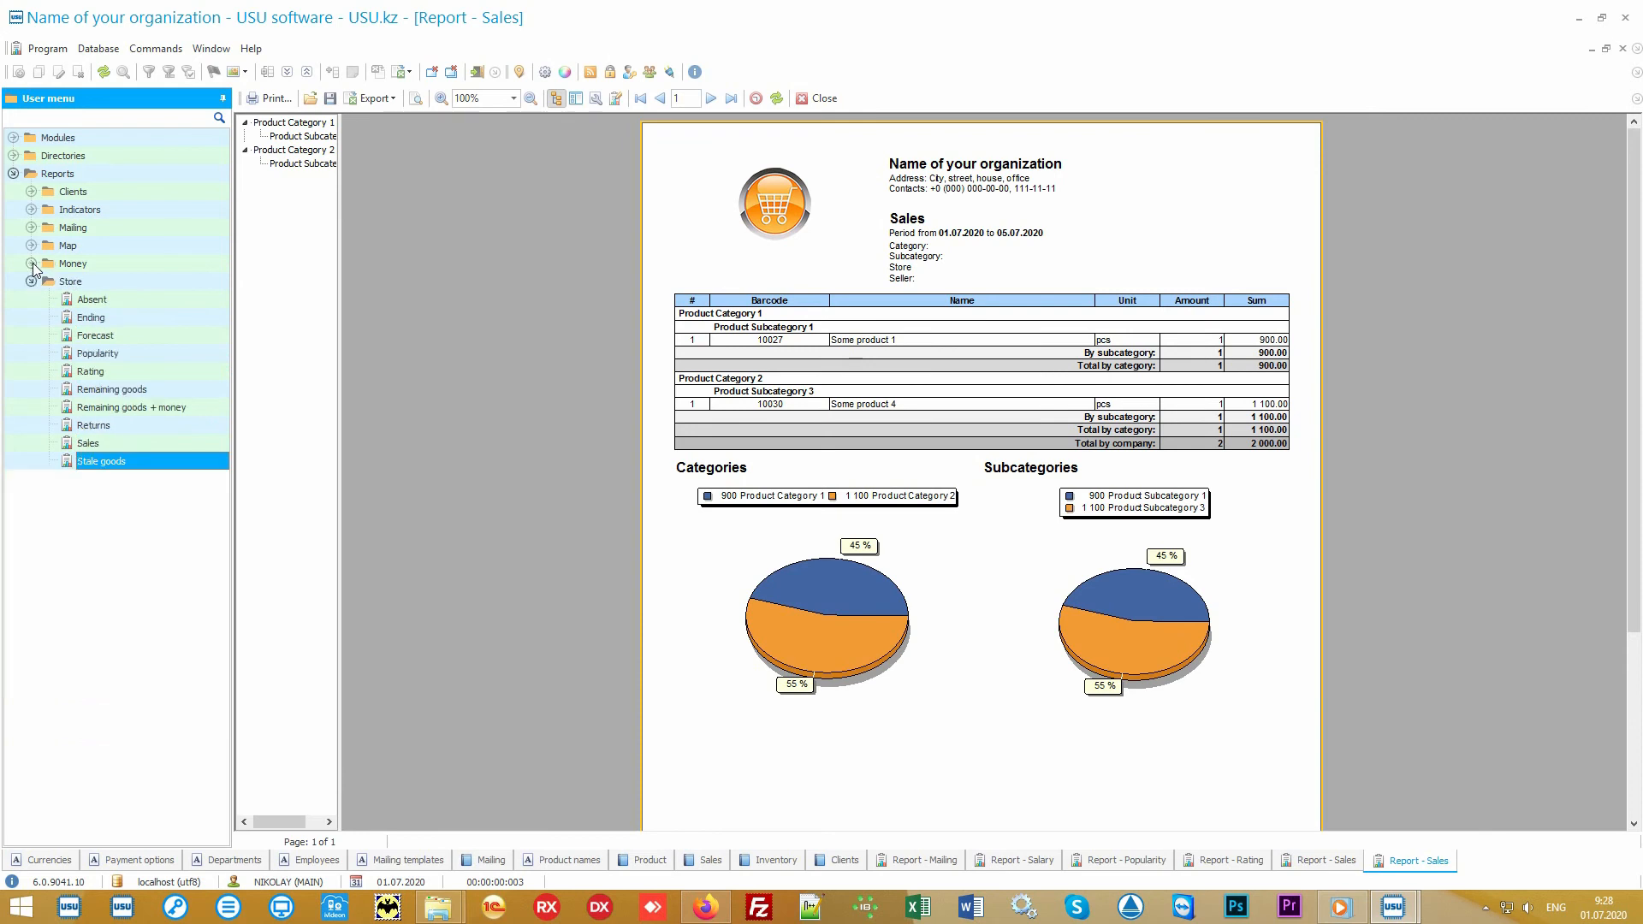
pyautogui.click(106, 283)
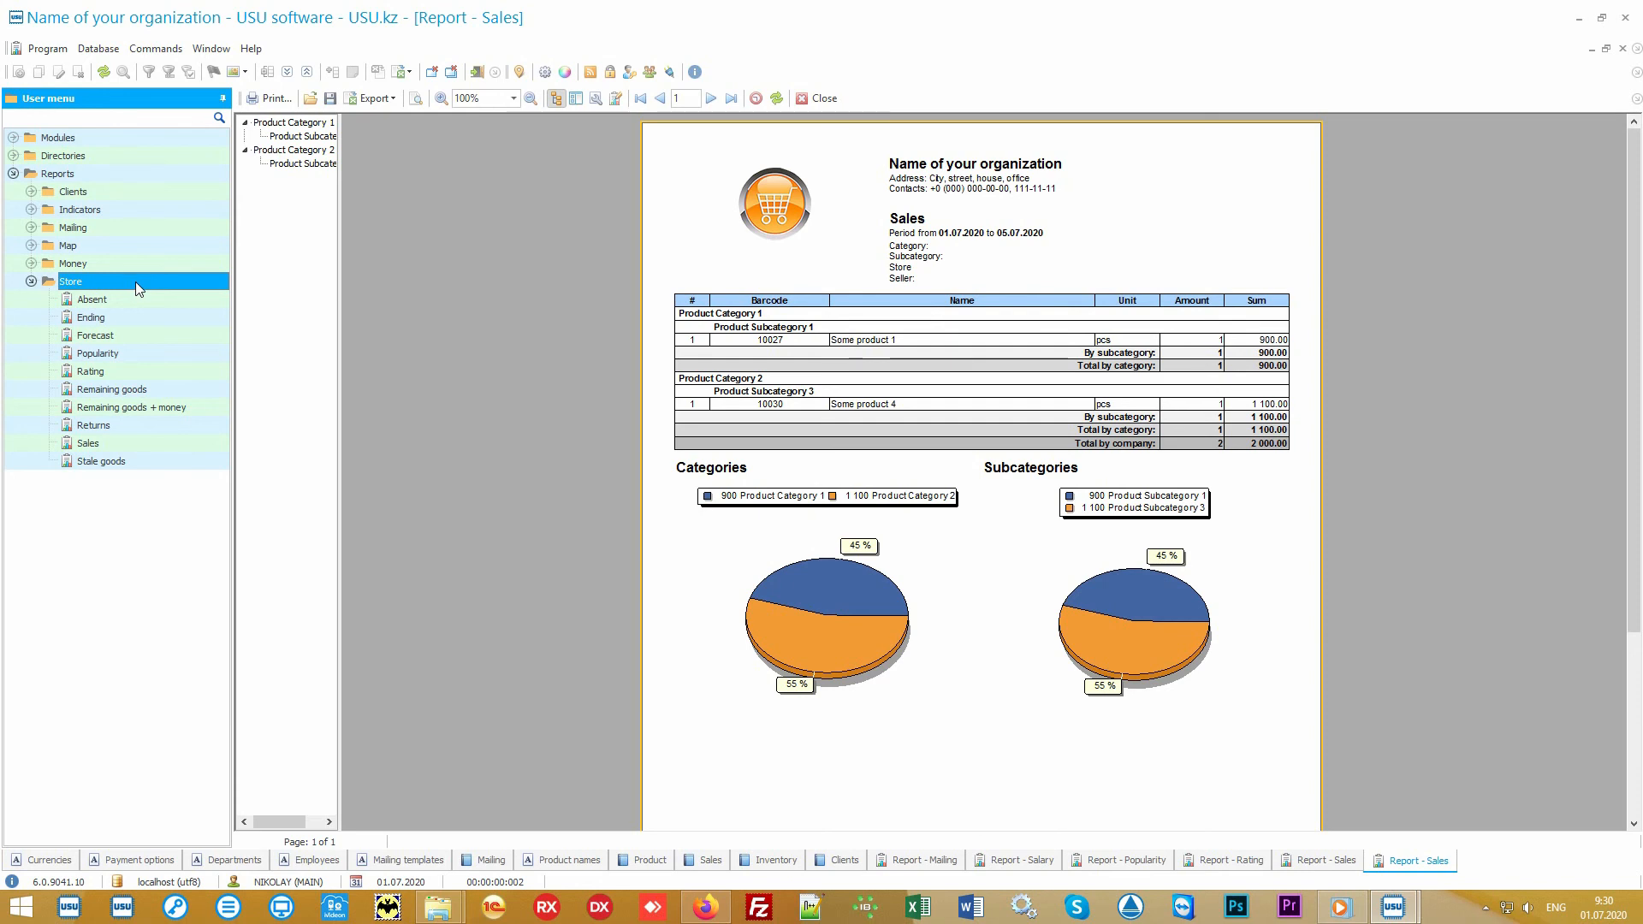
# - Open the Store Sales report parameters again and review the date, category, subcategory, store and seller filters, including the available categories
pyautogui.doubleClick(137, 442)
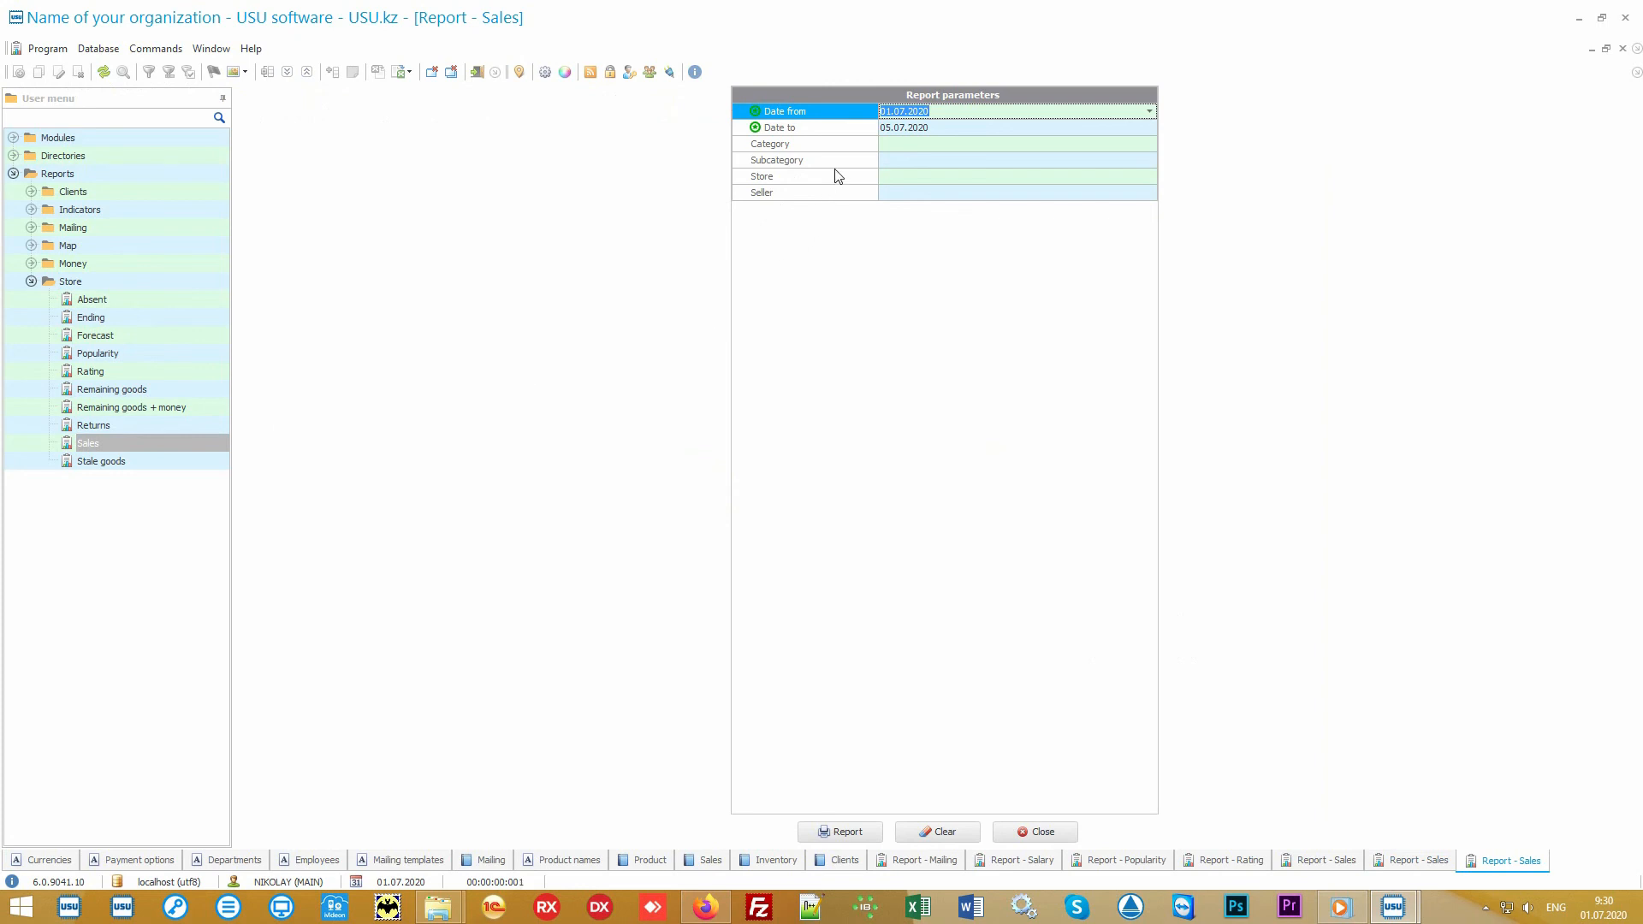
pyautogui.click(846, 129)
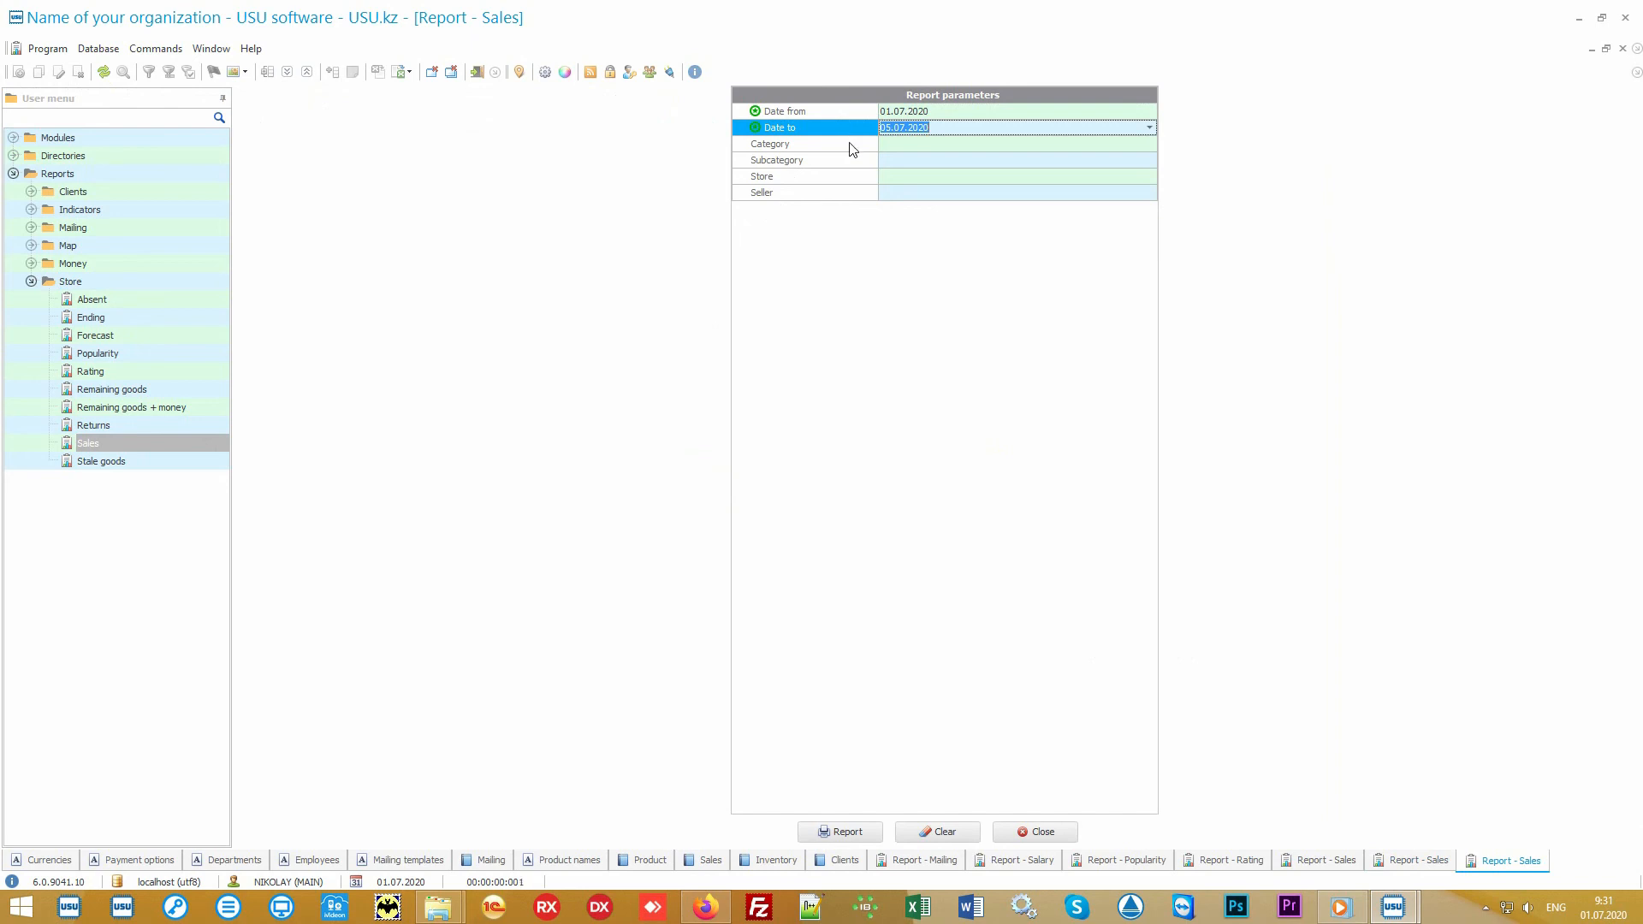
pyautogui.click(851, 145)
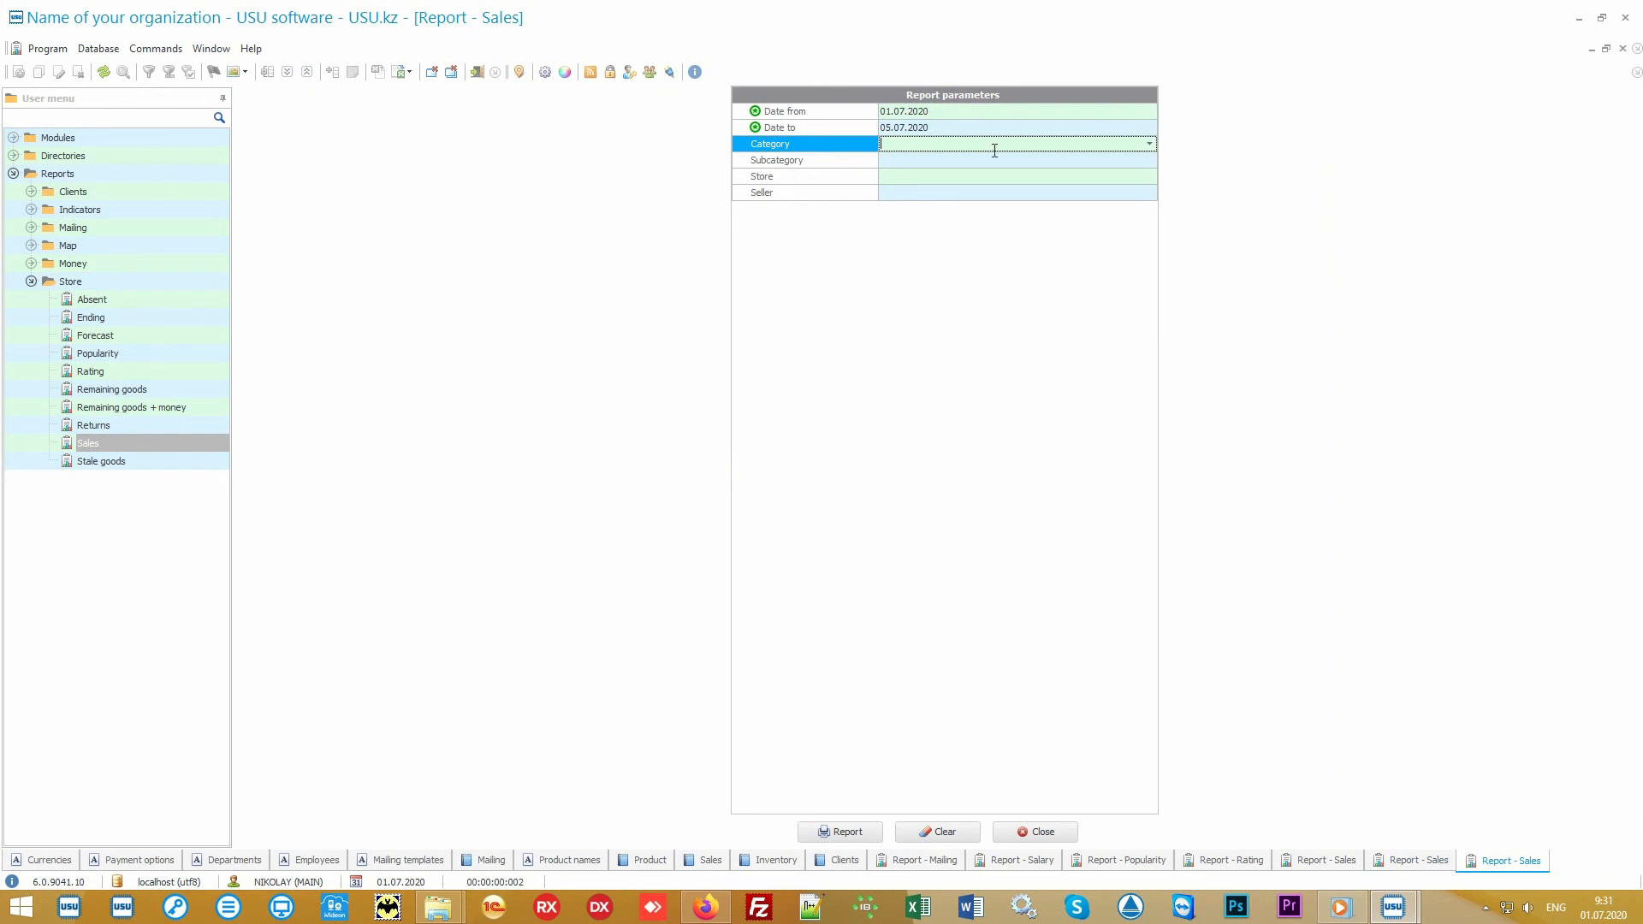
pyautogui.click(1149, 146)
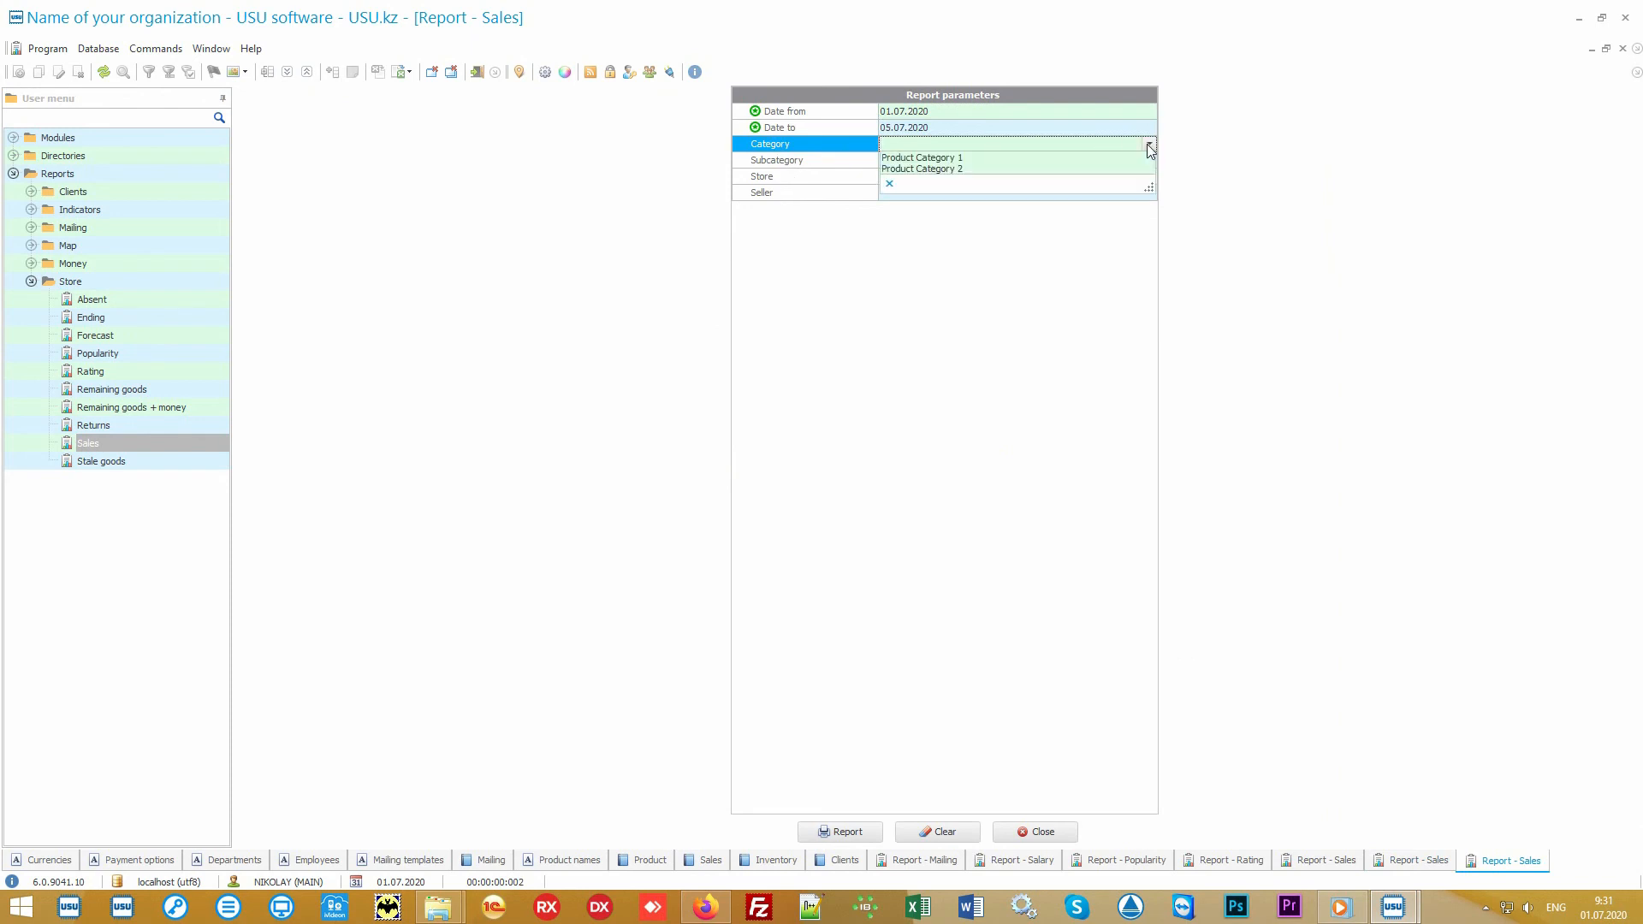
pyautogui.click(1151, 146)
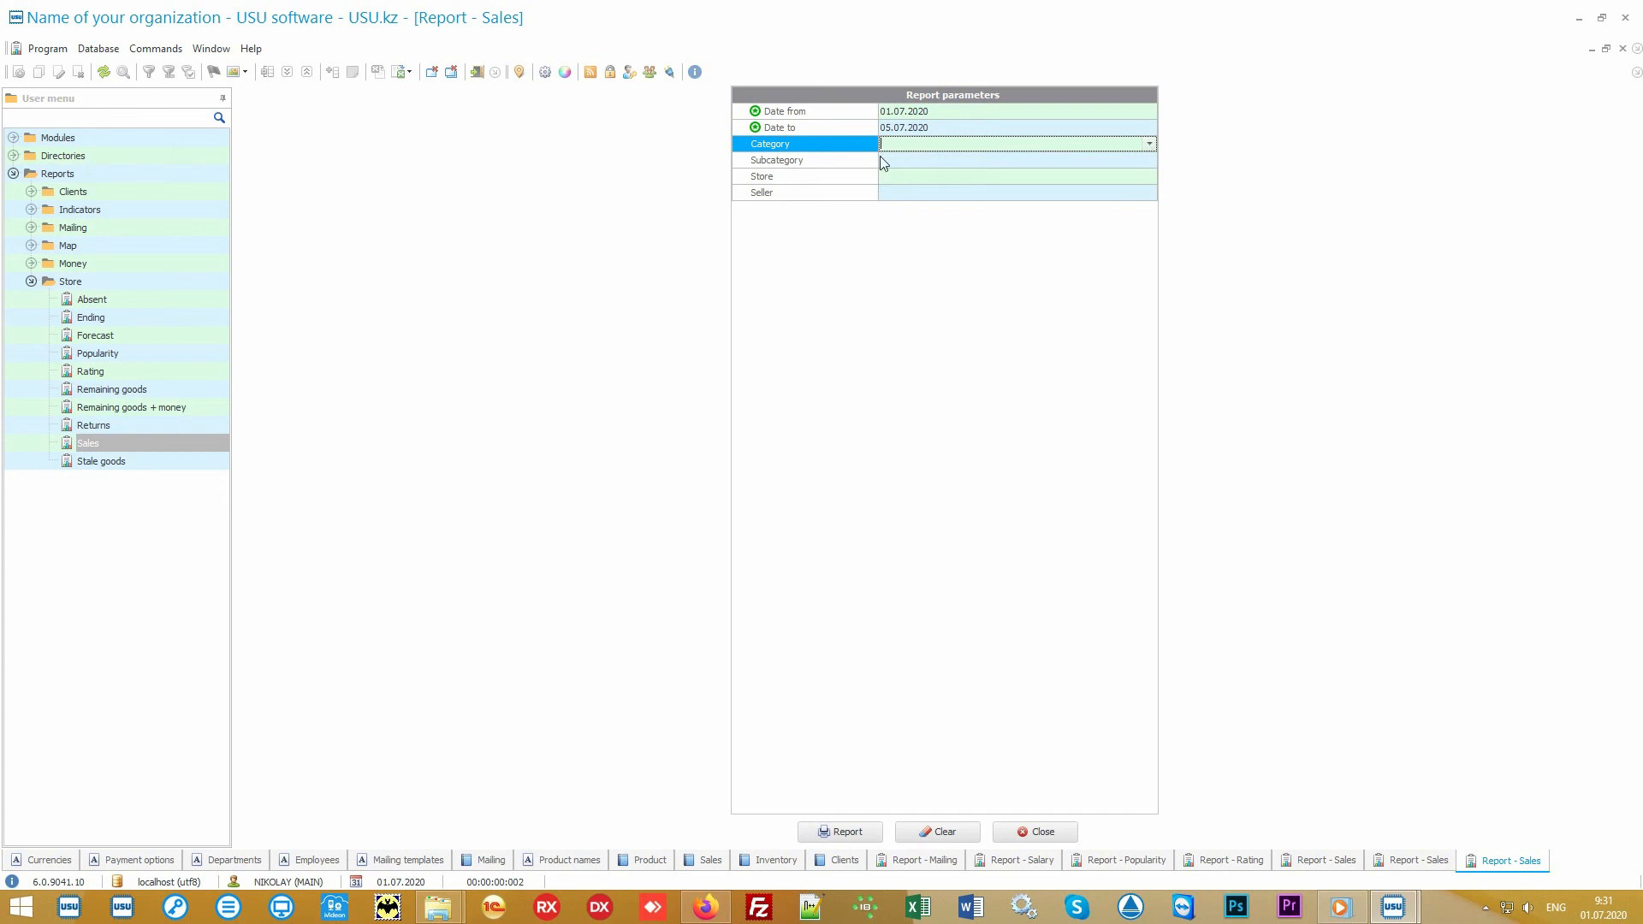
pyautogui.click(850, 162)
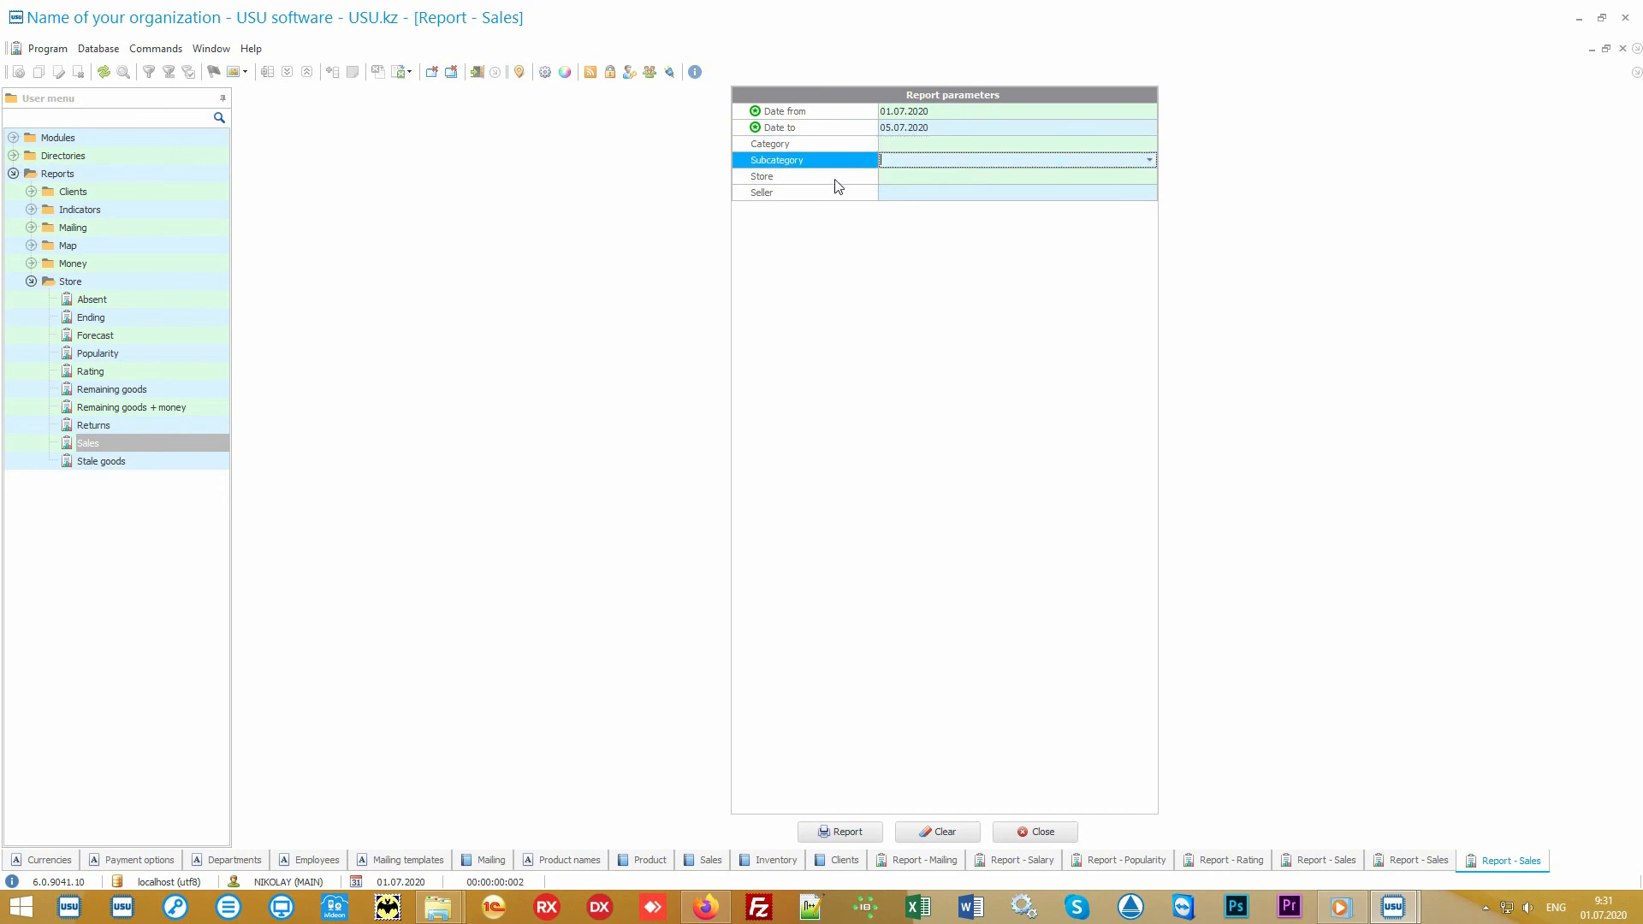
pyautogui.click(836, 180)
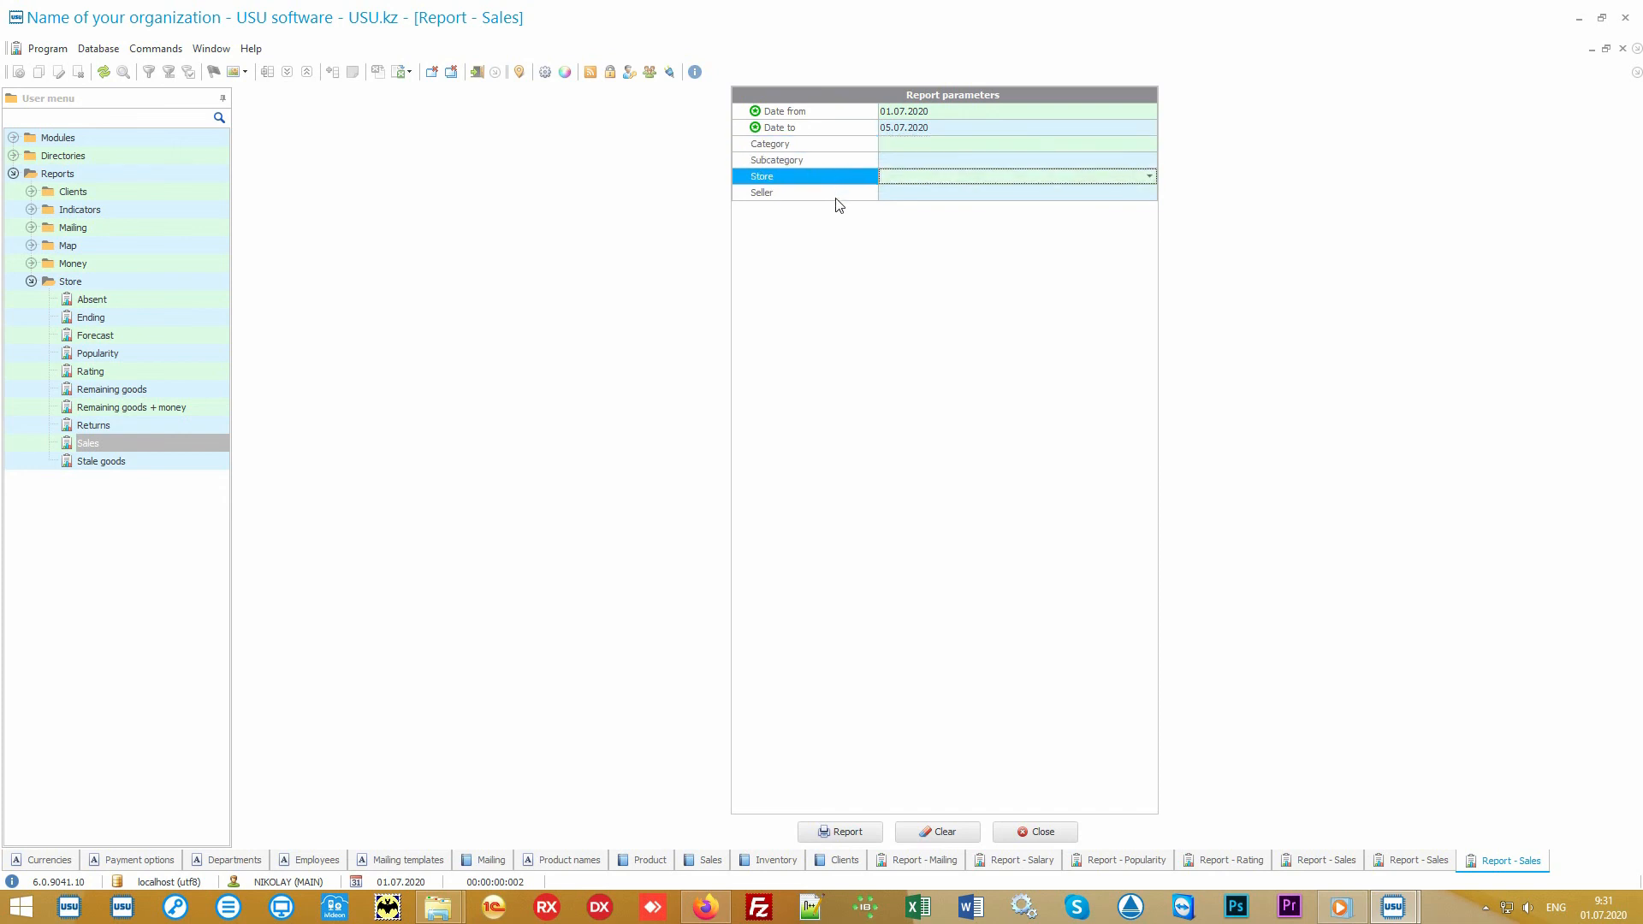
pyautogui.click(836, 195)
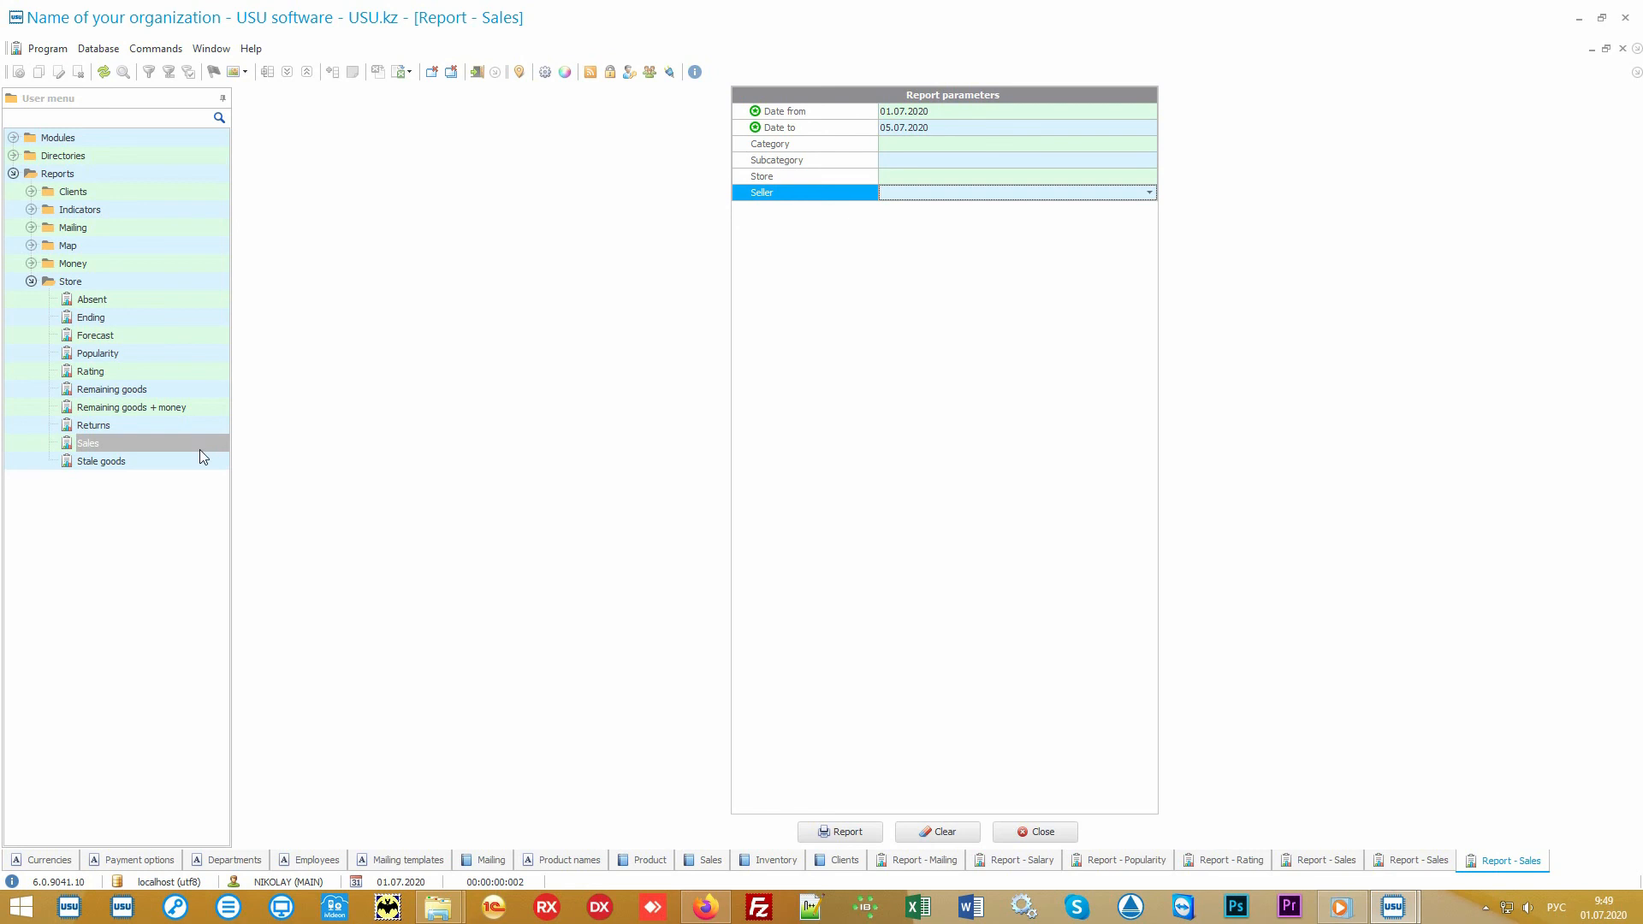
# - Generate the Stale goods and Absent reports from the Store group with their preset dates
pyautogui.click(155, 463)
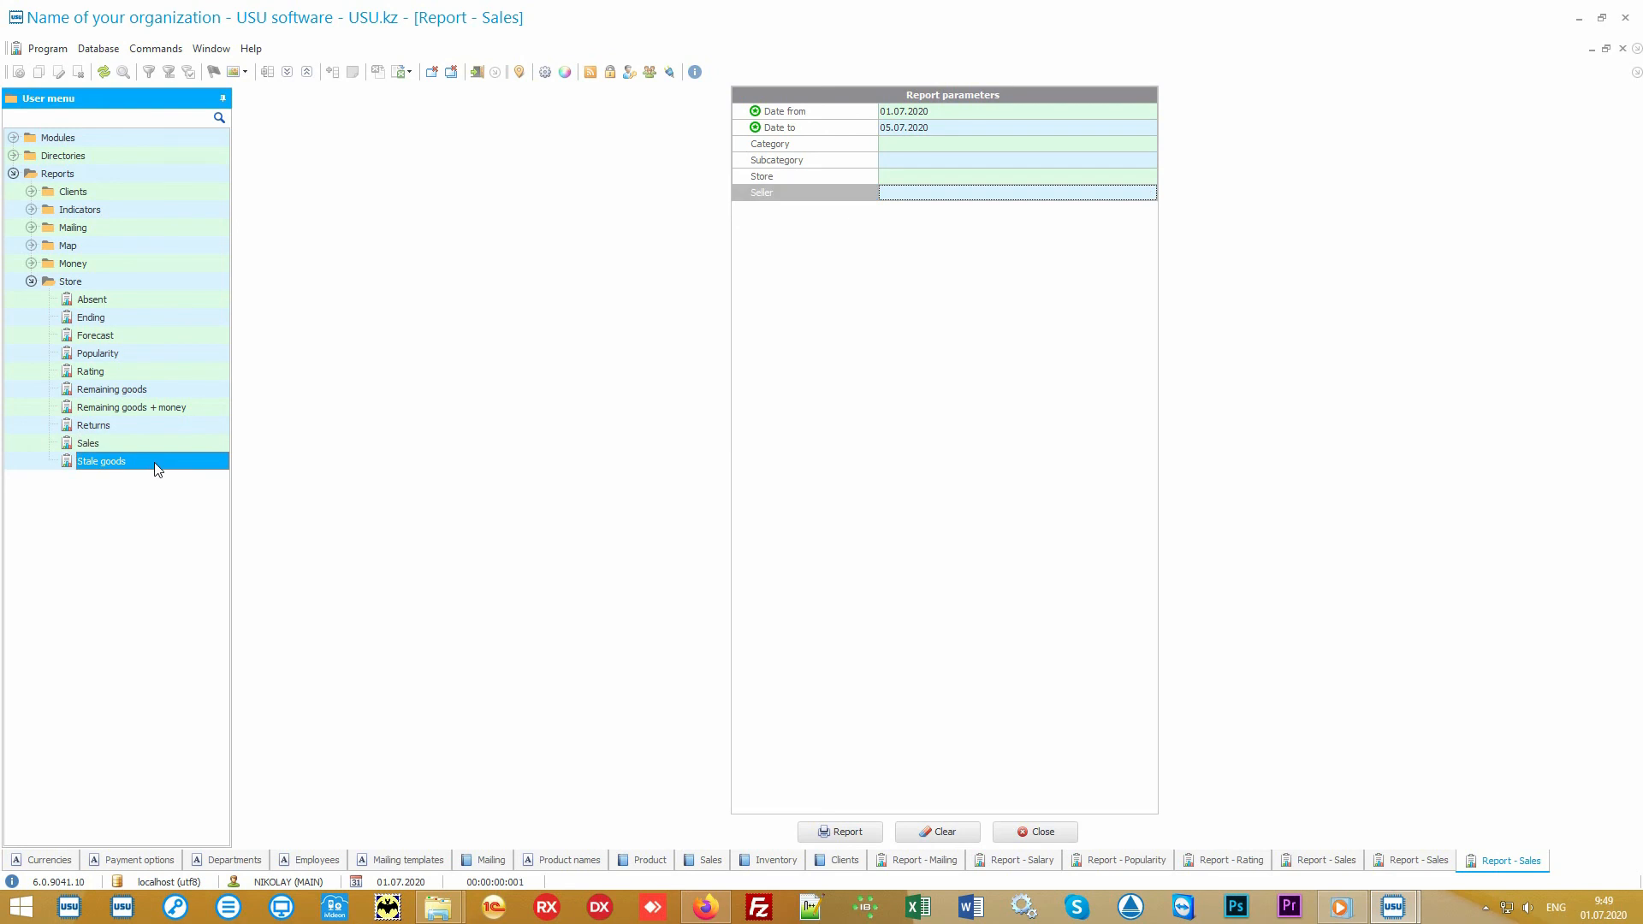
pyautogui.click(838, 834)
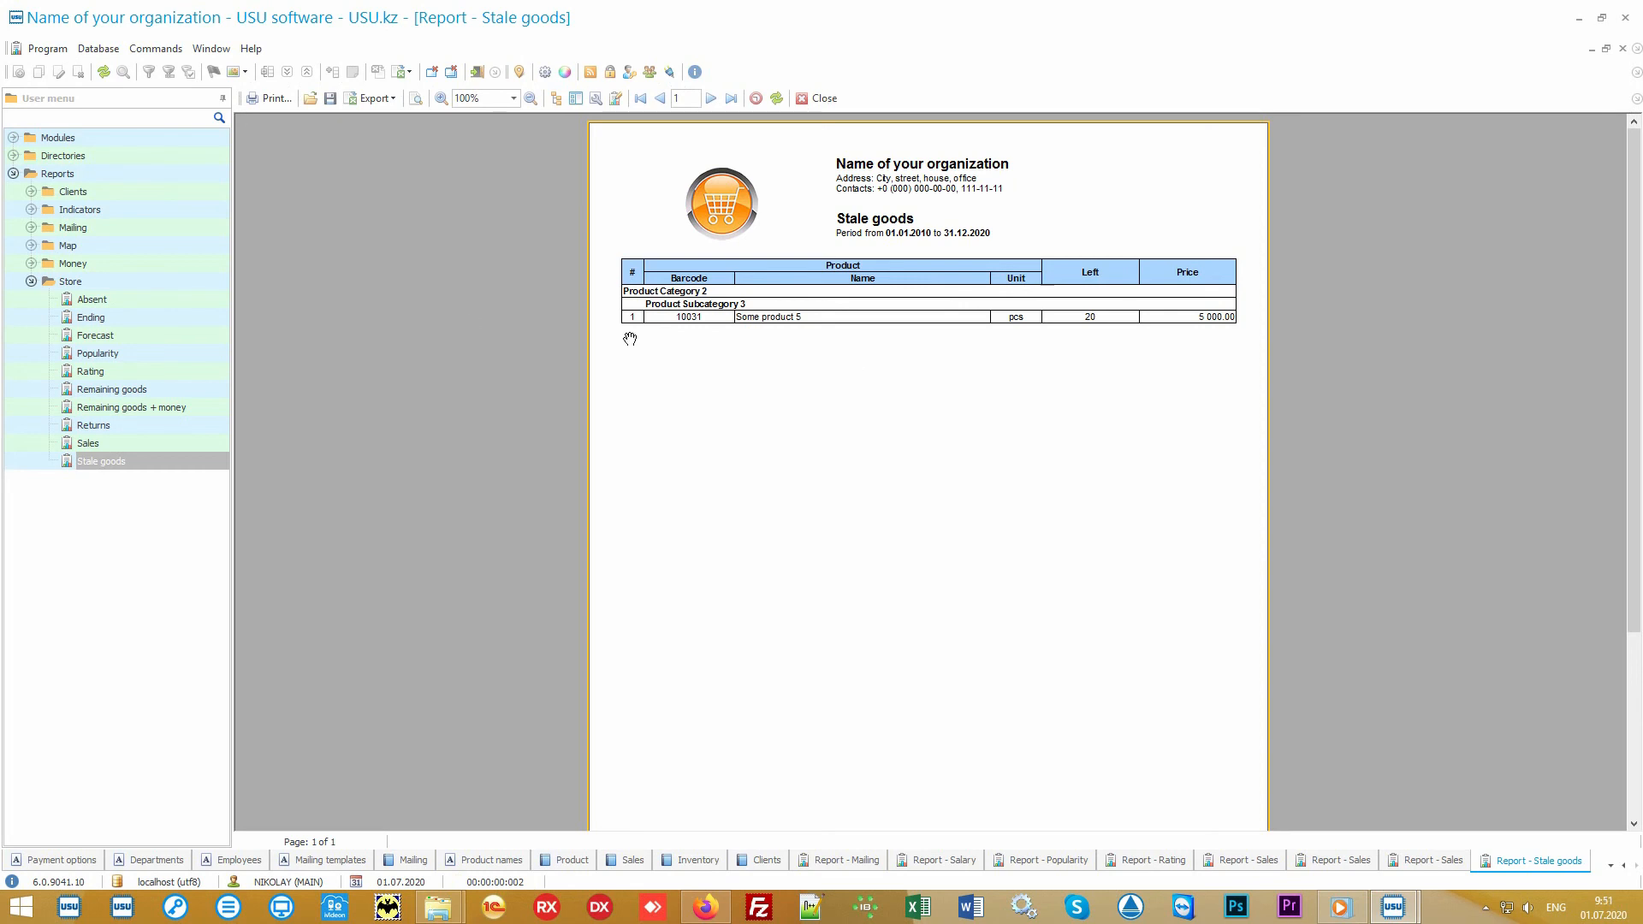
pyautogui.click(114, 304)
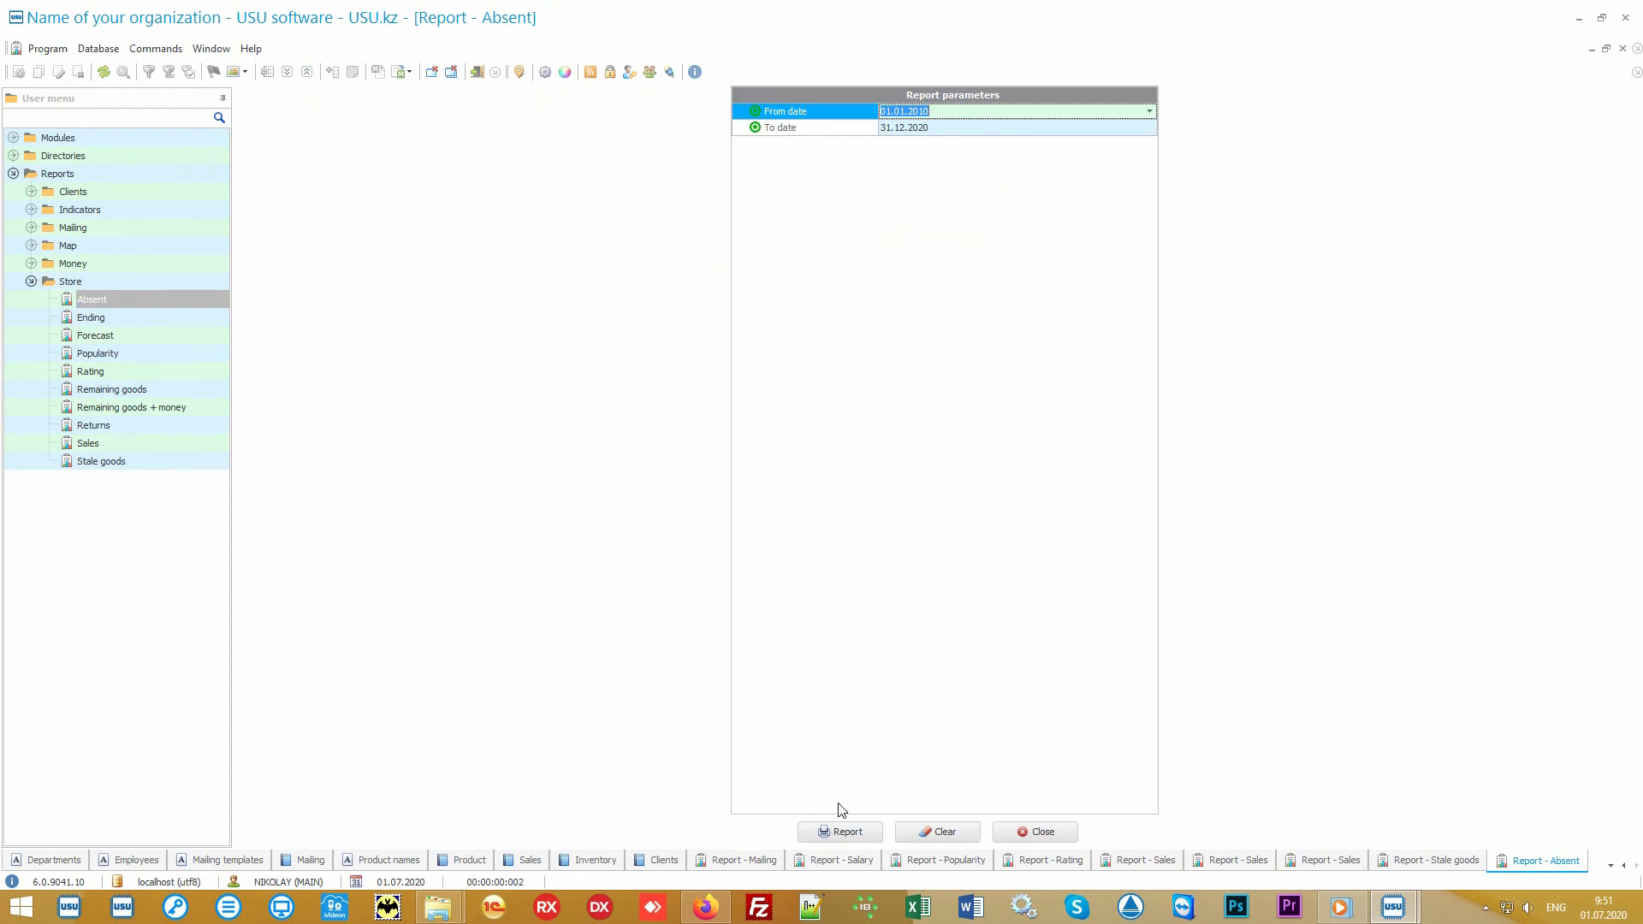
pyautogui.click(859, 832)
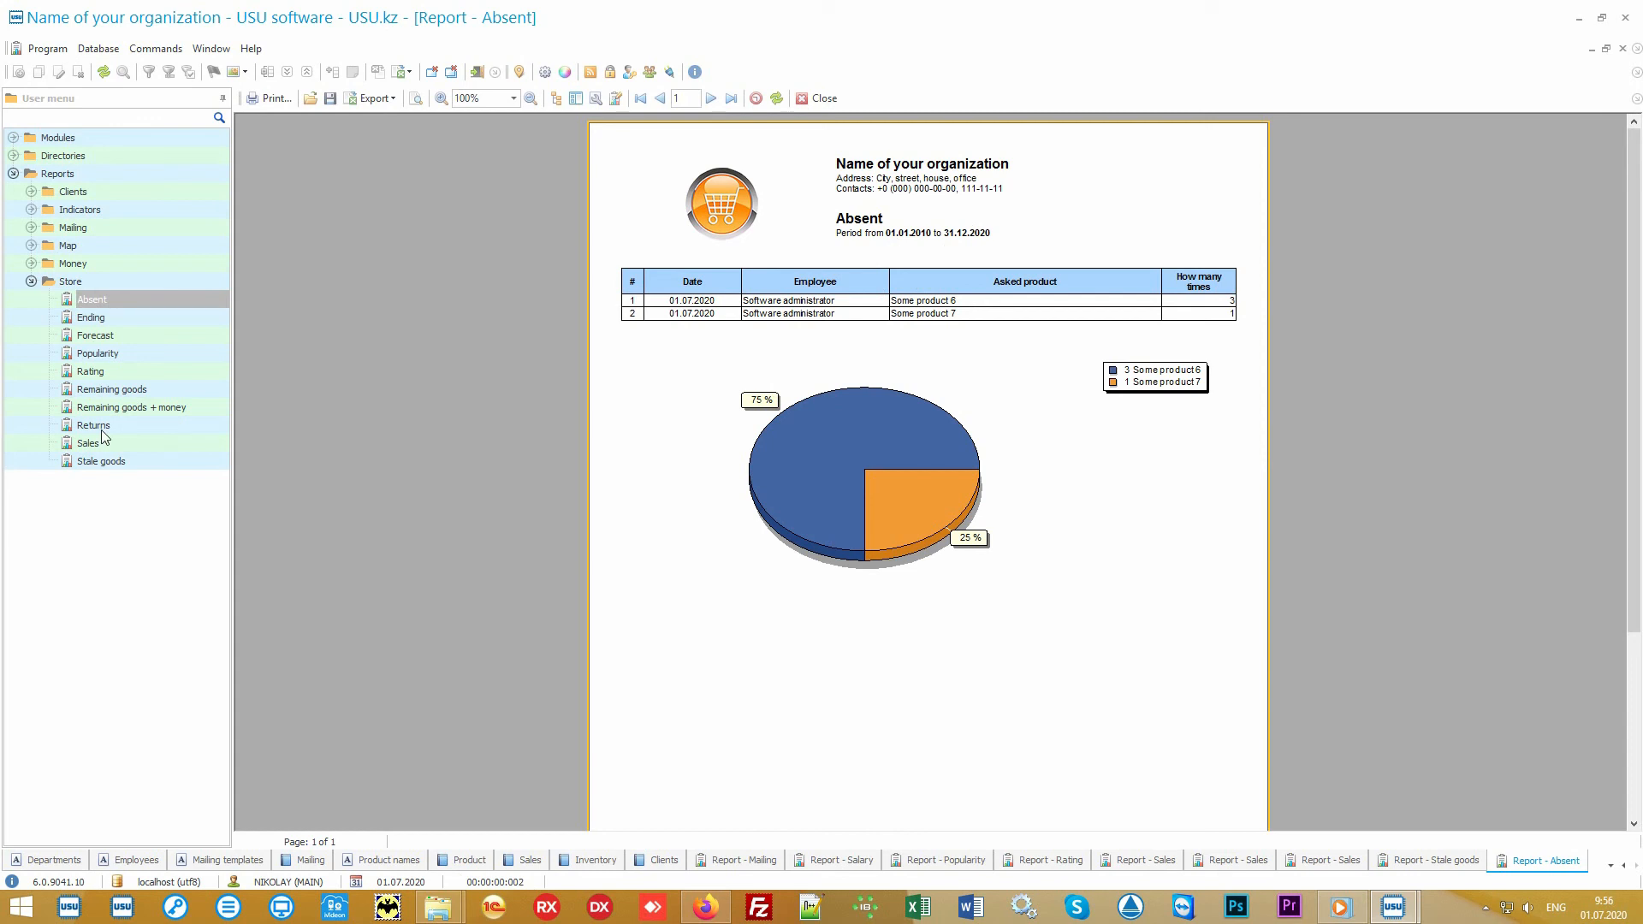
# - Generate the Returns report for all departments and the Forecast report, both with their preset dates
pyautogui.click(104, 425)
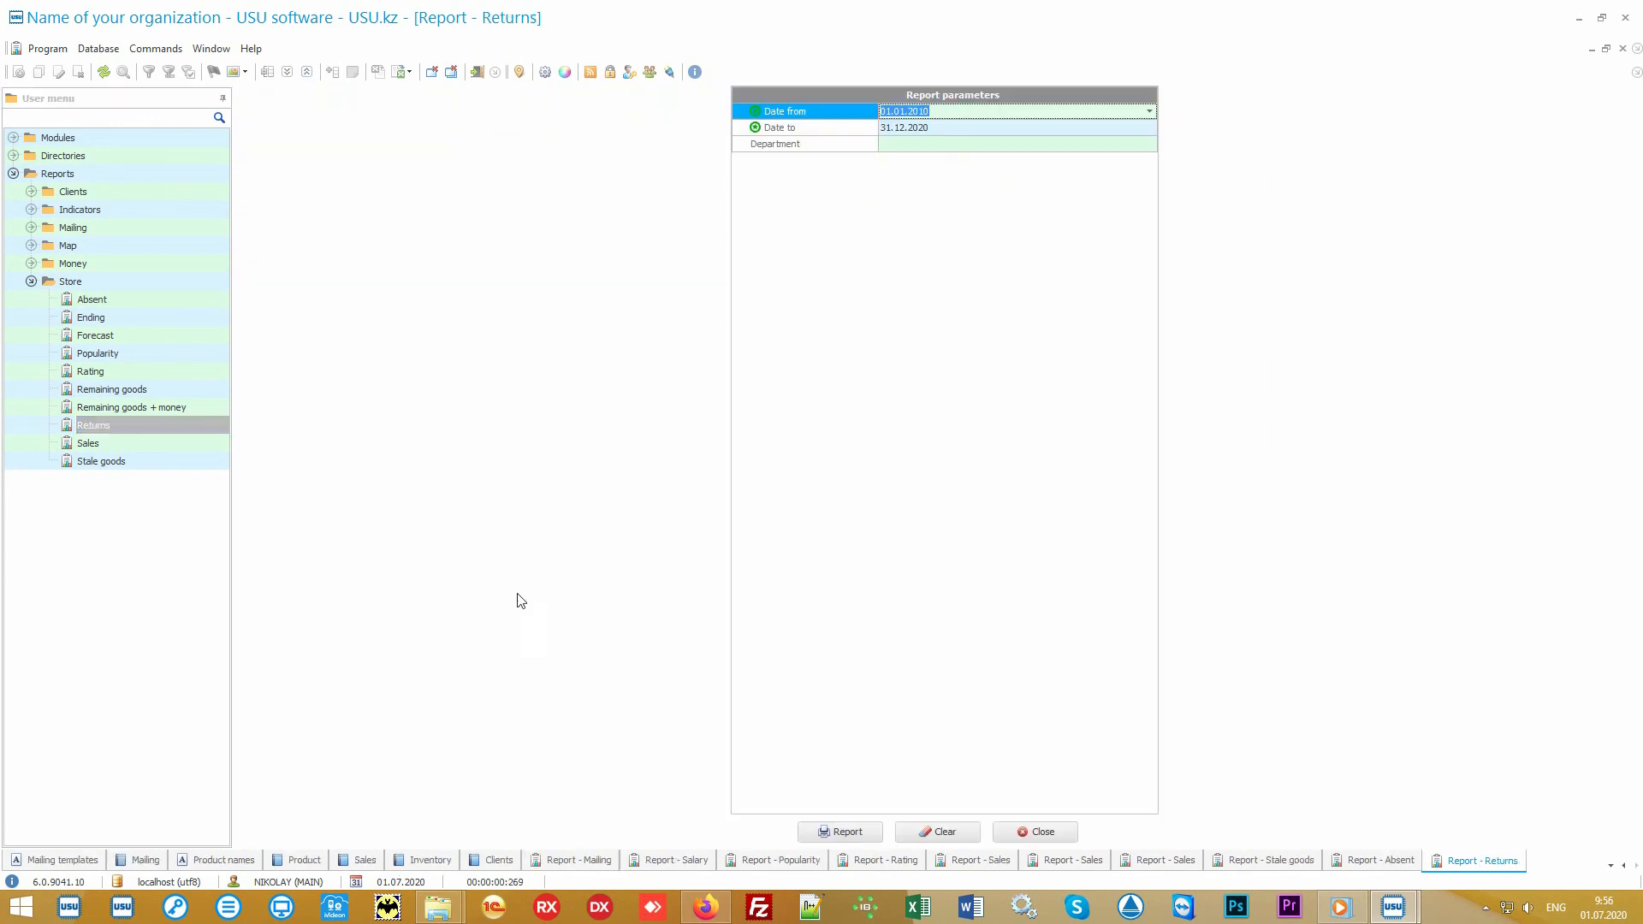
pyautogui.click(865, 832)
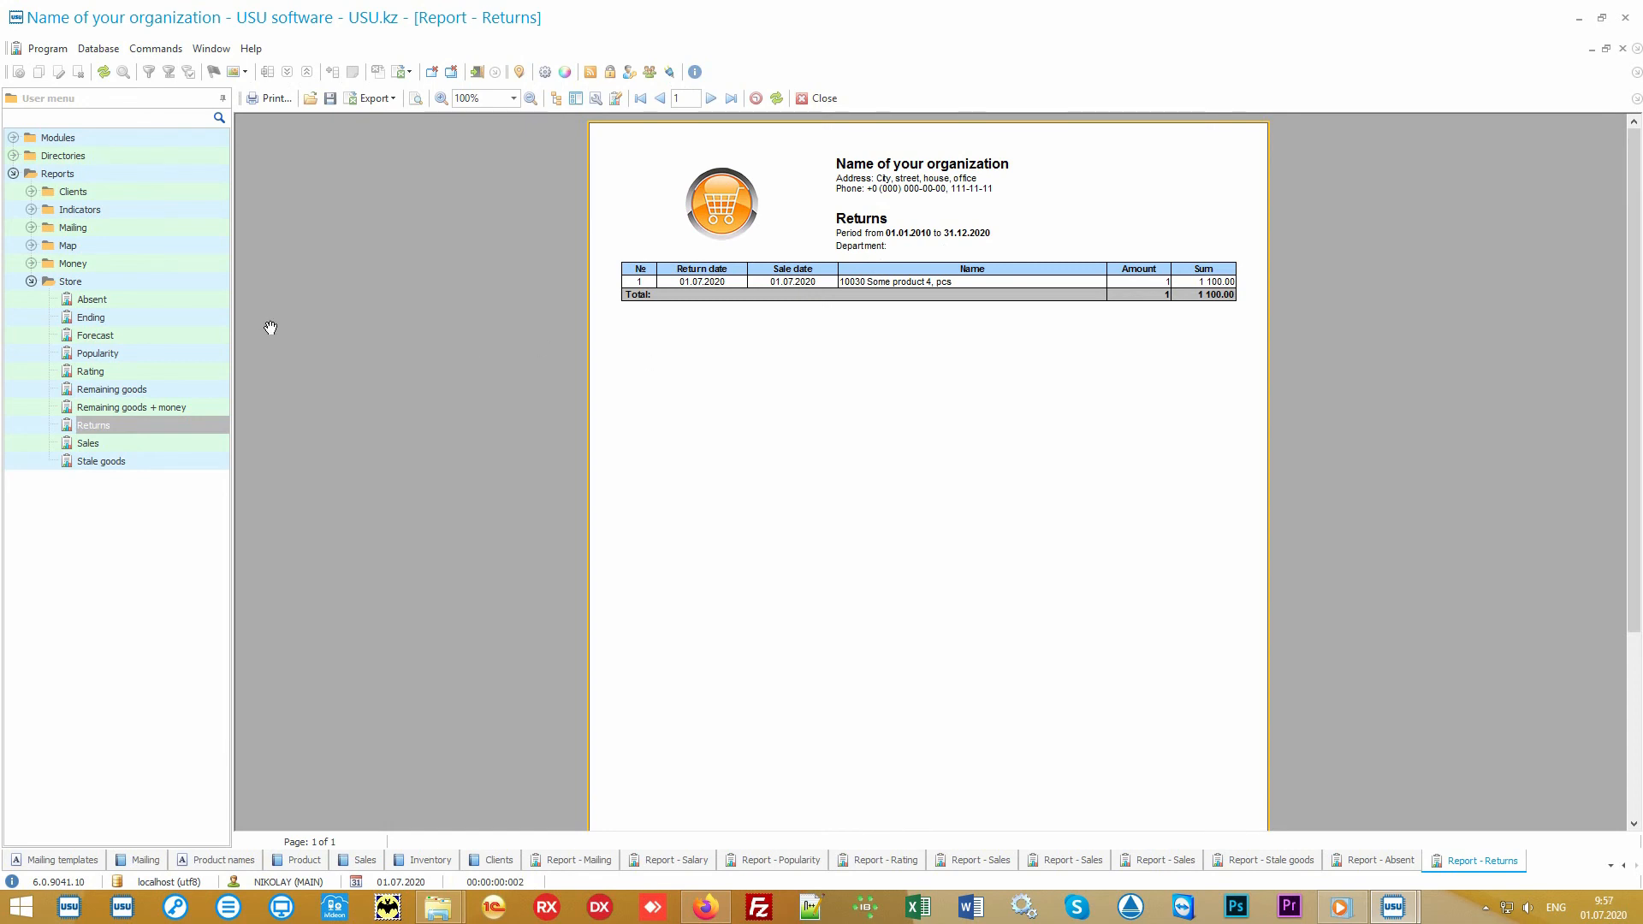
pyautogui.click(136, 335)
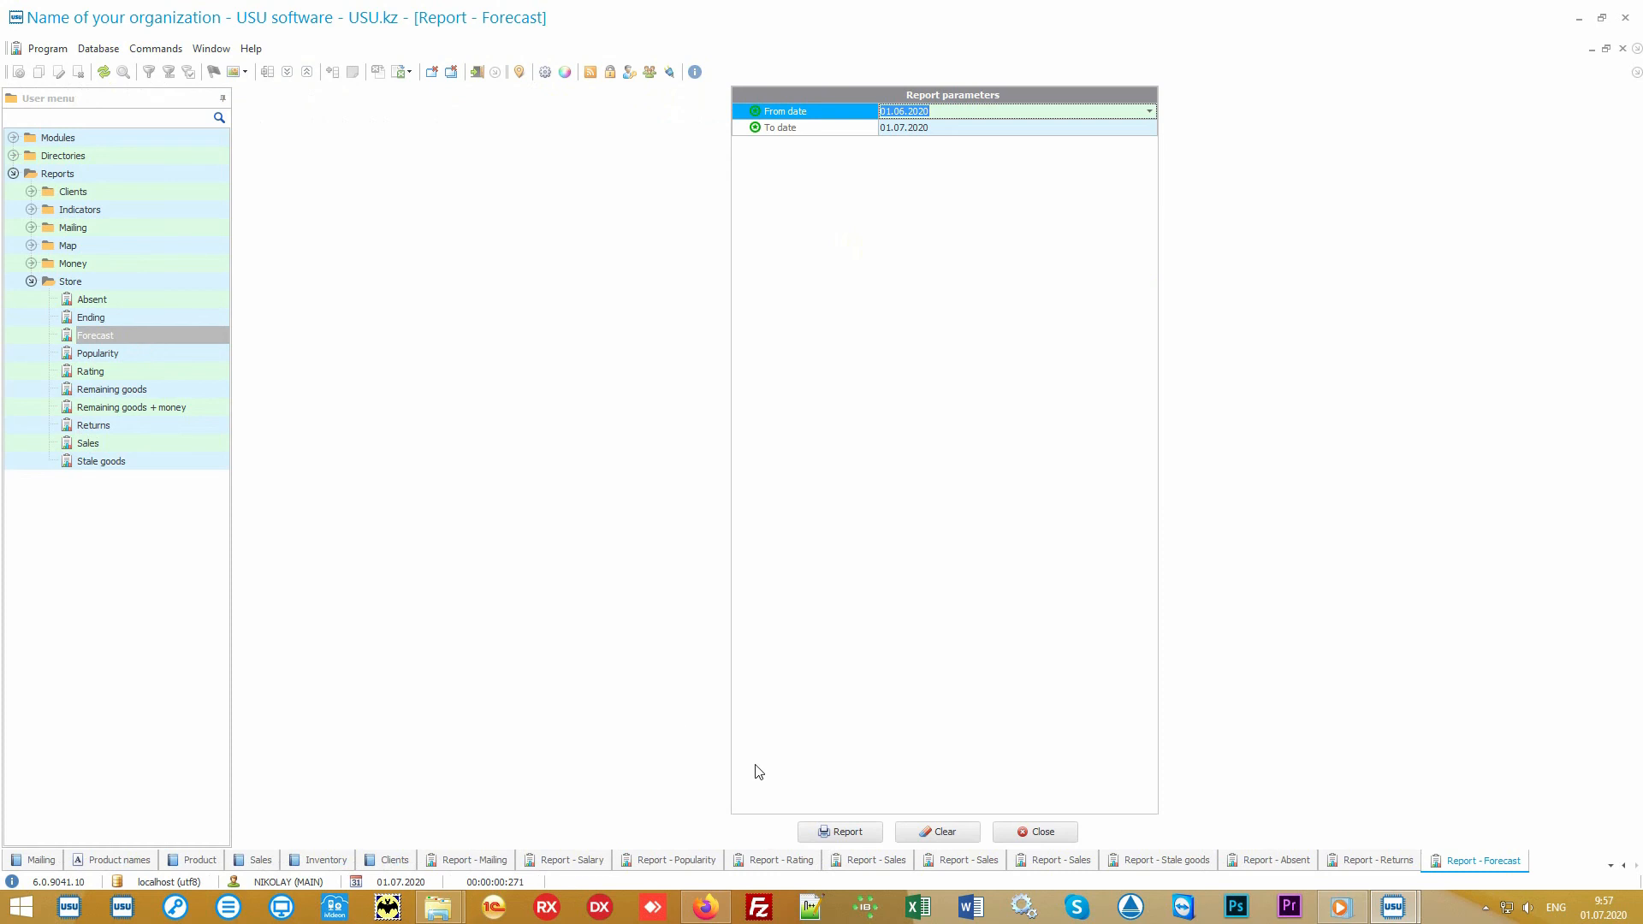
pyautogui.click(847, 831)
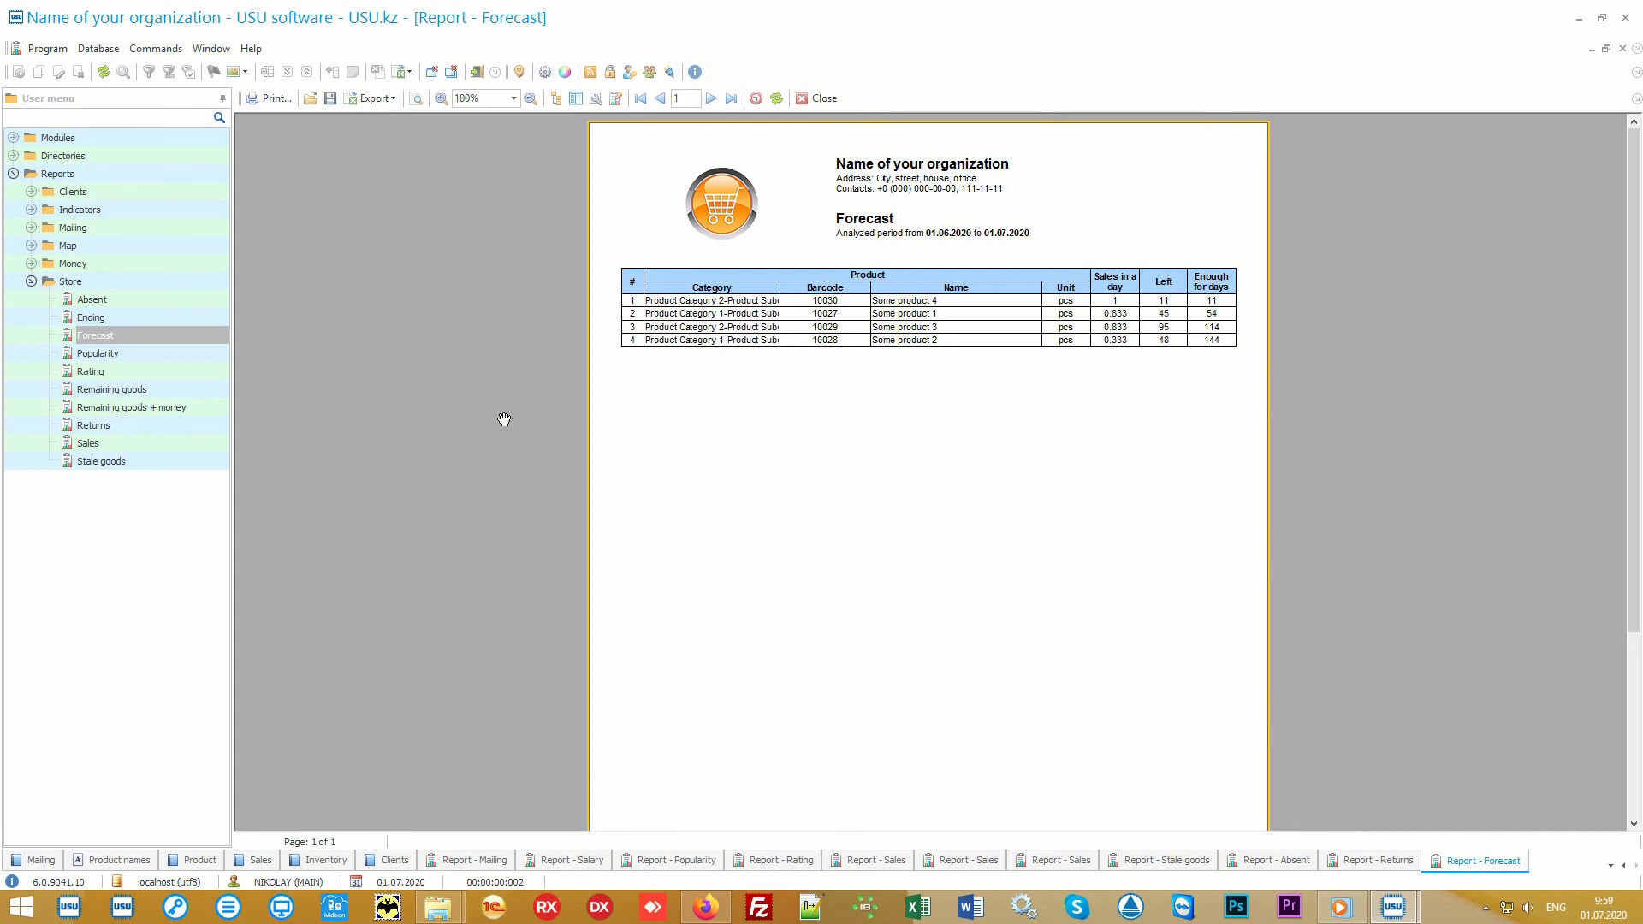
# - Generate the Ending report for 01.07.2020 and the Remaining goods report for 01.07.2020 to 01.07.2020 from the Store group
pyautogui.click(182, 315)
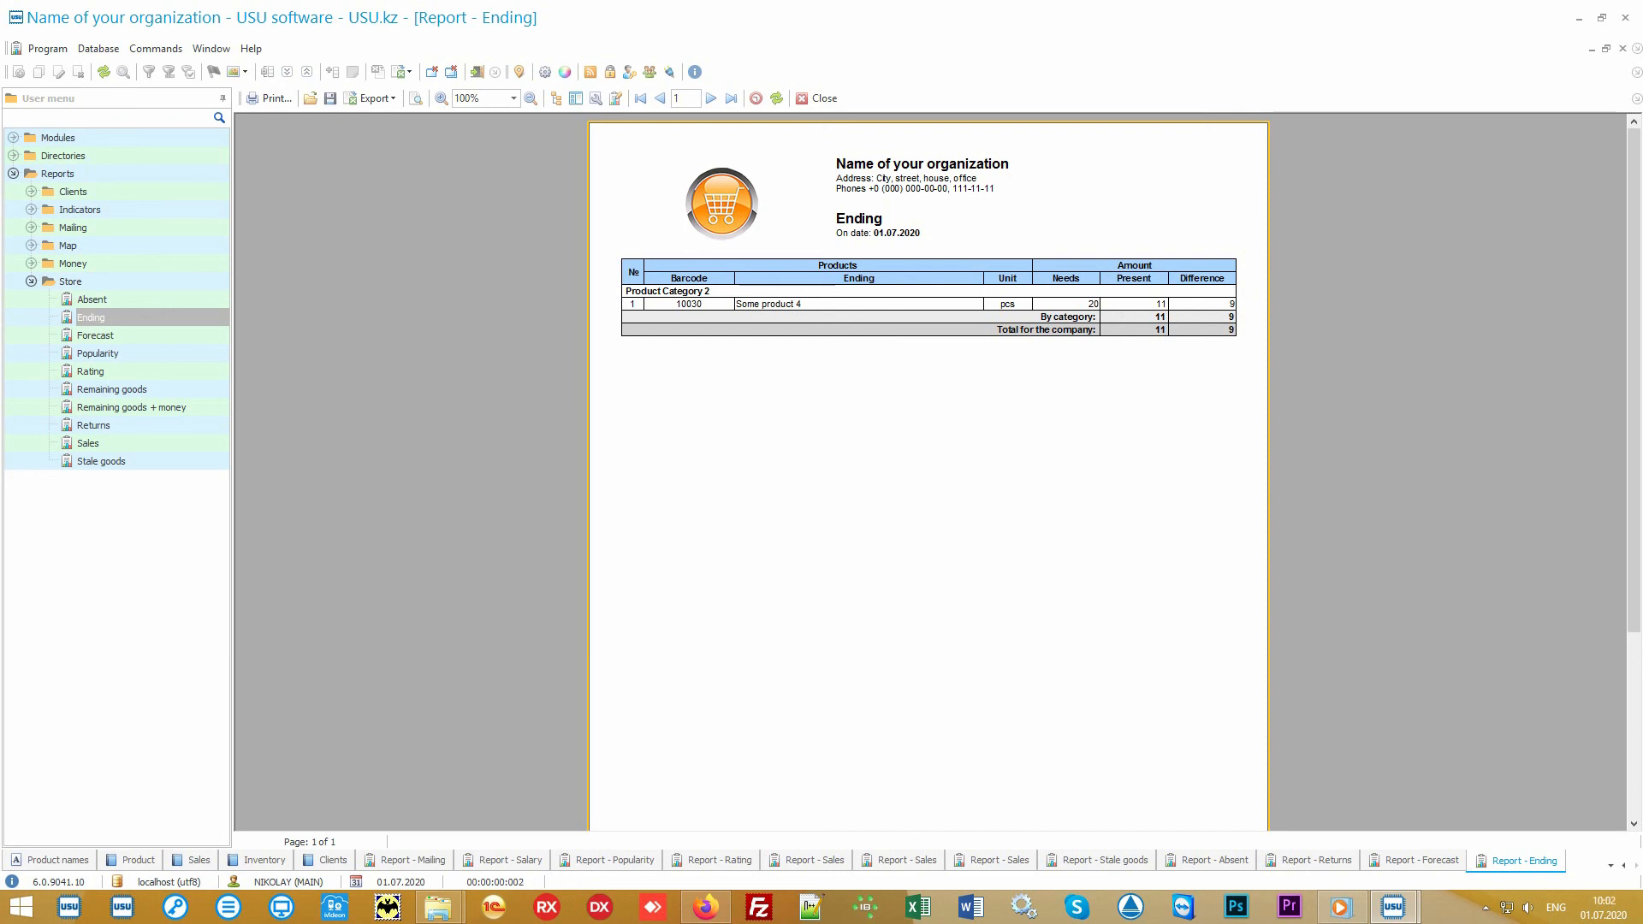
pyautogui.click(164, 392)
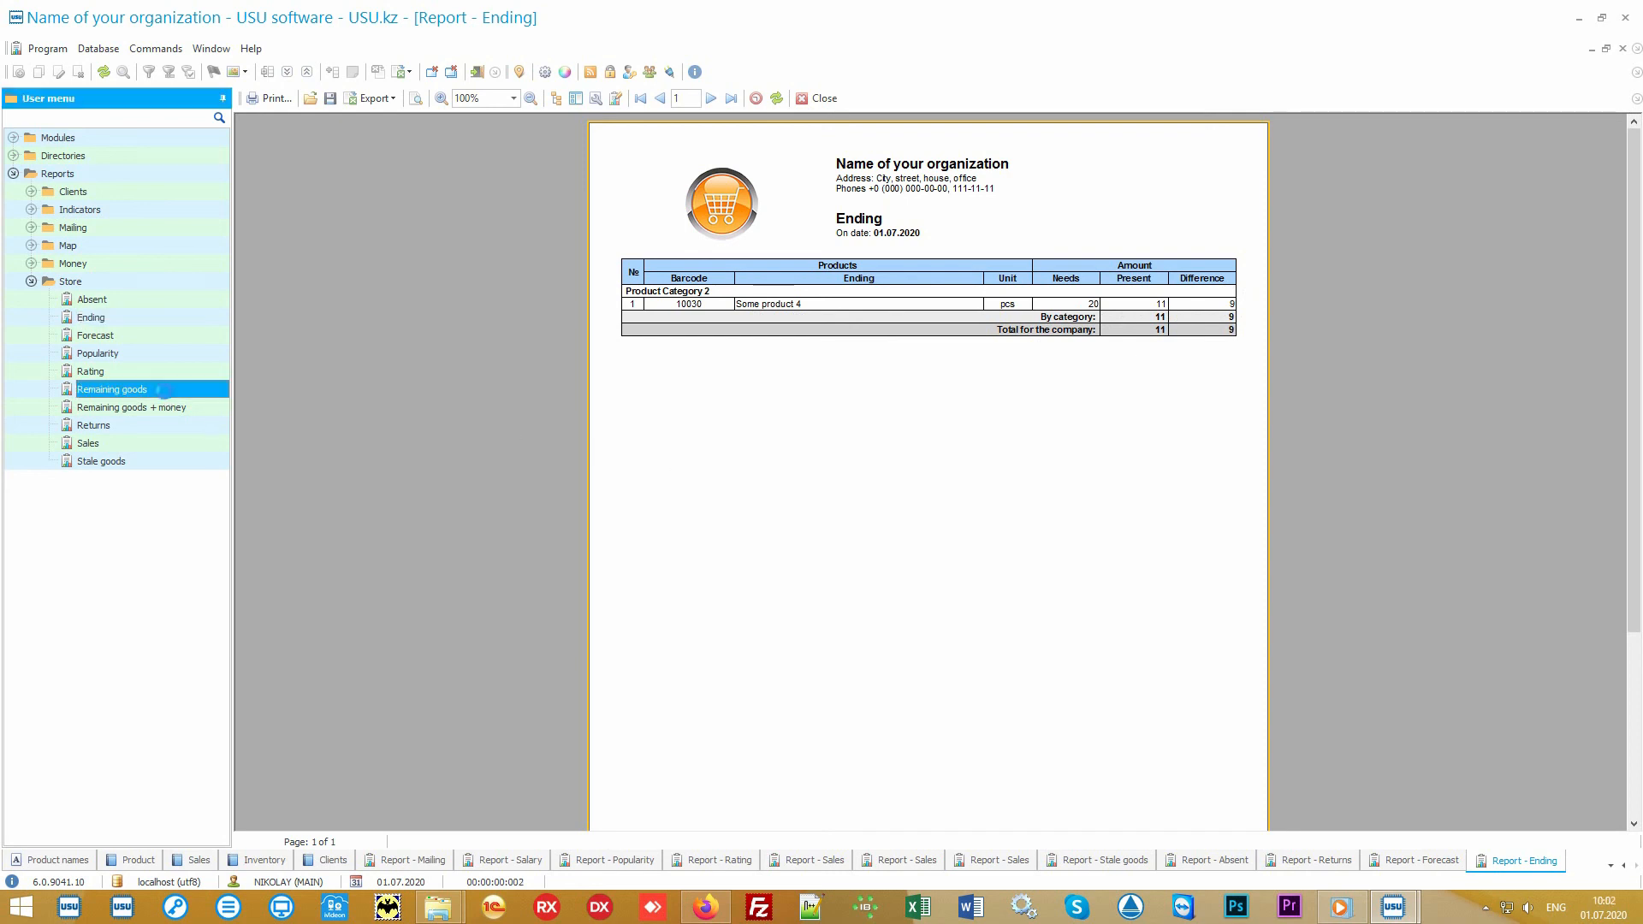
pyautogui.click(852, 831)
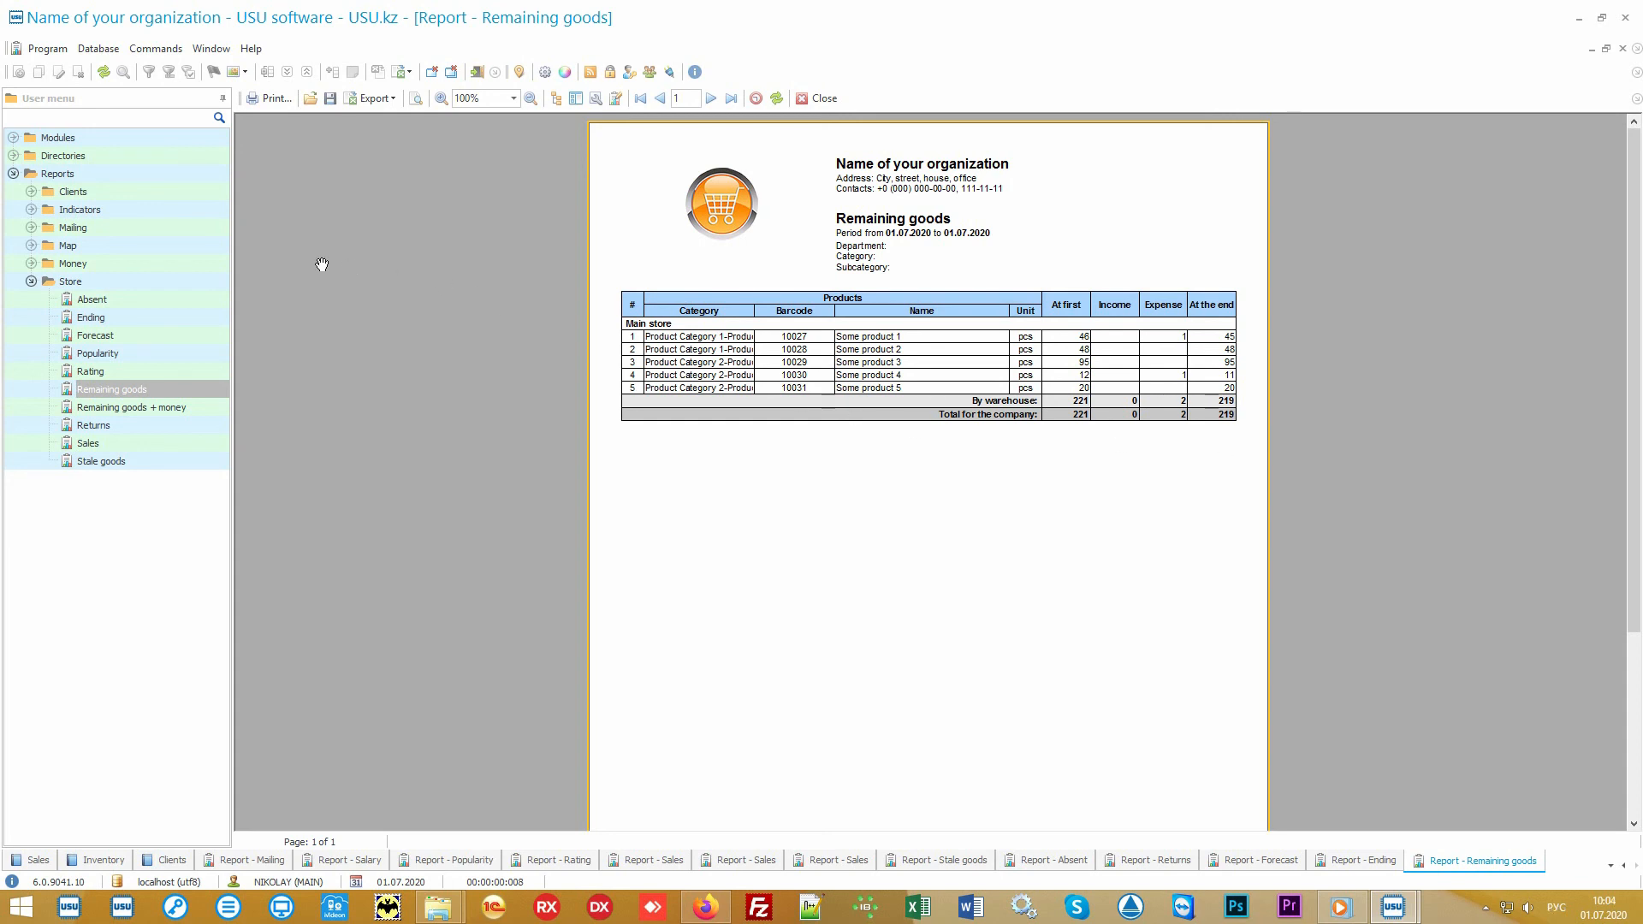
# - Expand the Money group under Reports and collapse the Store group
pyautogui.doubleClick(161, 264)
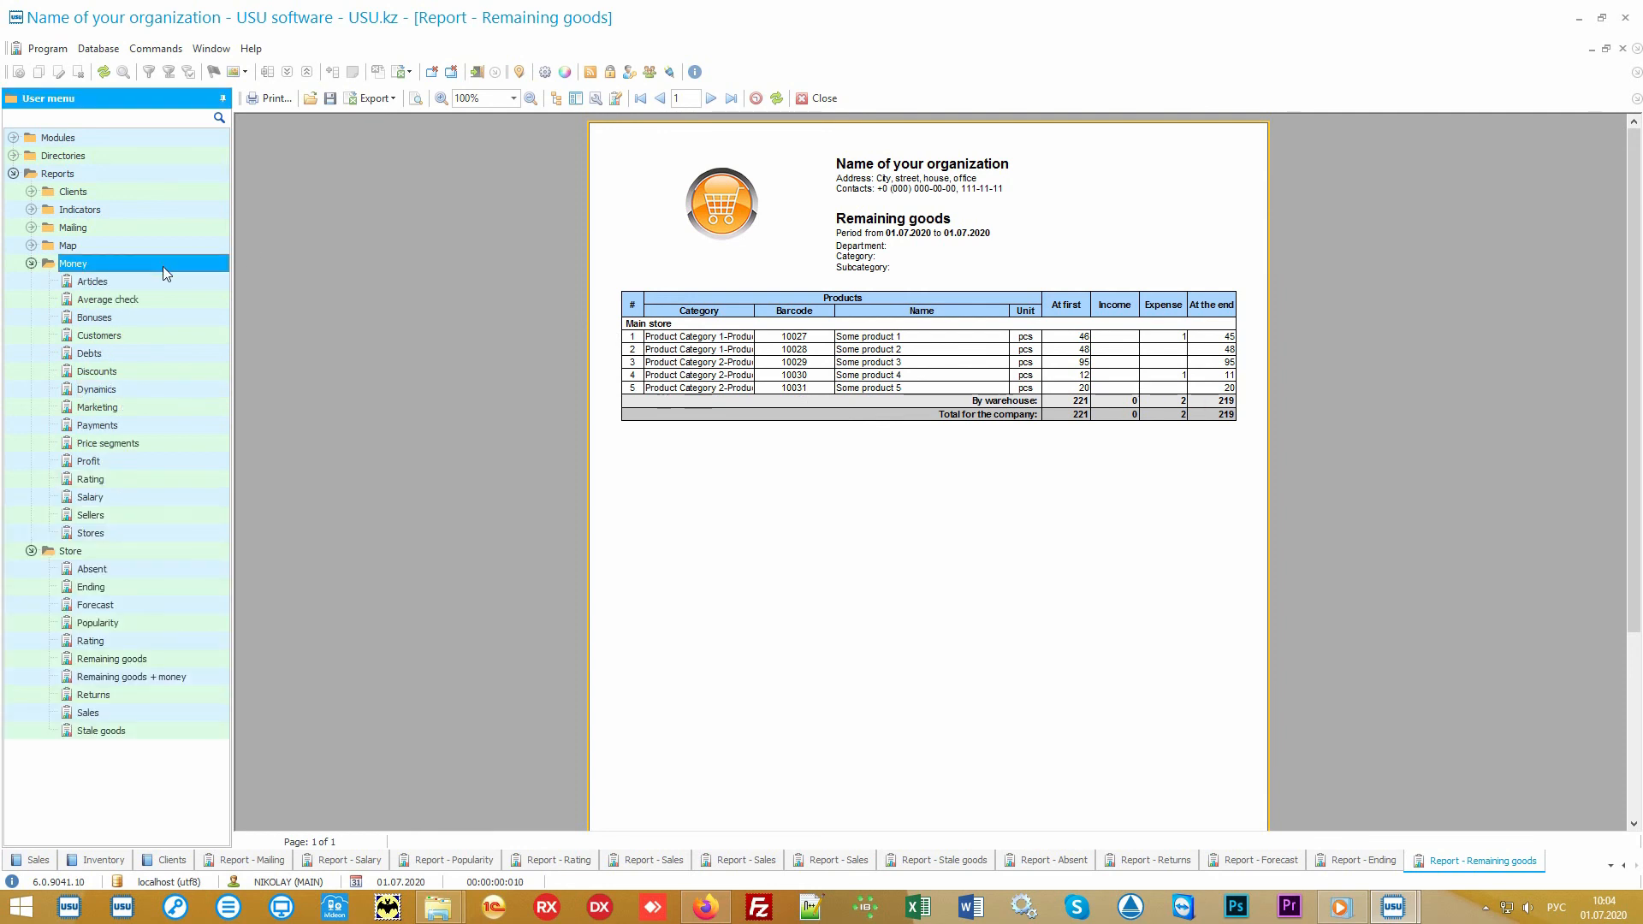
pyautogui.click(58, 553)
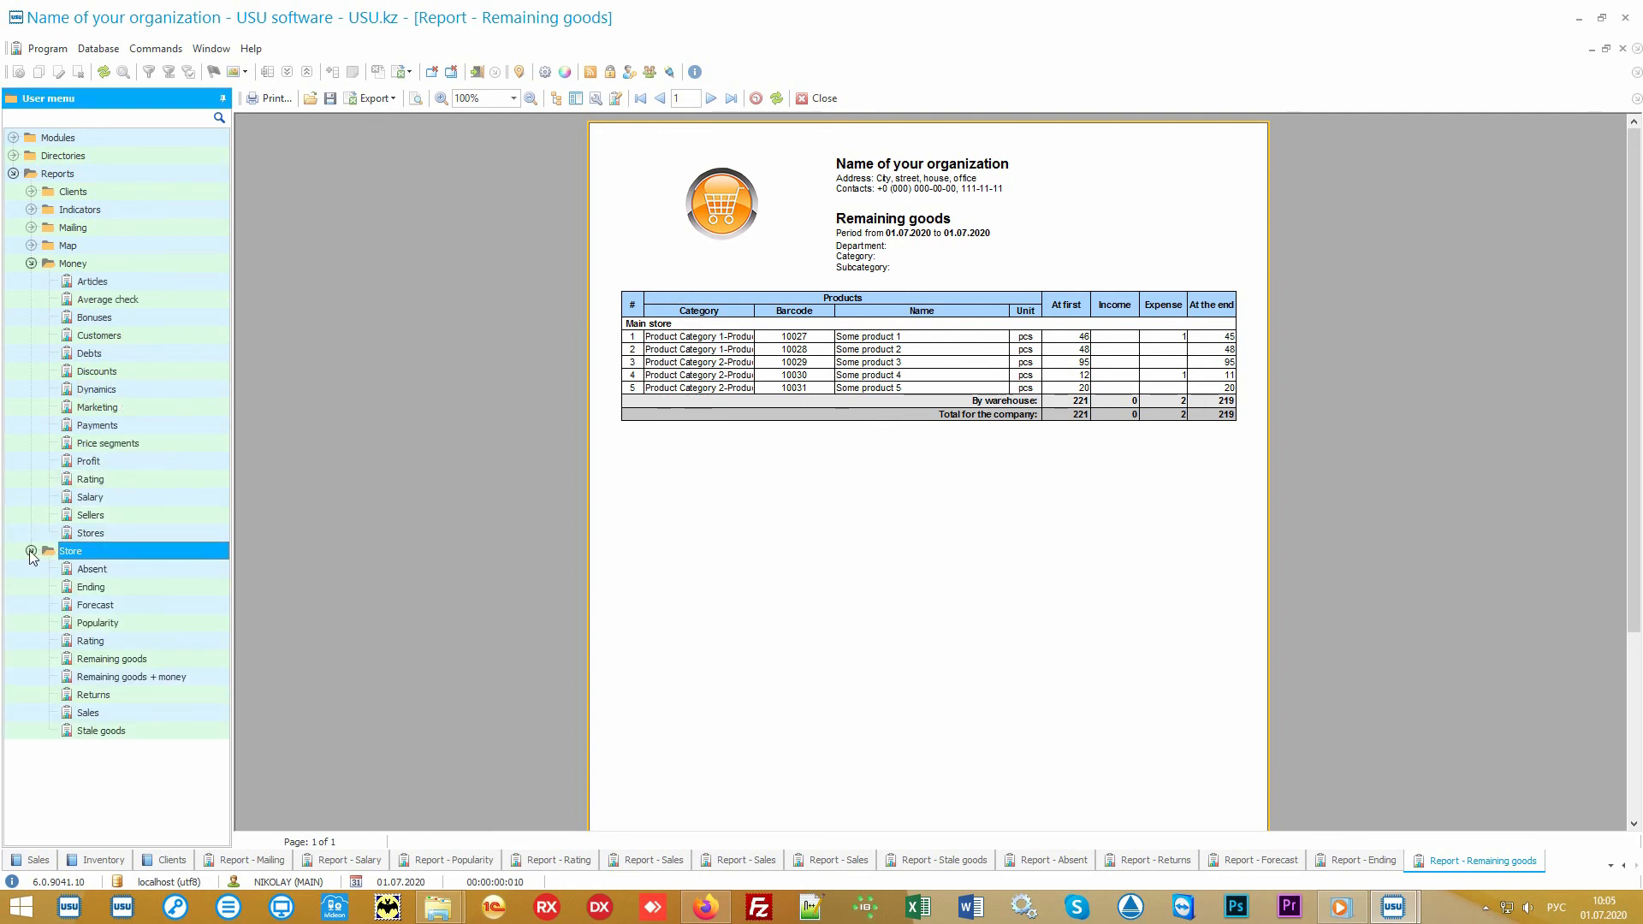
pyautogui.click(31, 552)
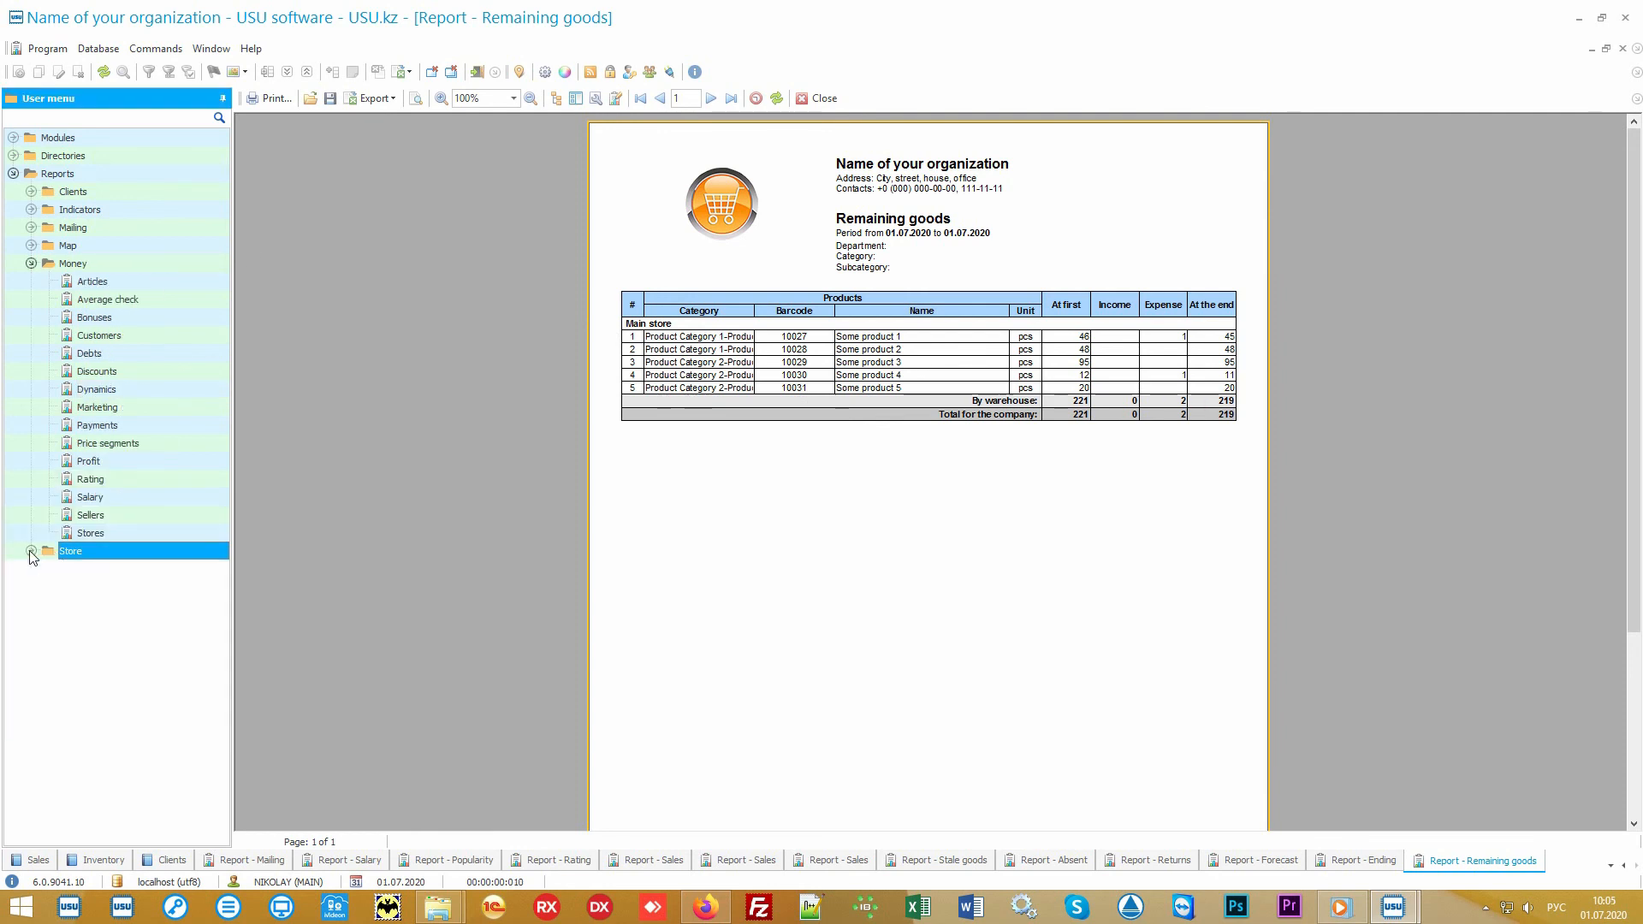
pyautogui.click(127, 265)
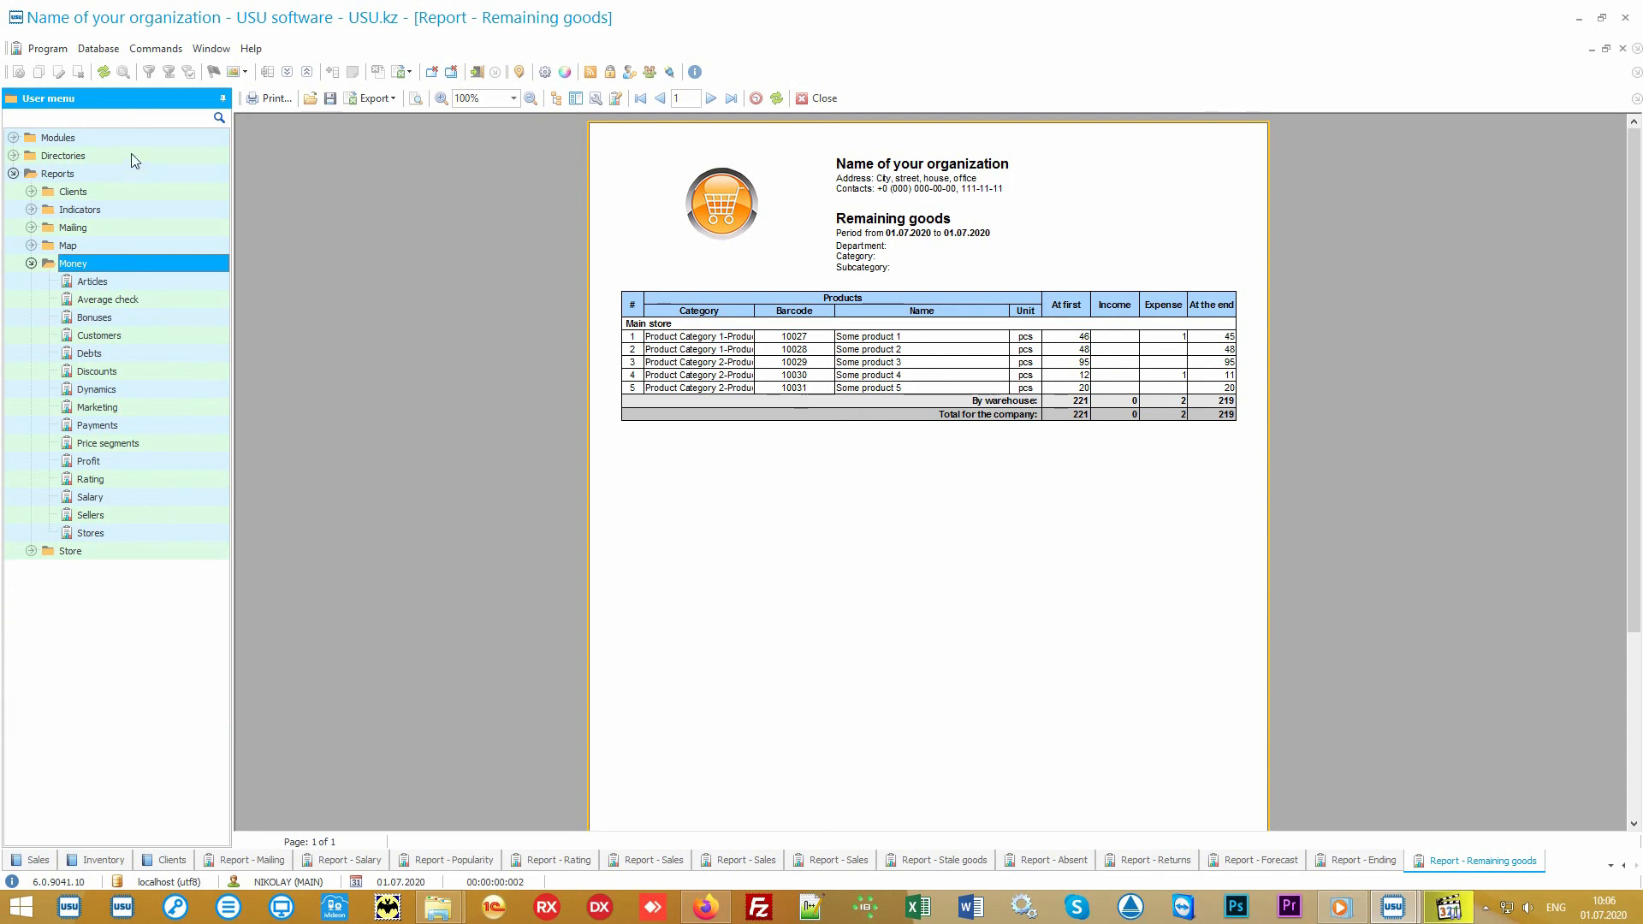
# - Open the Financial items directory from the Money group under Directories
pyautogui.doubleClick(131, 153)
pyautogui.doubleClick(116, 226)
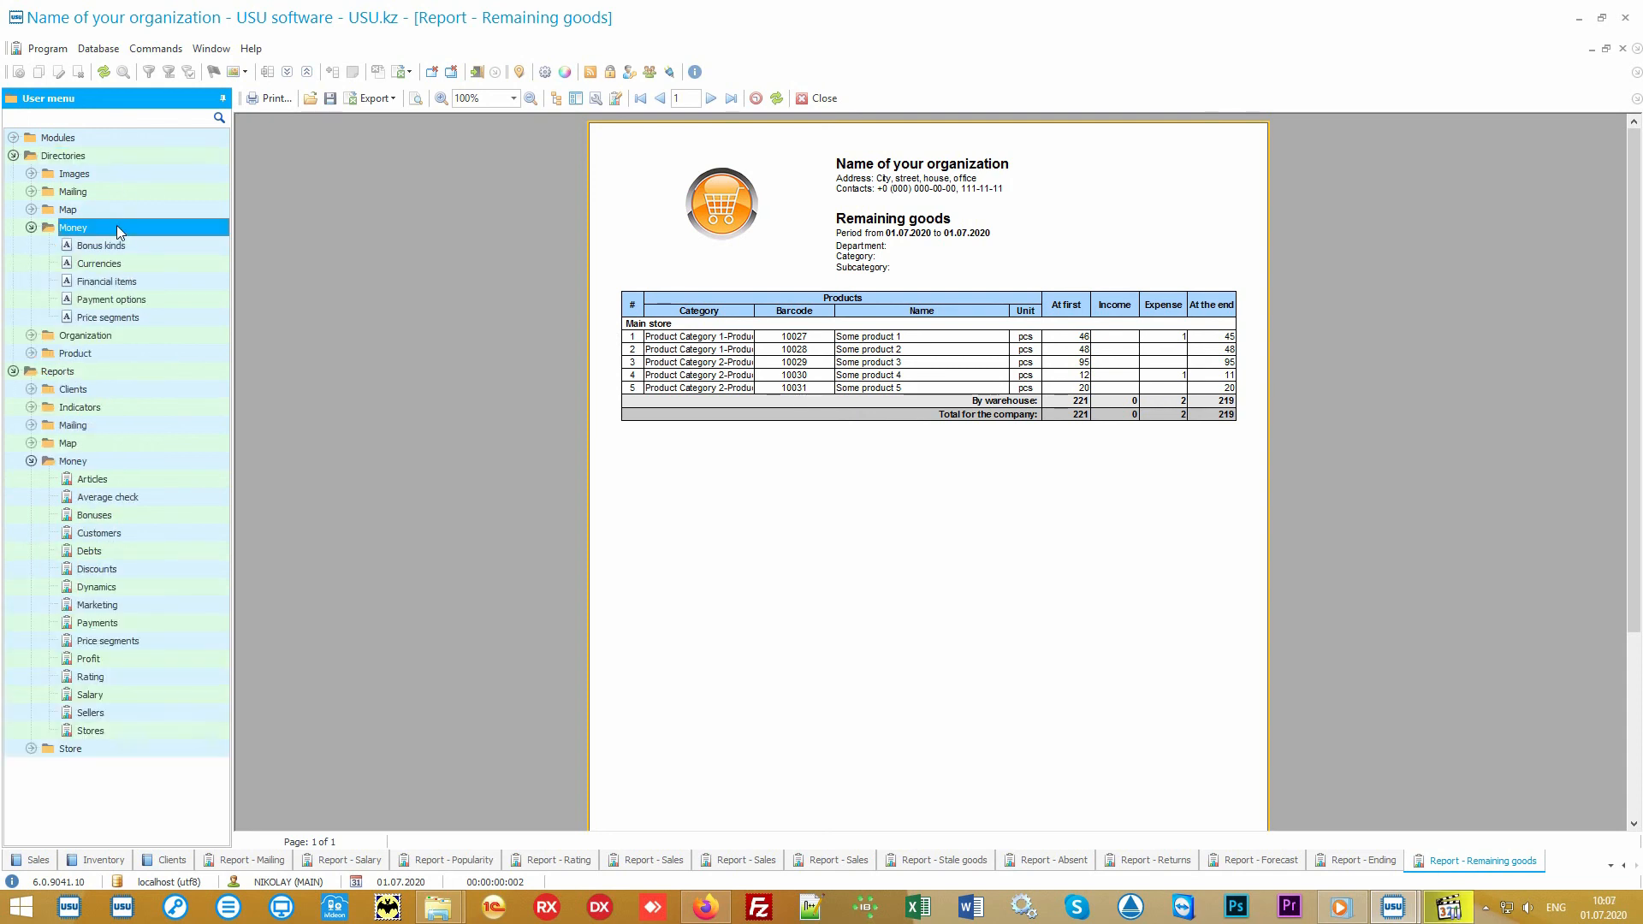
pyautogui.doubleClick(163, 280)
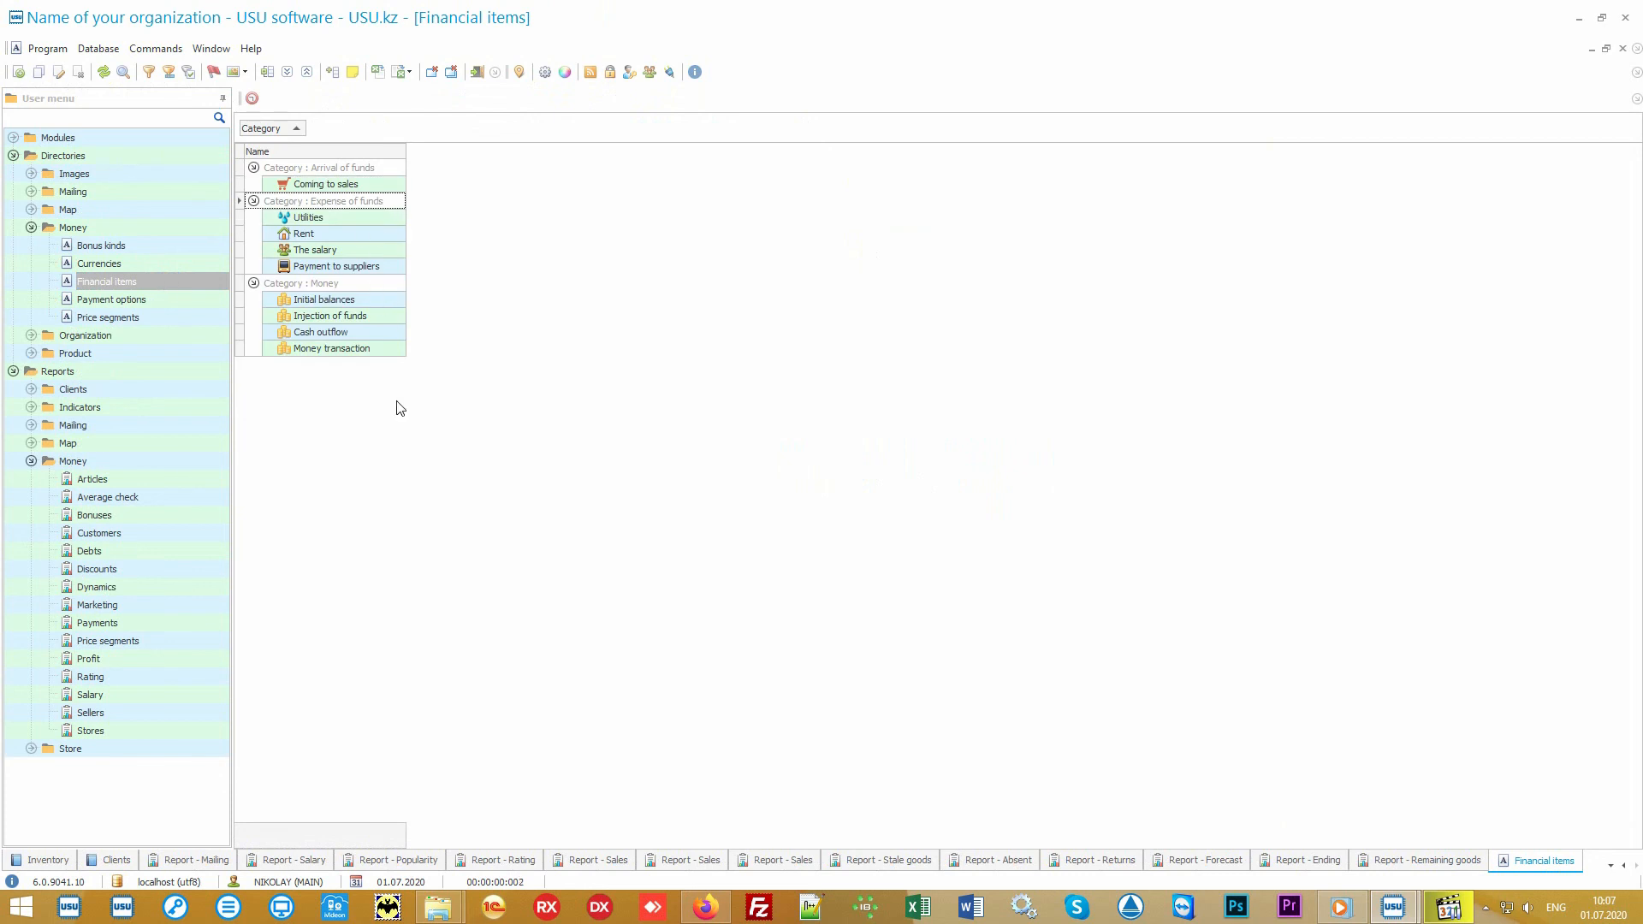
# - Generate the Articles report from the Money reports group with its preset dates and review the income and expense breakdown
pyautogui.doubleClick(156, 478)
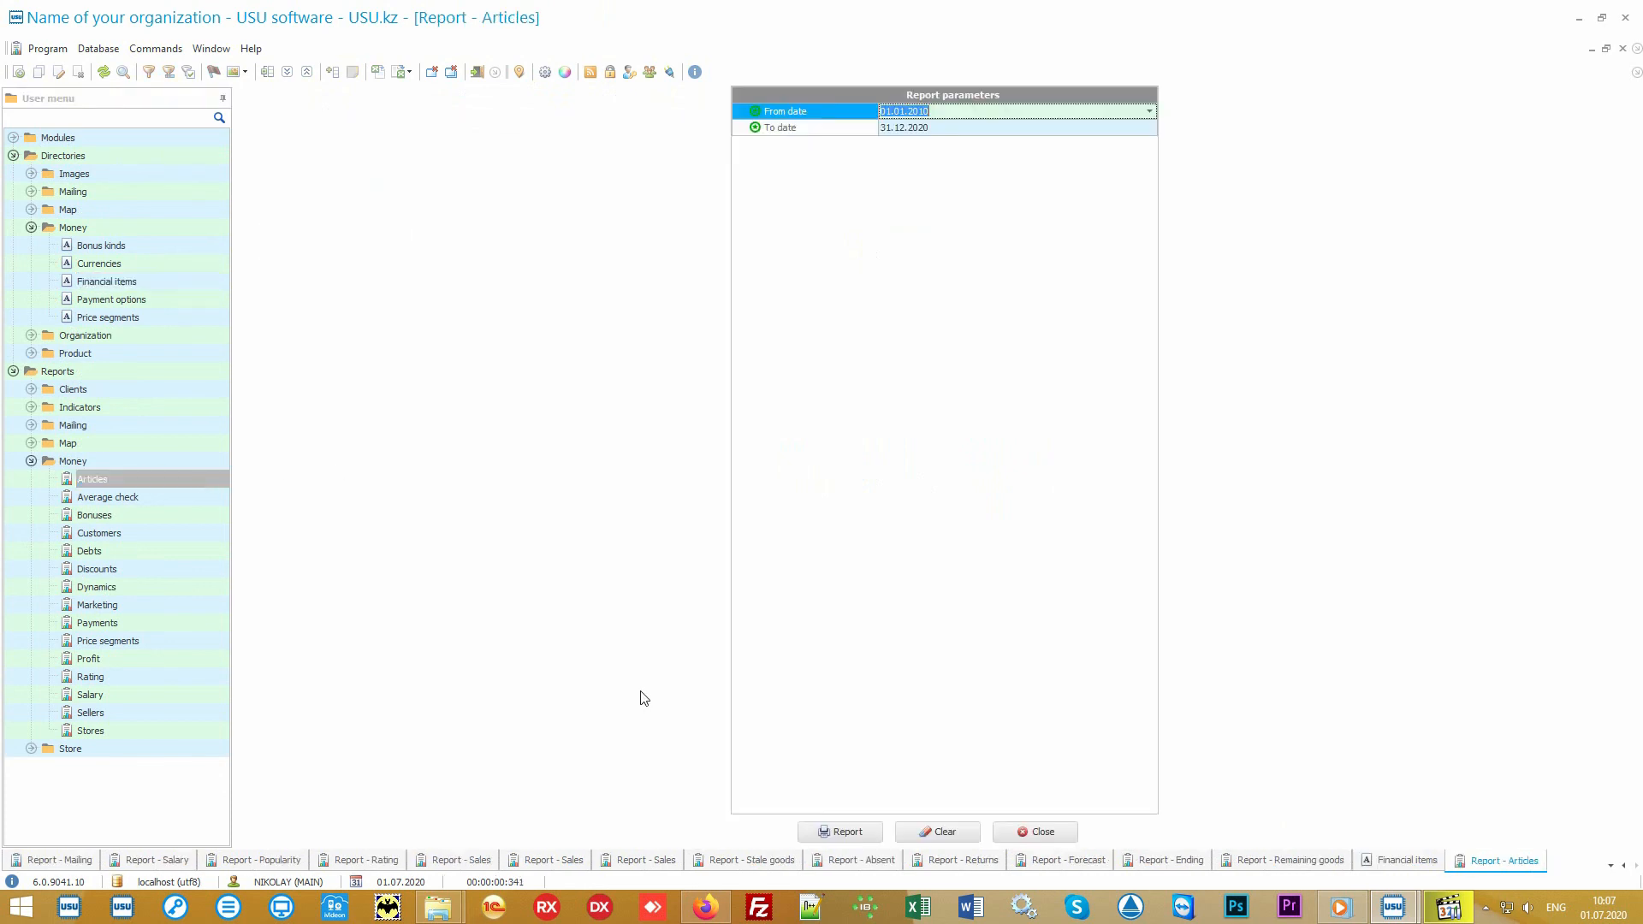
pyautogui.click(840, 831)
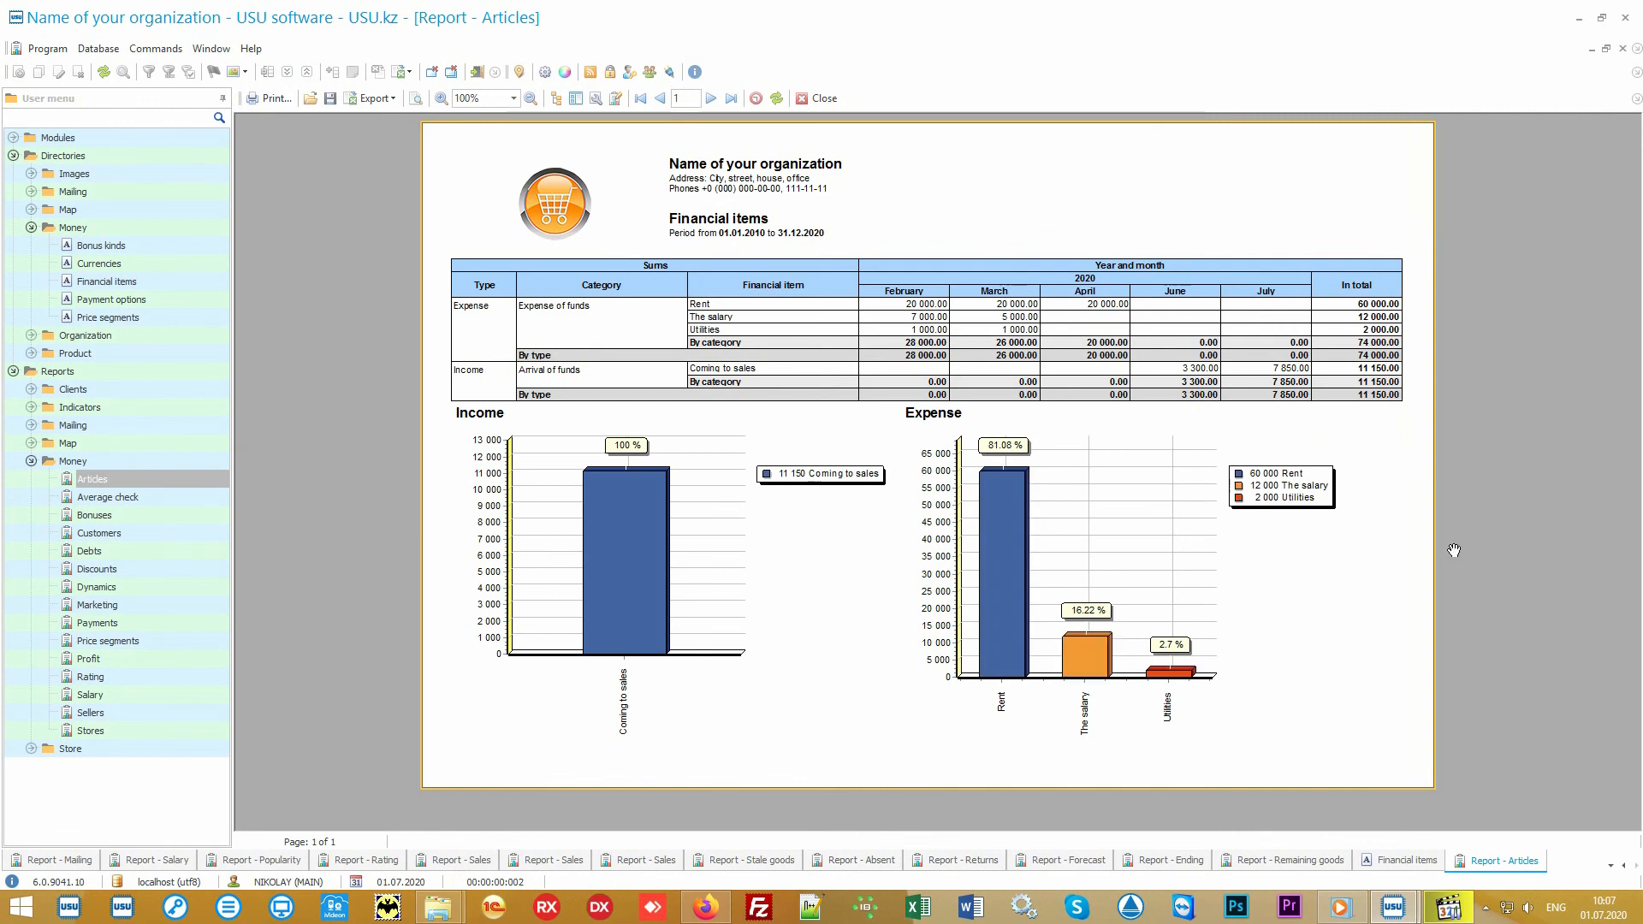
pyautogui.hotkey('alt', 'shift')
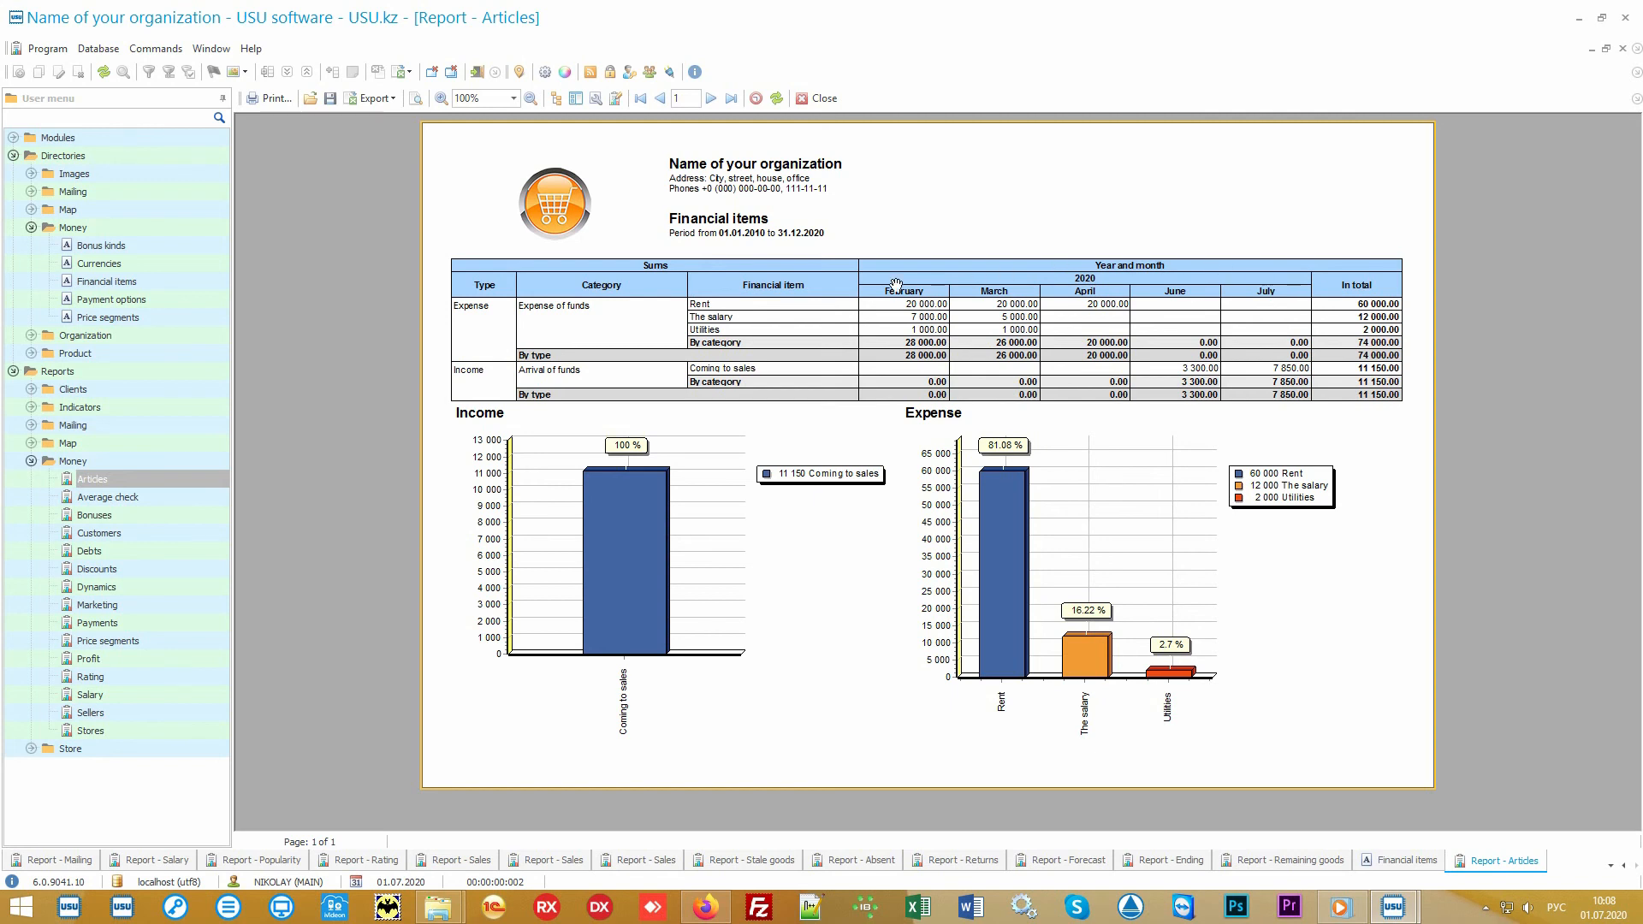
pyautogui.moveTo(1228, 439)
# - Generate the Average check and Price segments reports from the Money reports group with their preset dates
pyautogui.doubleClick(153, 498)
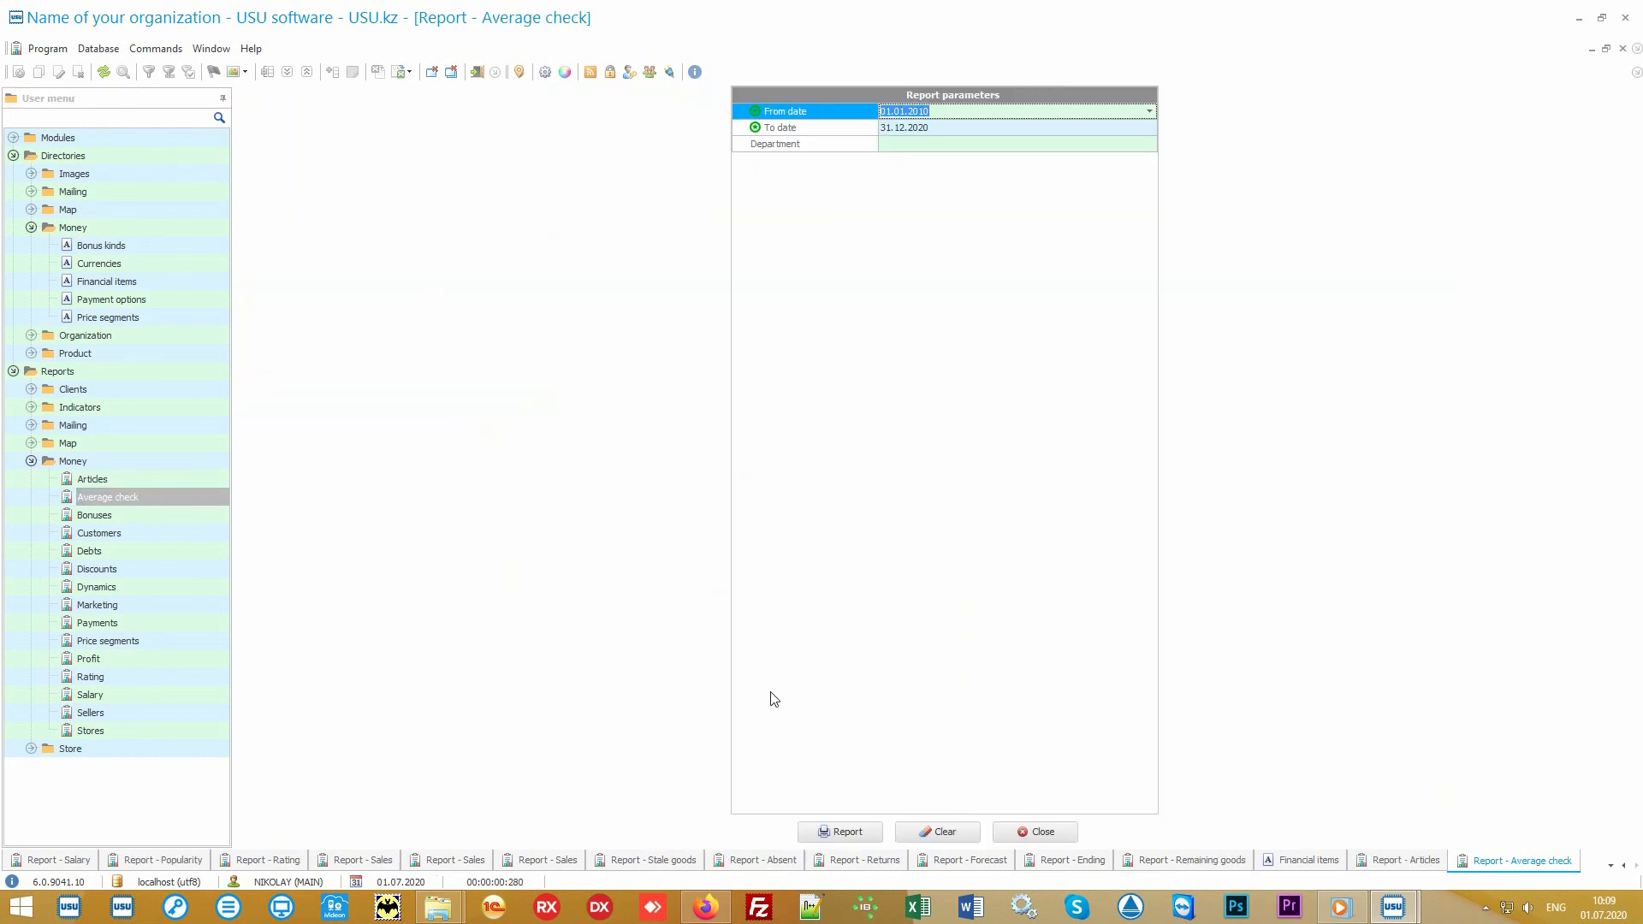
pyautogui.click(869, 830)
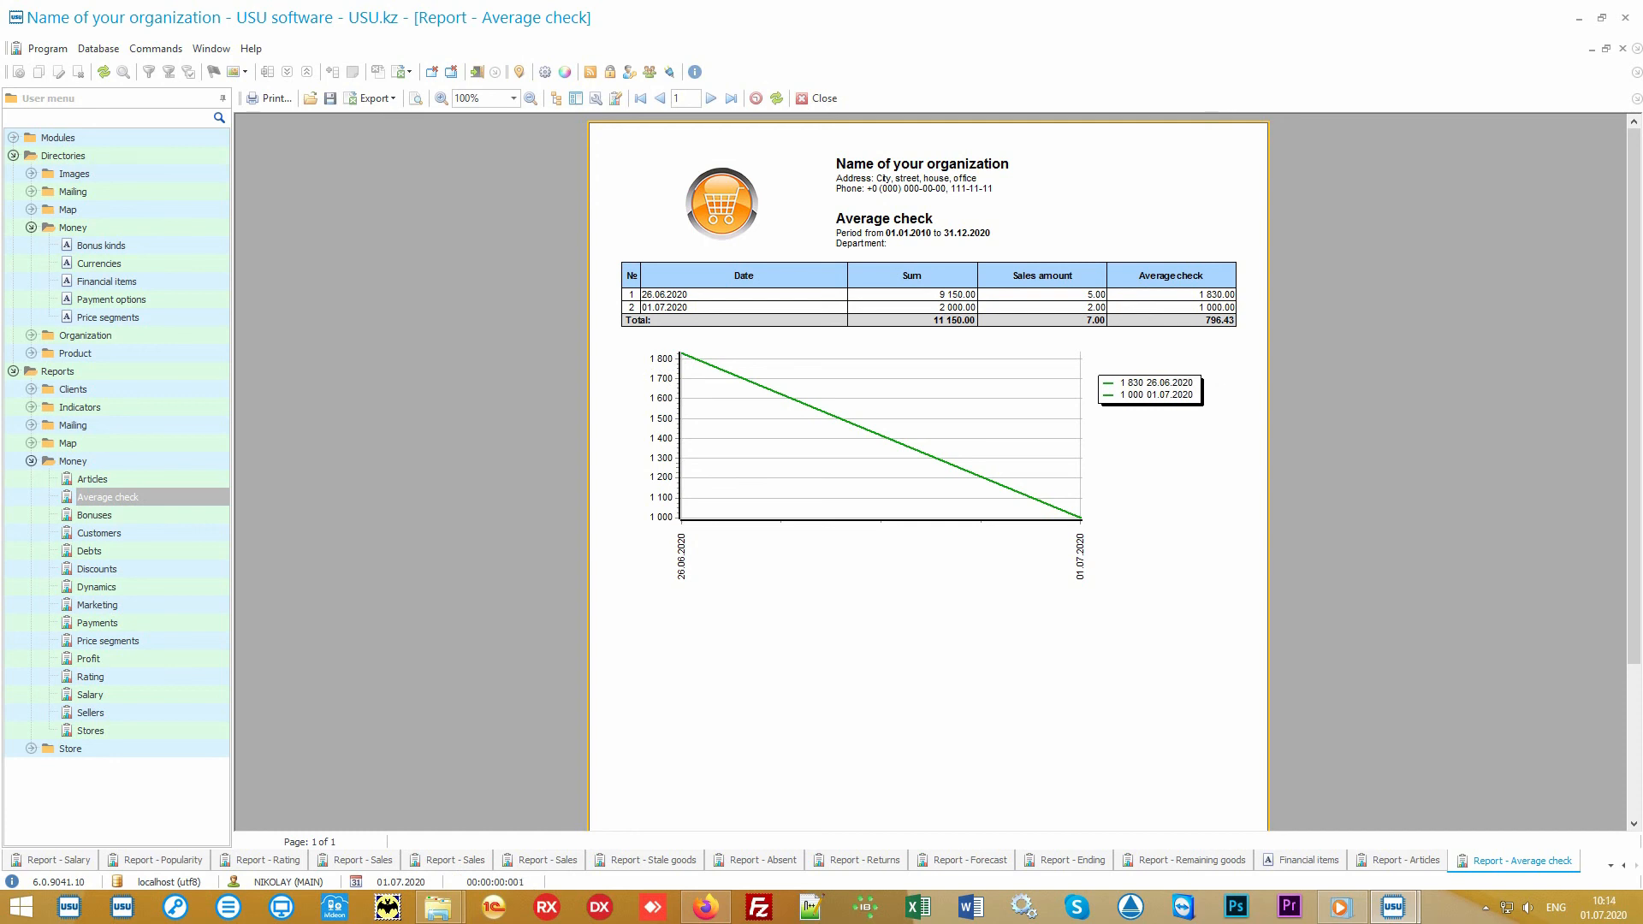
pyautogui.click(183, 640)
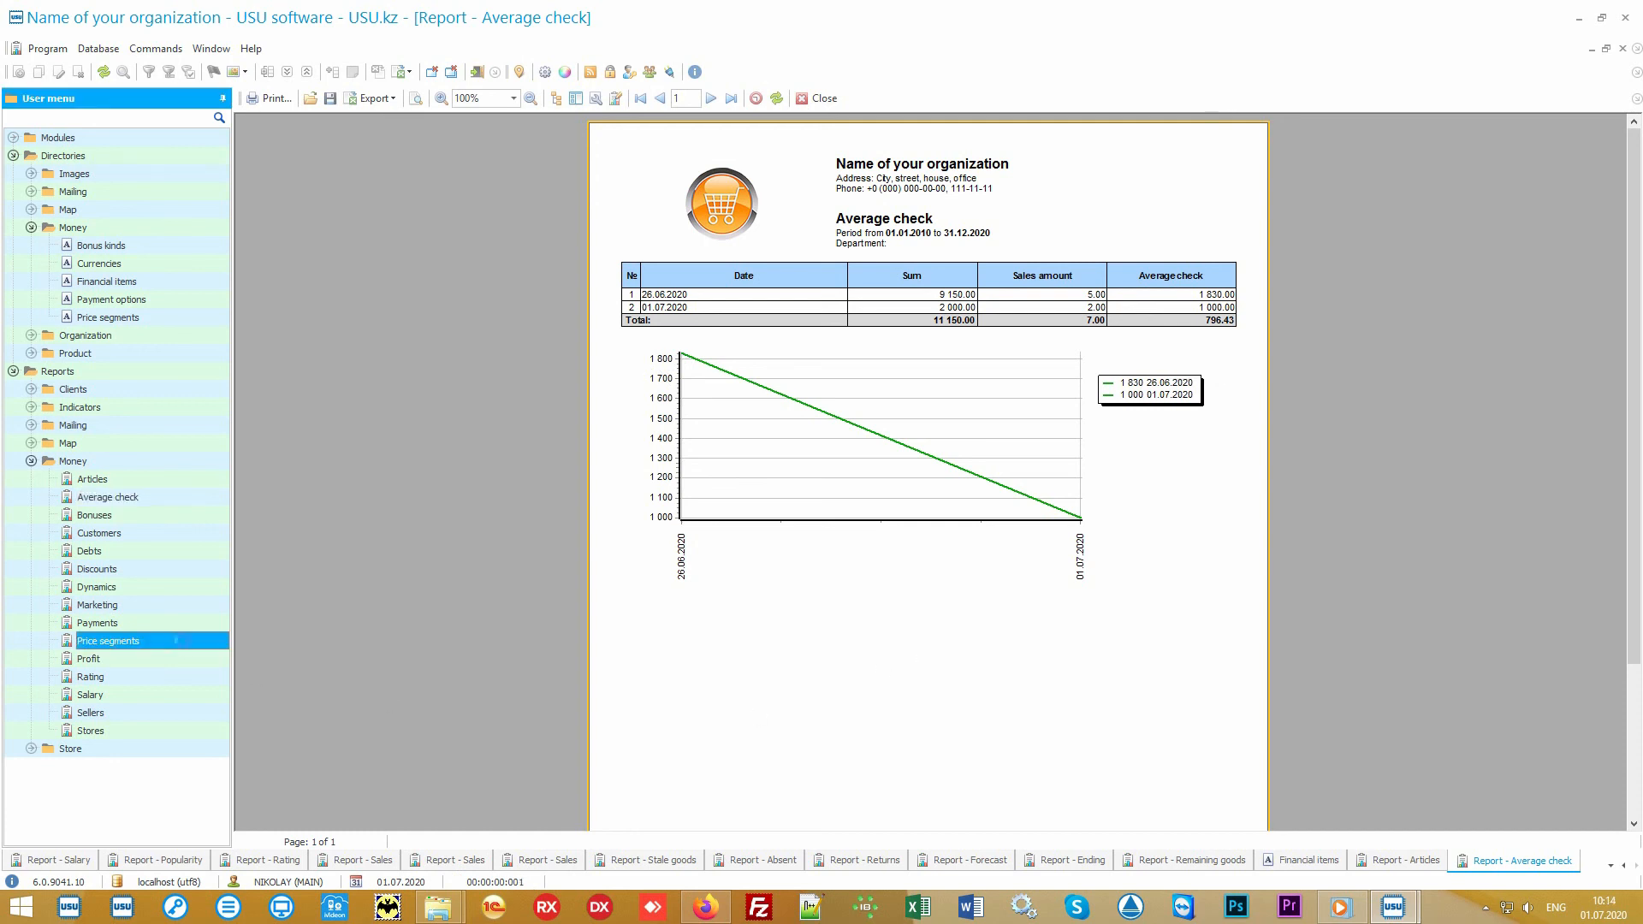
pyautogui.click(841, 827)
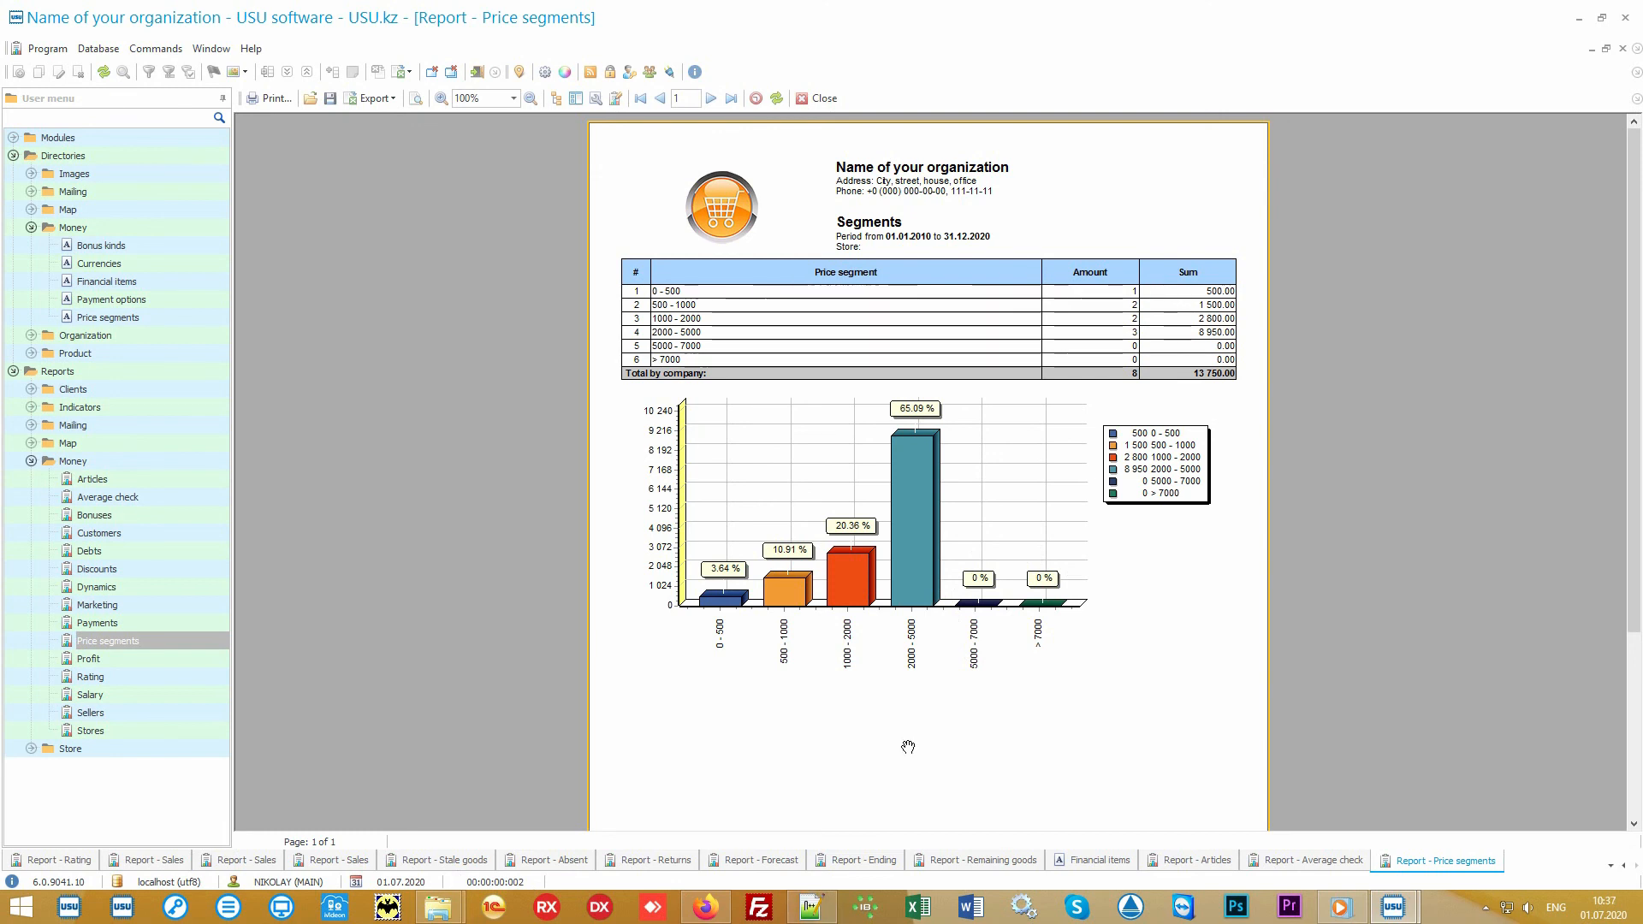
# - Generate the Rating report from the Money reports group with its preset dates
pyautogui.click(153, 681)
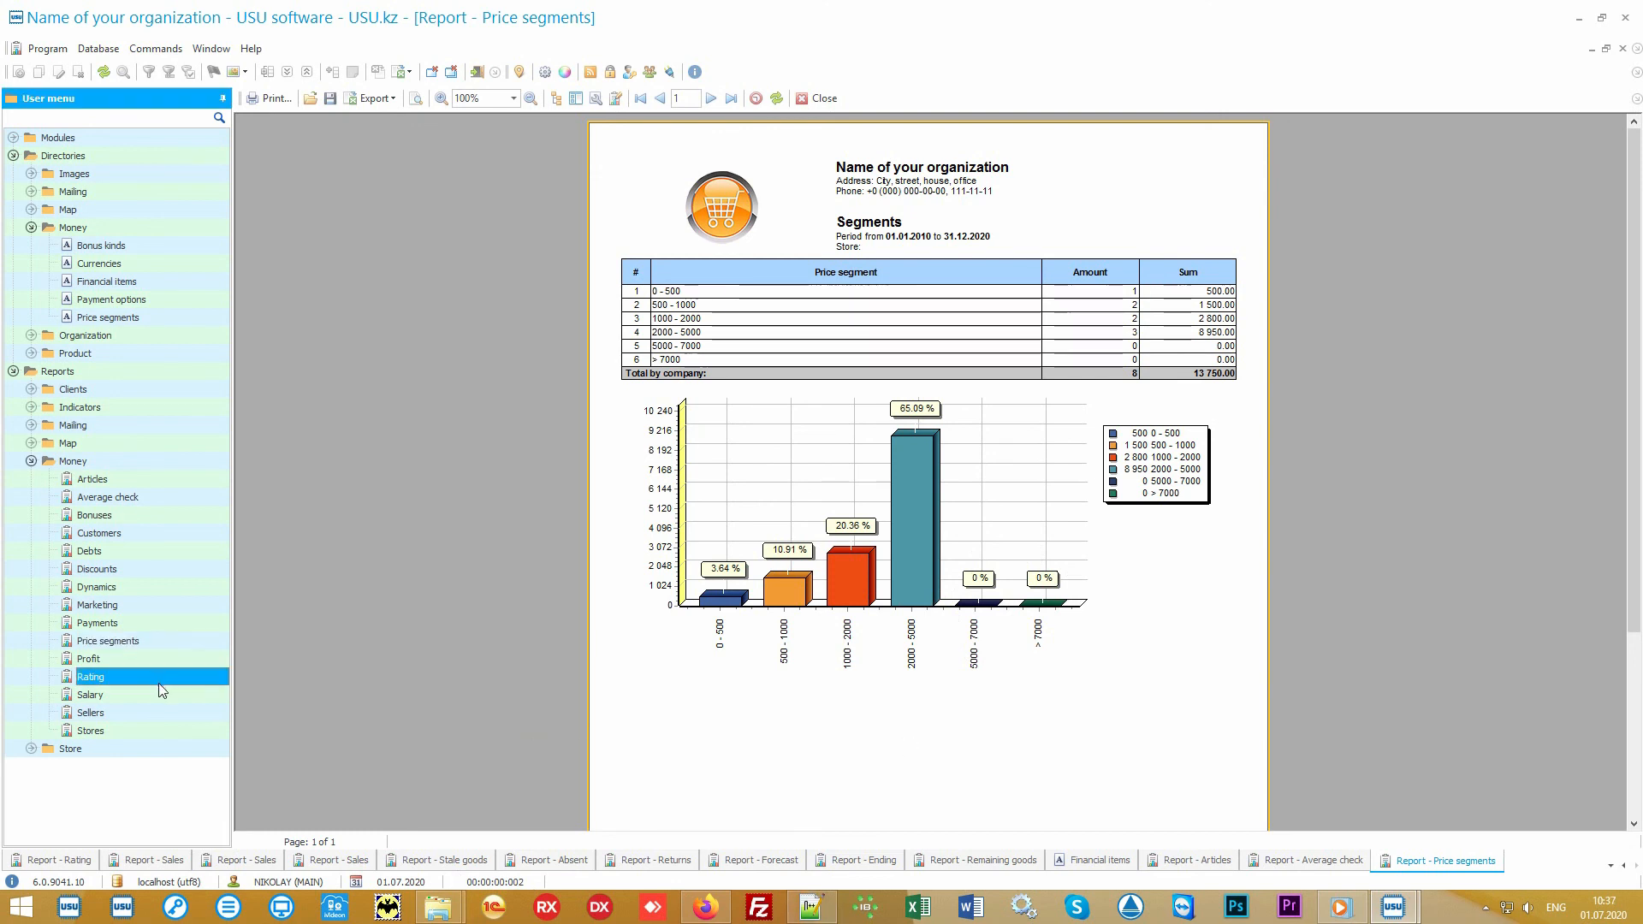
pyautogui.doubleClick(166, 680)
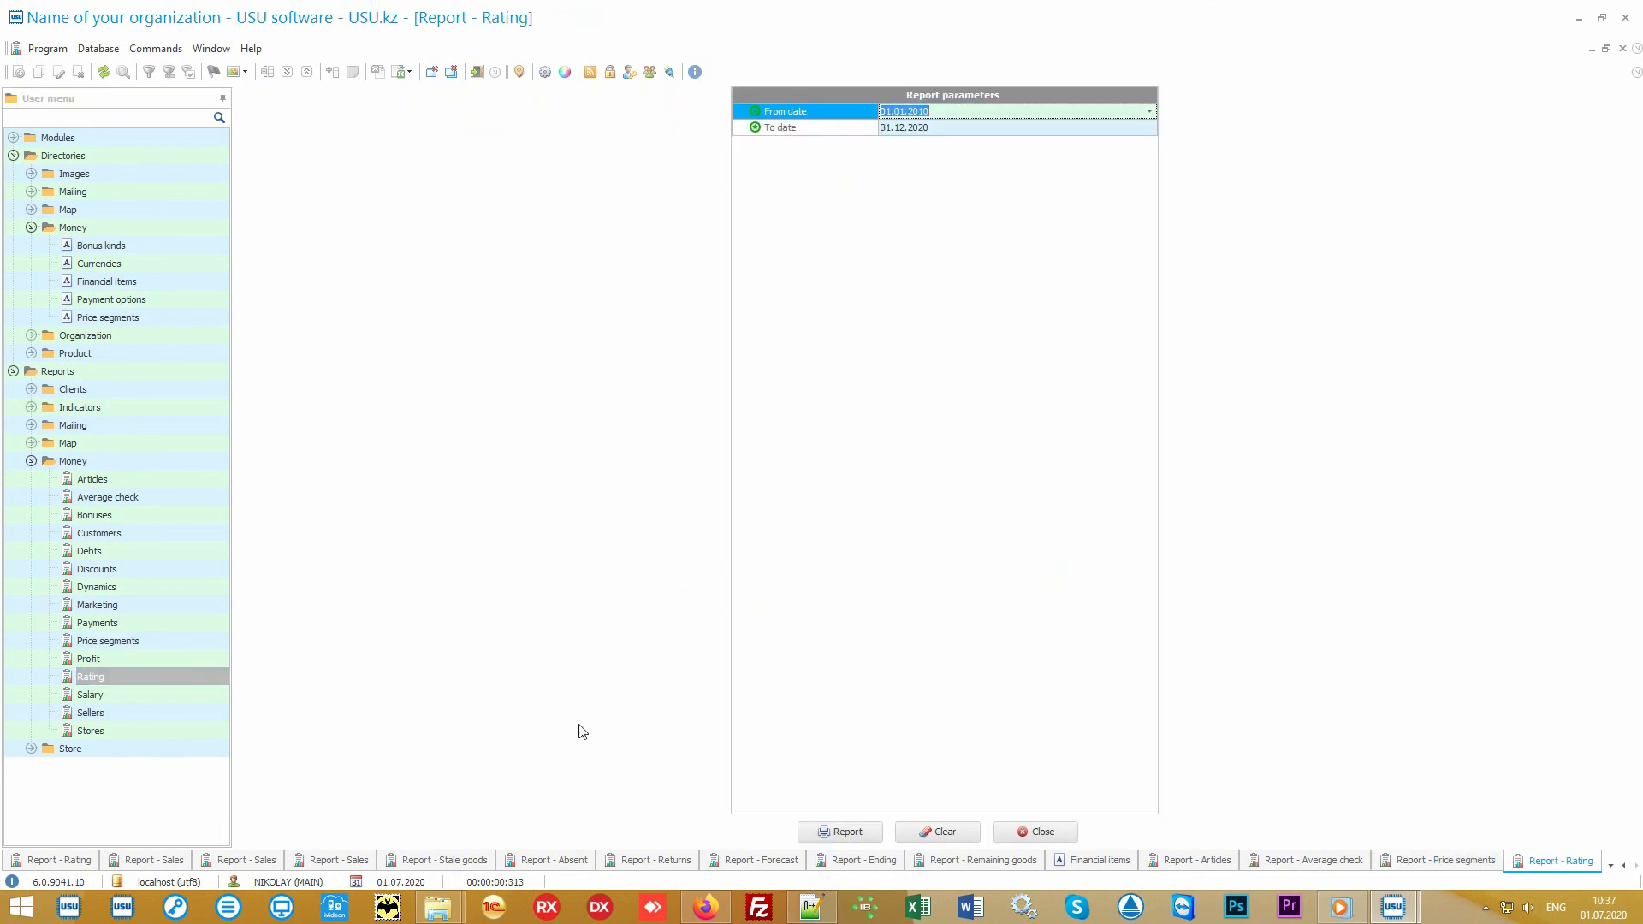
pyautogui.click(839, 832)
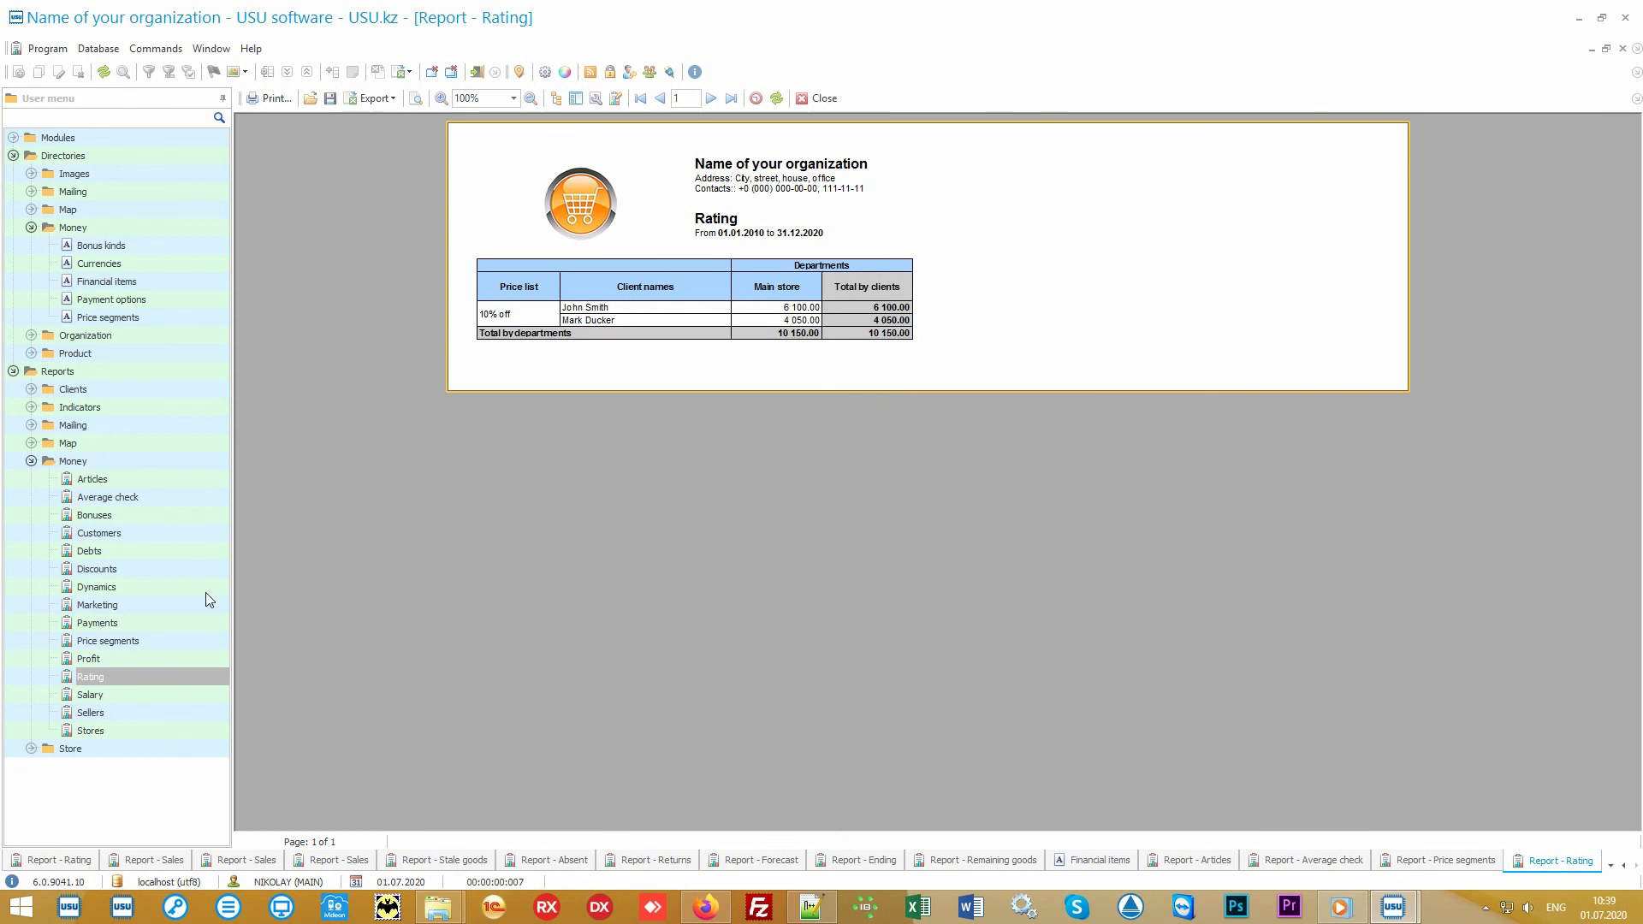
# - Generate the Marketing report and the Stores report for all departments from the Money reports group, both with their preset dates
pyautogui.click(162, 604)
pyautogui.click(826, 832)
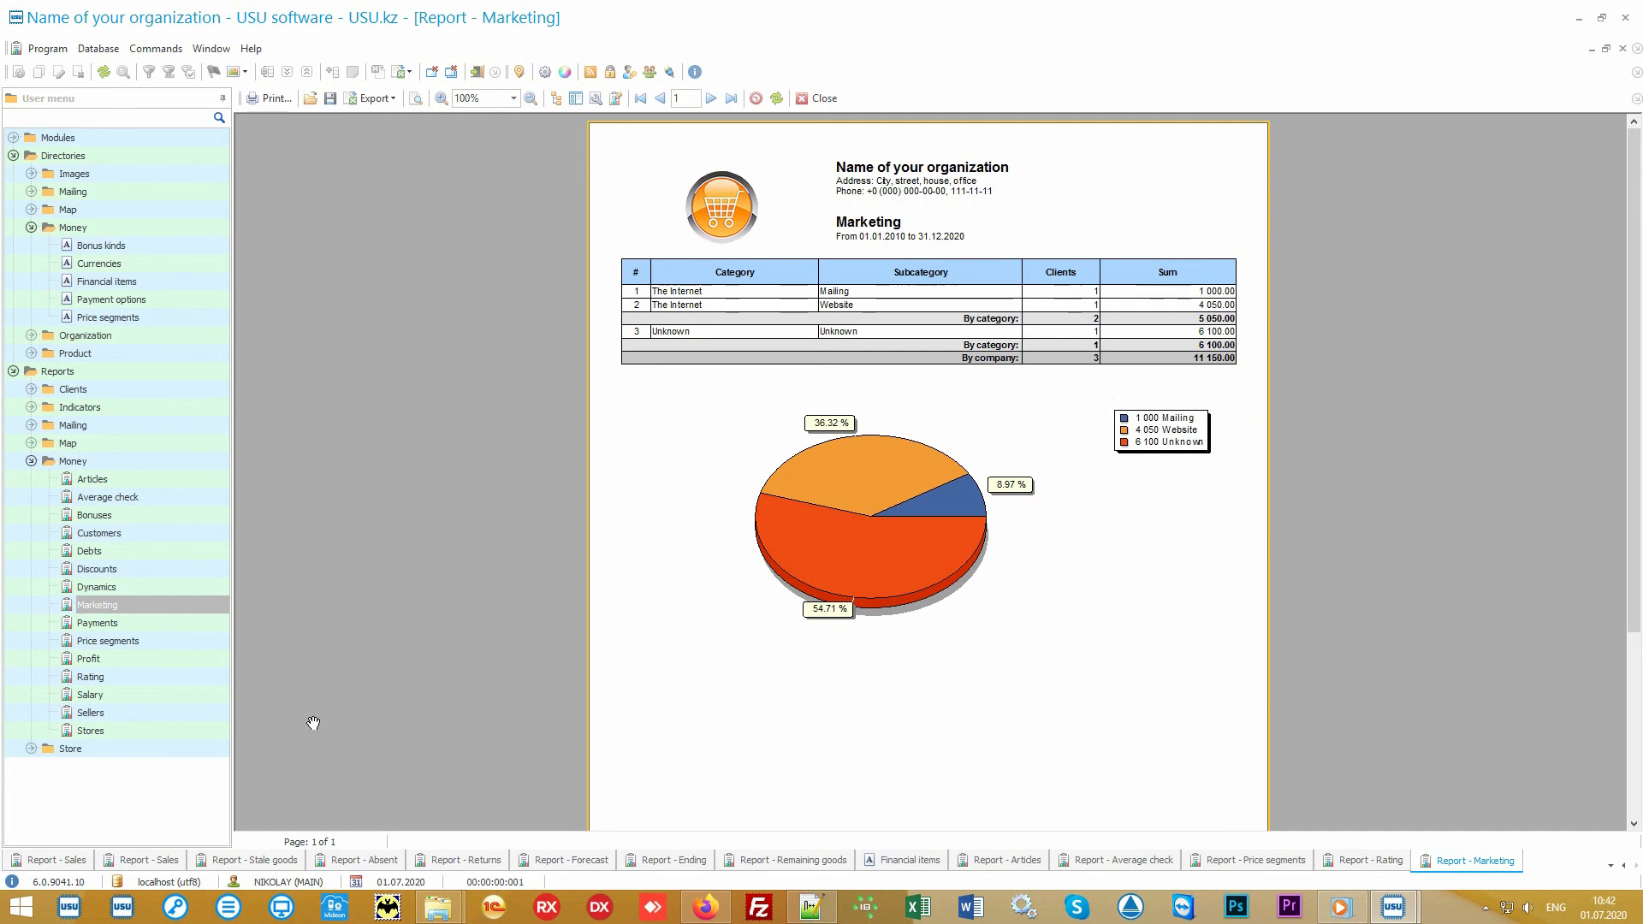
pyautogui.click(167, 727)
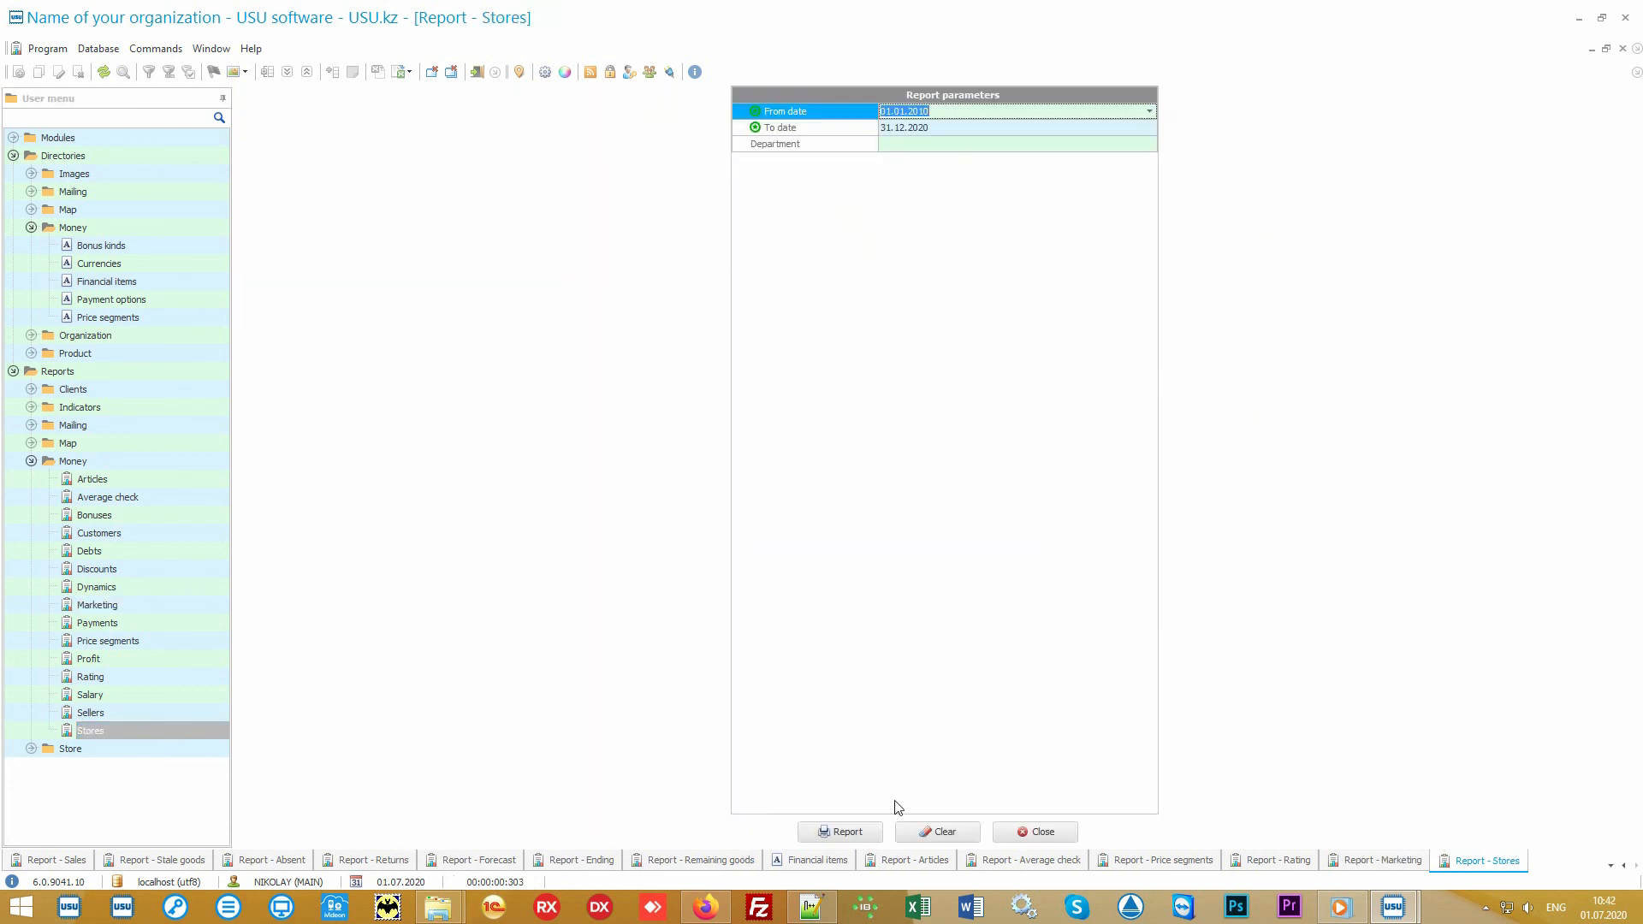
pyautogui.click(843, 832)
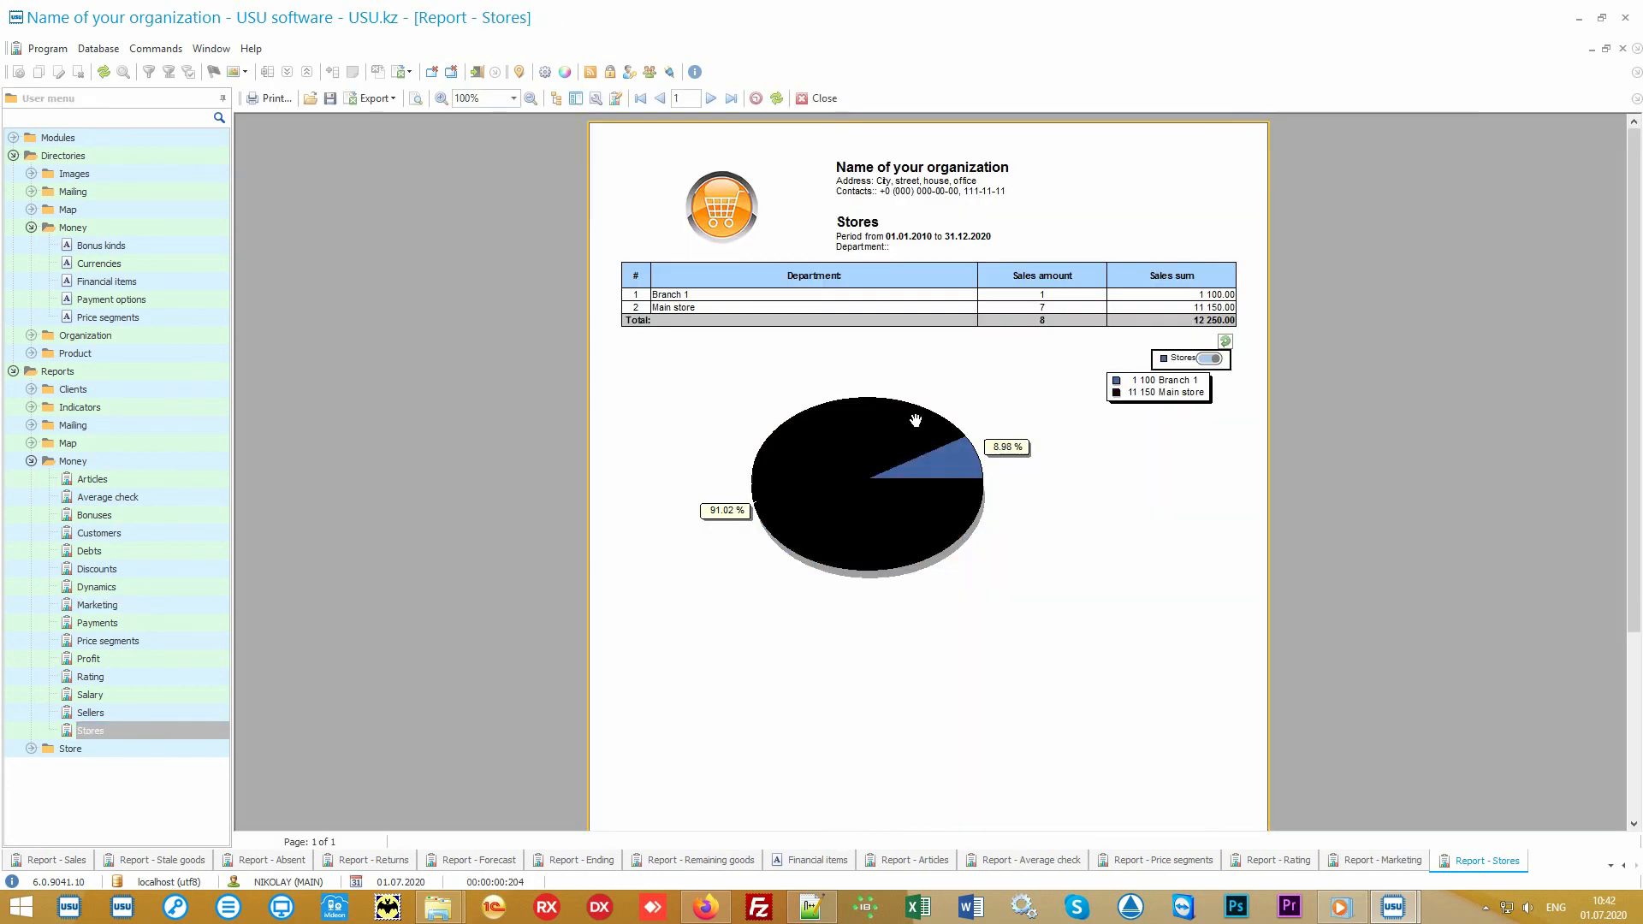
# - Generate the Sellers report and the Salary report for all employees from the Money reports group, both with their preset dates
pyautogui.click(154, 716)
pyautogui.click(835, 832)
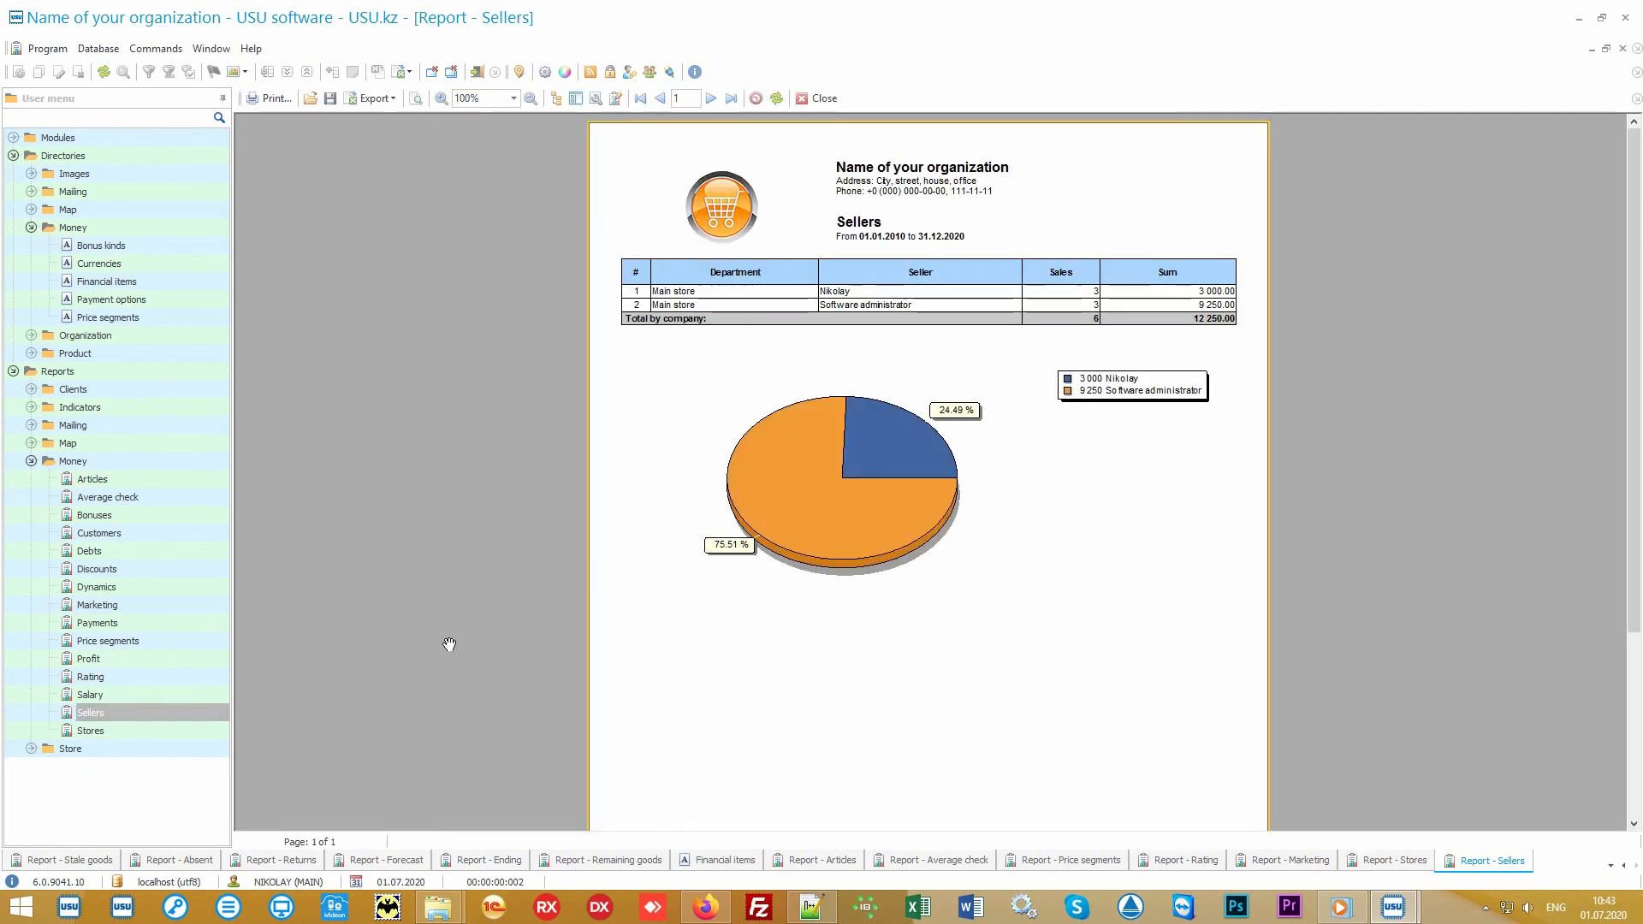
pyautogui.click(146, 693)
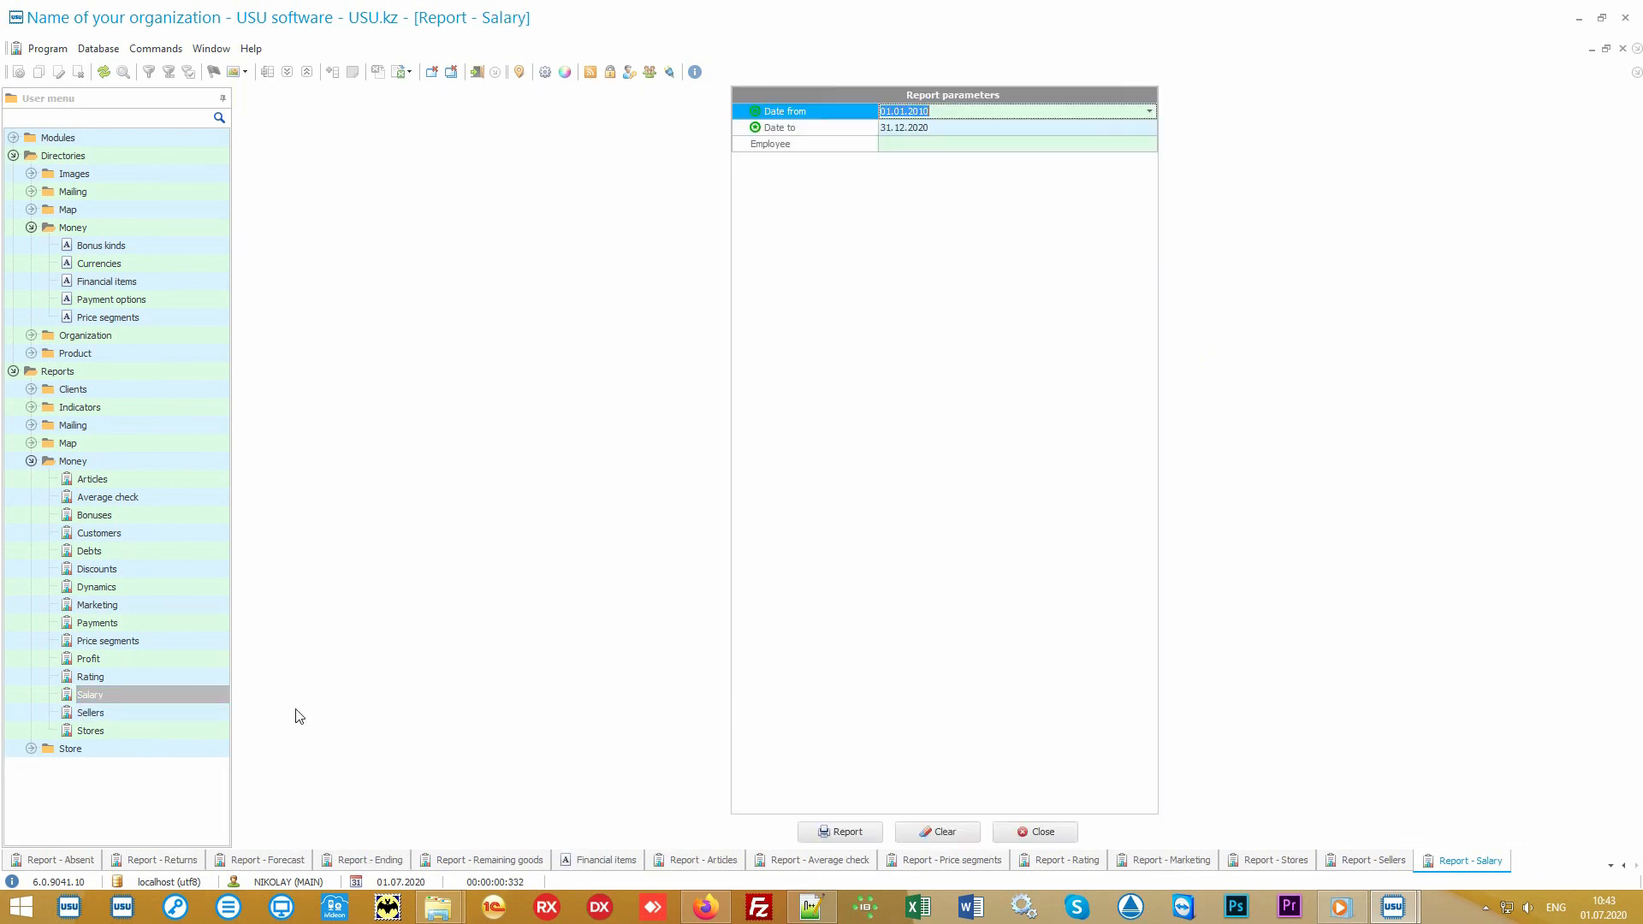
pyautogui.click(826, 832)
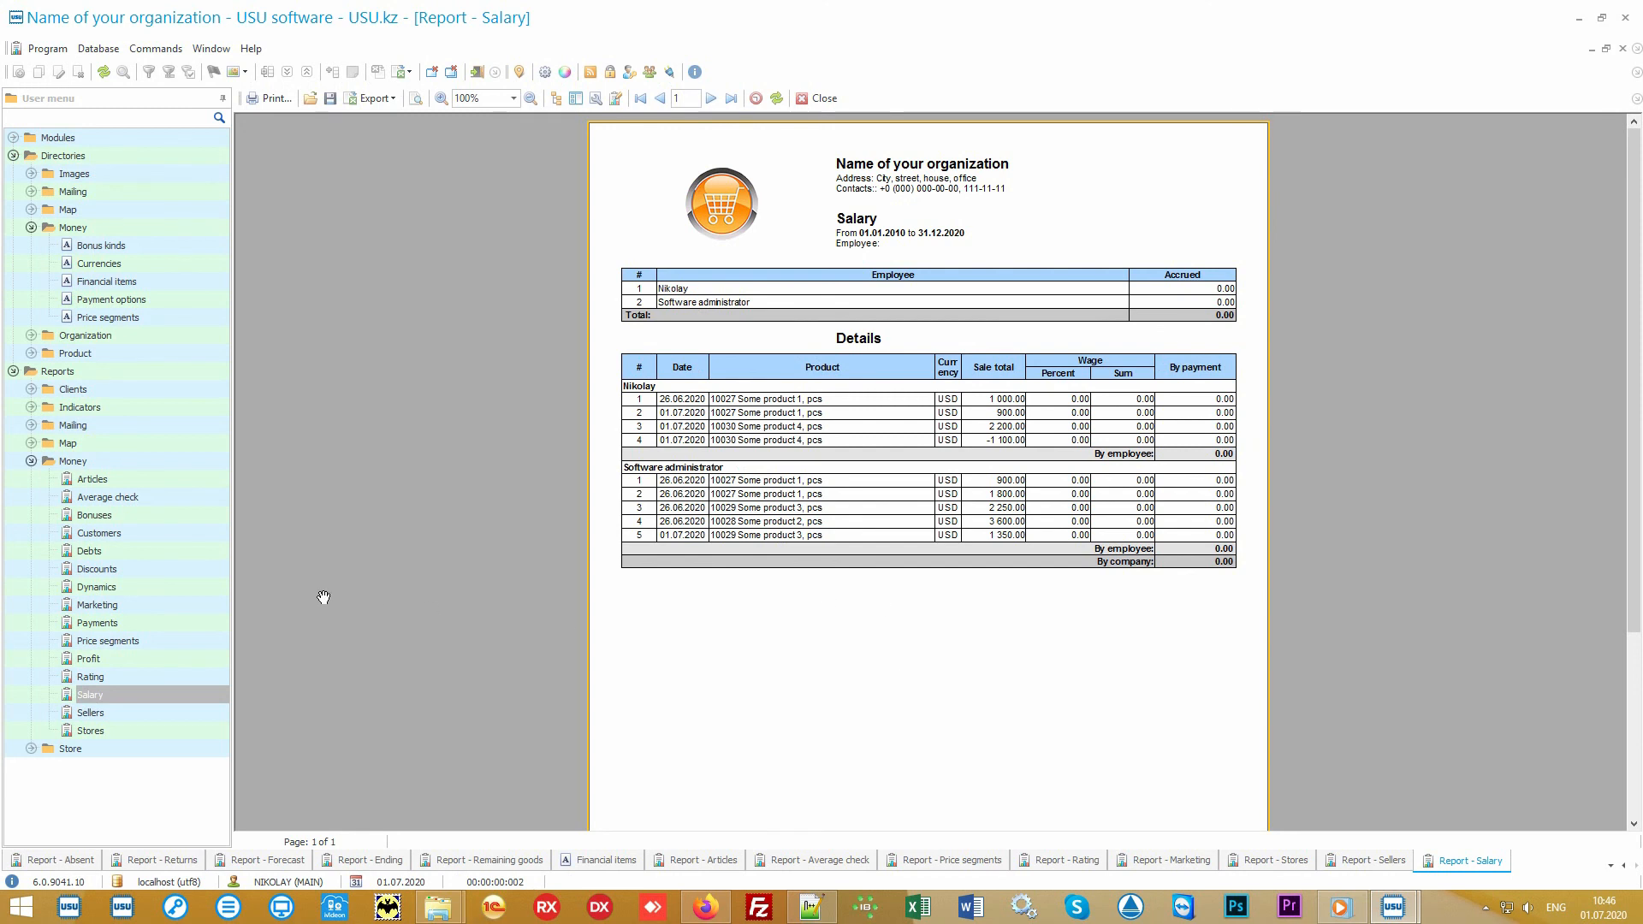
# - Generate the Discounts report for all departments with its preset dates, and switch to the open Audit window
pyautogui.doubleClick(189, 569)
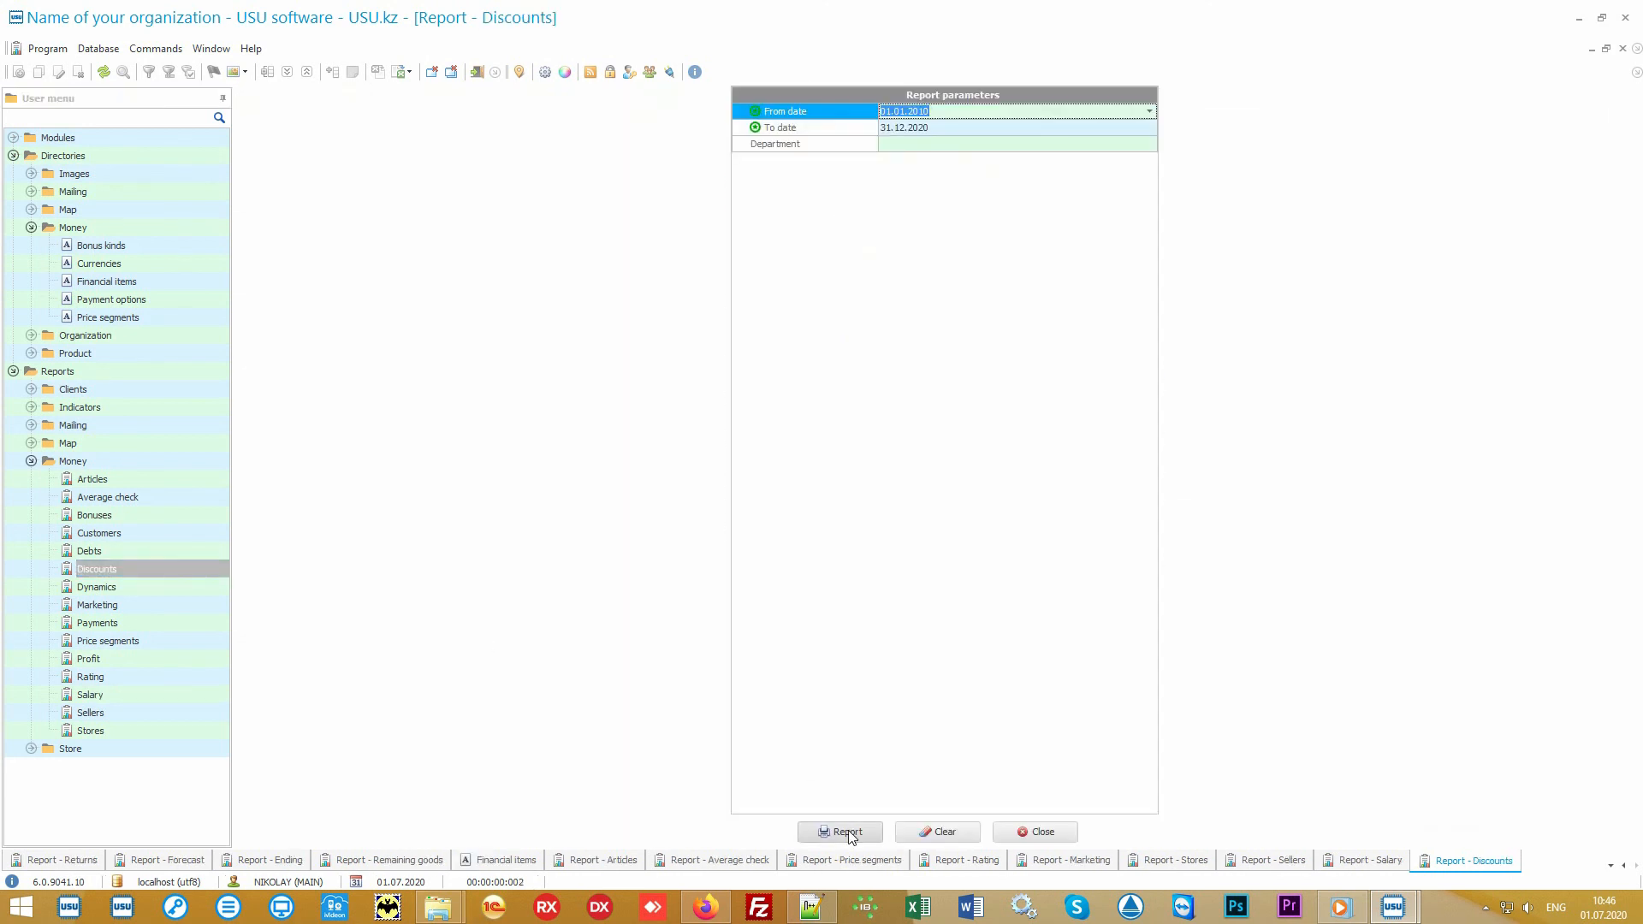
pyautogui.click(843, 833)
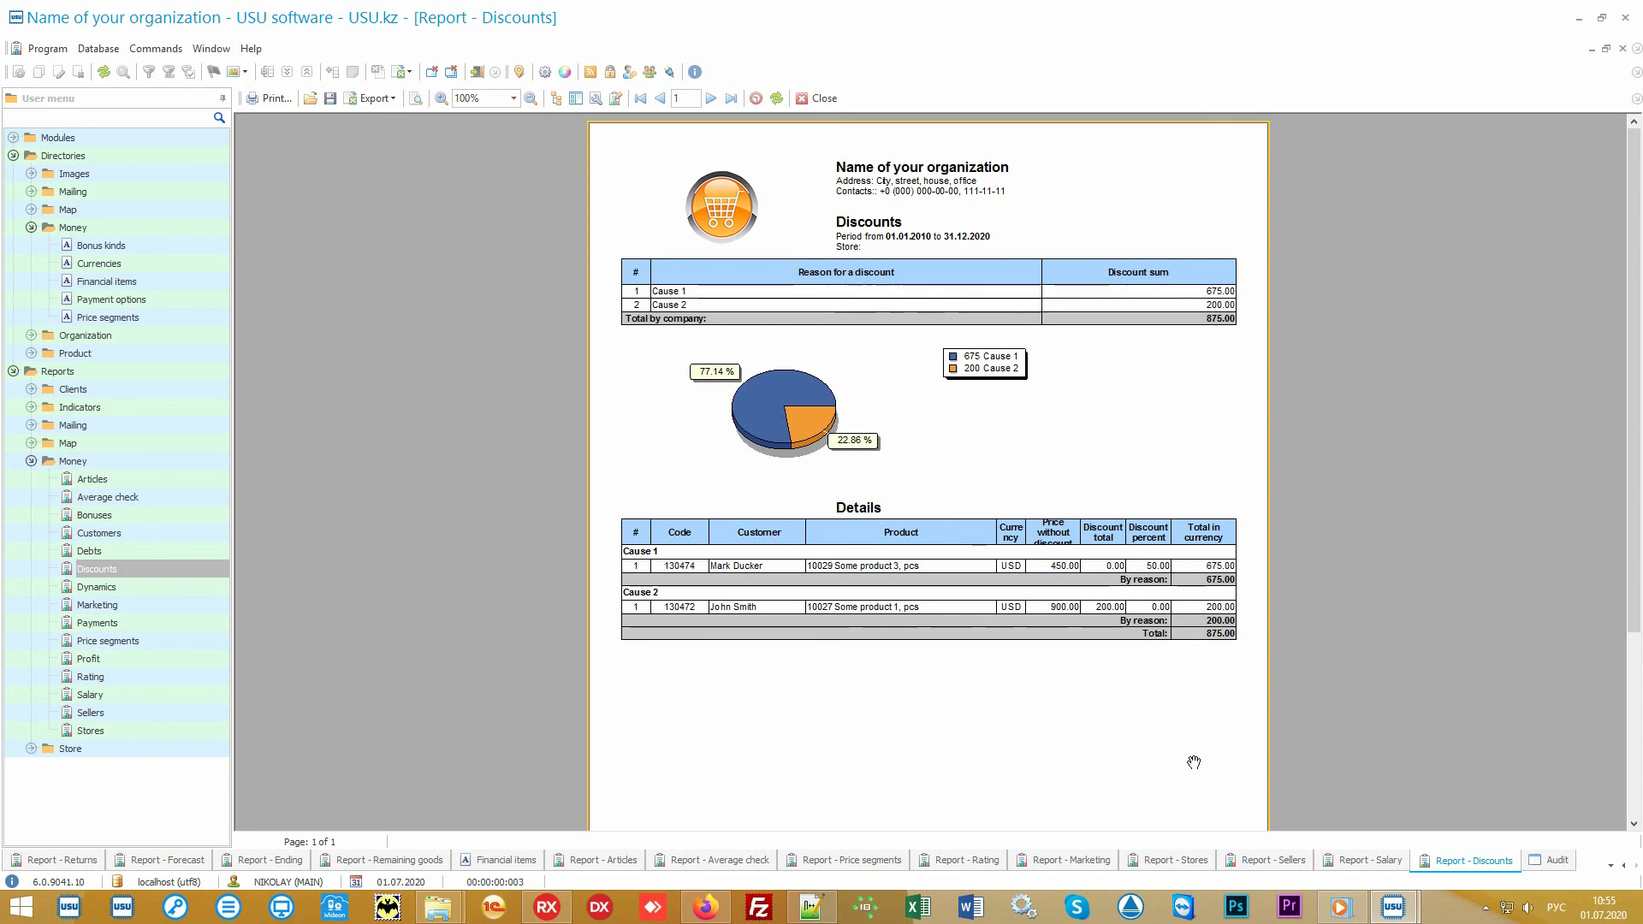
pyautogui.click(1556, 862)
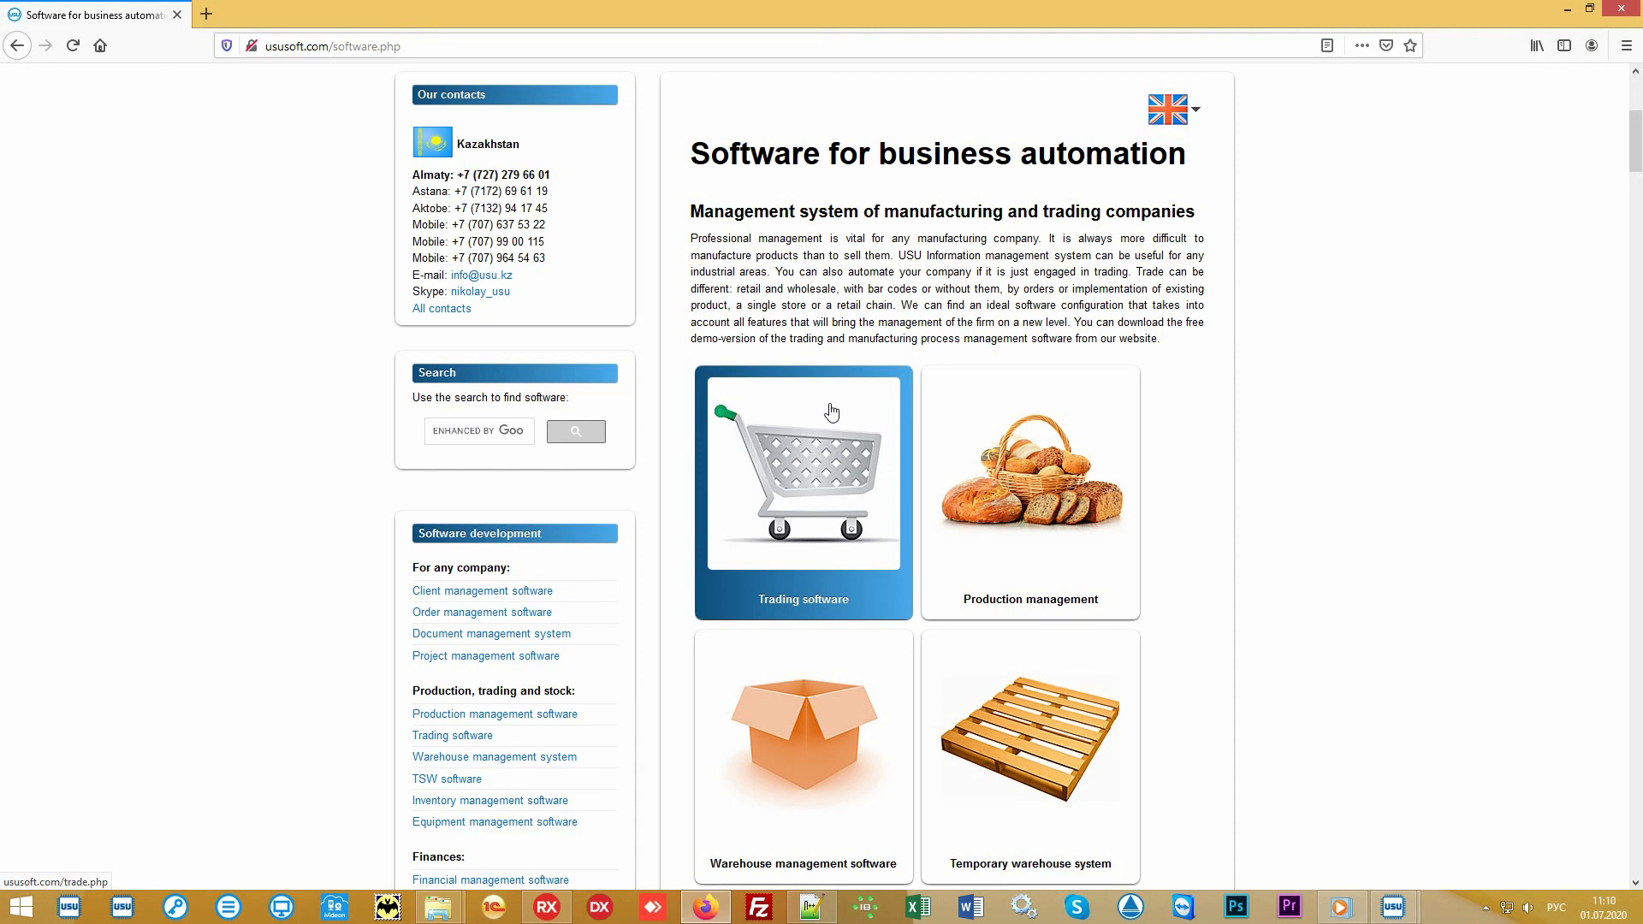
# - Open the Price page of the ususoft.com website and show the software prices in US dollar - USD
pyautogui.scroll(5, 831, 411)
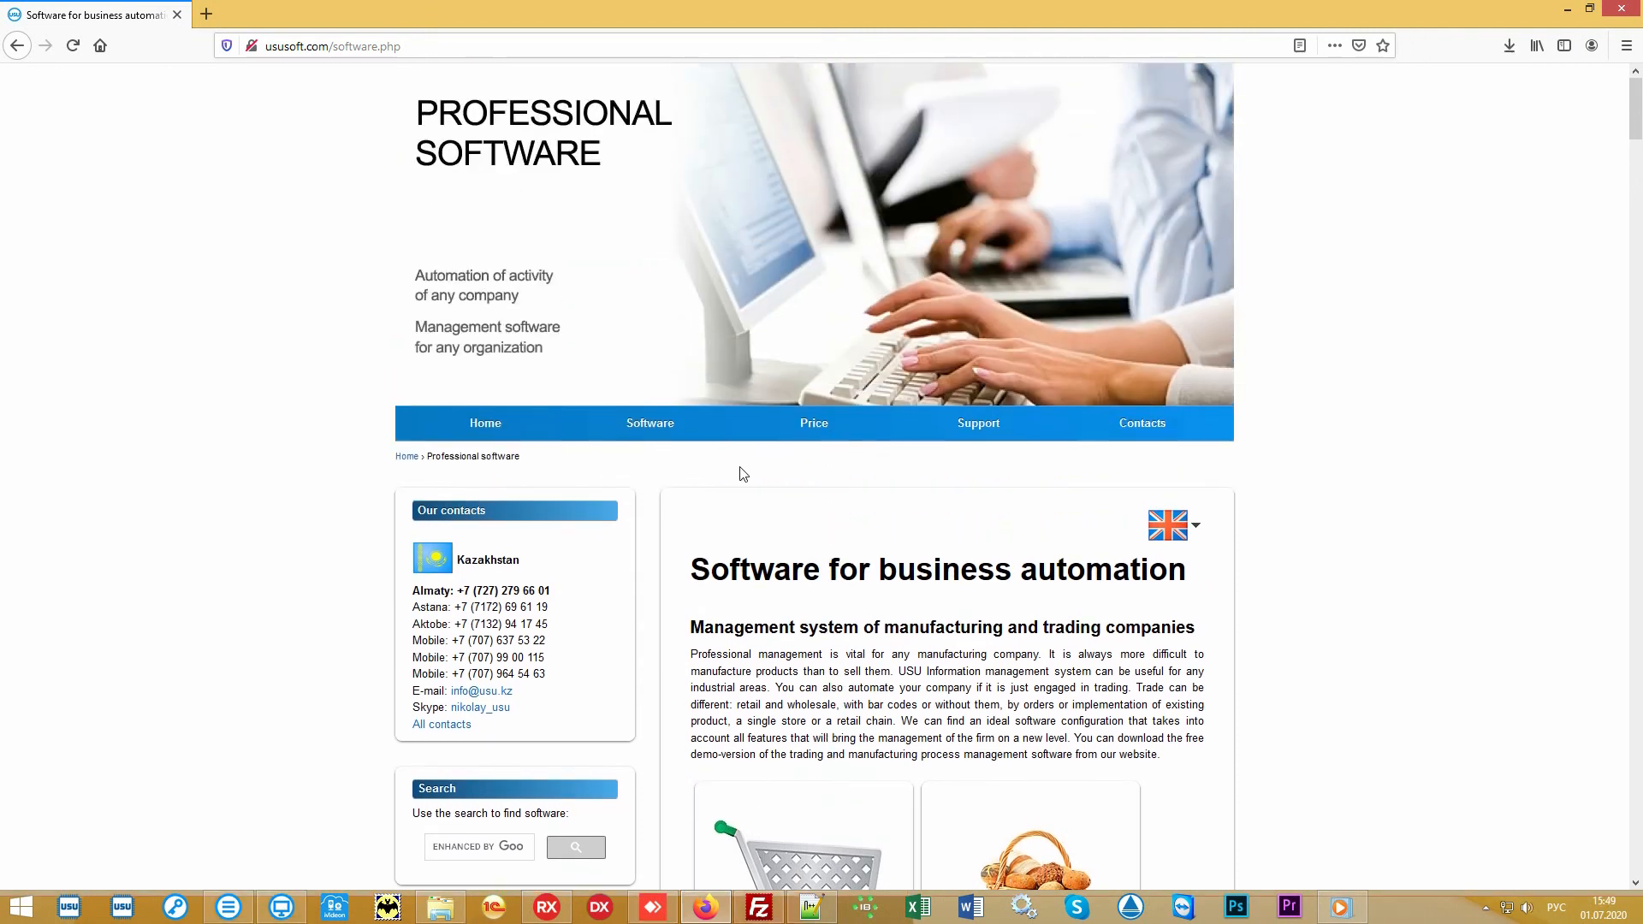
pyautogui.click(804, 436)
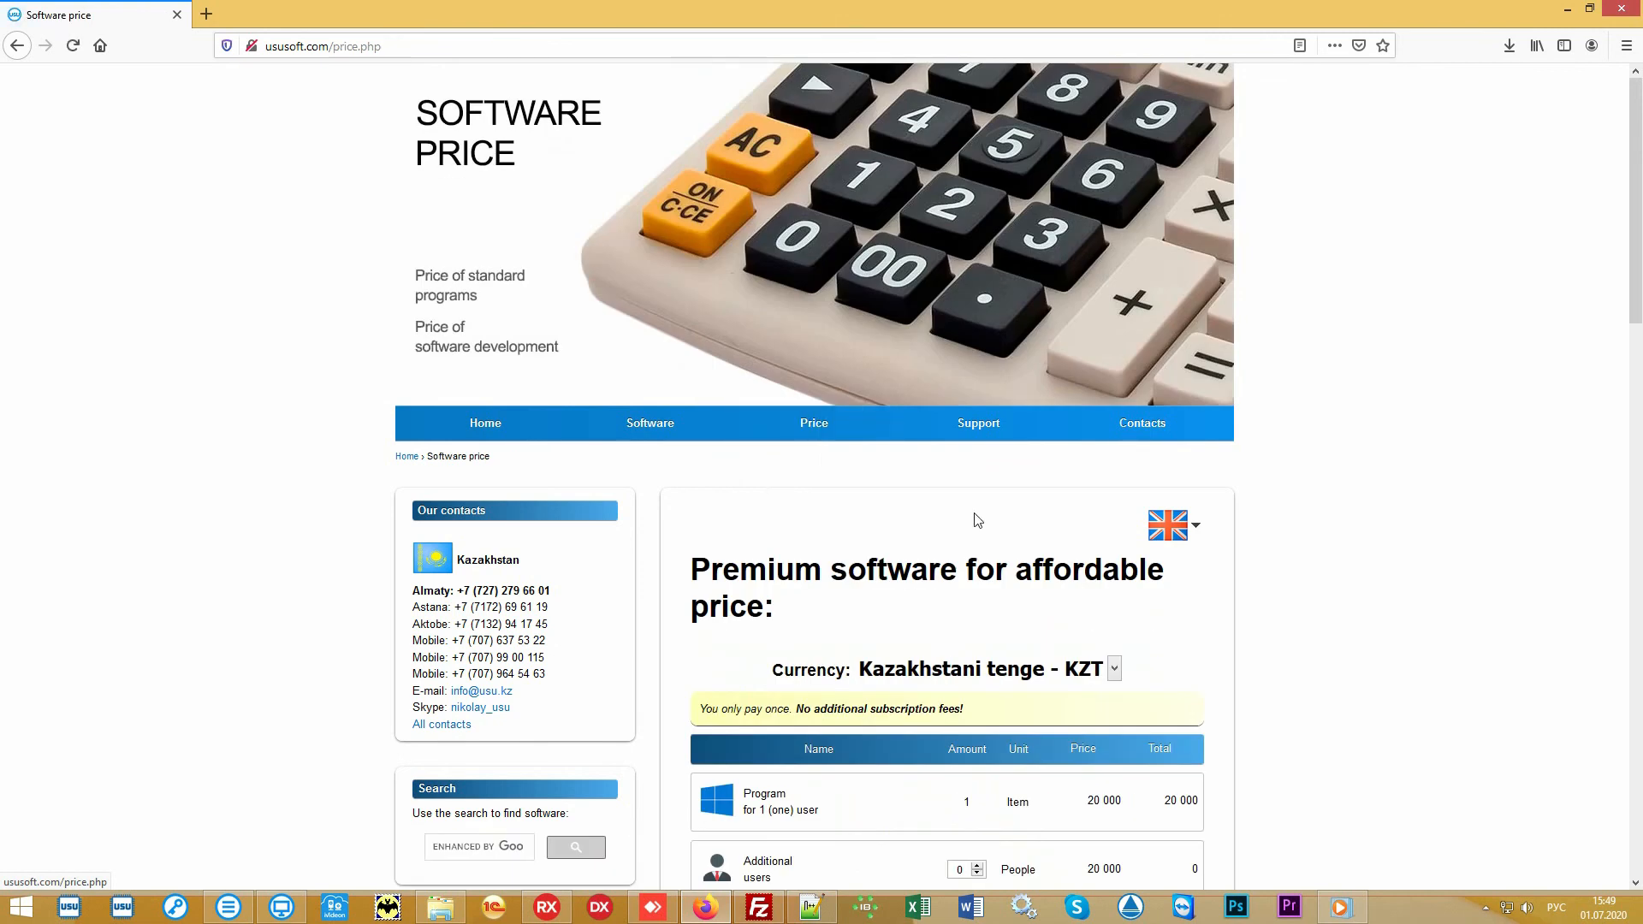
pyautogui.scroll(-4, 1363, 559)
pyautogui.scroll(-1, 1363, 559)
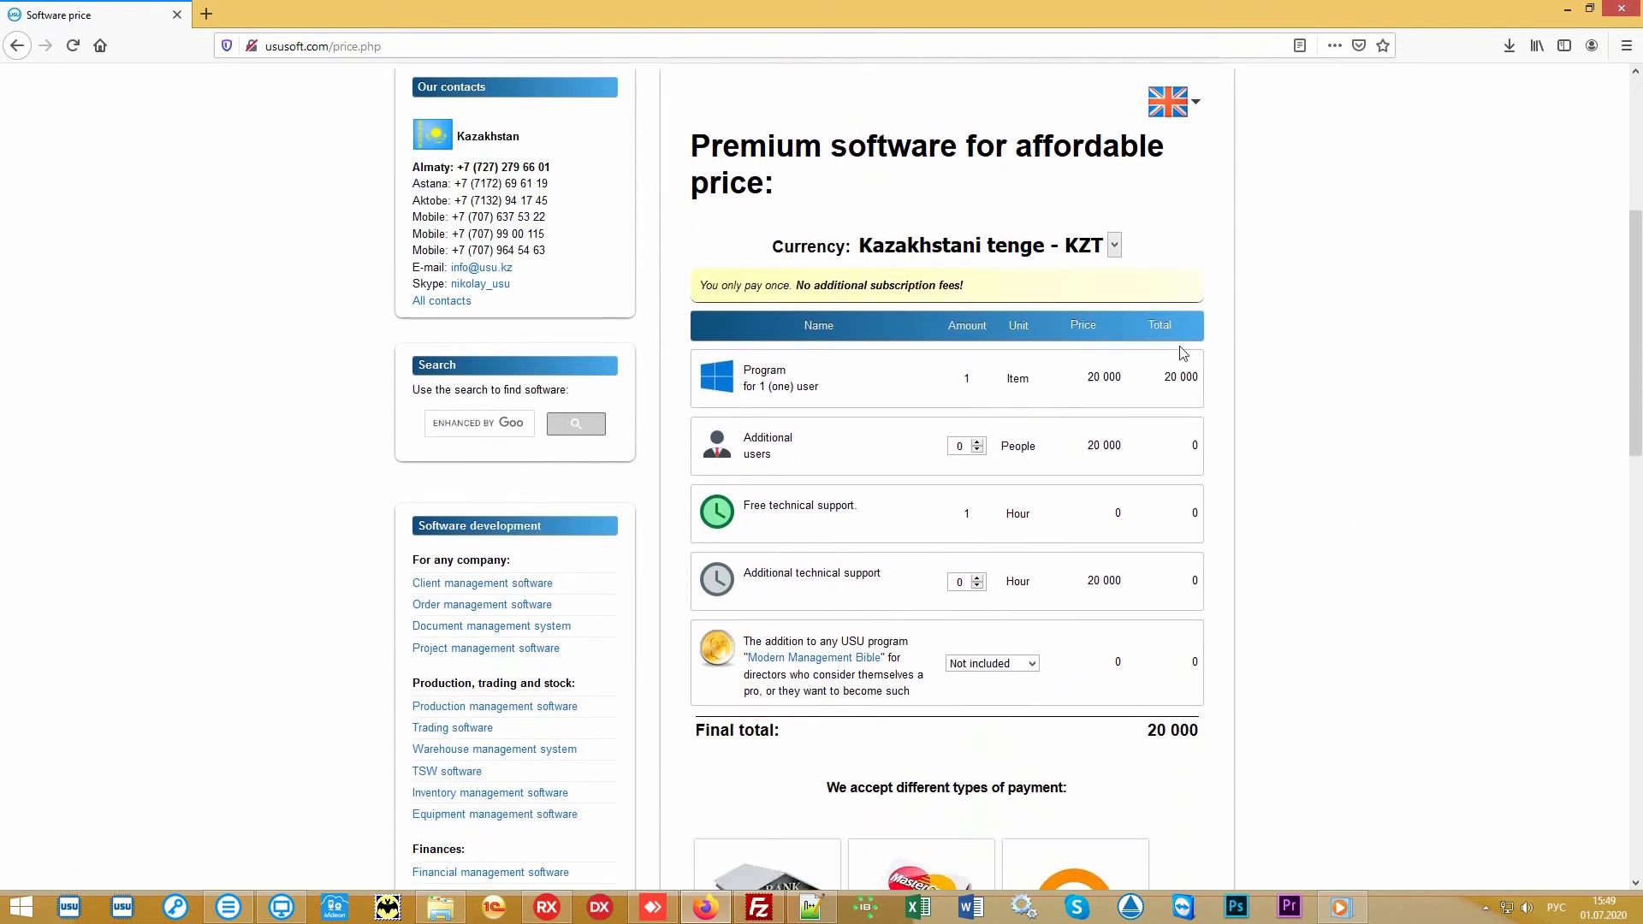
pyautogui.click(1114, 233)
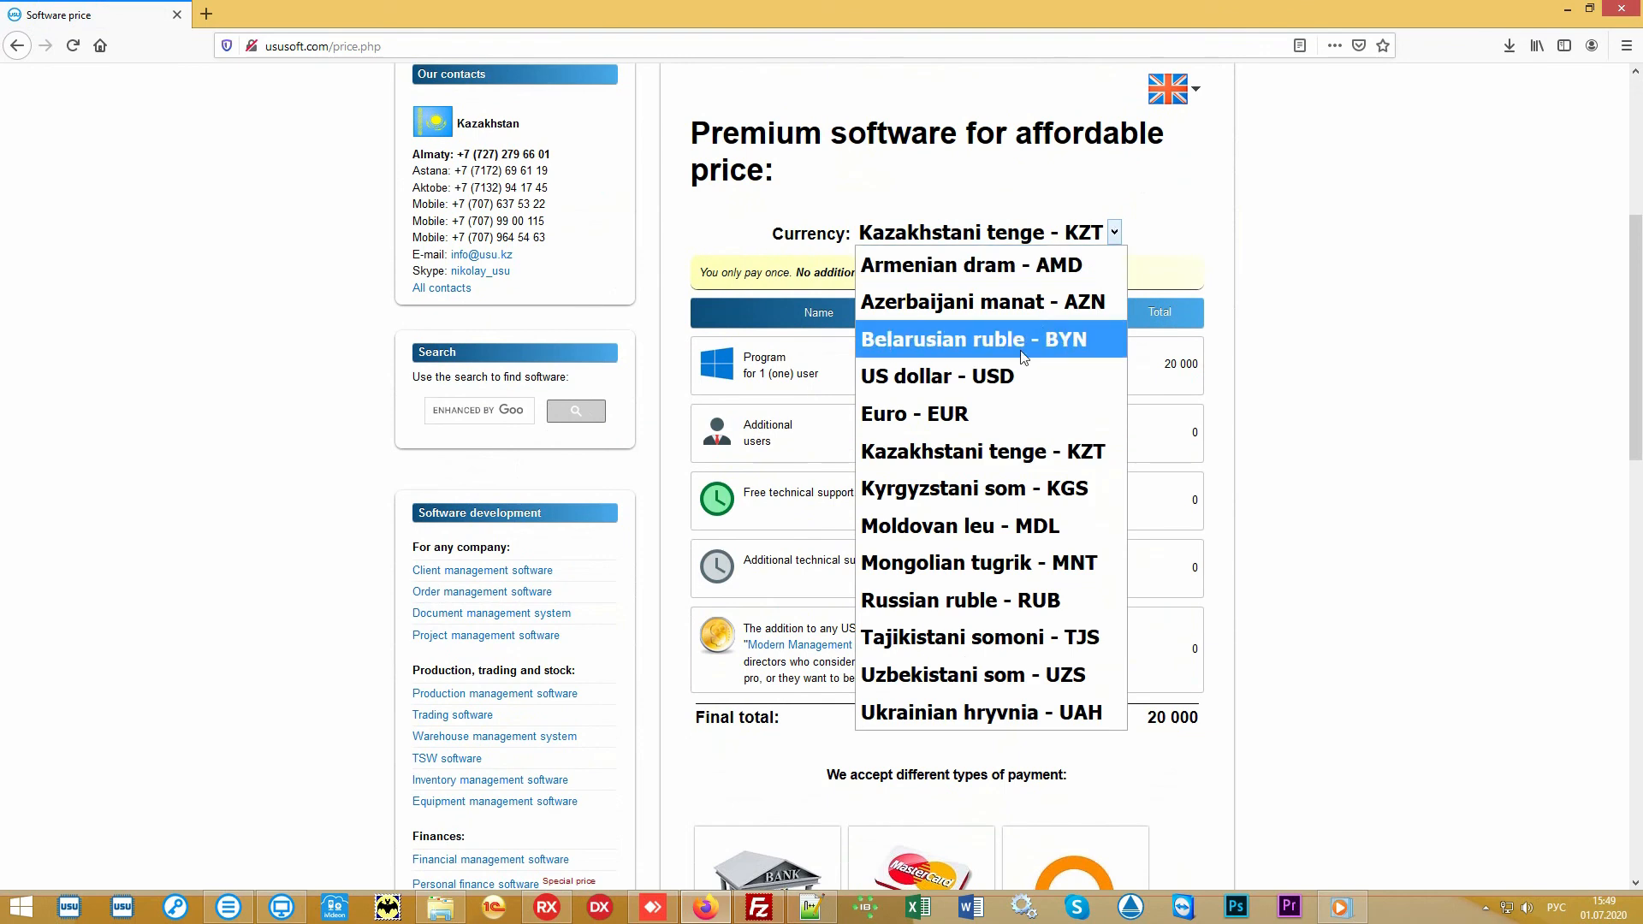
pyautogui.click(1014, 379)
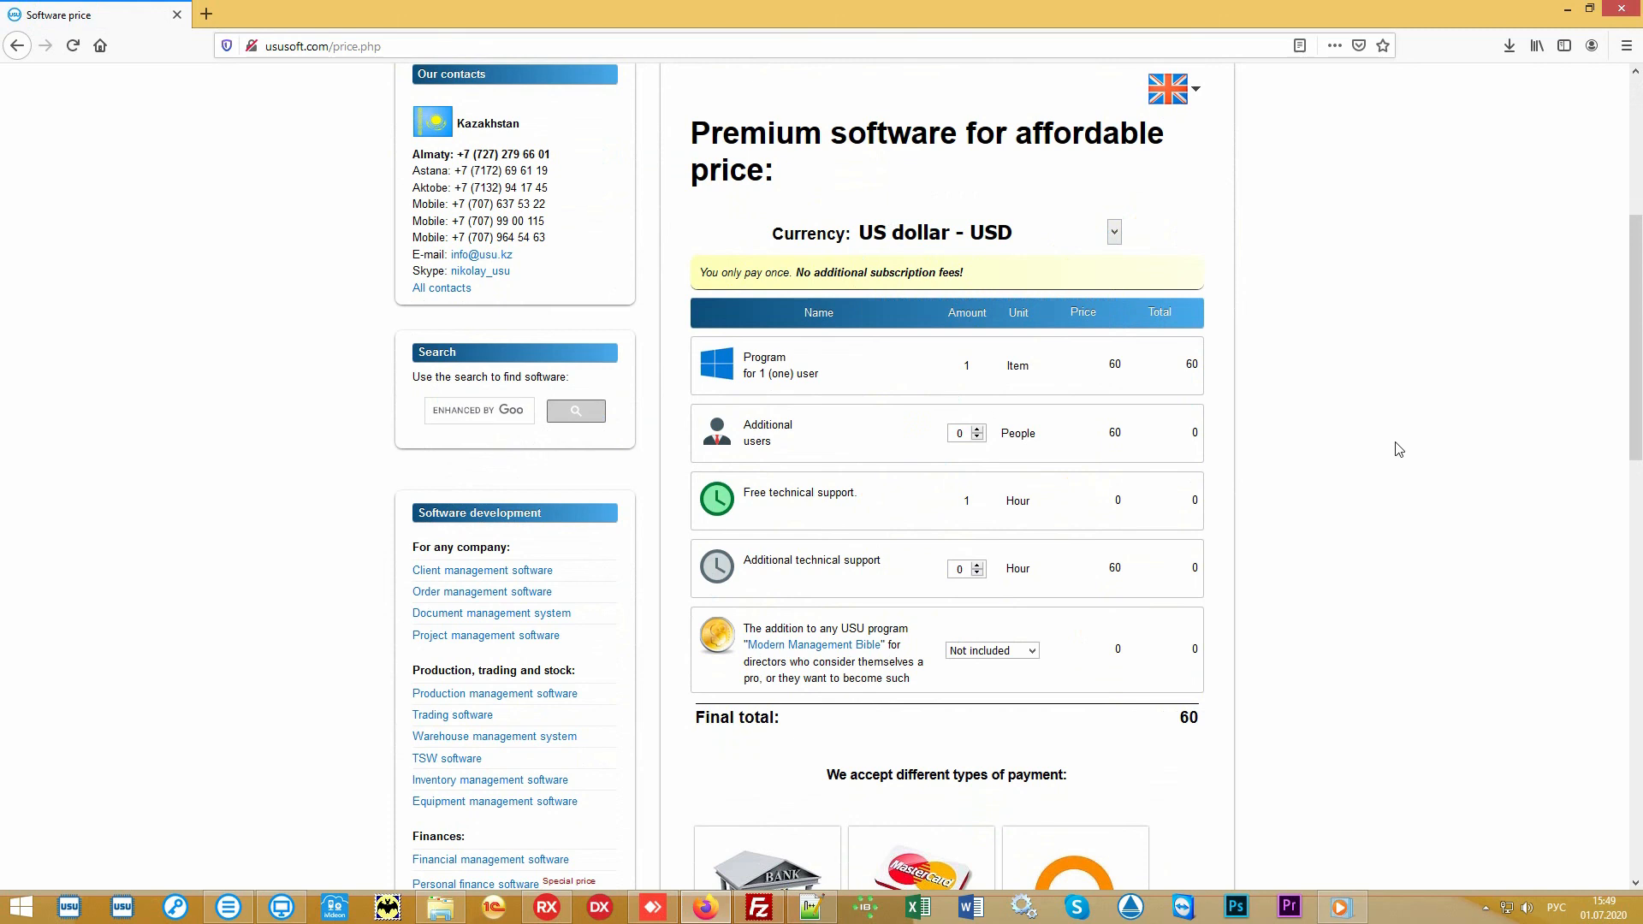
pyautogui.scroll(-1, 1399, 450)
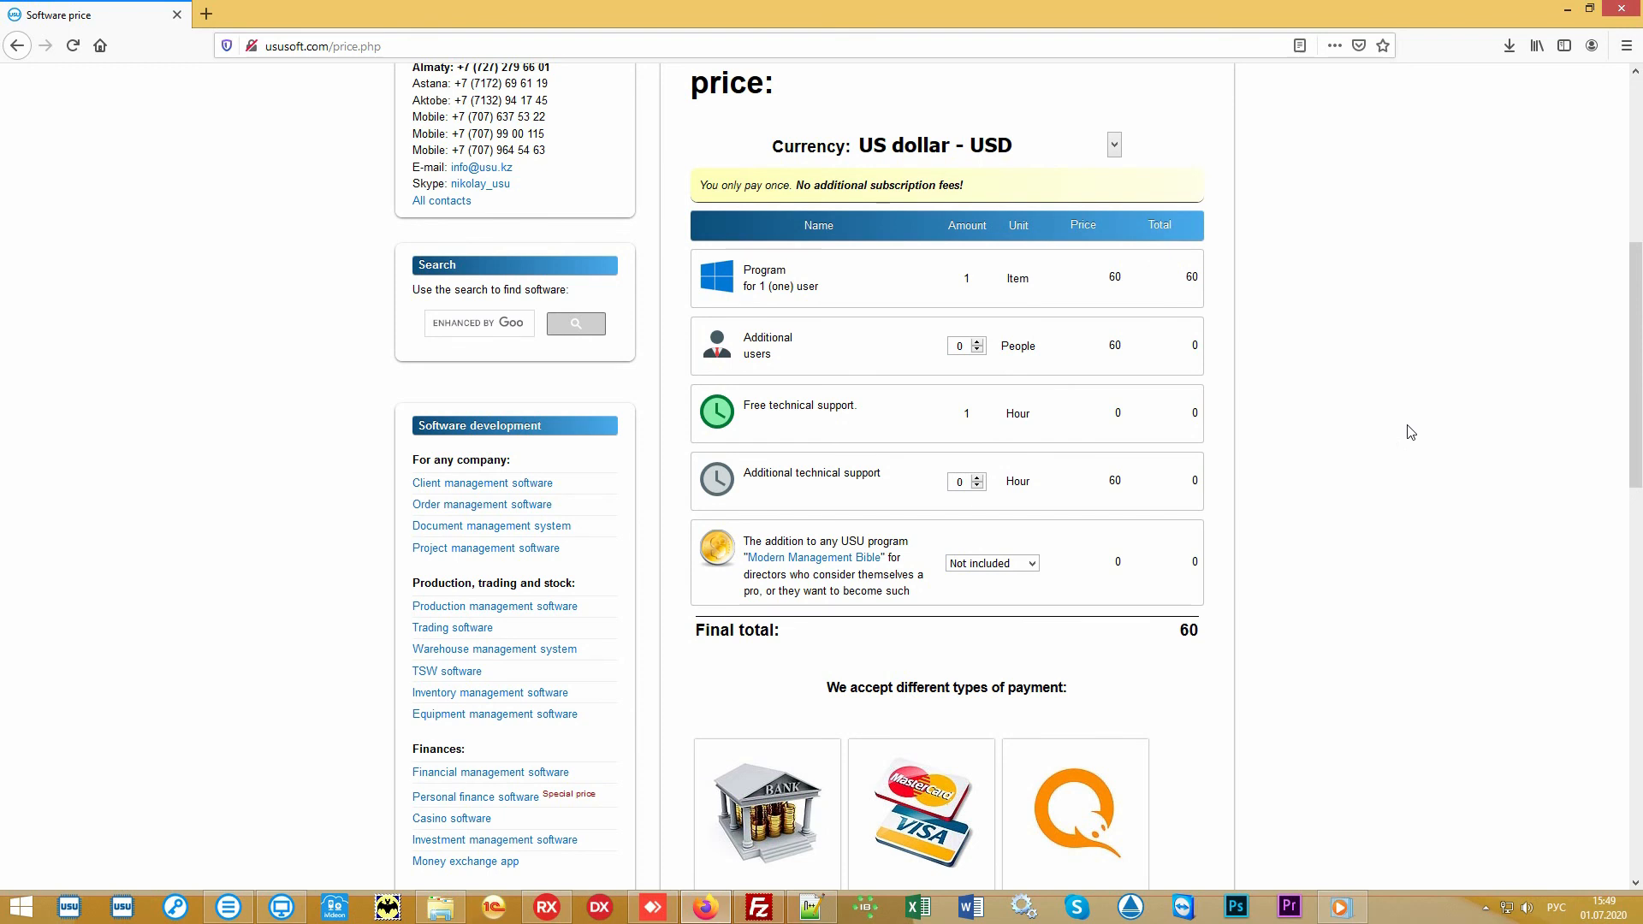
# - Open the website's Contacts page and examine the contact details listed for each country
pyautogui.scroll(6, 1410, 432)
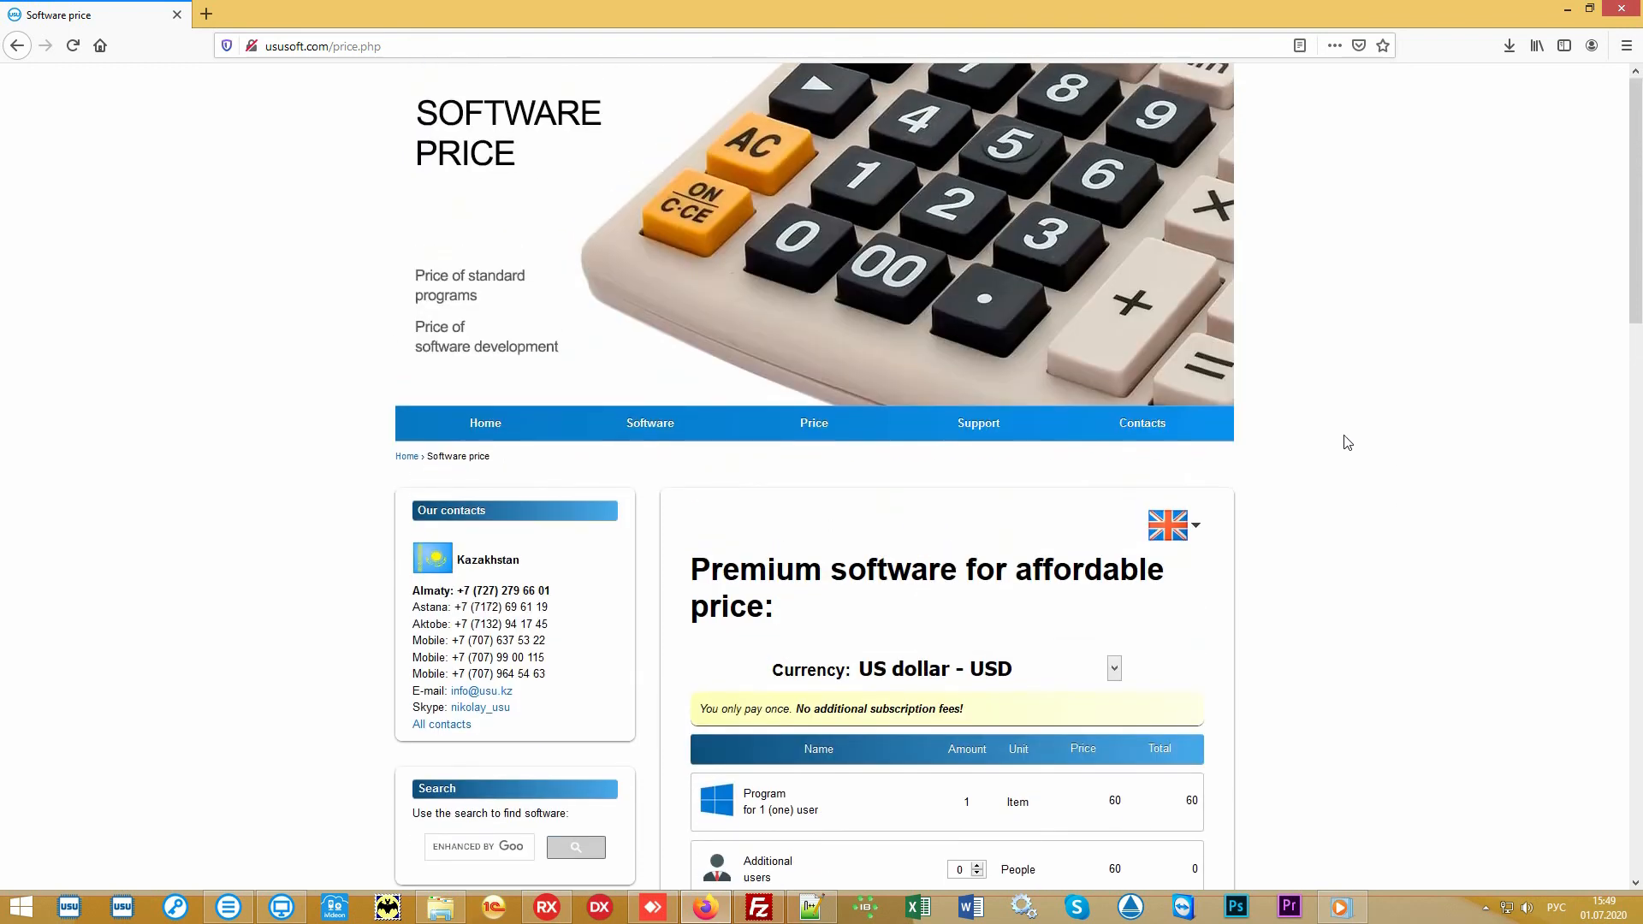
pyautogui.click(1160, 428)
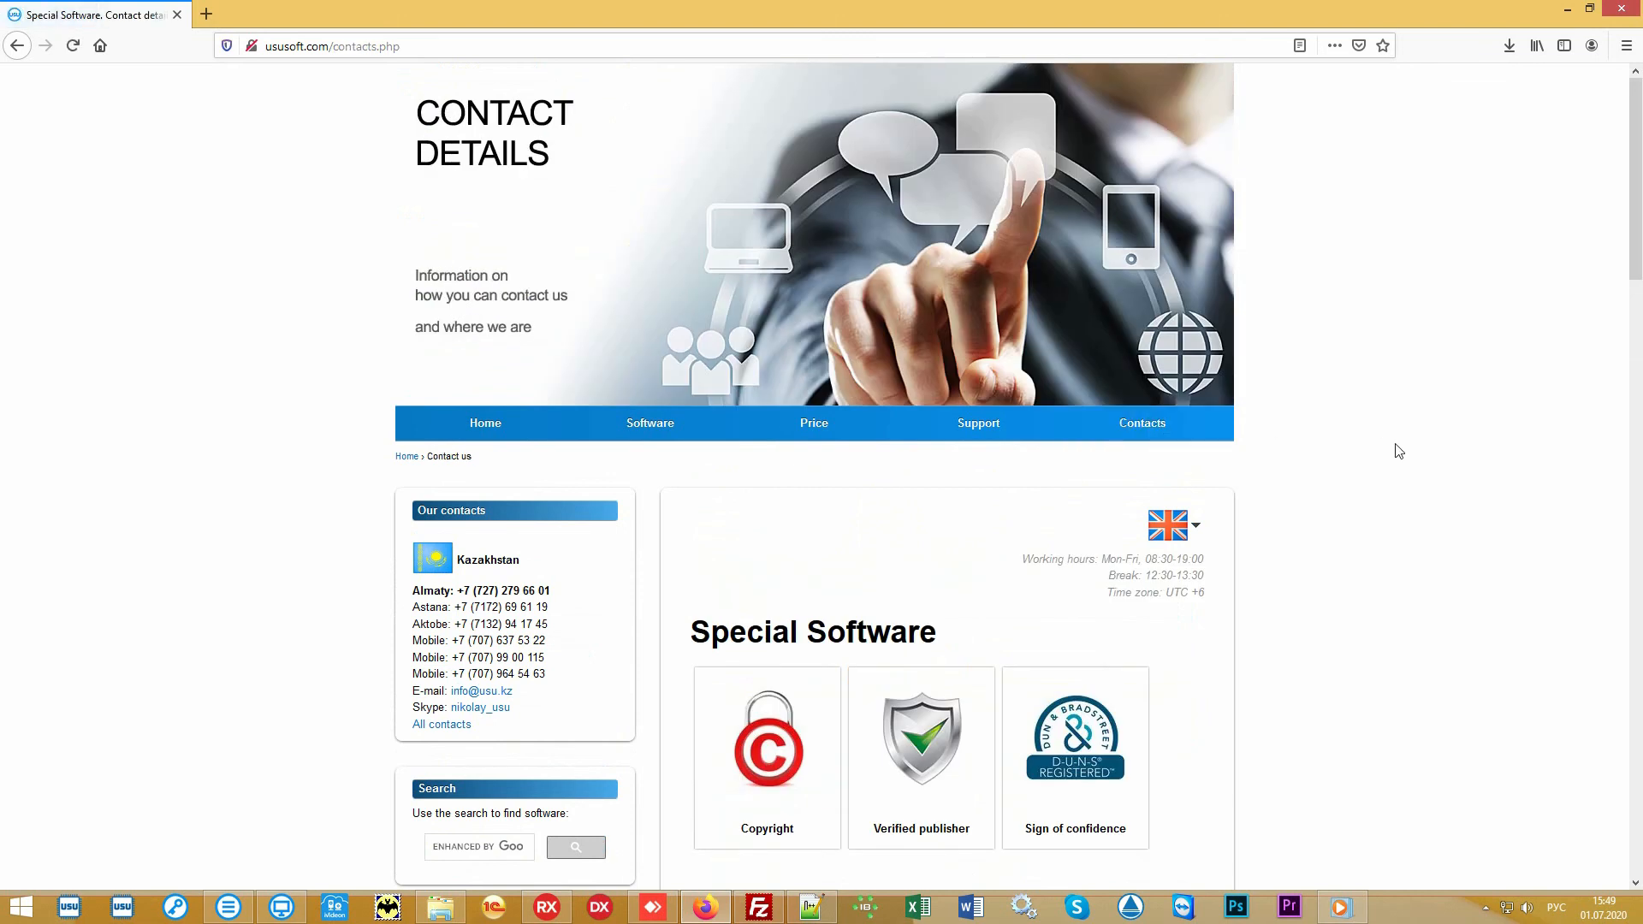
pyautogui.scroll(-7, 1400, 451)
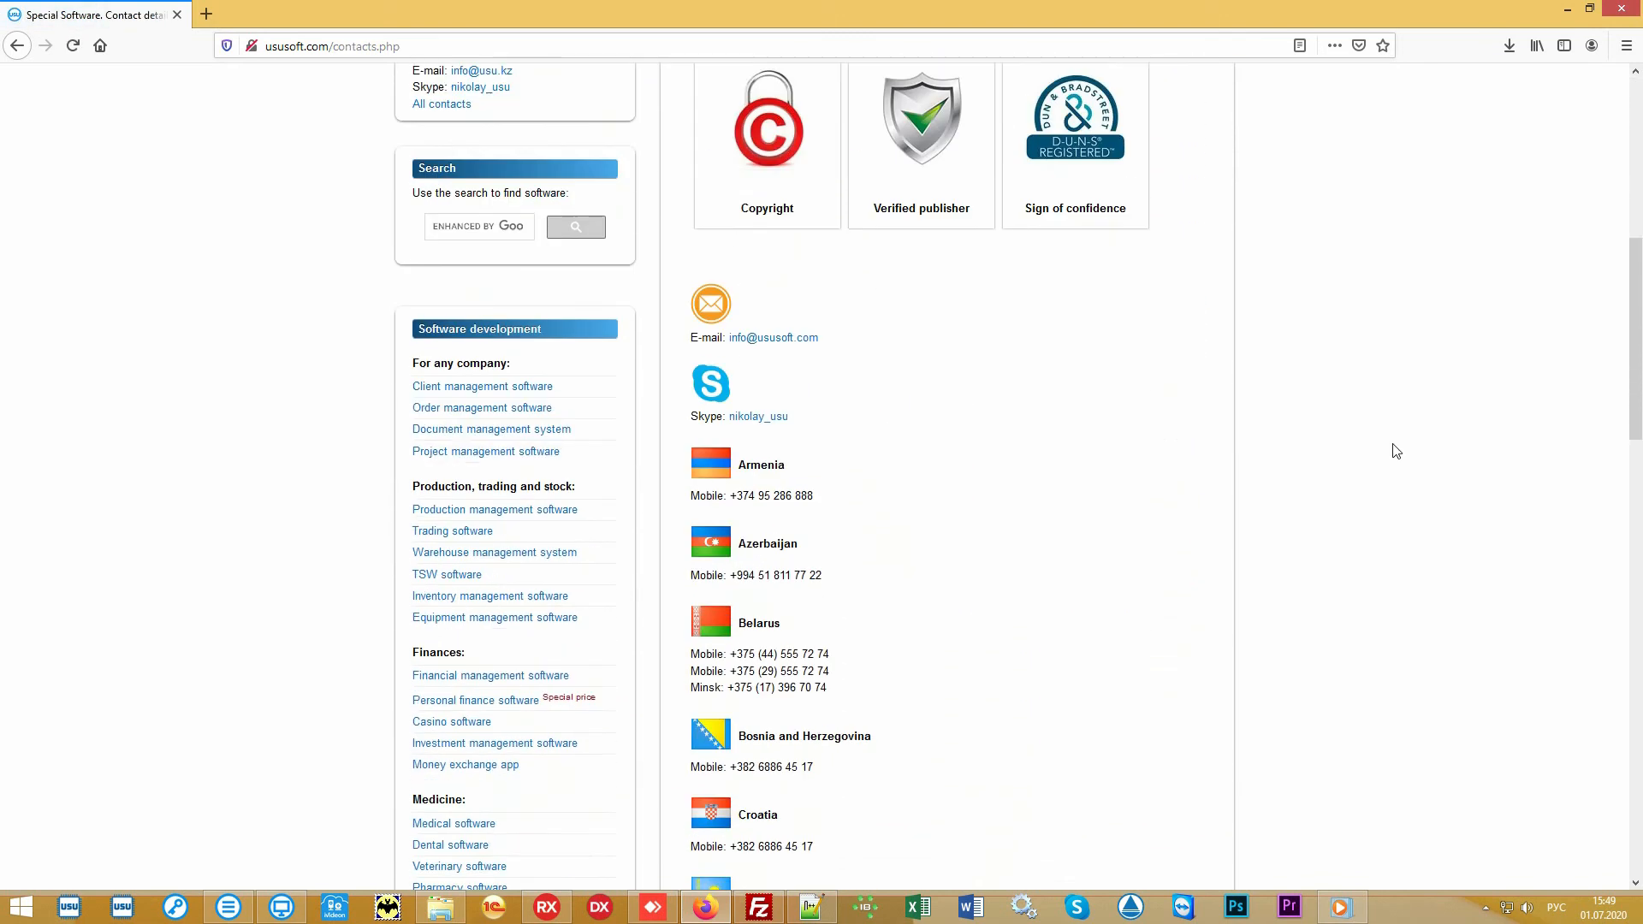
pyautogui.scroll(-6, 1391, 451)
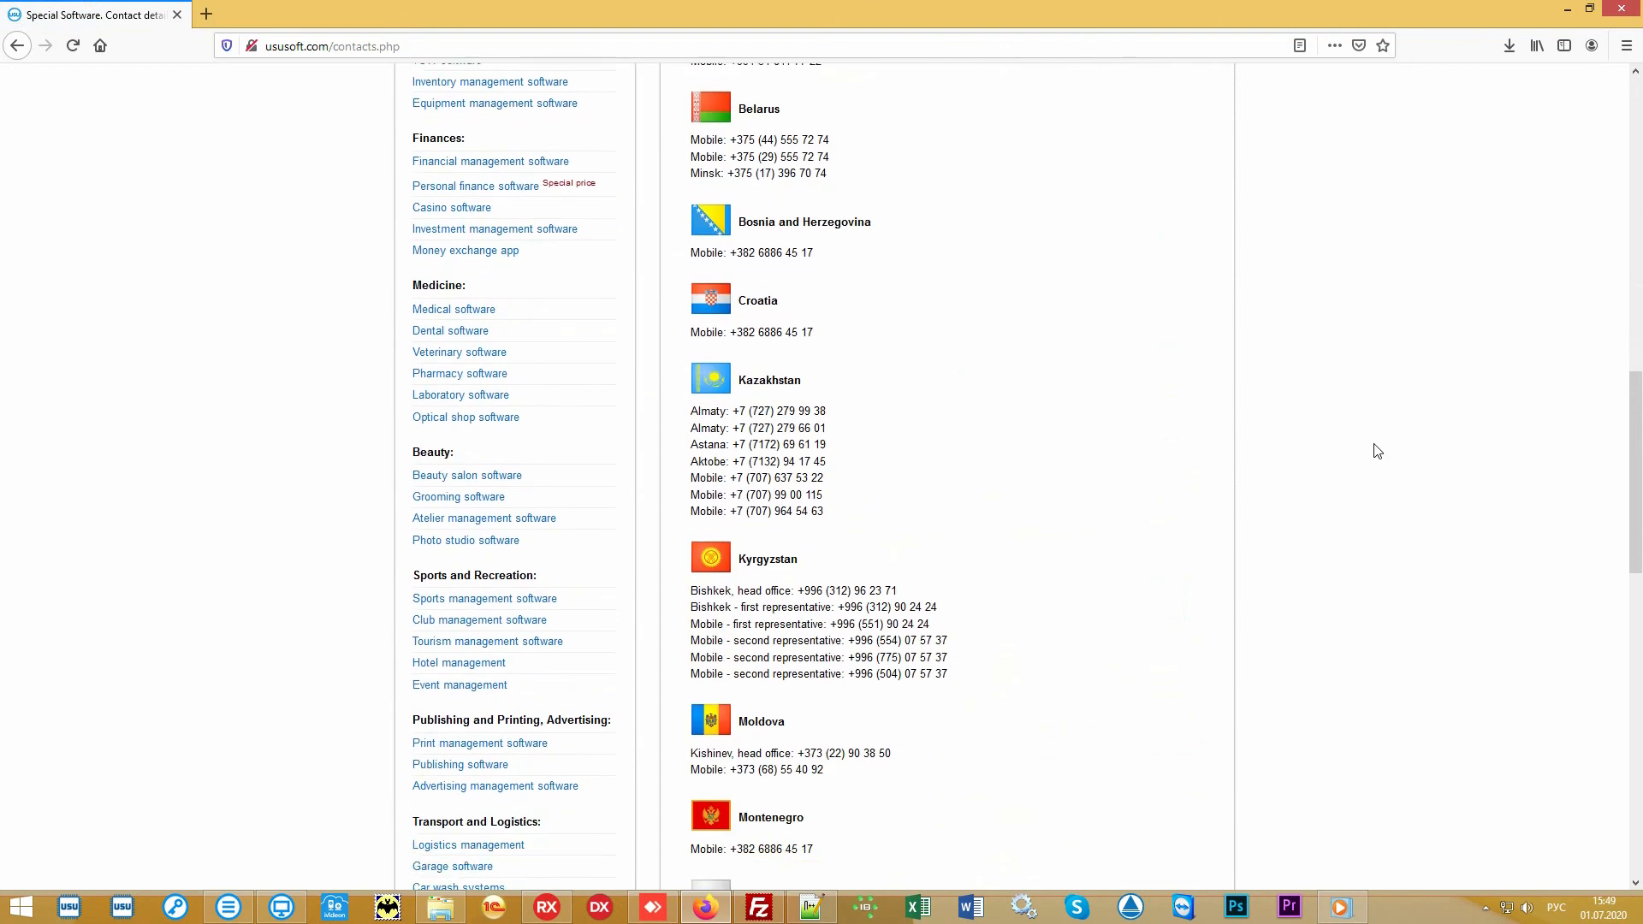
pyautogui.scroll(-4, 1373, 451)
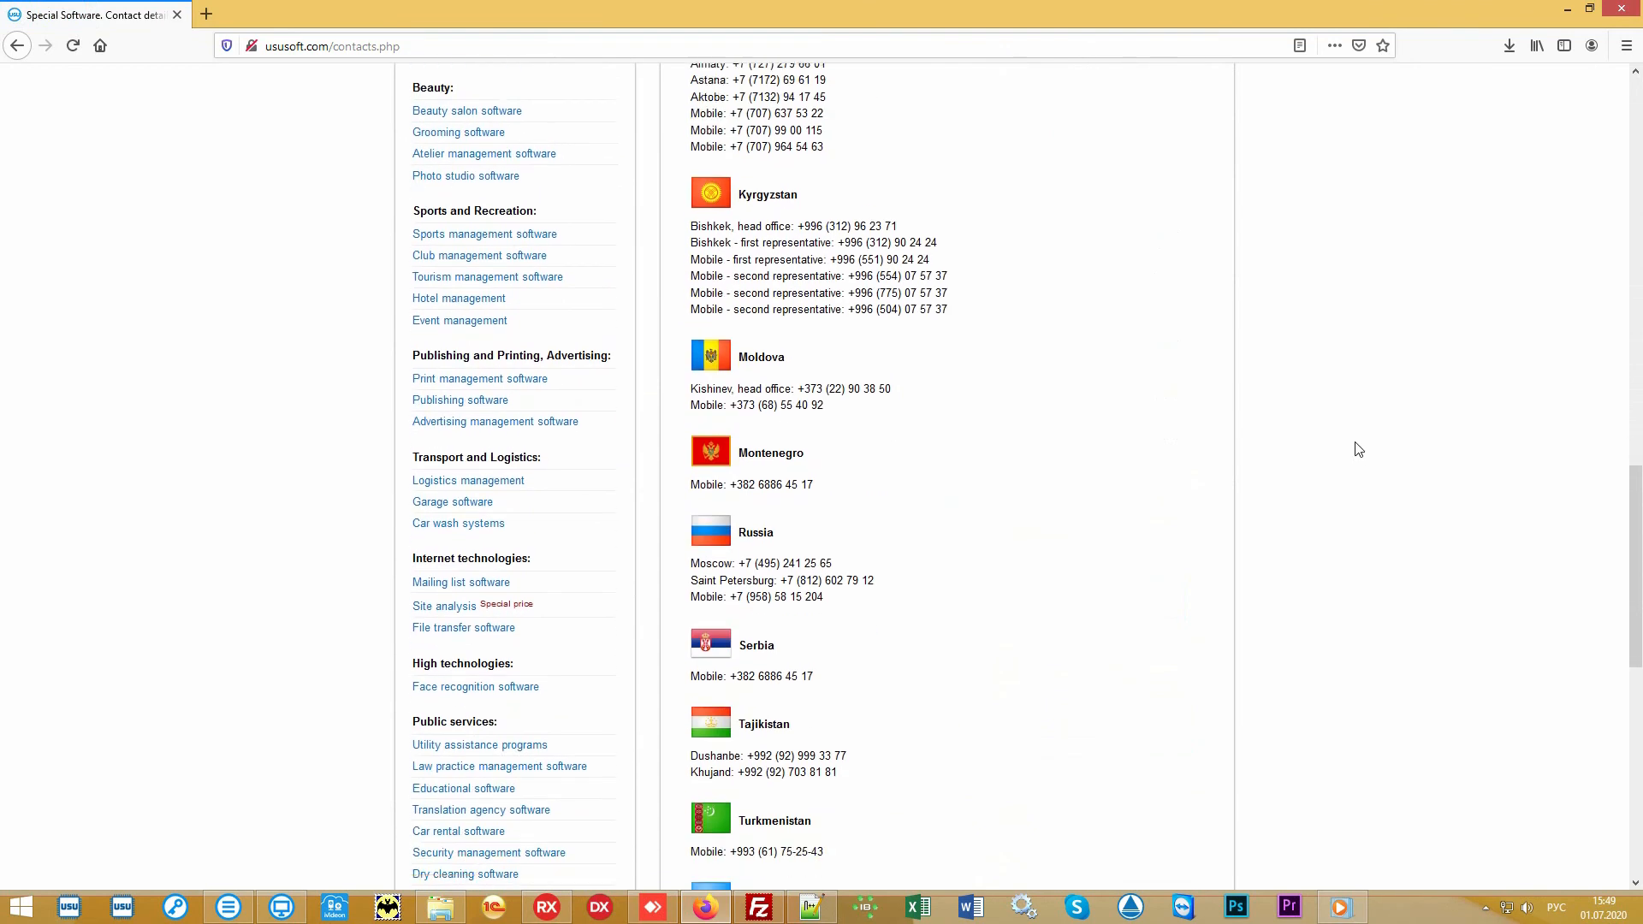
pyautogui.scroll(-5, 1359, 450)
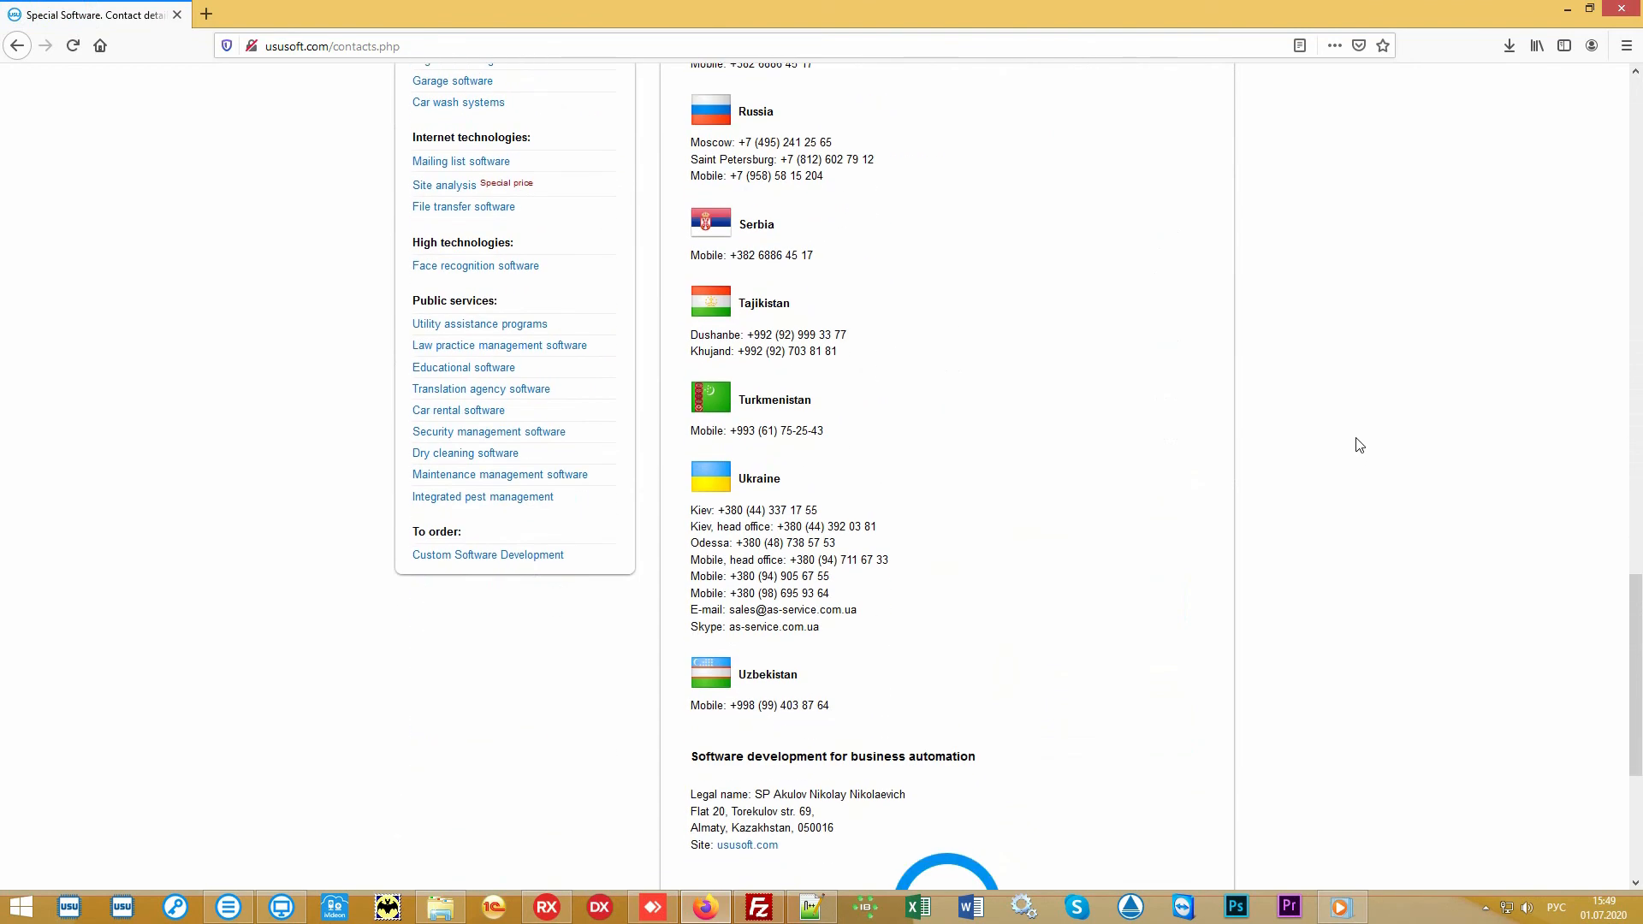
pyautogui.scroll(7, 1359, 445)
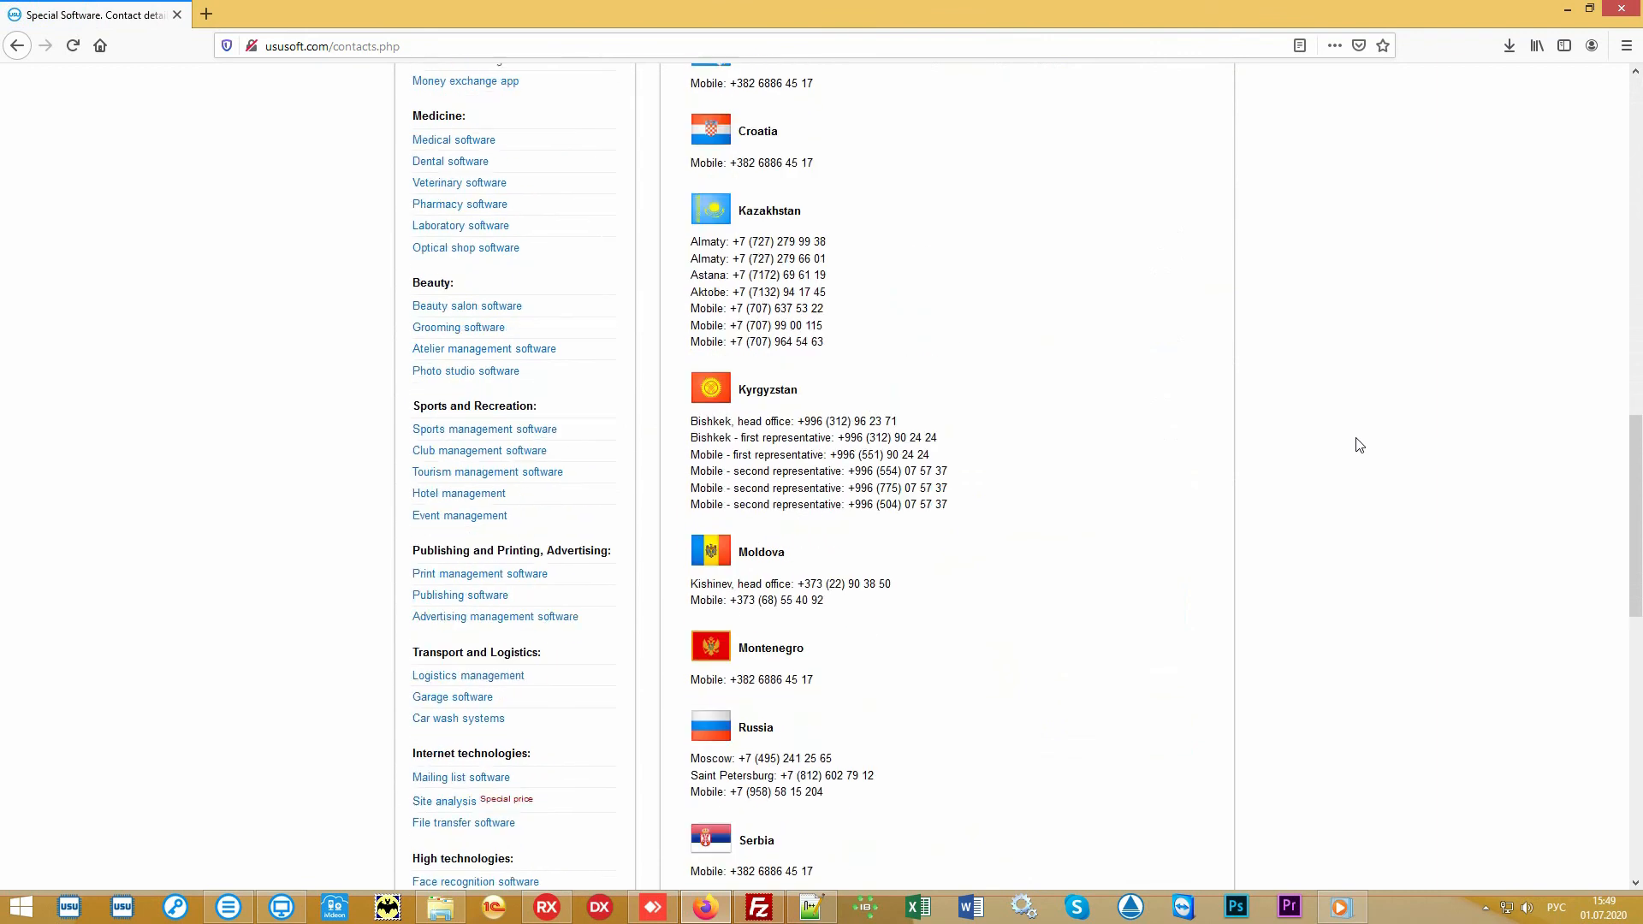
pyautogui.scroll(11, 1359, 445)
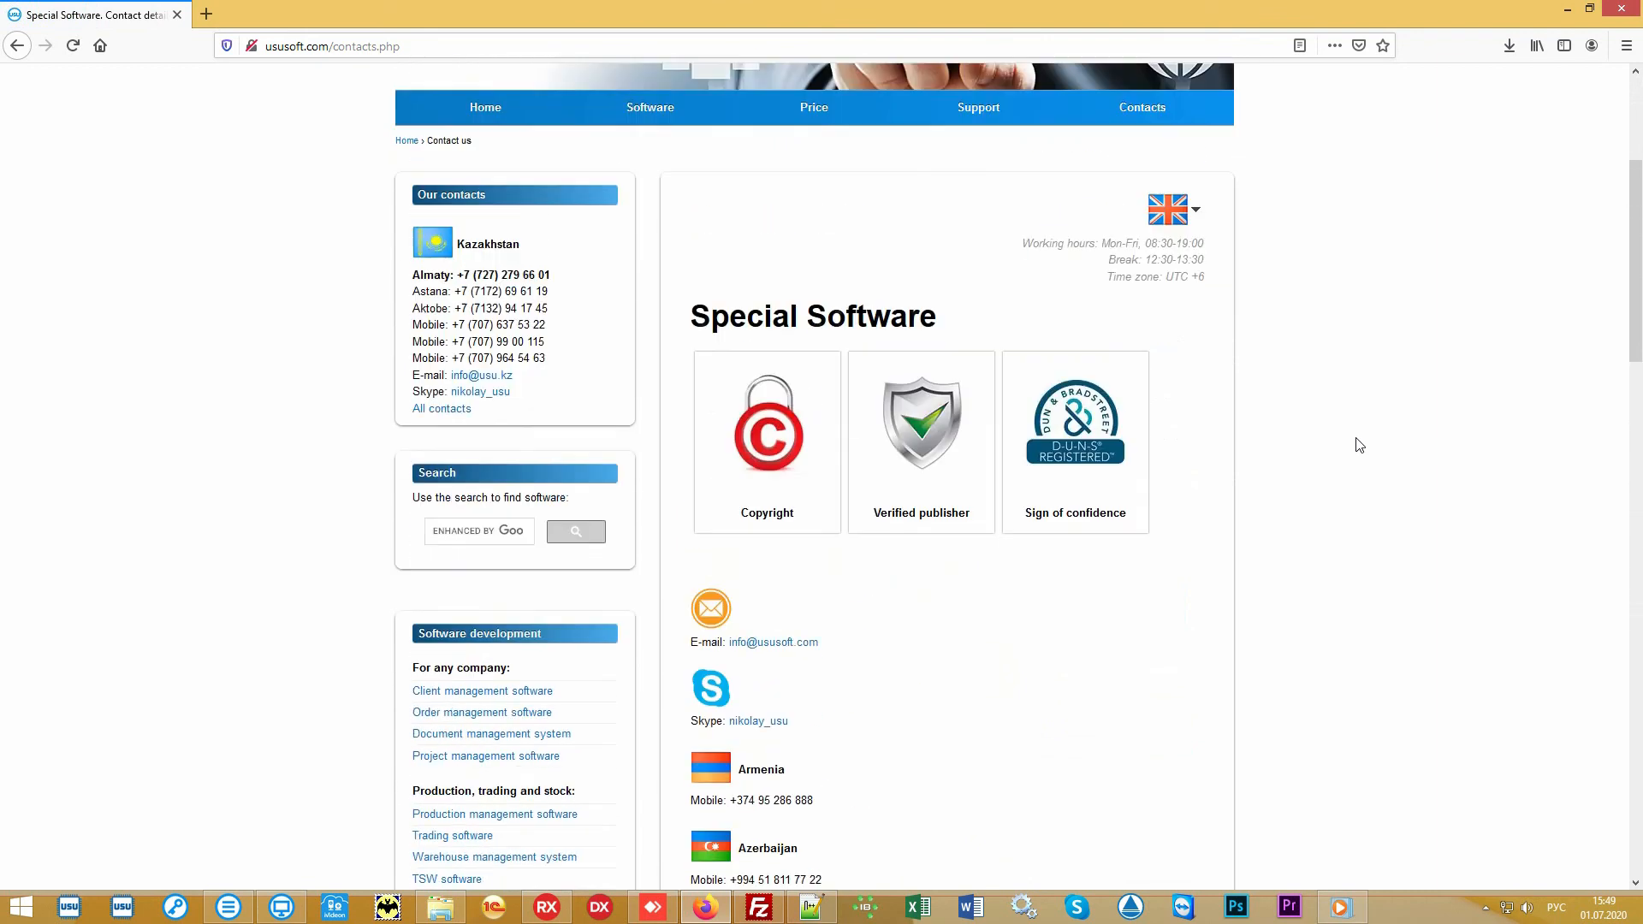
pyautogui.scroll(4, 1359, 445)
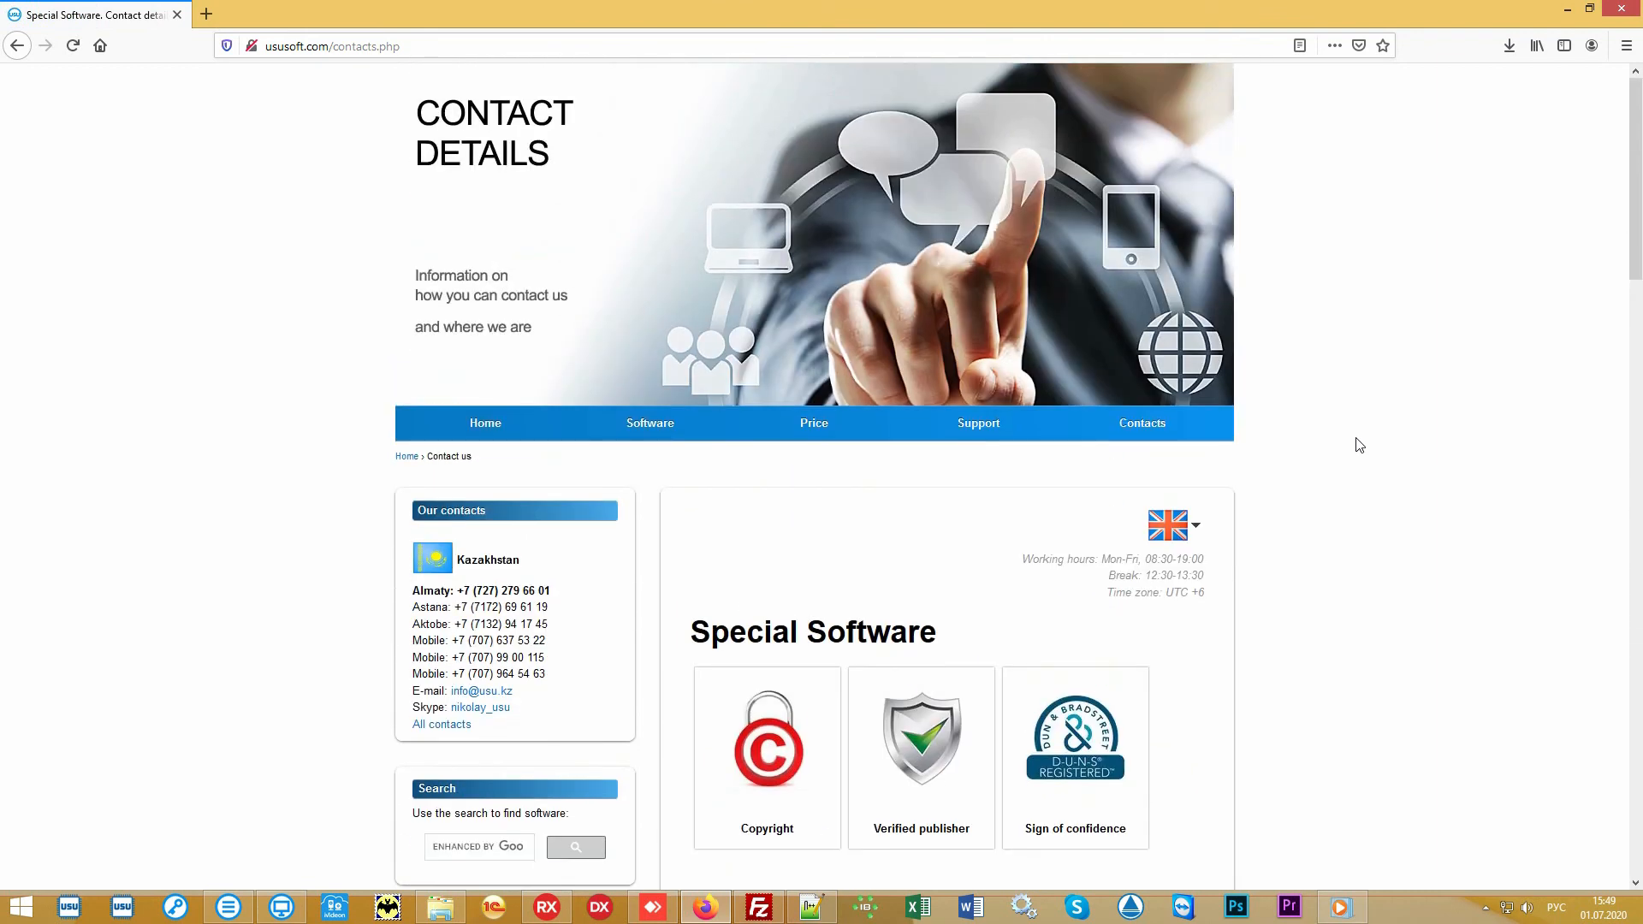